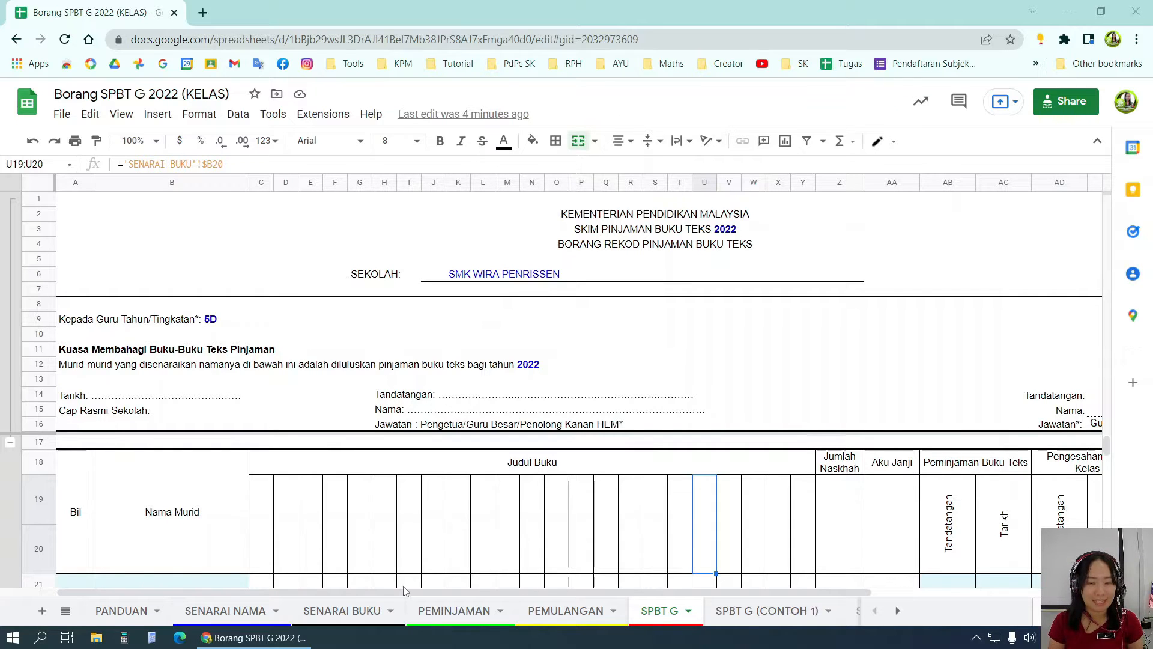
Step: Make a copy of the Borang SPBT G 2022 (KELAS) spreadsheet named "Copy of Borang SPBT G 2022 (5D-2)" in the SPBT folder
left_click(896, 611)
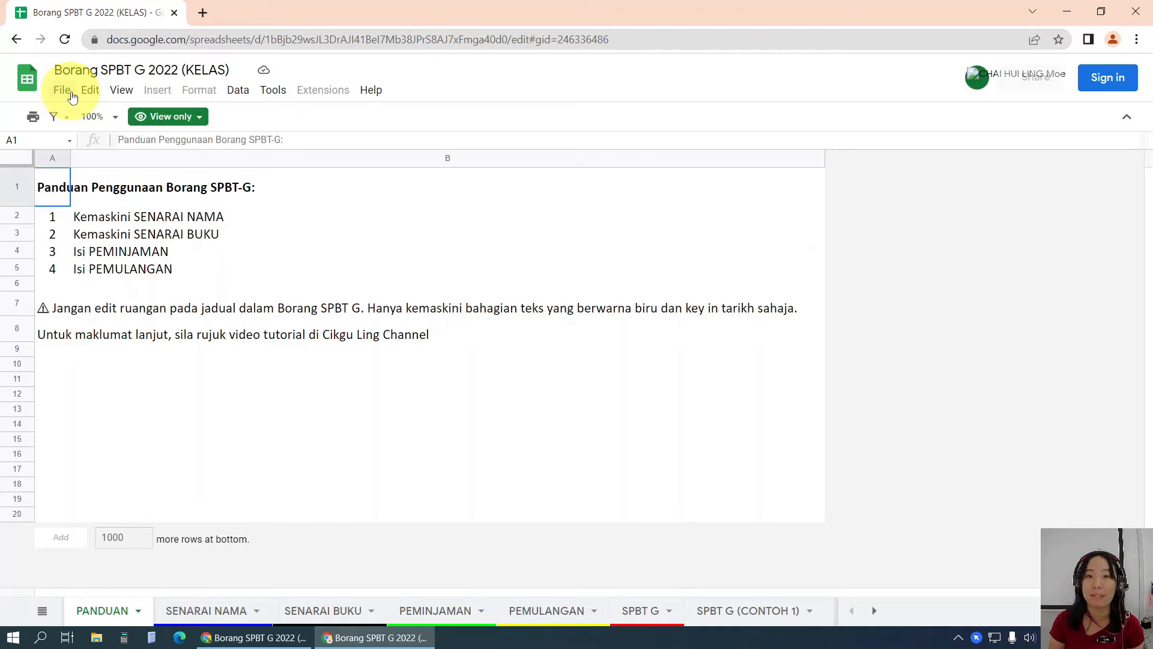
key("alt+Tab")
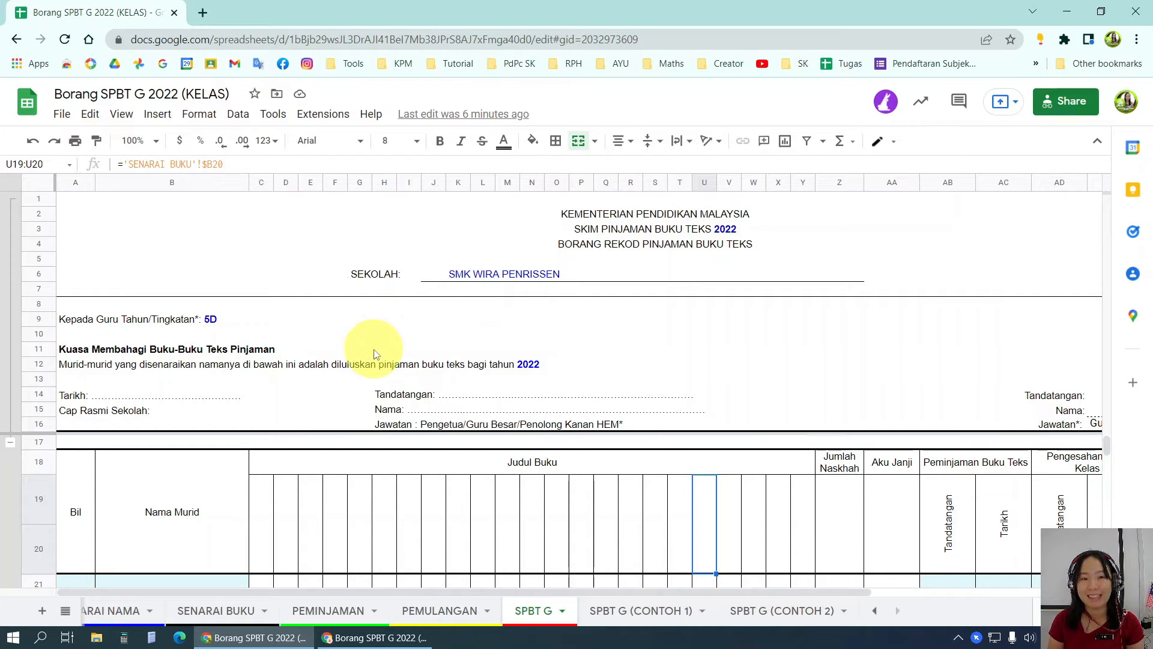
left_click(65, 116)
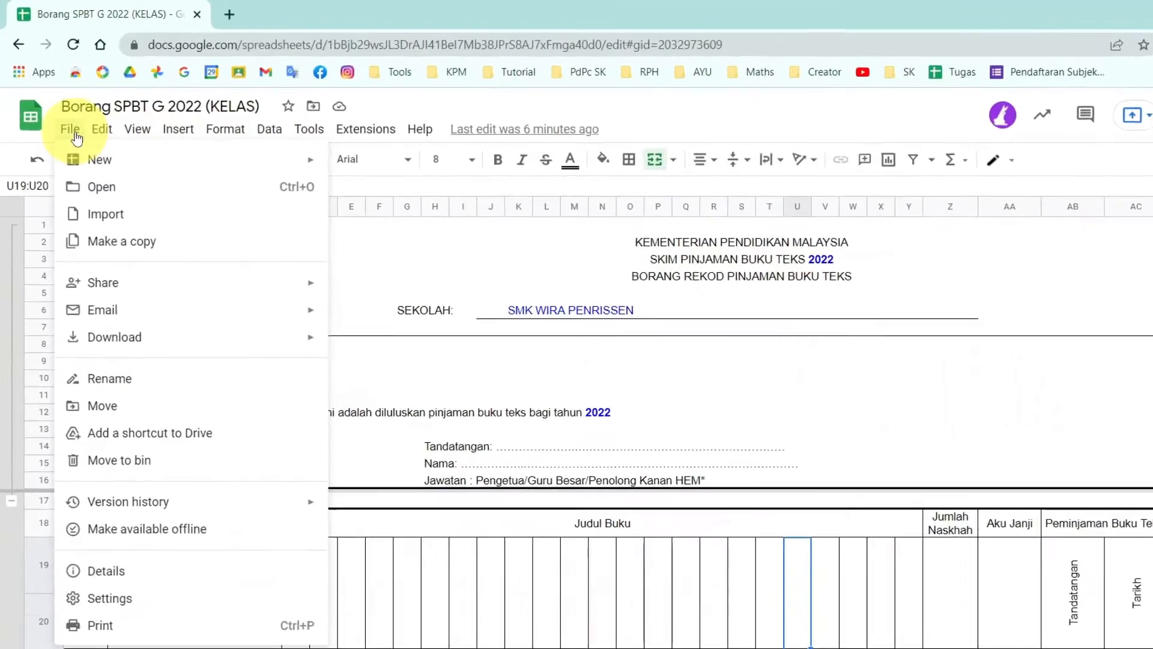
left_click(151, 249)
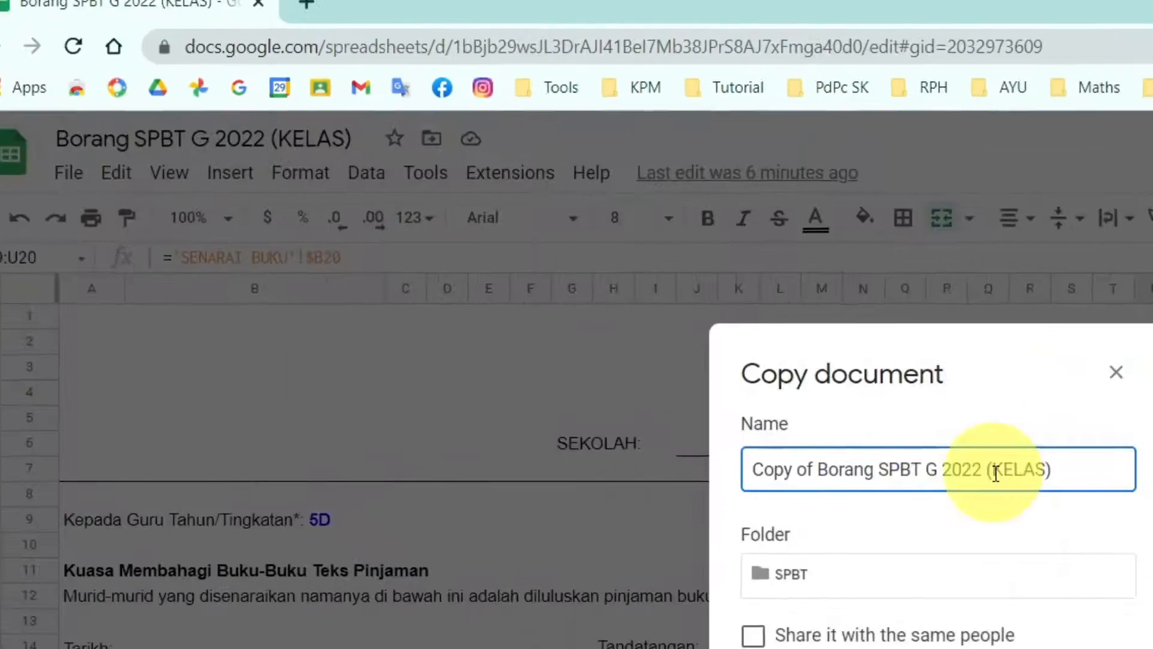
double_click(1078, 468)
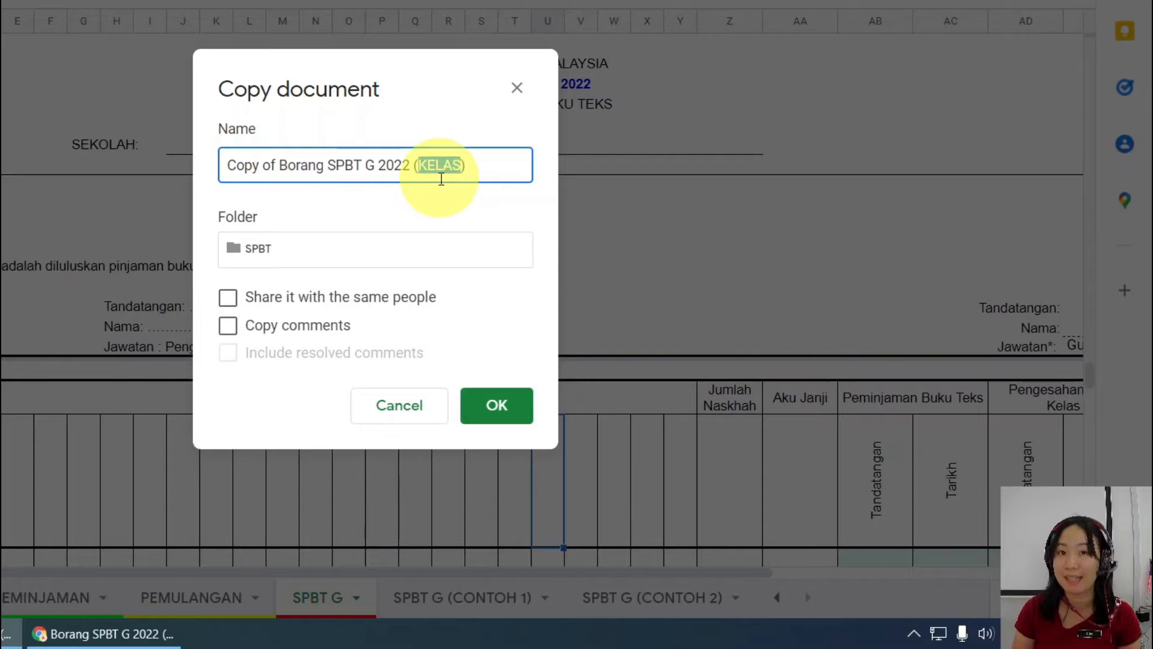
key("BackSpace")
type("5")
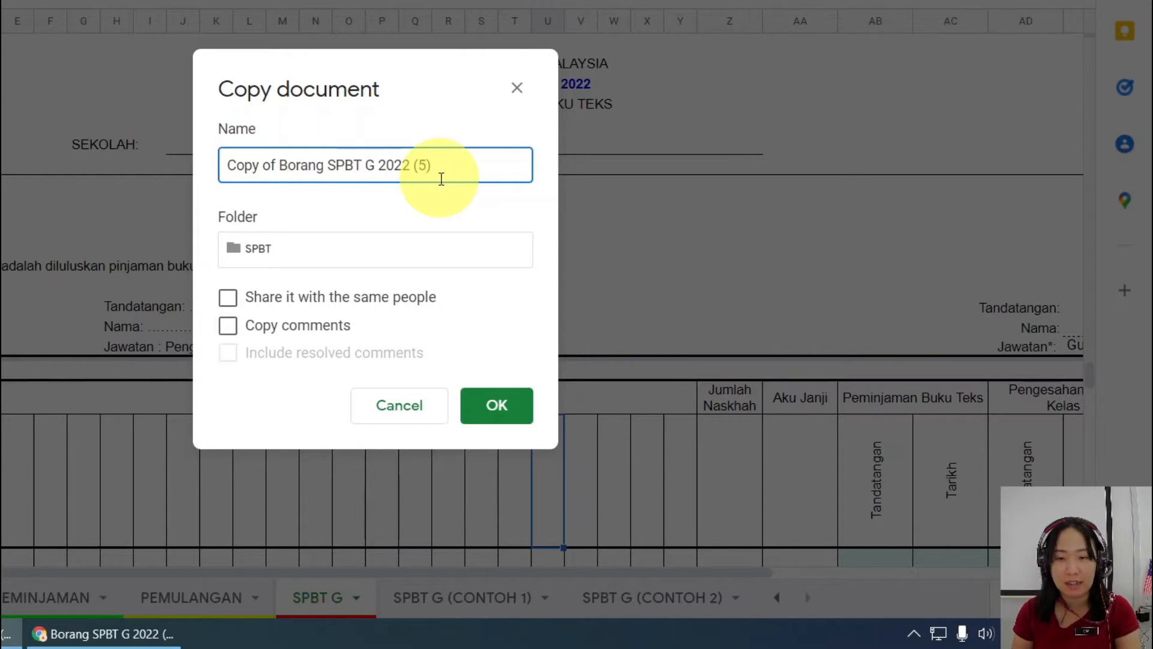
type("D")
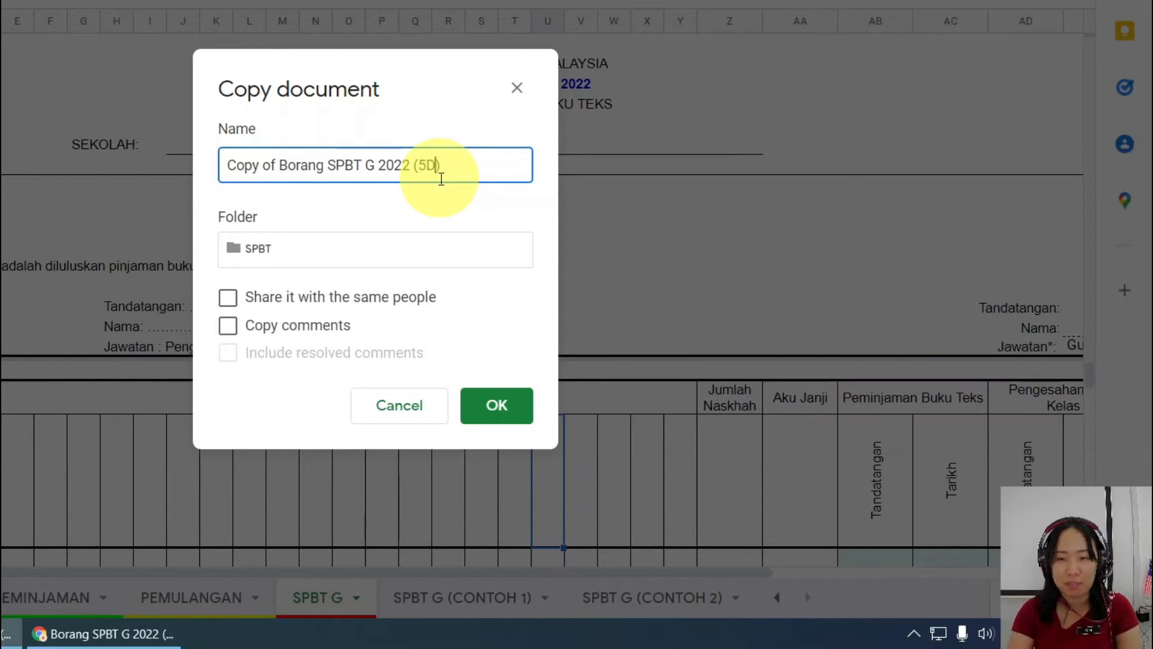
type("-2")
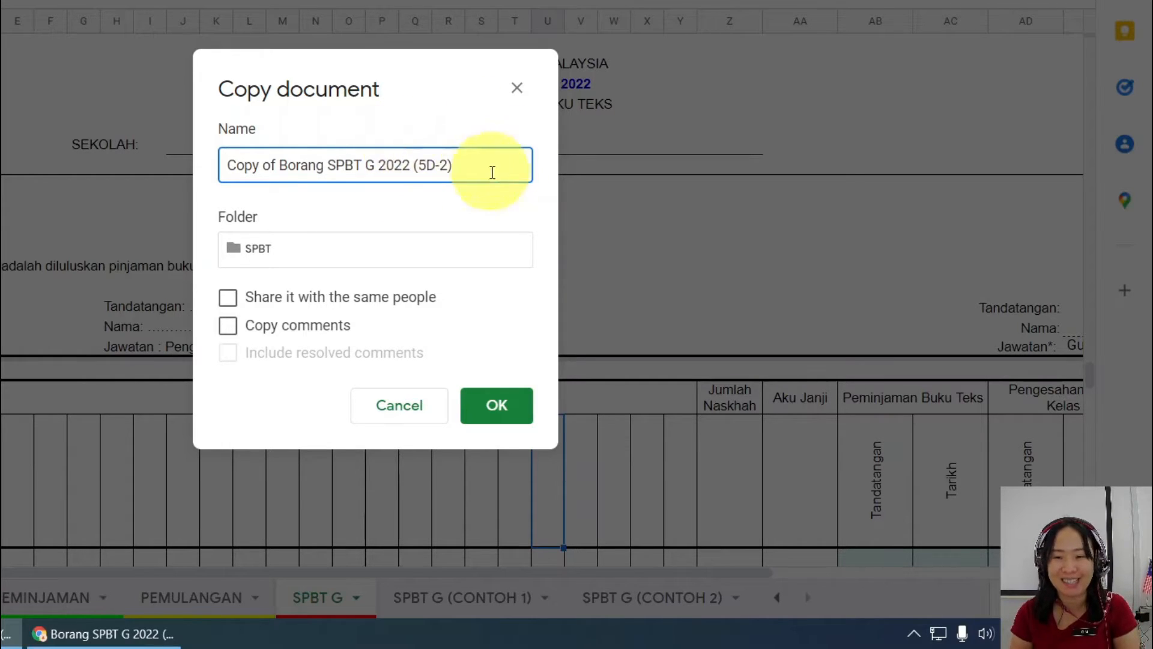
left_click(511, 411)
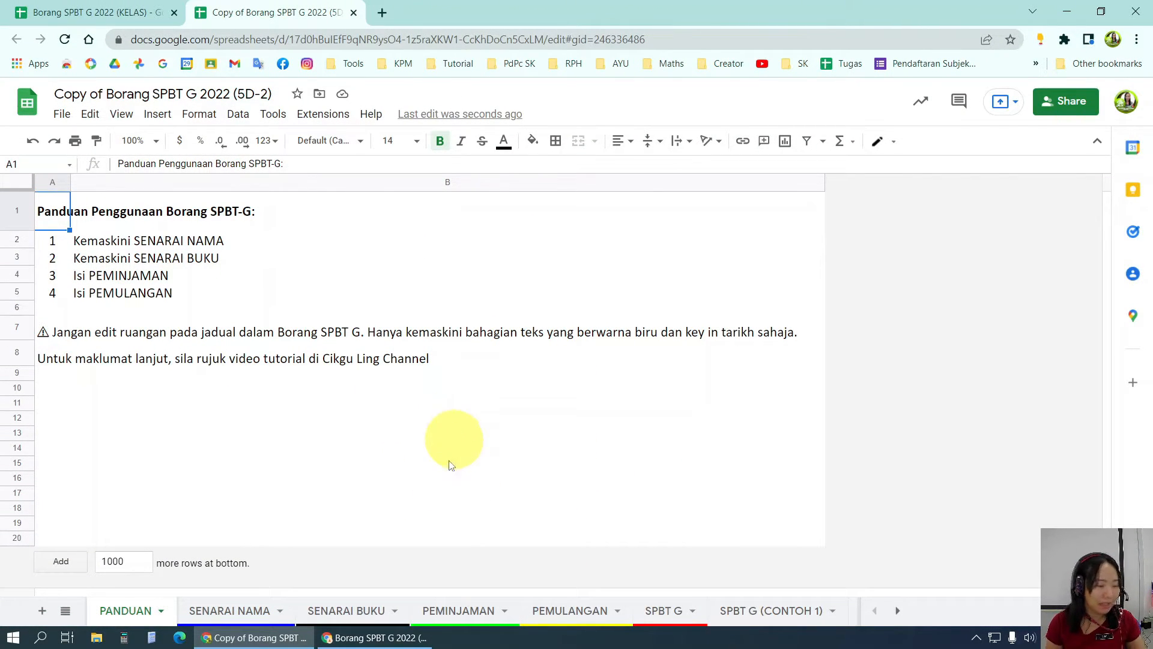
Step: Select the first student-name cell, B3, in the SENARAI NAMA sheet, and open the bookmarked KEHADIRAN PDPR spreadsheet in a new browser tab
left_click(237, 611)
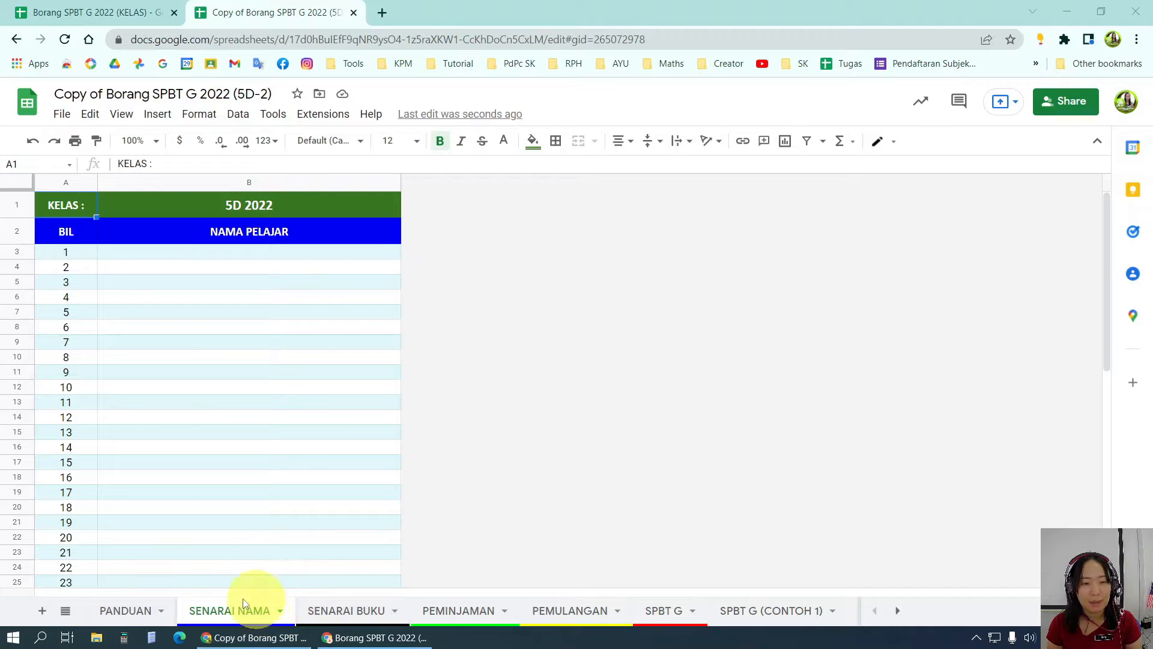
left_click(275, 259)
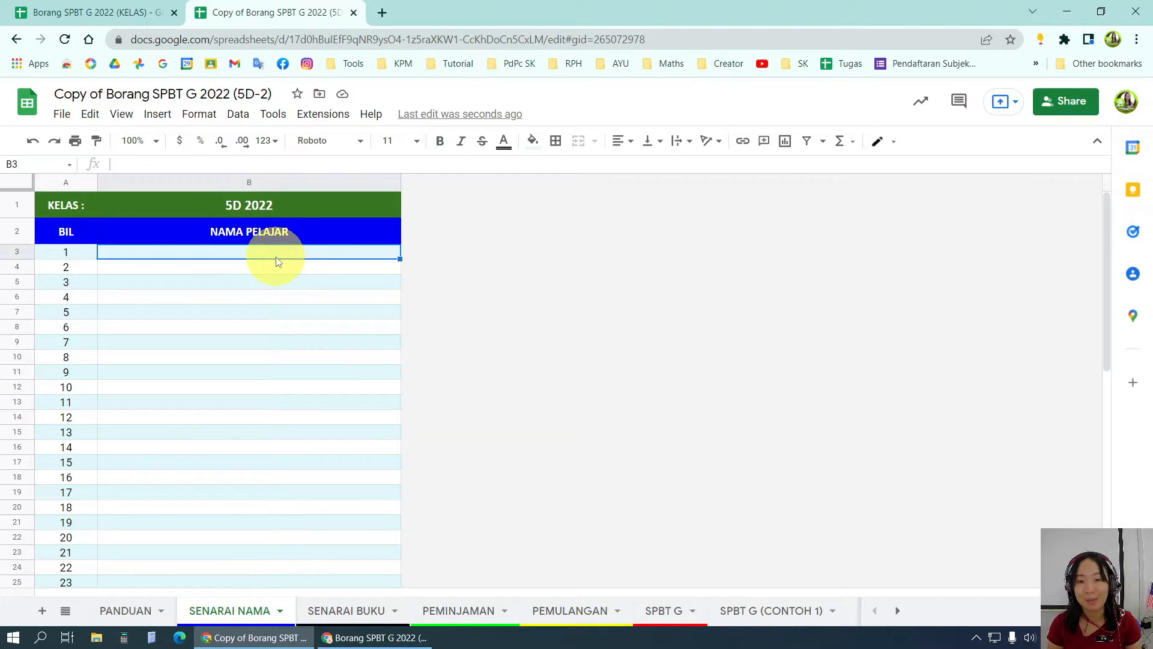
left_click(384, 13)
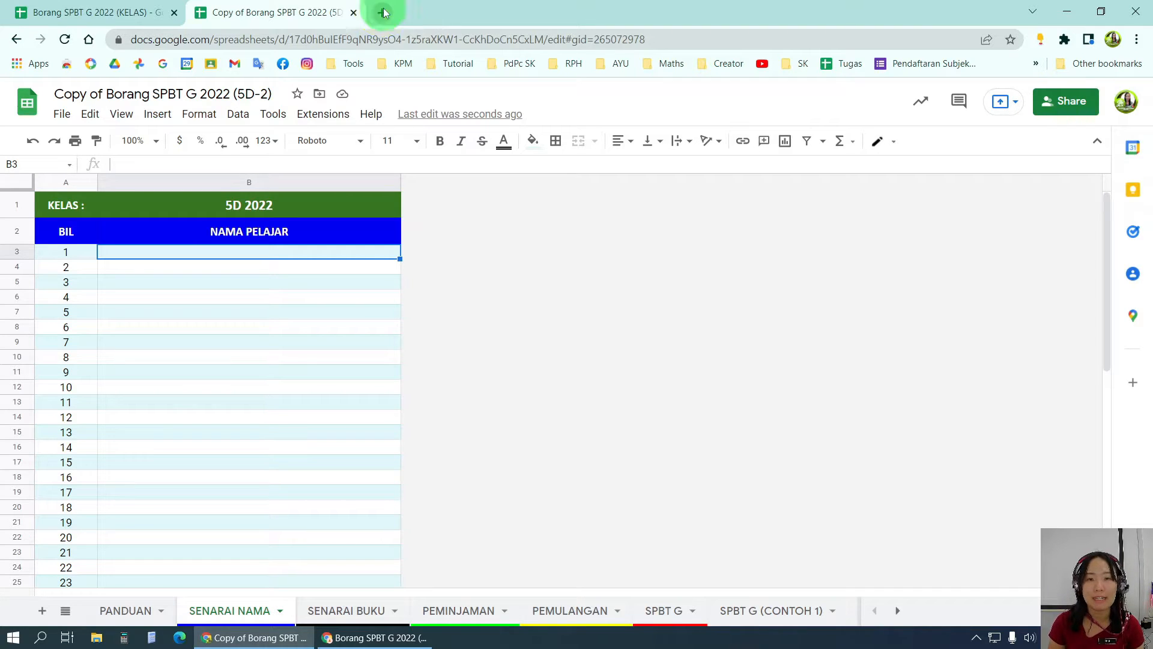
left_click(574, 69)
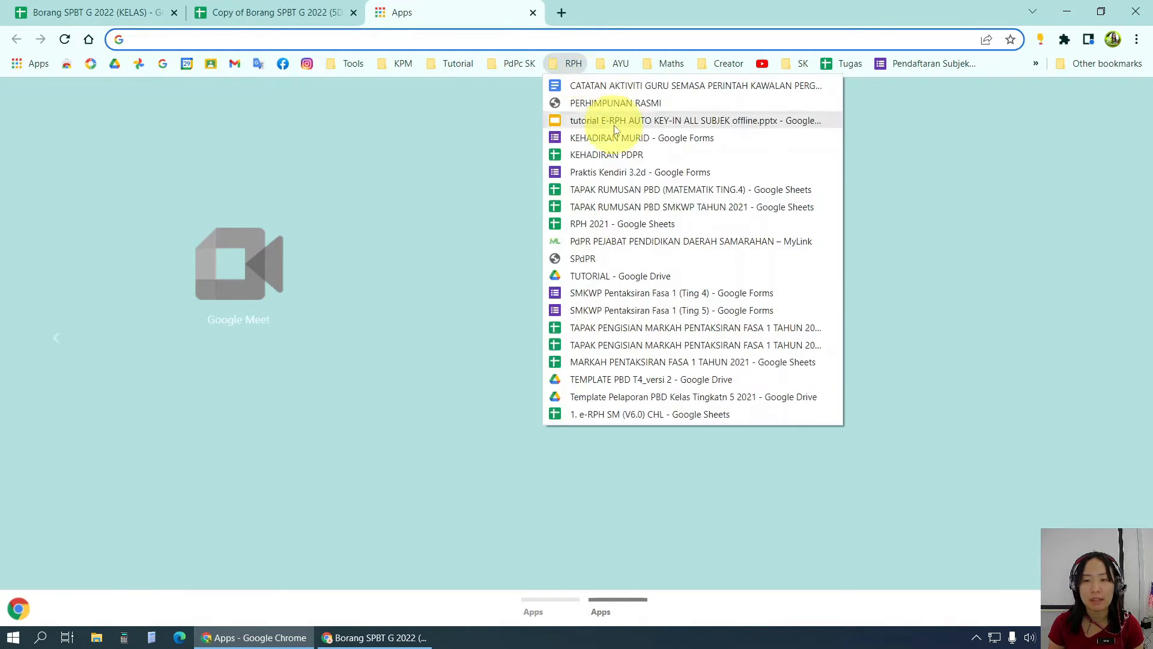
left_click(611, 154)
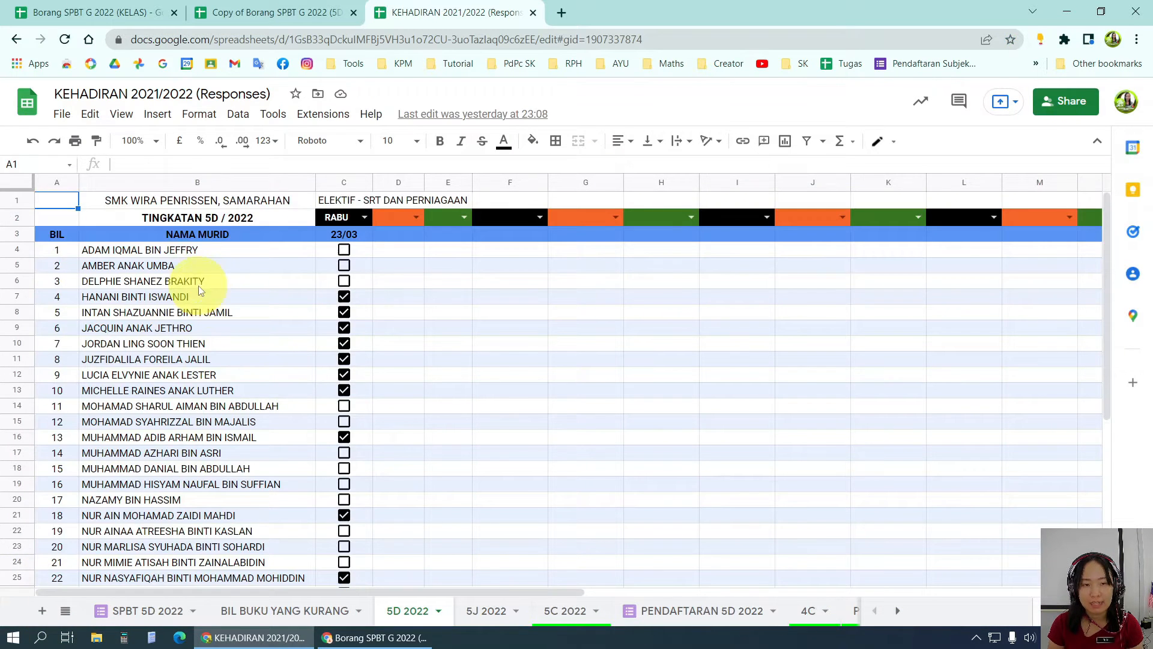
Step: Copy the complete list of student names in B4:B34 of the 5D 2022 attendance sheet
left_click(194, 252)
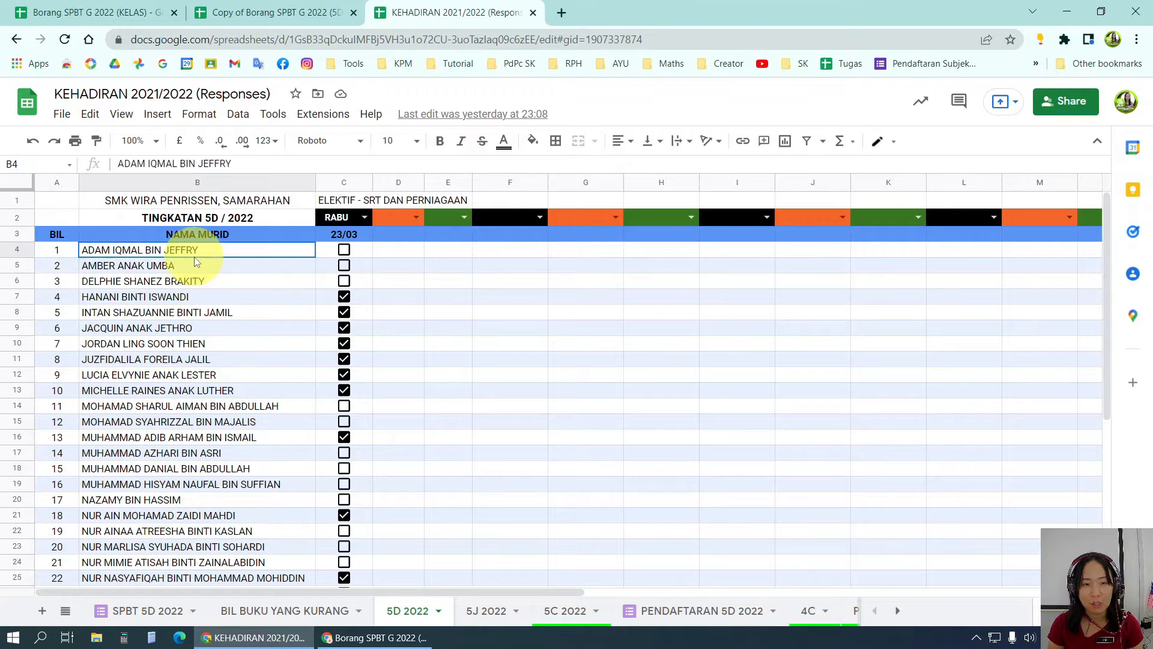
scroll(239, 405, "down", 5)
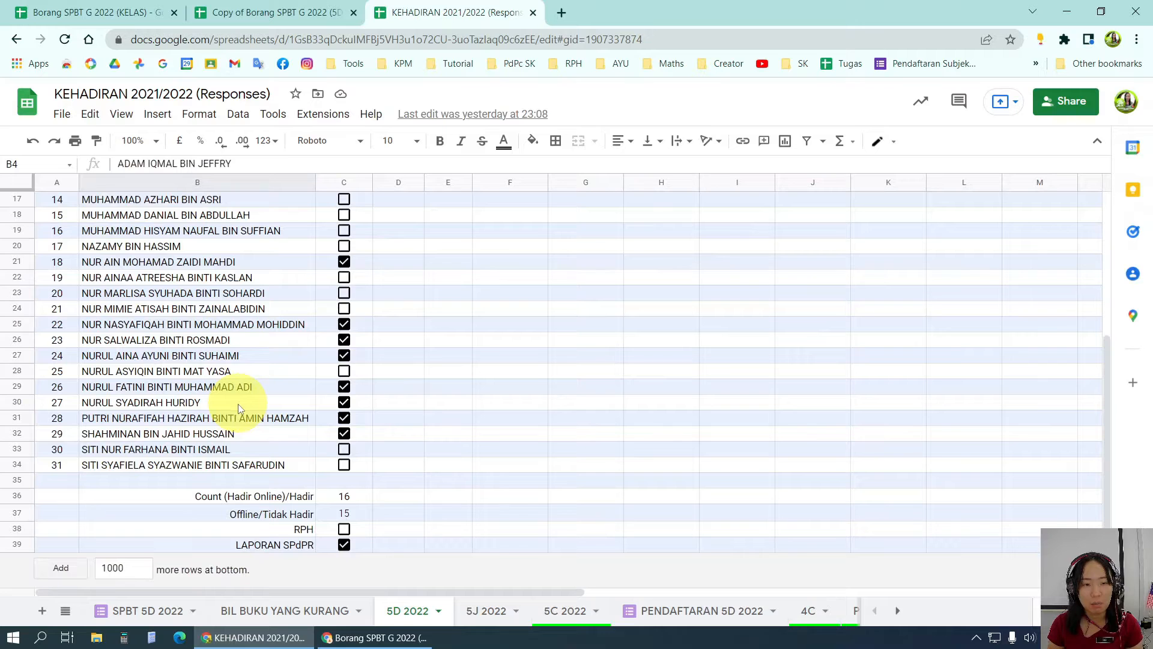
left_click(222, 472, "shift")
right_click(223, 468)
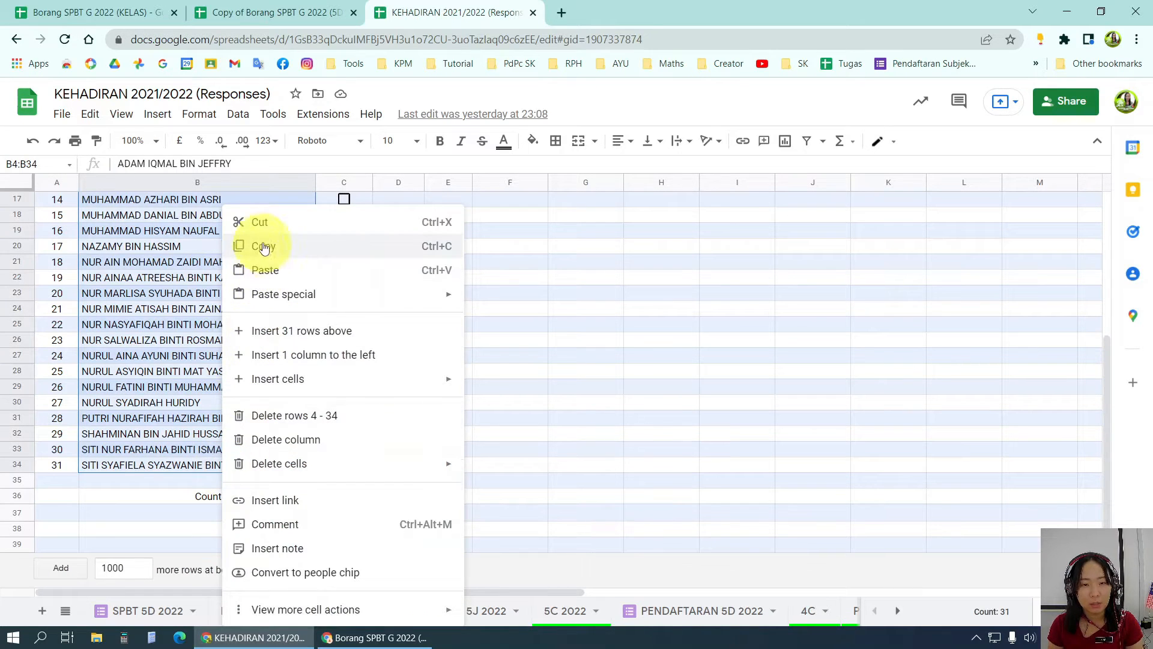
left_click(268, 245)
Step: Return to the copied form and rename the spreadsheet "Borang SPBT G 2022 (5D-2)" by removing "Copy of" from its title
left_click(268, 12)
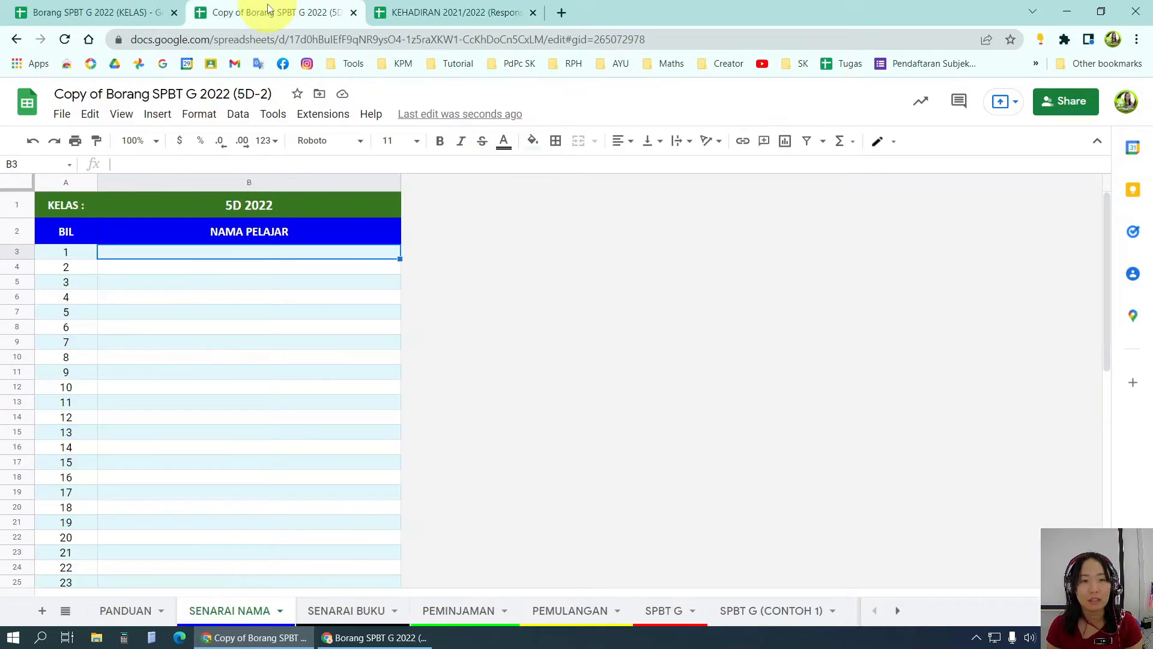
left_click(159, 95)
left_click_drag(107, 95, 44, 101)
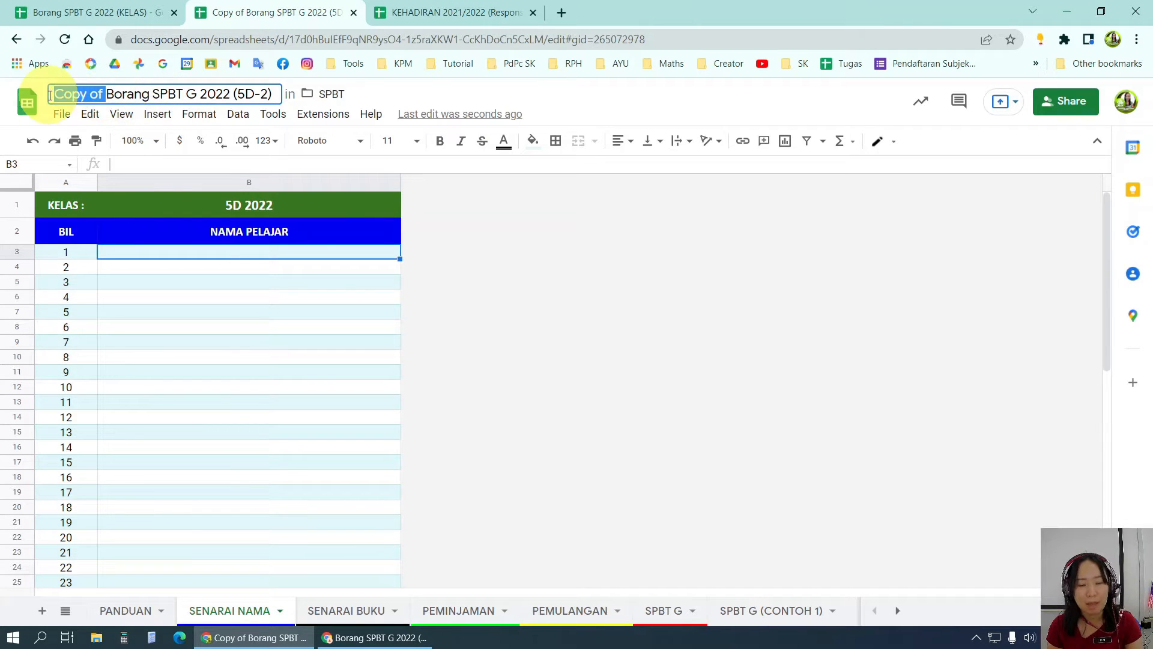
key("BackSpace")
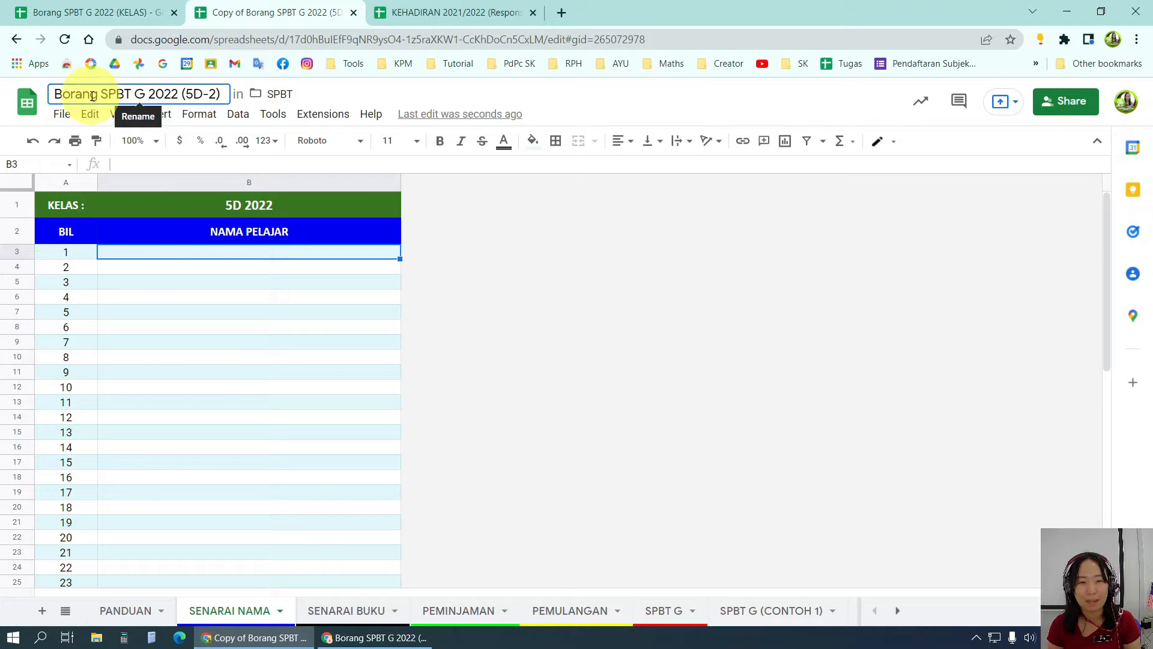
left_click(166, 252)
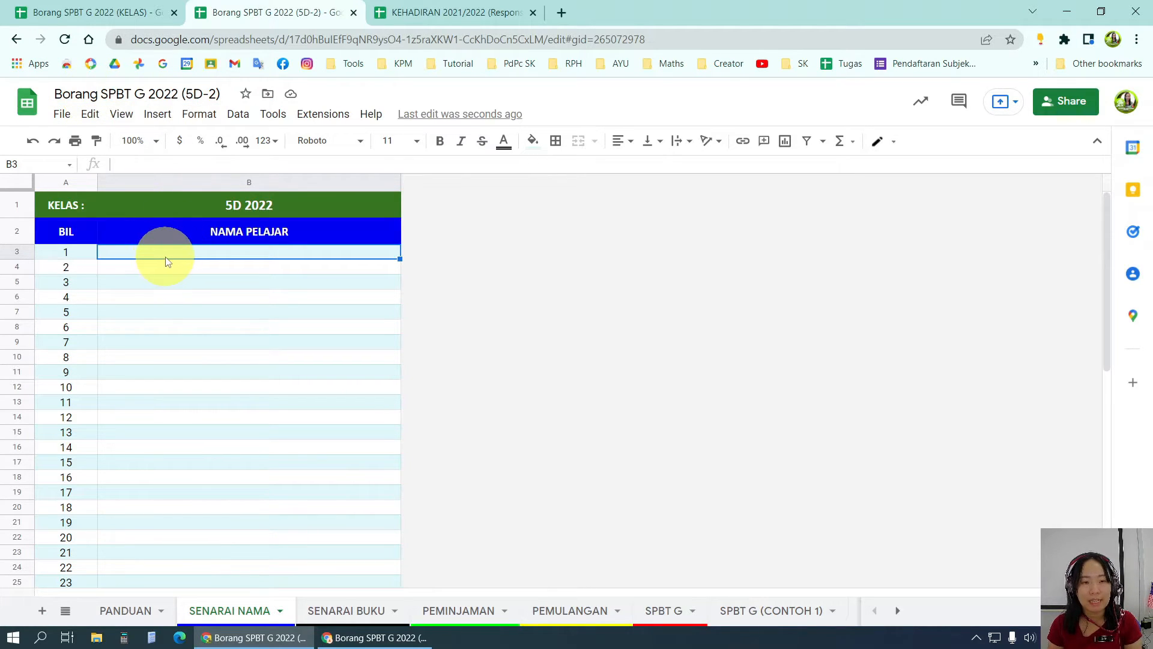
Step: Paste the copied student names as values only from cell B3 of SENARAI NAMA, and undo that paste
left_click(62, 114)
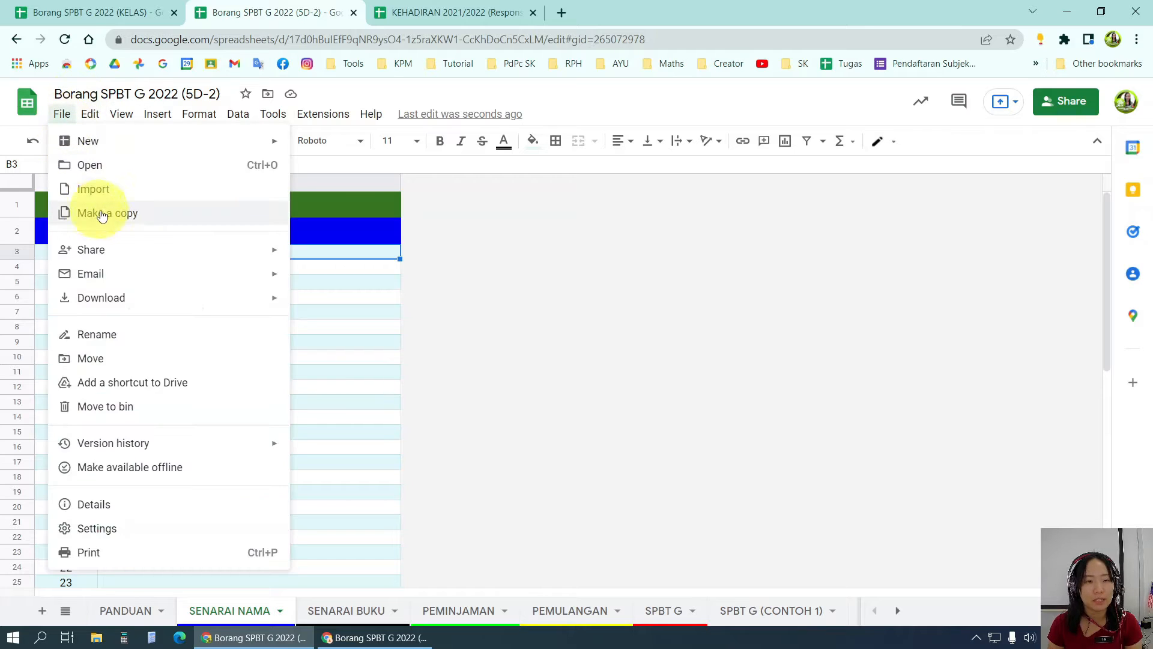
mouse_move(90, 115)
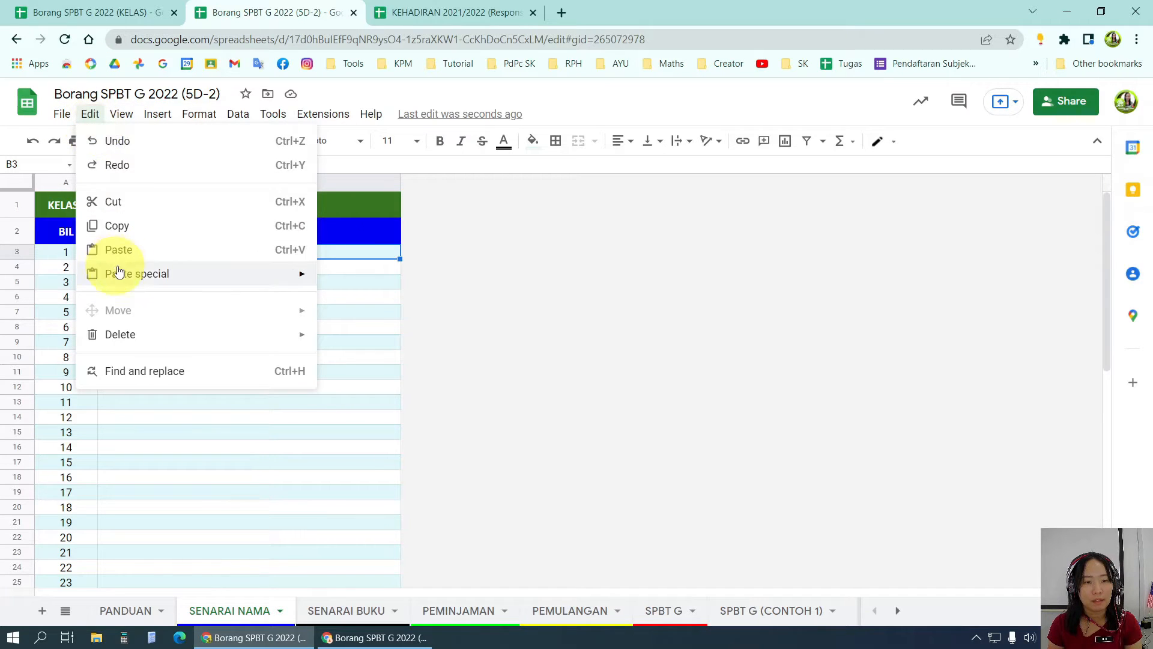
mouse_move(119, 271)
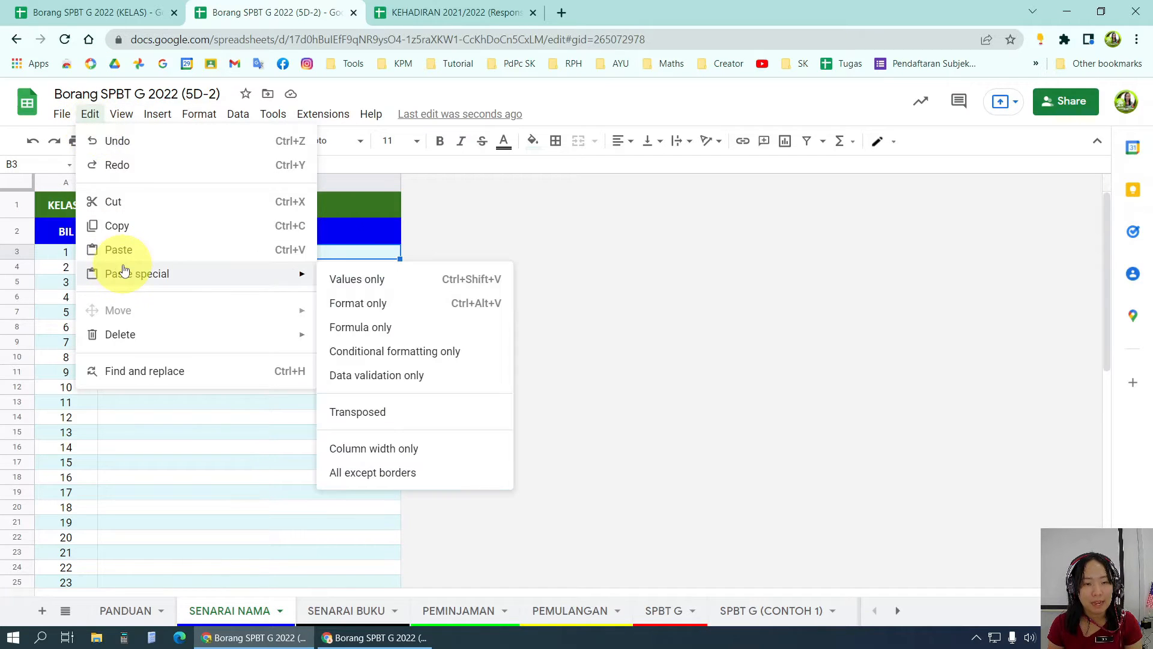
left_click(363, 279)
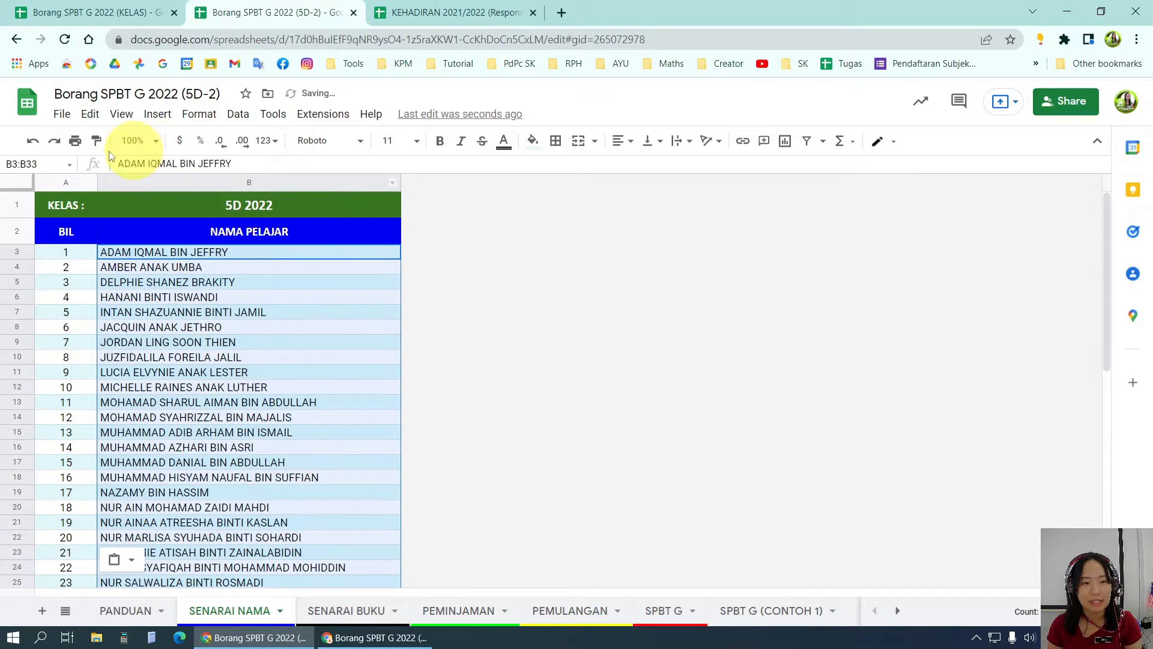
left_click(34, 148)
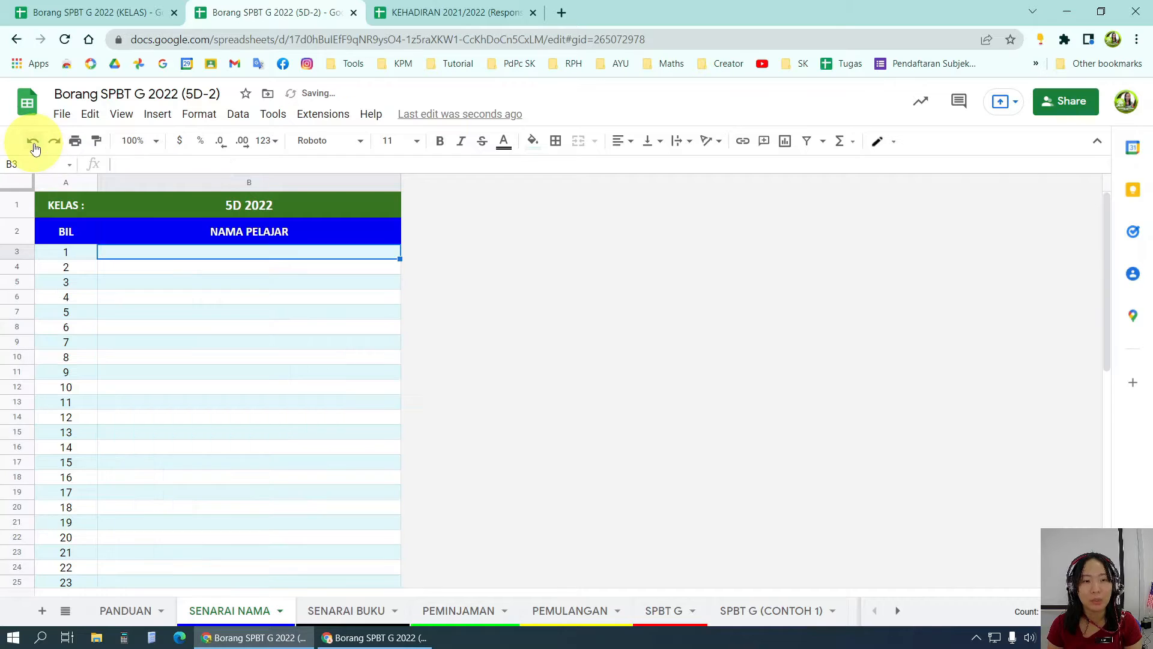
Step: Paste the copied student names as values only into the NAMA PELAJAR column, starting at B3, and check the full list
right_click(227, 263)
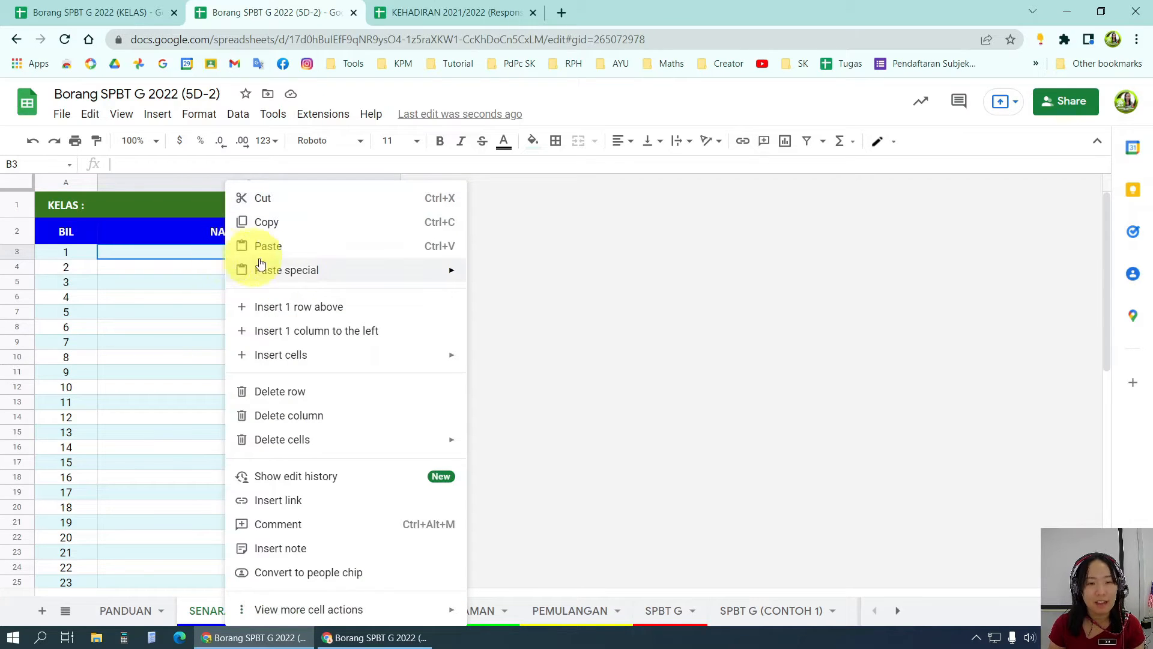
mouse_move(286, 282)
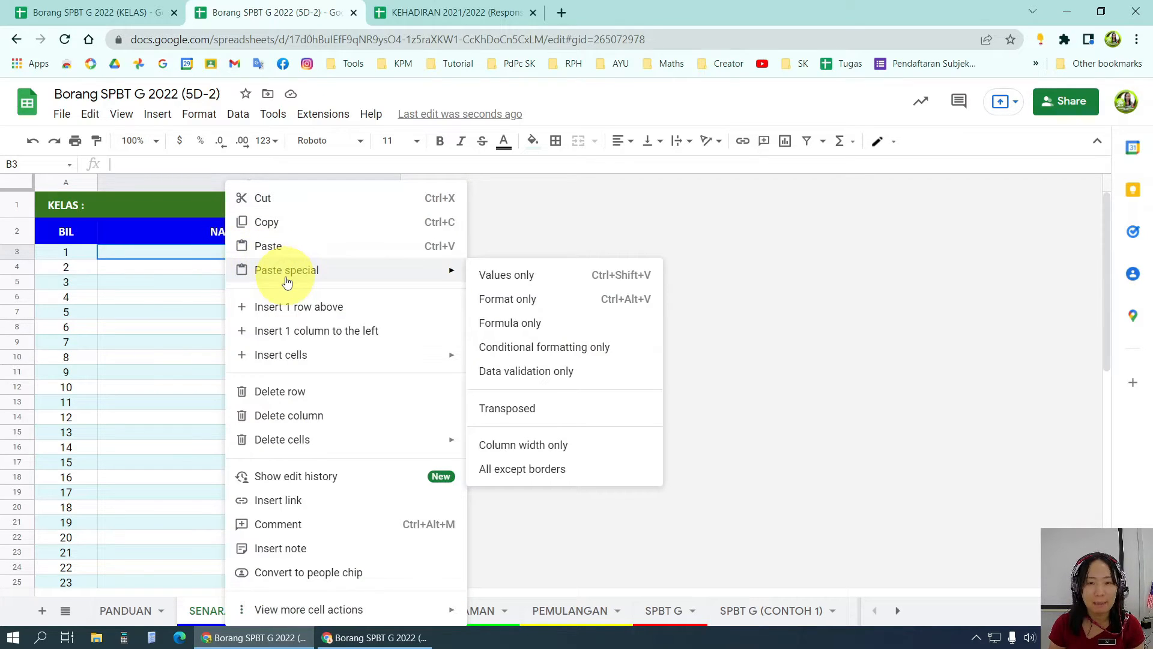
left_click(567, 274)
scroll(565, 273, "down", 3)
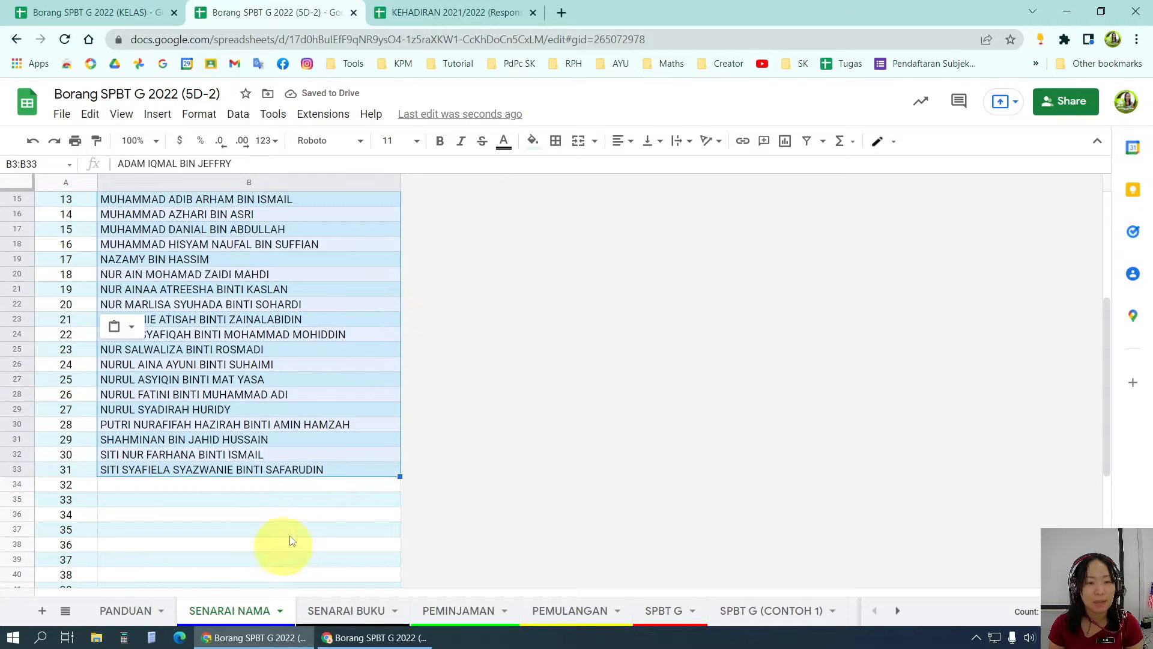
scroll(311, 395, "up", 3)
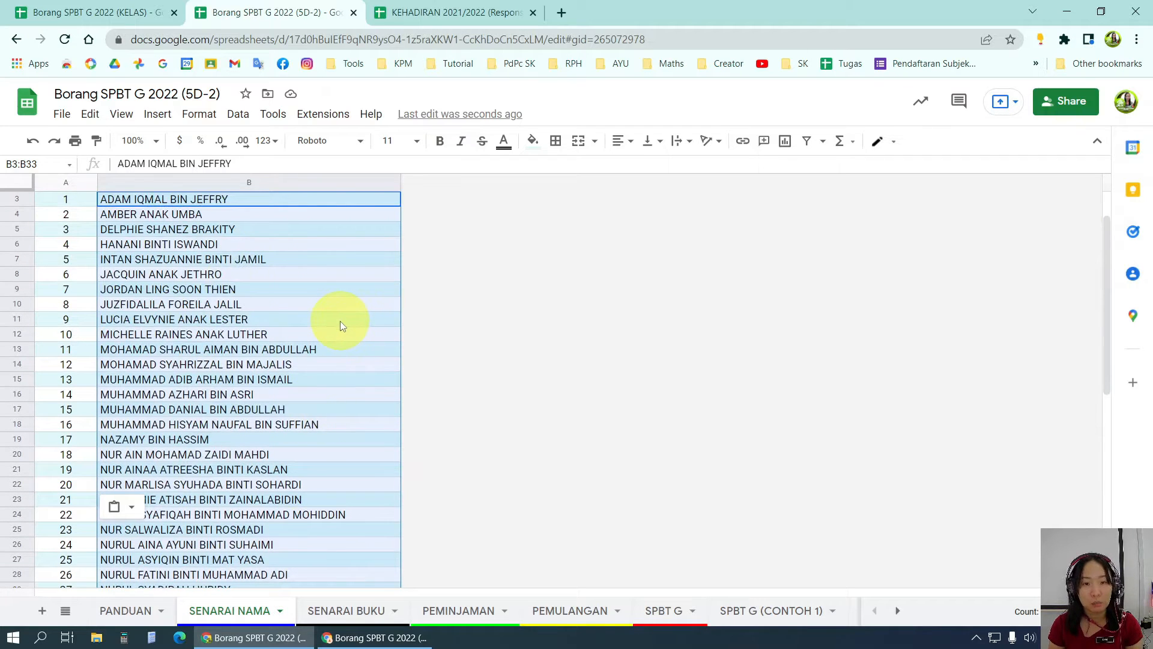
scroll(325, 307, "up", 1)
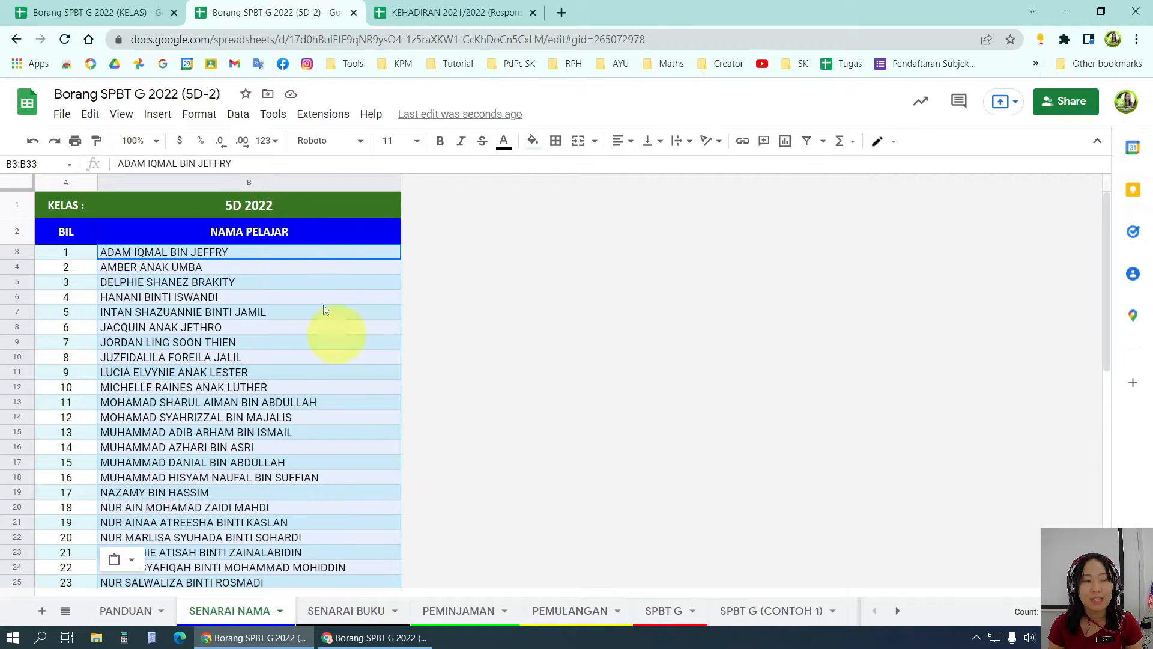
Step: Examine the textbook title lists for each form in the SENARAI BUKU sheet, and select the empty cells D8:D9 under PERALIHAN
left_click(364, 611)
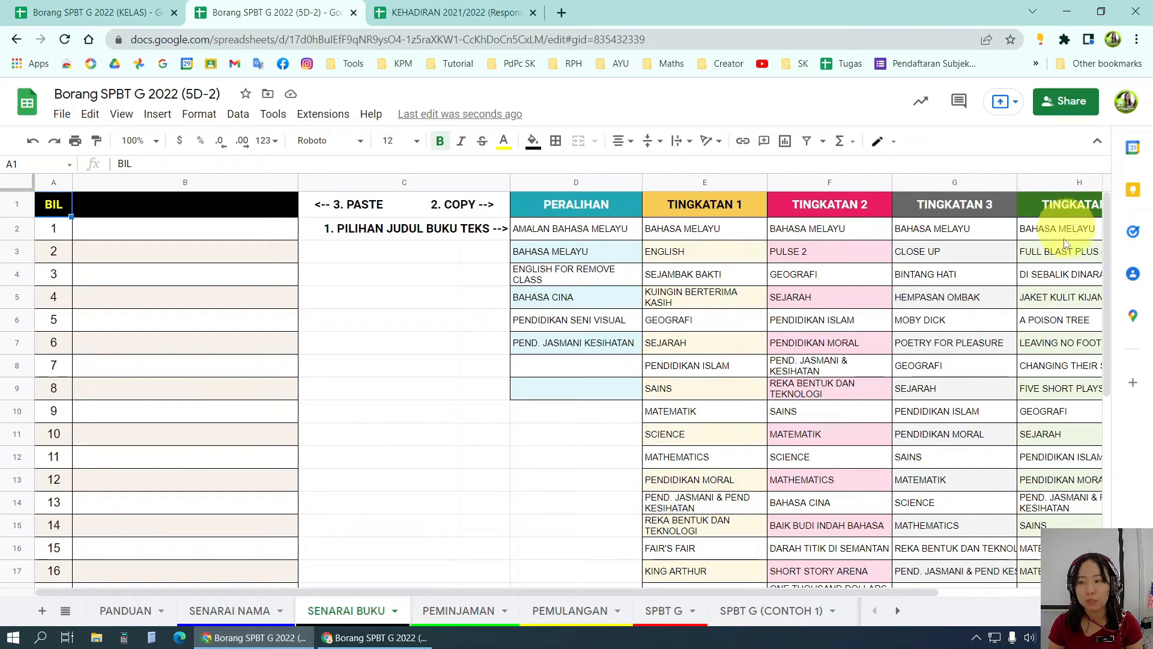
left_click_drag(853, 592, 936, 591)
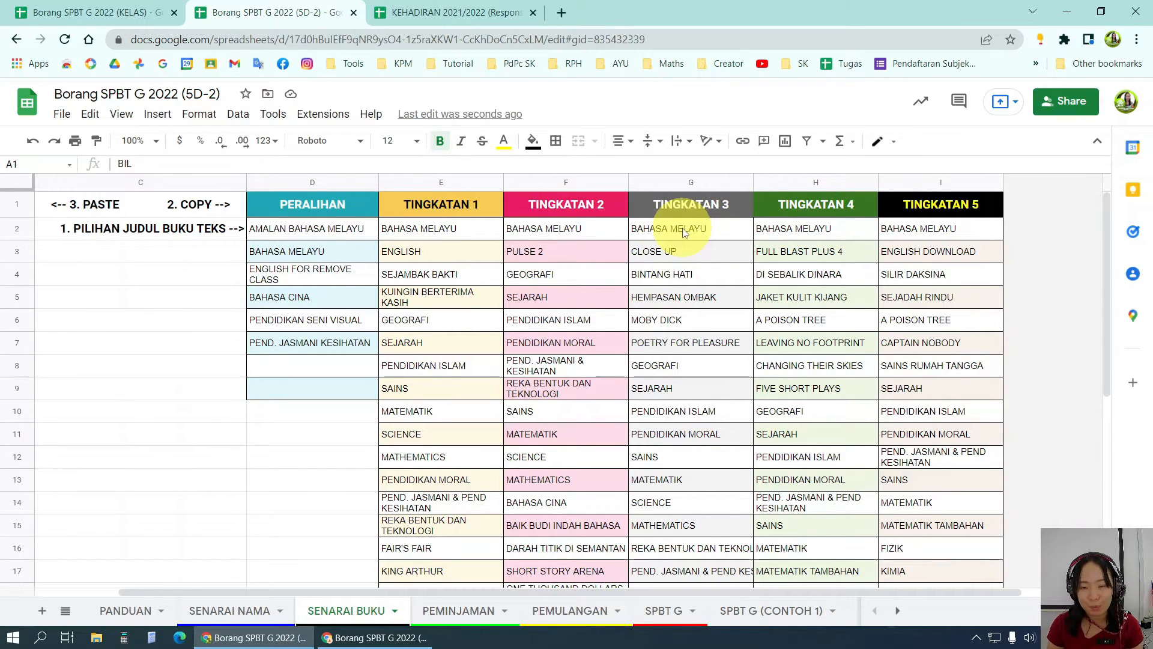
scroll(679, 361, "down", 2)
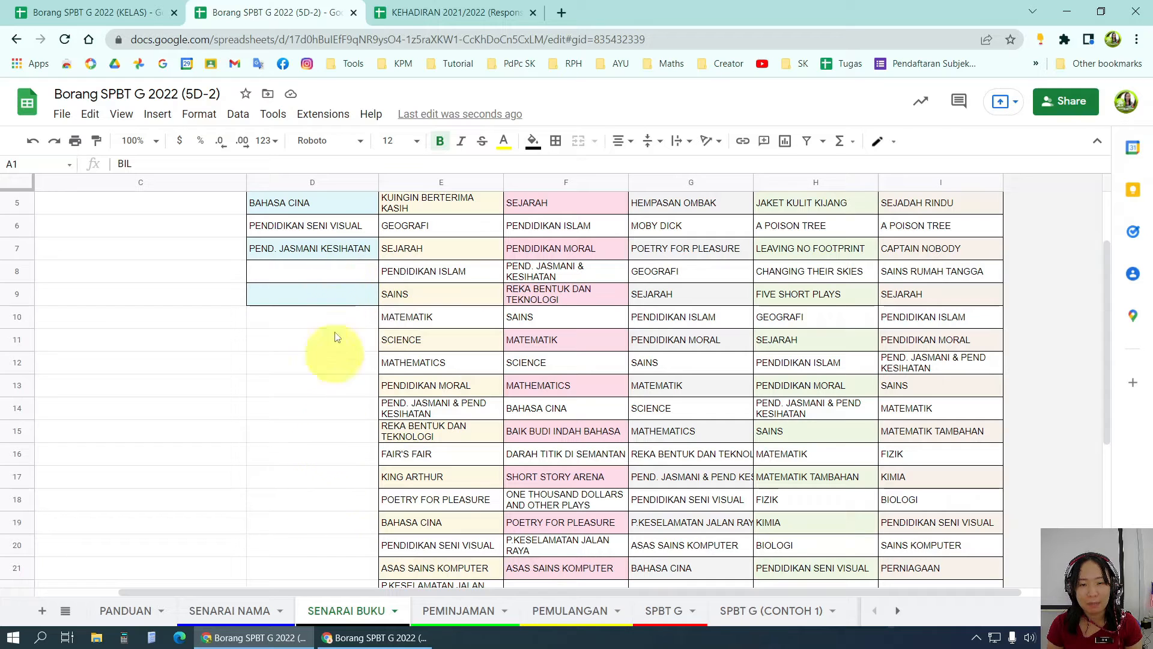
left_click_drag(338, 278, 340, 302)
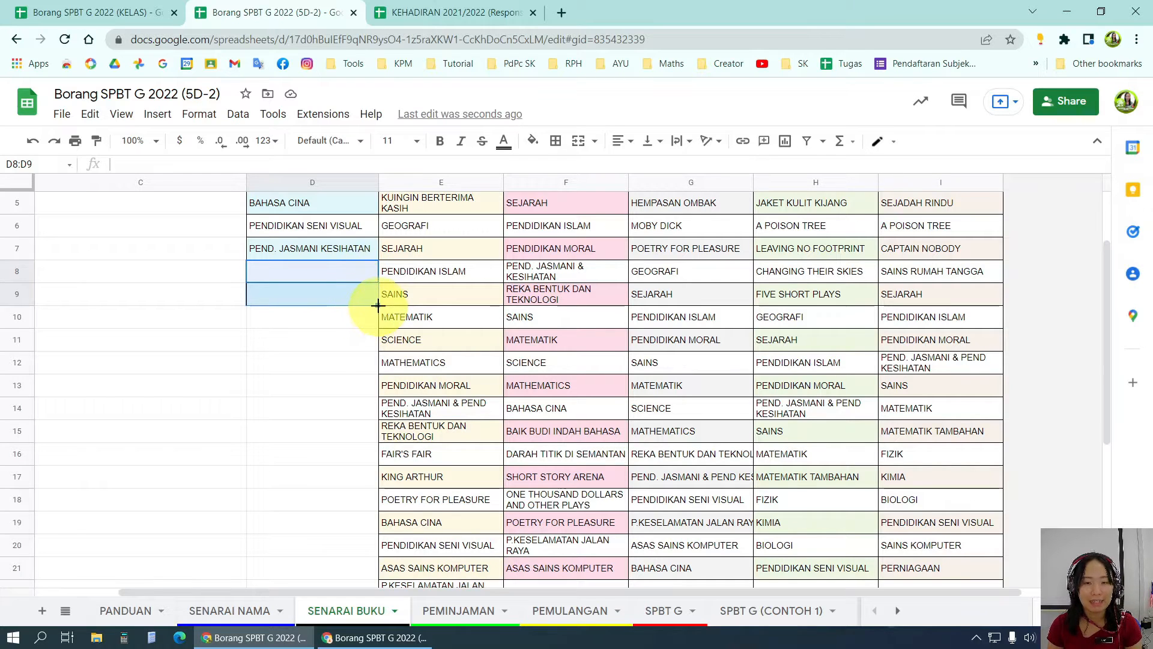
Step: Fill the empty PERALIHAN cells D8:D9 down to D19 to extend the column's bordered rows
left_click_drag(379, 305, 372, 522)
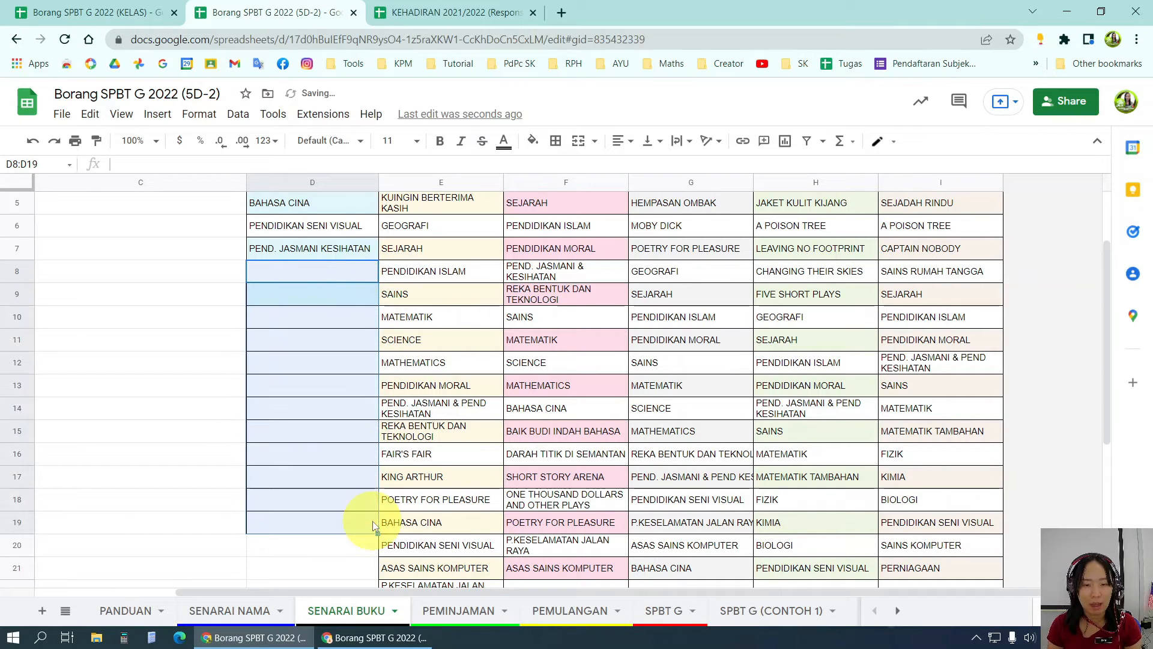
left_click(367, 476)
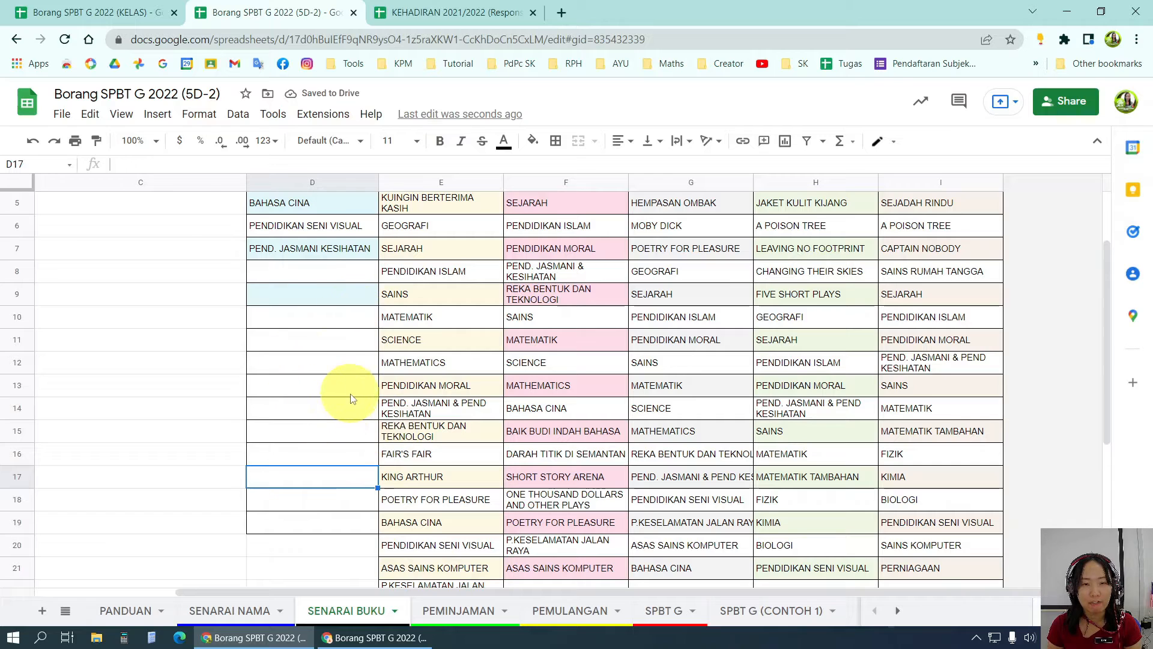
scroll(351, 397, "up", 2)
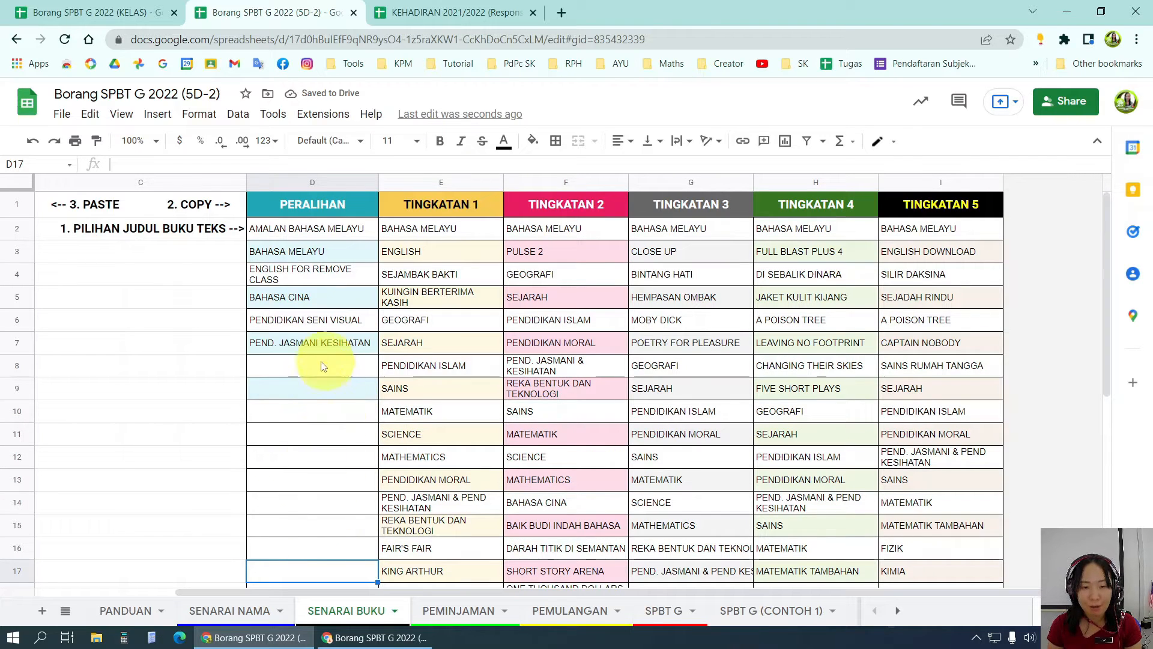
Step: Extend the alternating colours of the PERALIHAN column to the range D1:D19
left_click(305, 391)
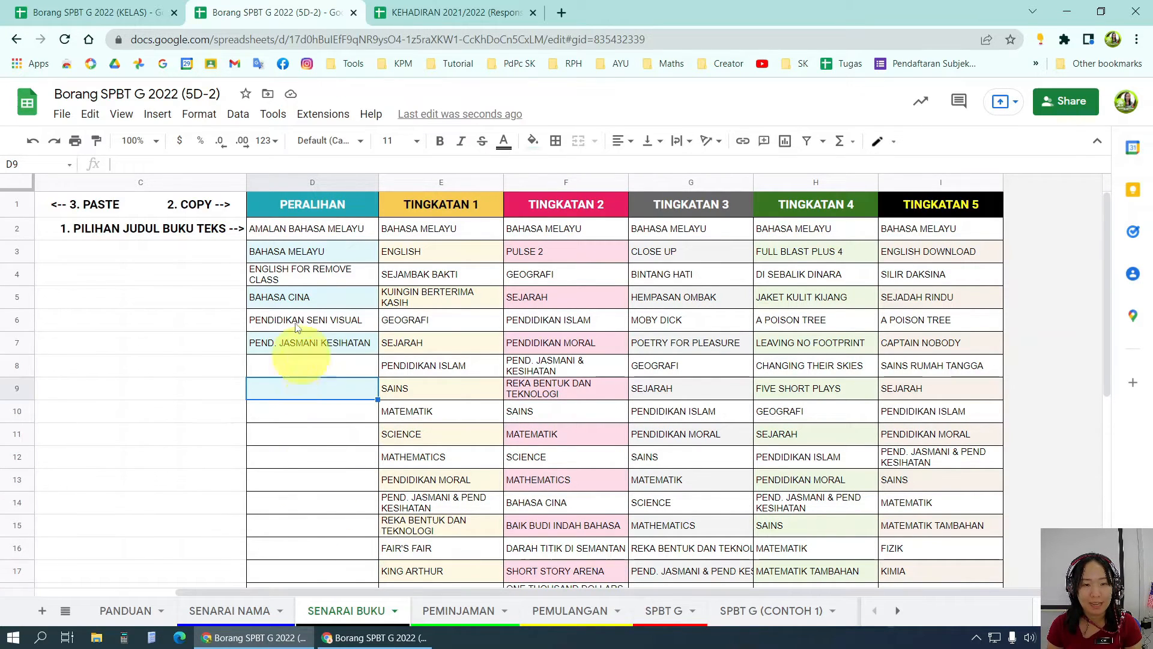
left_click(199, 116)
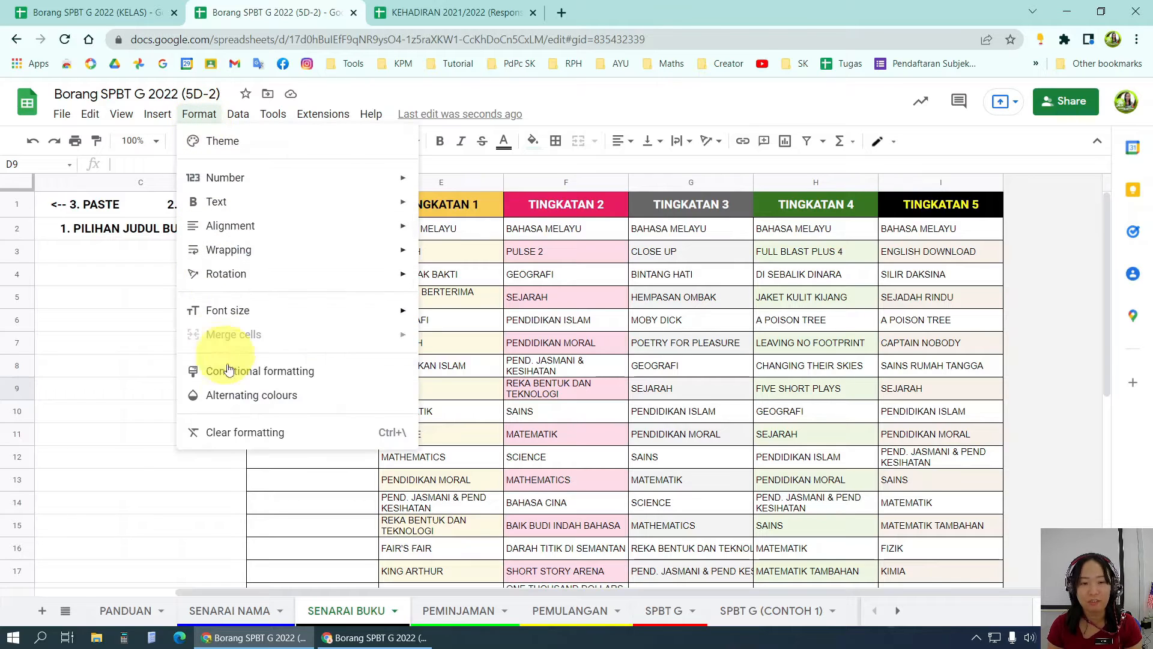
left_click(229, 395)
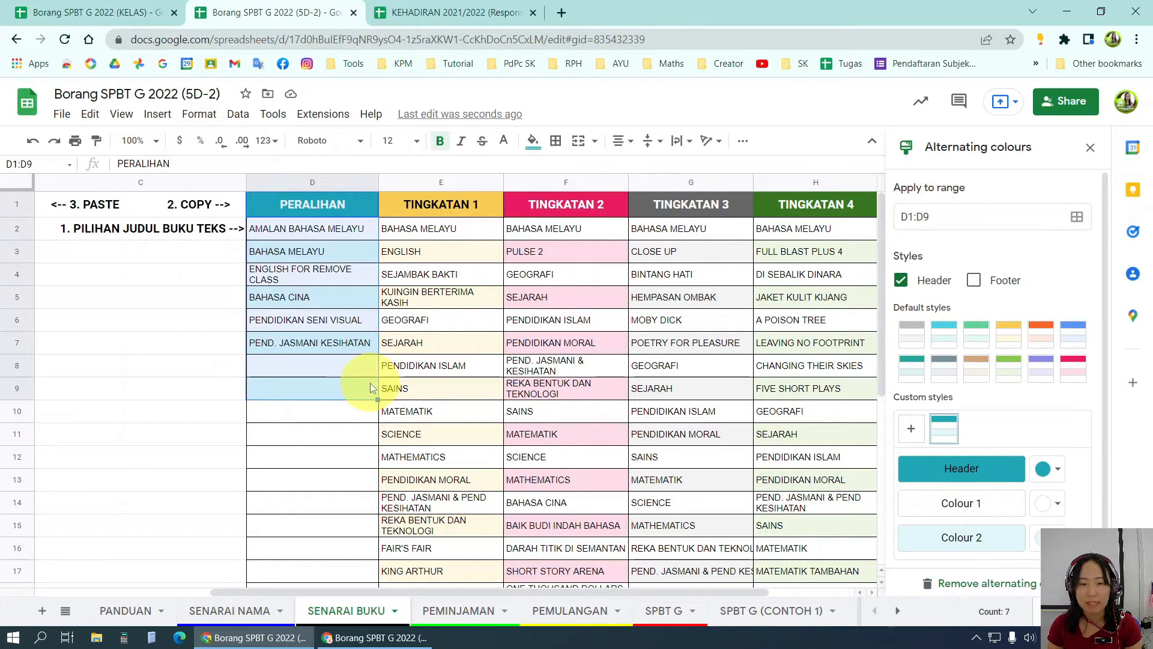
scroll(373, 381, "down", 4)
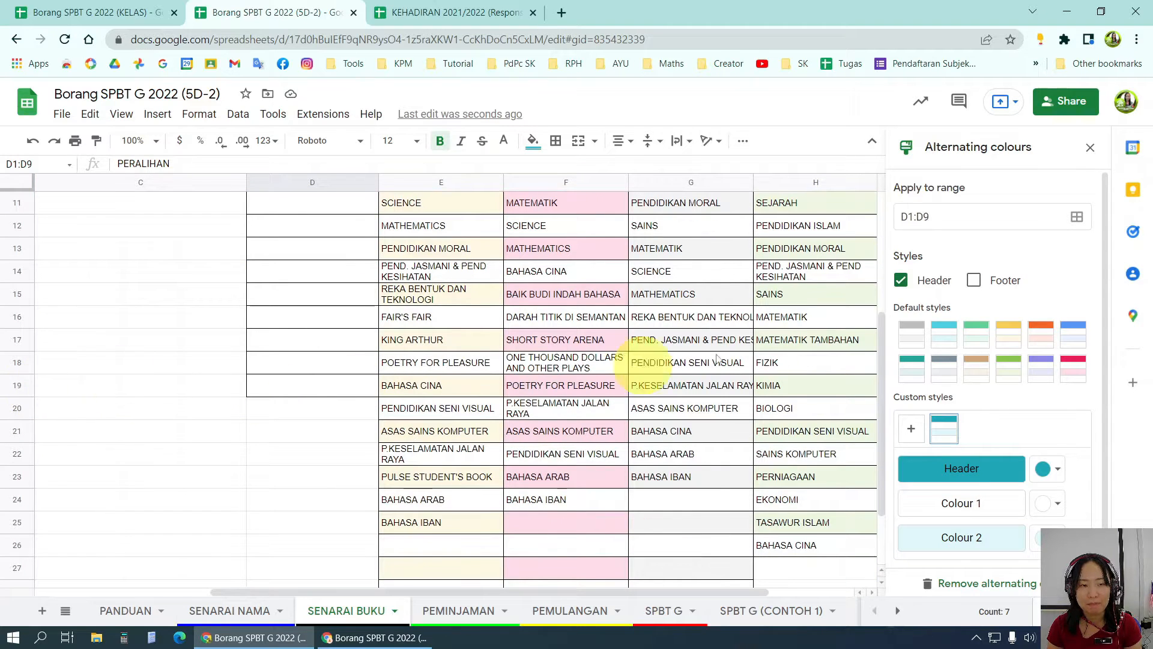
left_click(925, 220)
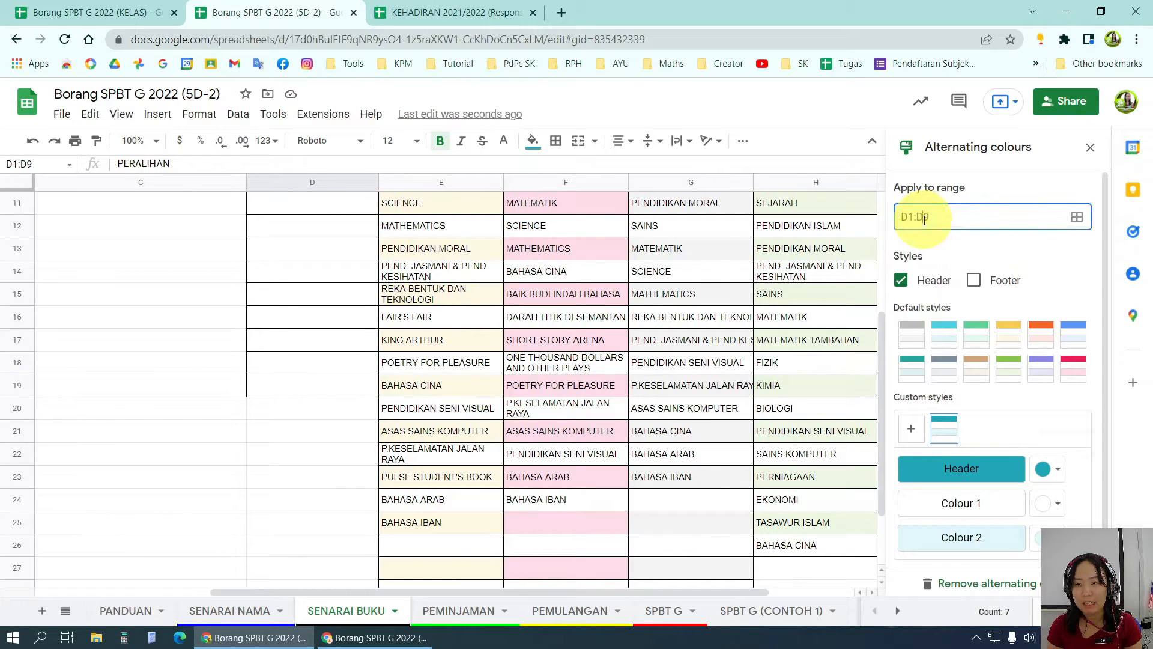
type("1")
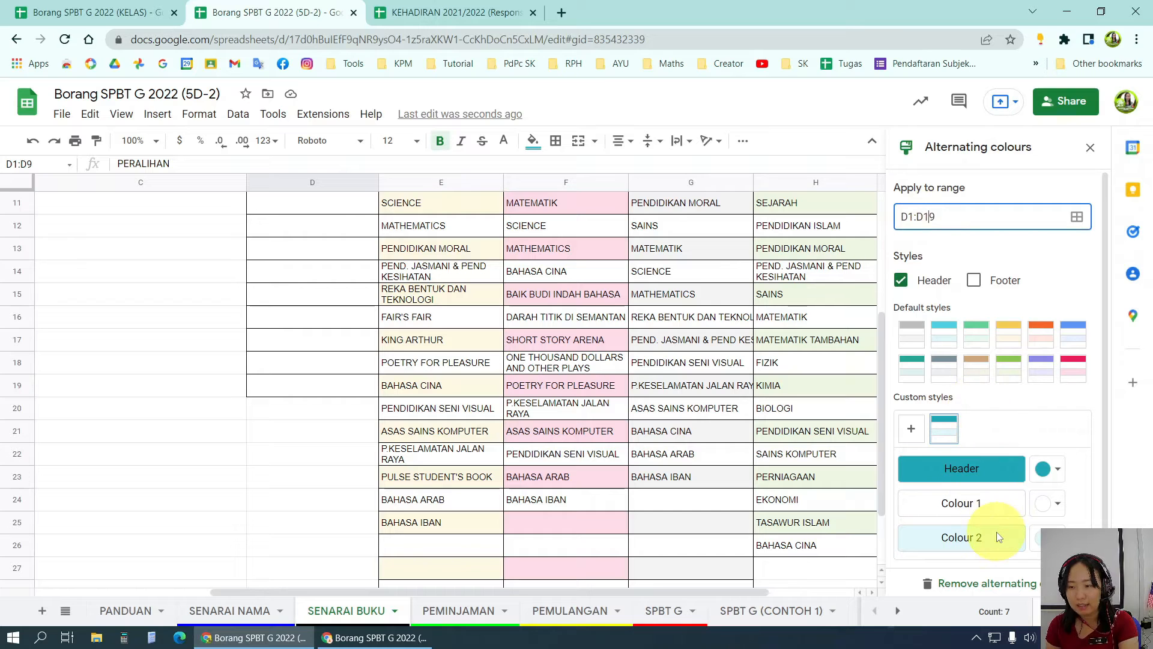
scroll(373, 368, "up", 5)
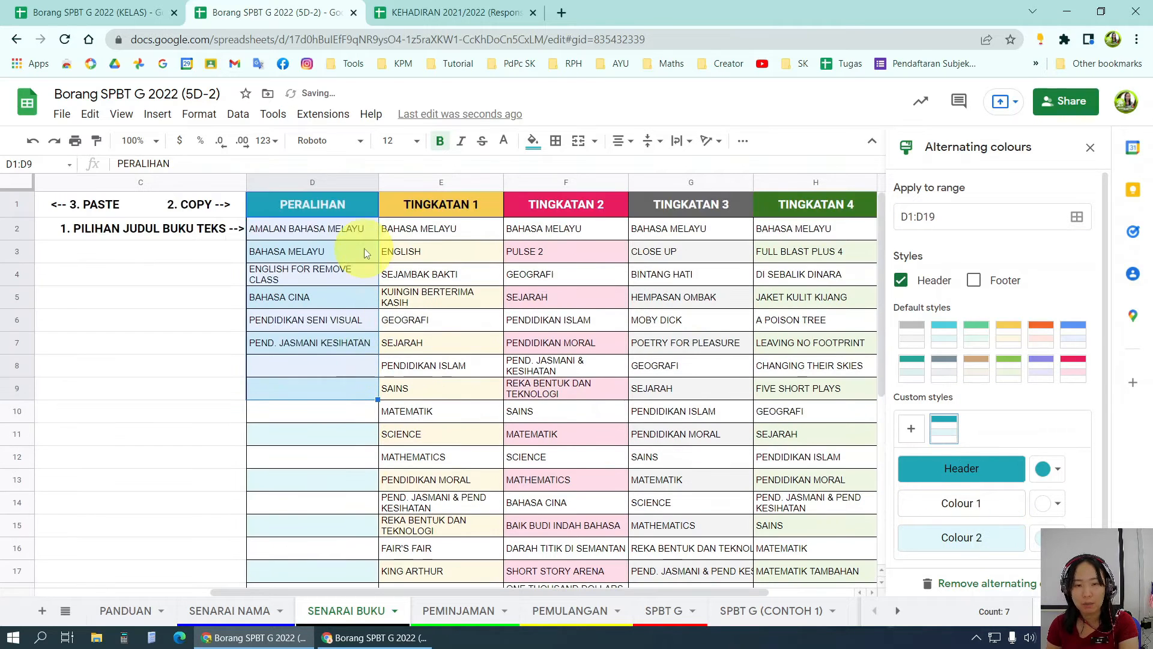
left_click(327, 435)
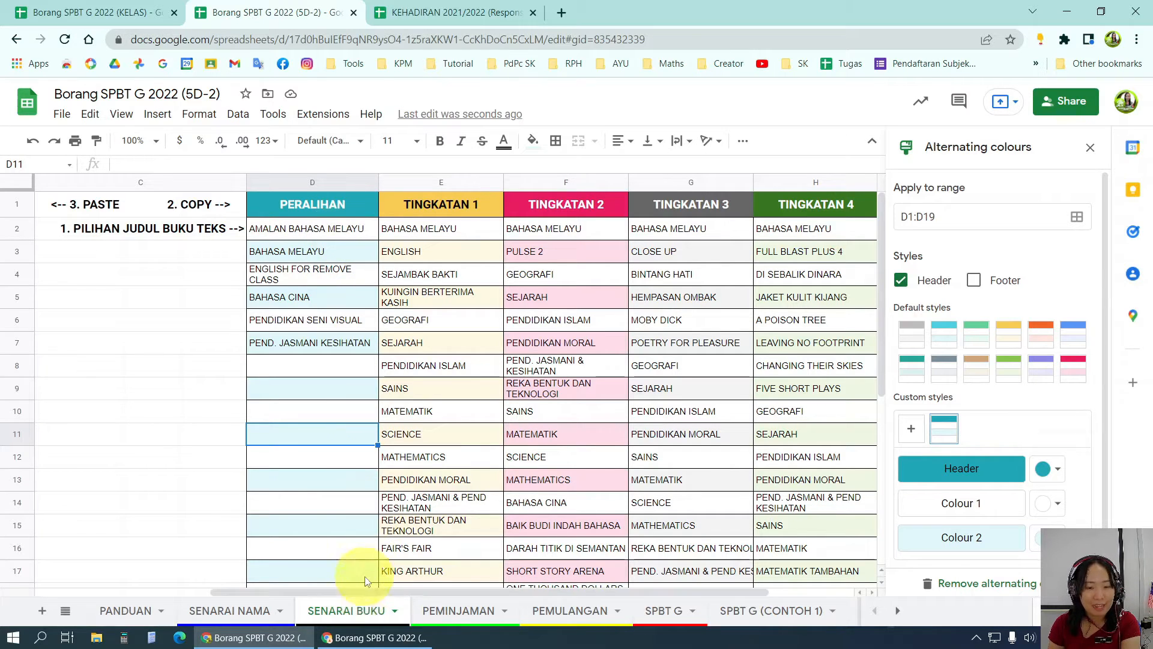
Step: Copy the whole TINGKATAN 1 book list, E1:E25, and paste it as values only from cell B1
left_click_drag(360, 592, 251, 589)
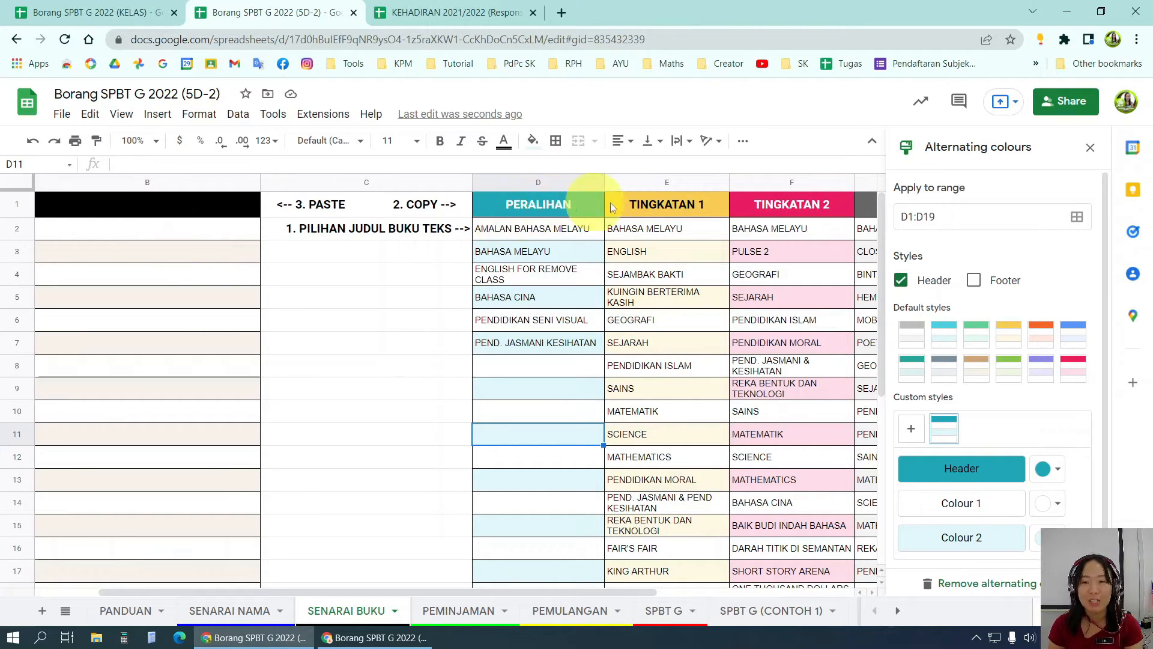
left_click(650, 200)
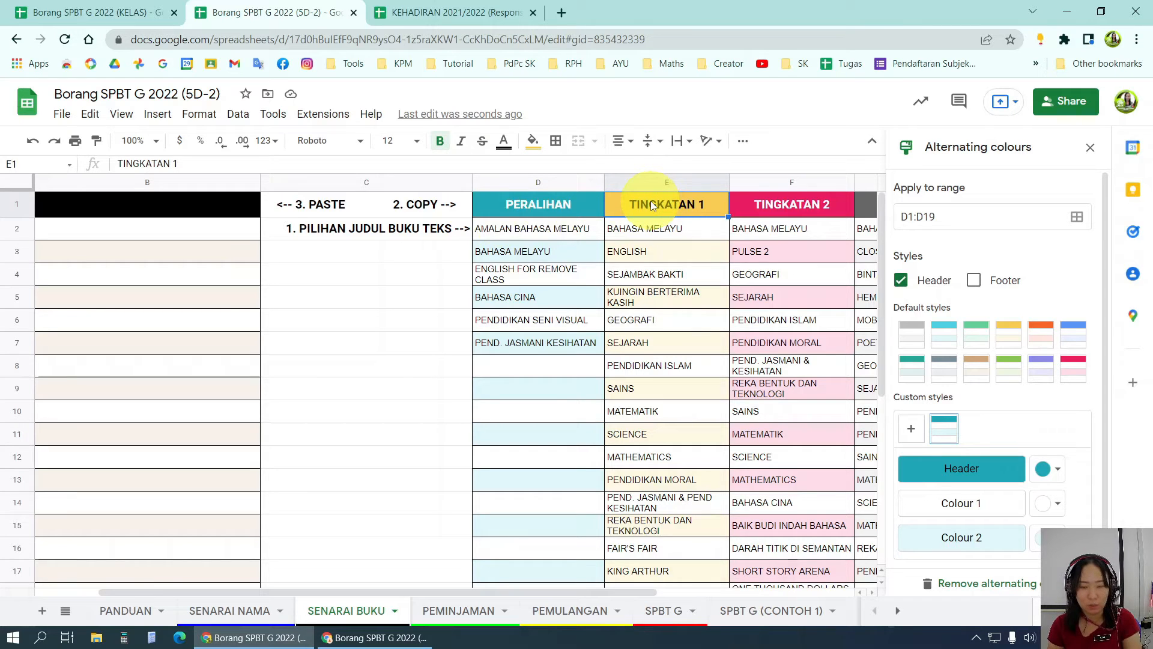
left_click_drag(651, 201, 691, 523)
scroll(700, 444, "up", 4)
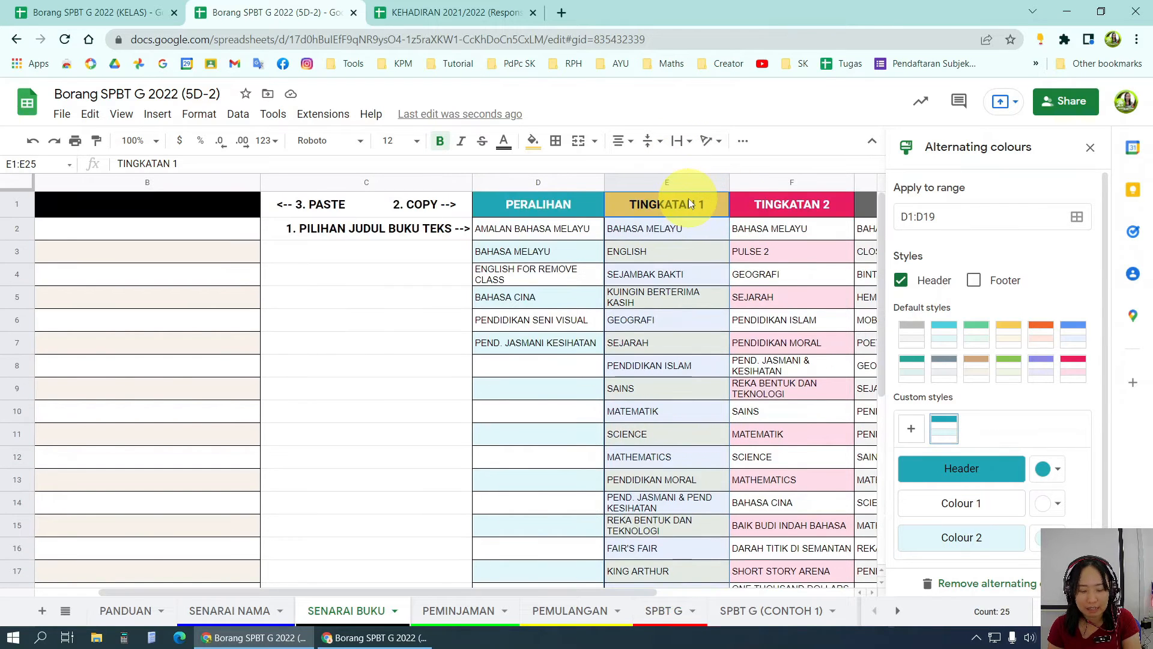
key("ctrl+c")
right_click(644, 206)
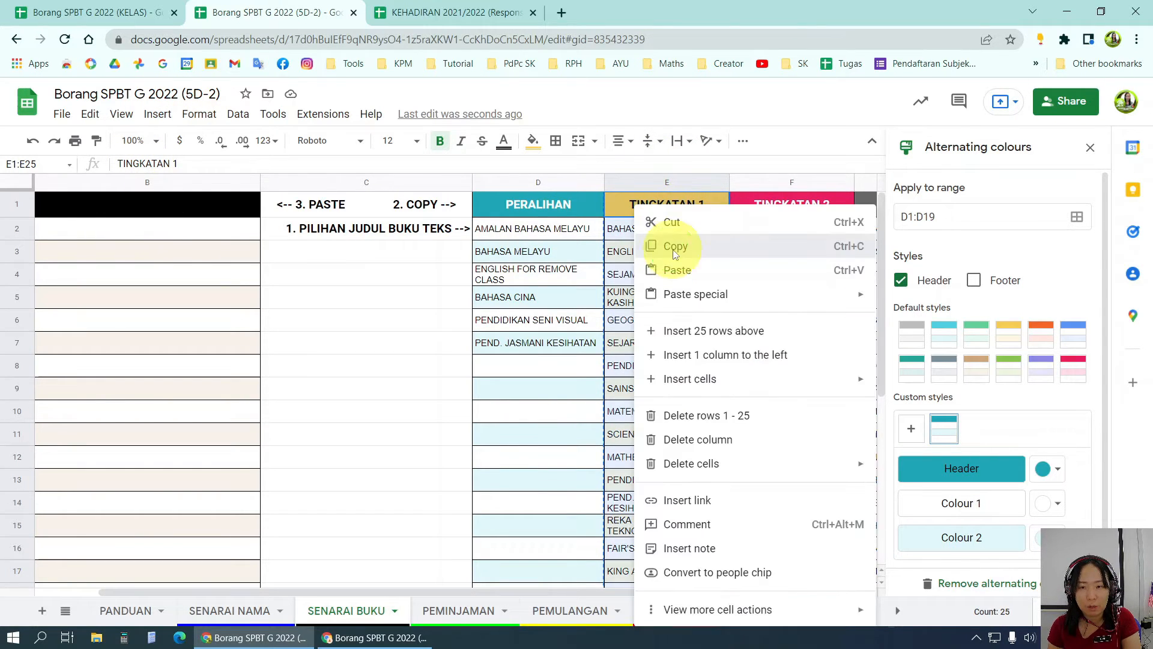
left_click(673, 247)
left_click(220, 208)
right_click(219, 206)
mouse_move(296, 269)
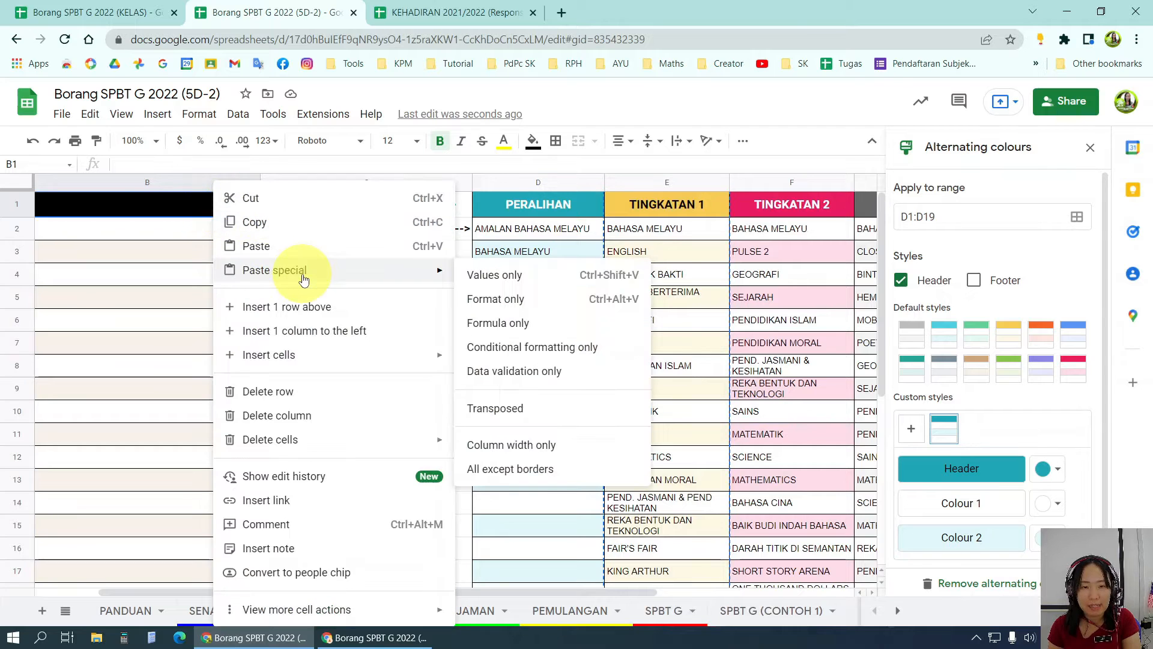
left_click(543, 275)
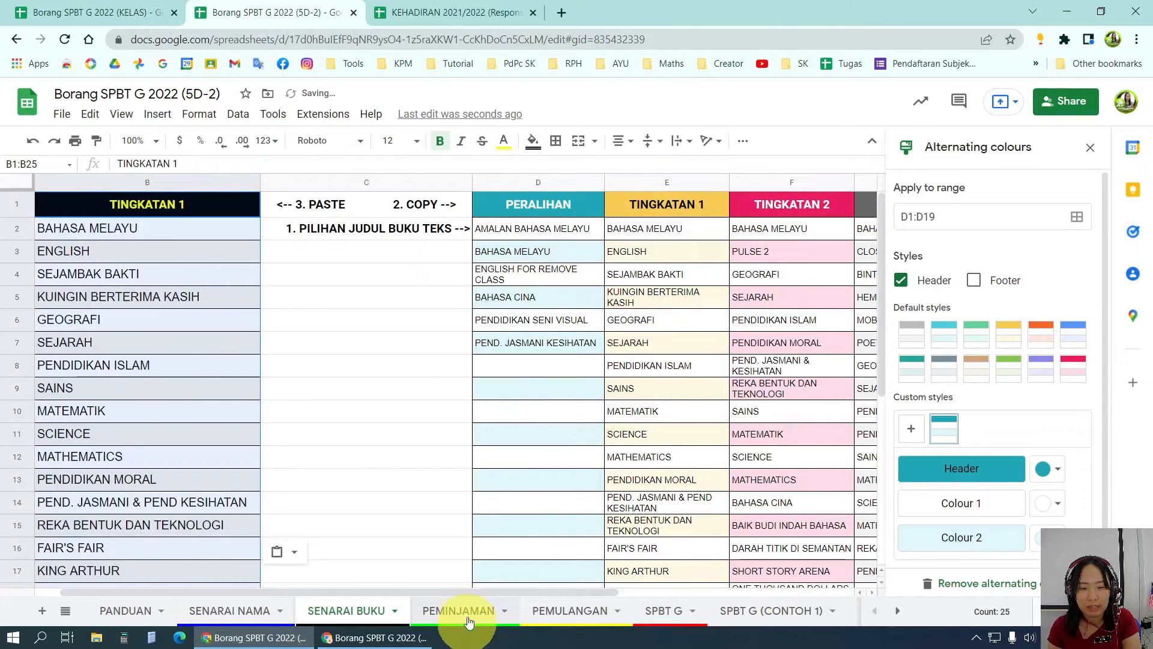
Step: Check the pasted book list down to its end and undo the paste
scroll(246, 454, "down", 5)
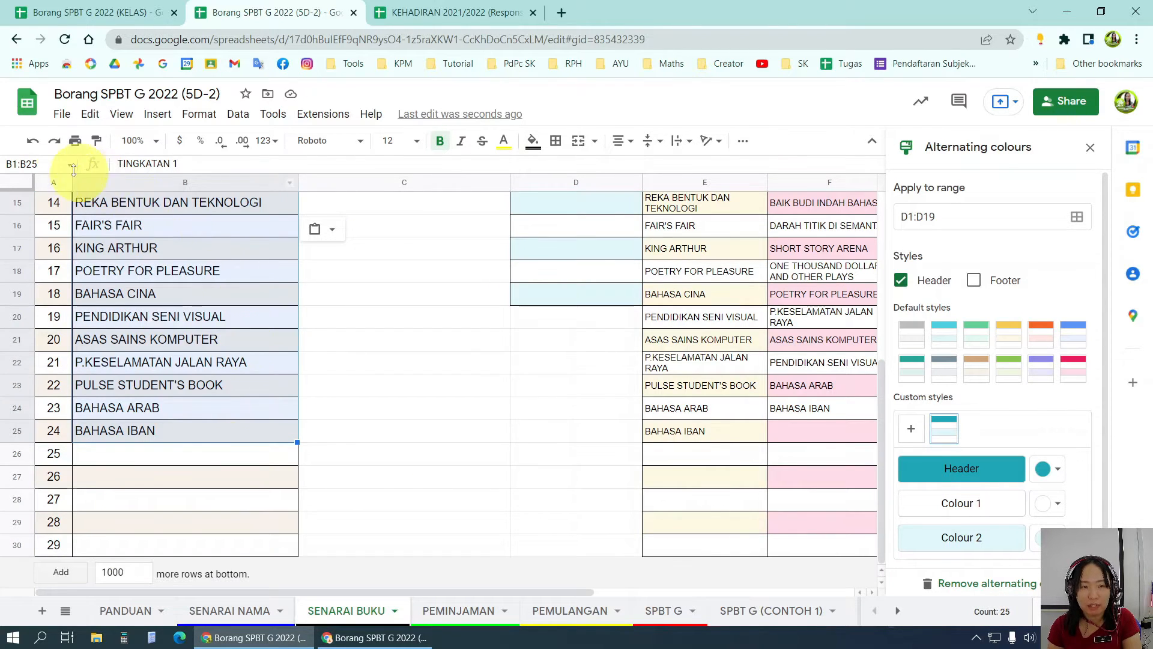
left_click(32, 140)
scroll(524, 277, "up", 5)
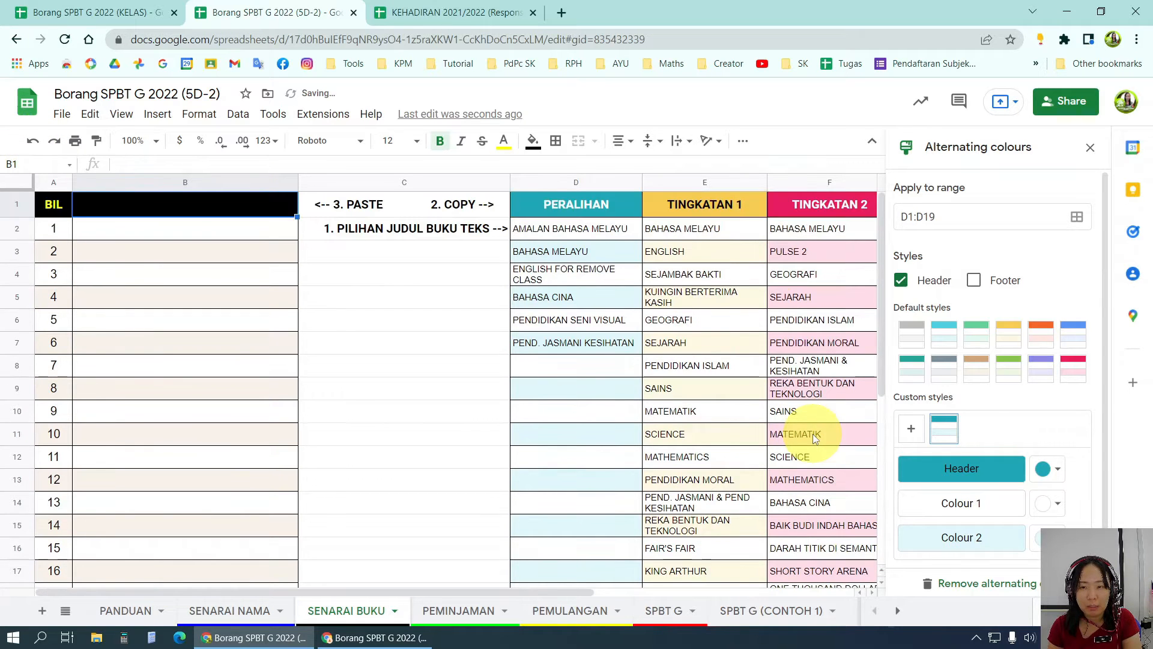
Step: Copy the TINGKATAN 1 heading from E1 and paste it as values only into the black header cell B1
left_click(730, 215)
right_click(730, 215)
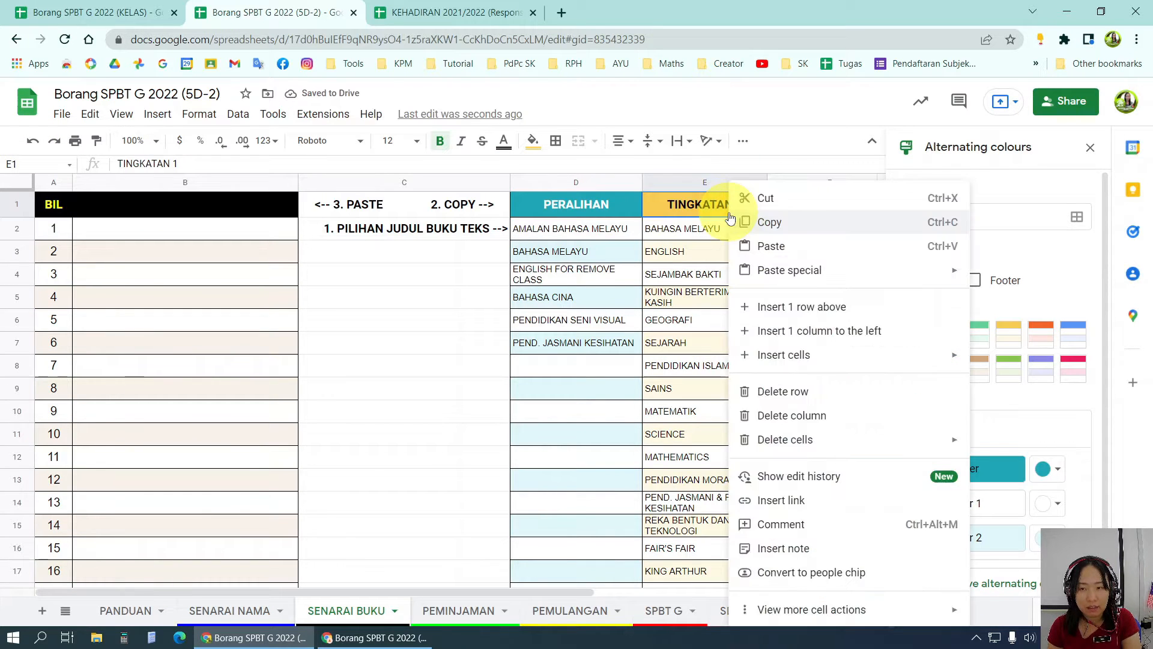
left_click(758, 222)
right_click(244, 203)
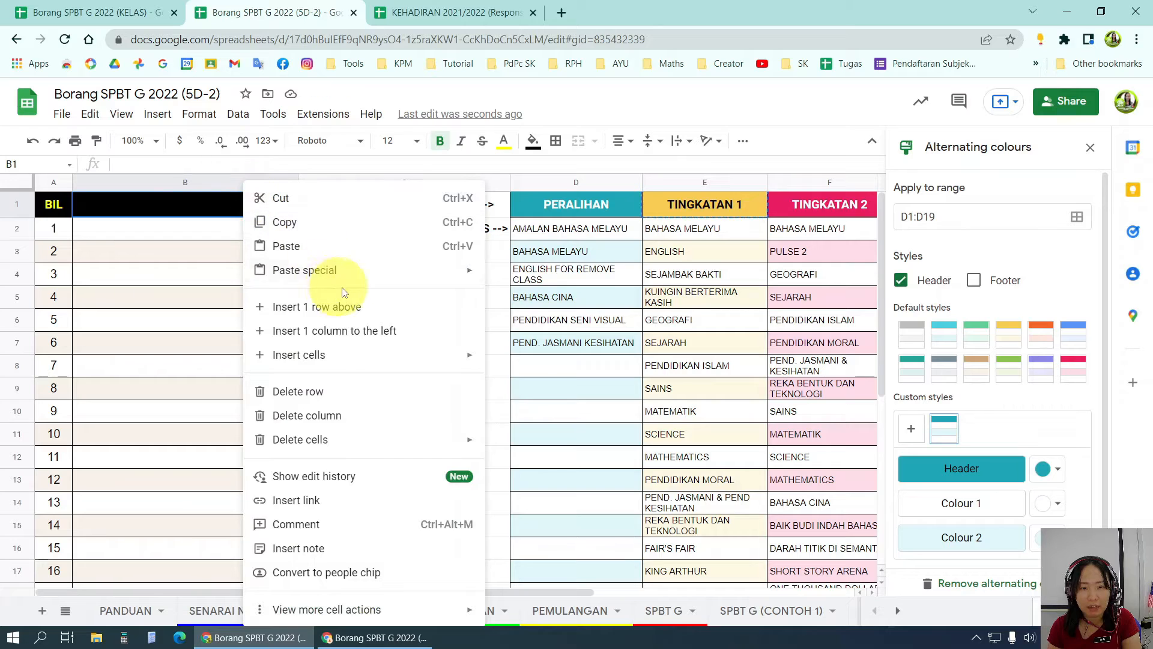
mouse_move(378, 268)
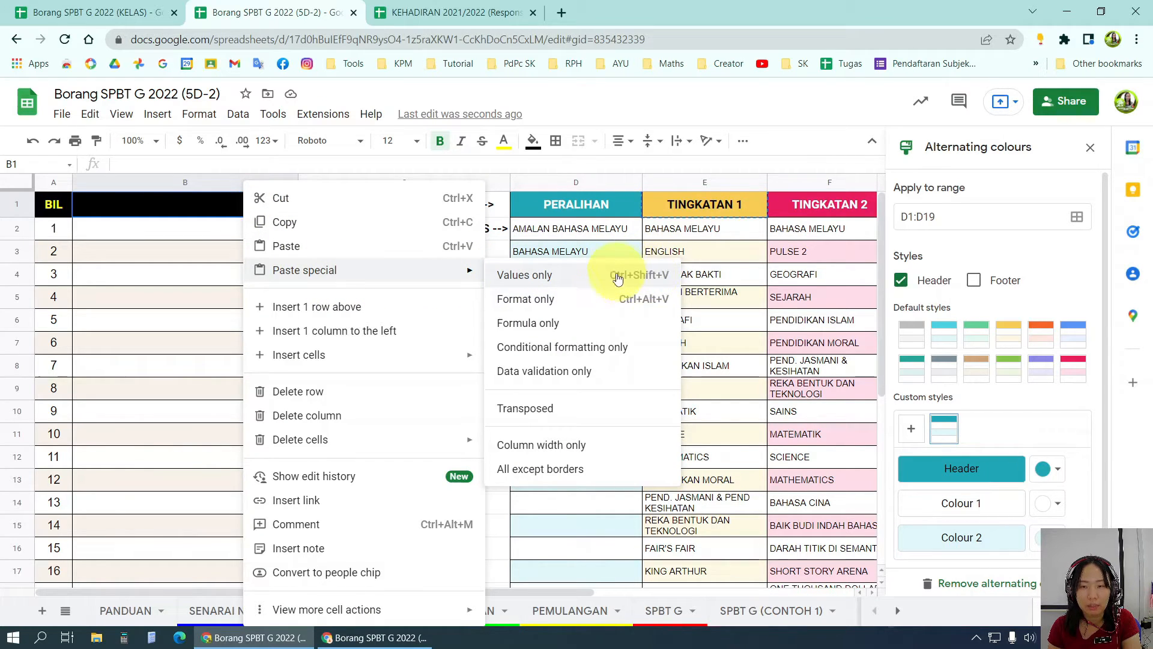
left_click(650, 274)
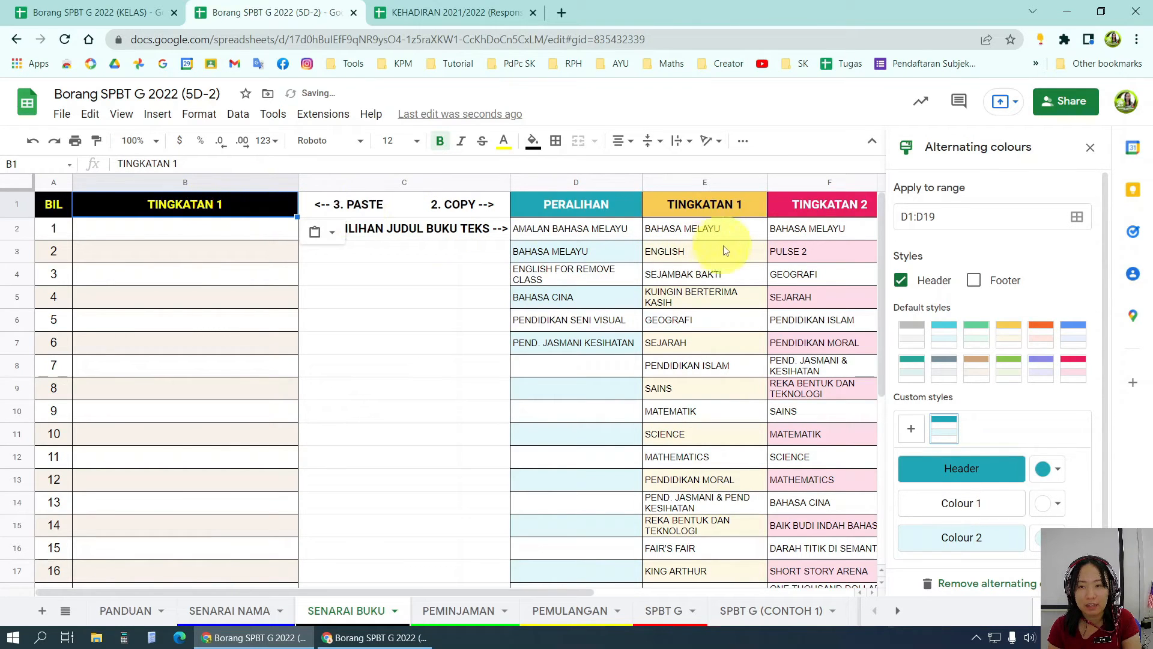
Step: Copy the titles BAHASA MELAYU and ENGLISH from E2:E3 and paste them as values only from B2
left_click(742, 235)
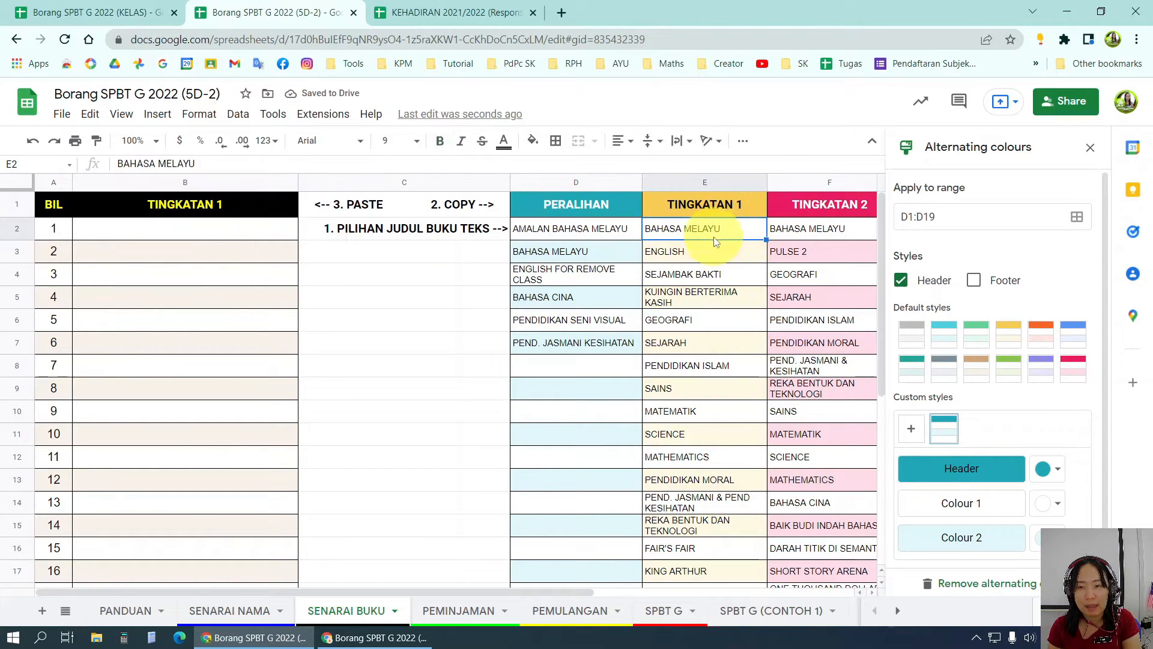
left_click(709, 259, "shift")
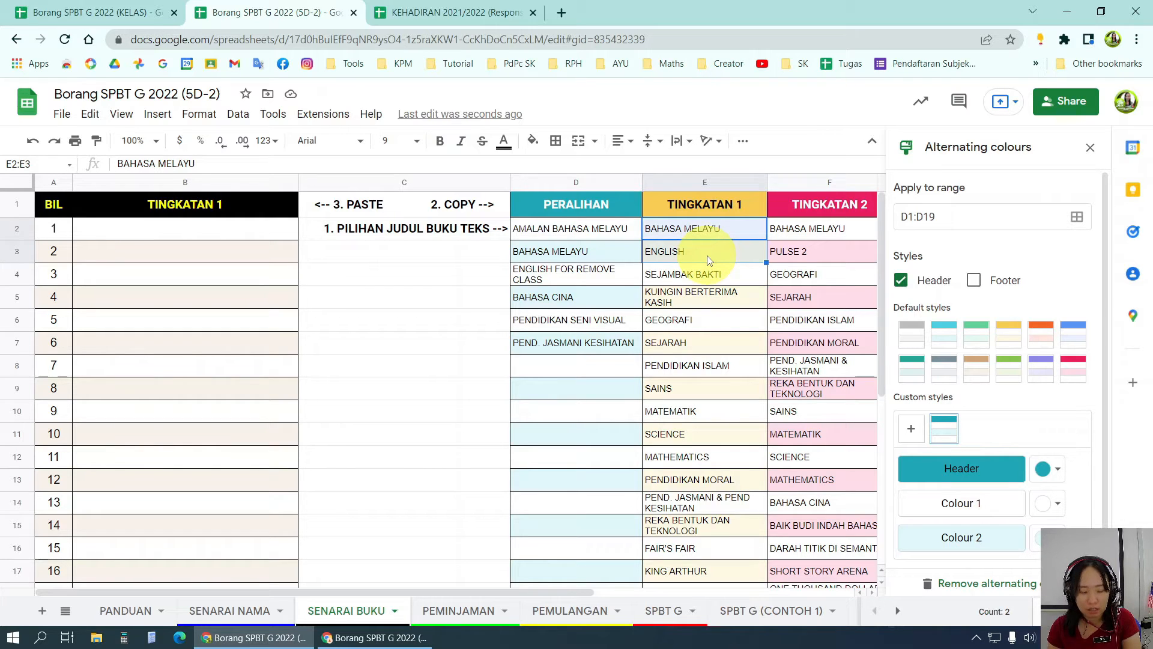
key("ctrl+c")
left_click(174, 237)
right_click(175, 238)
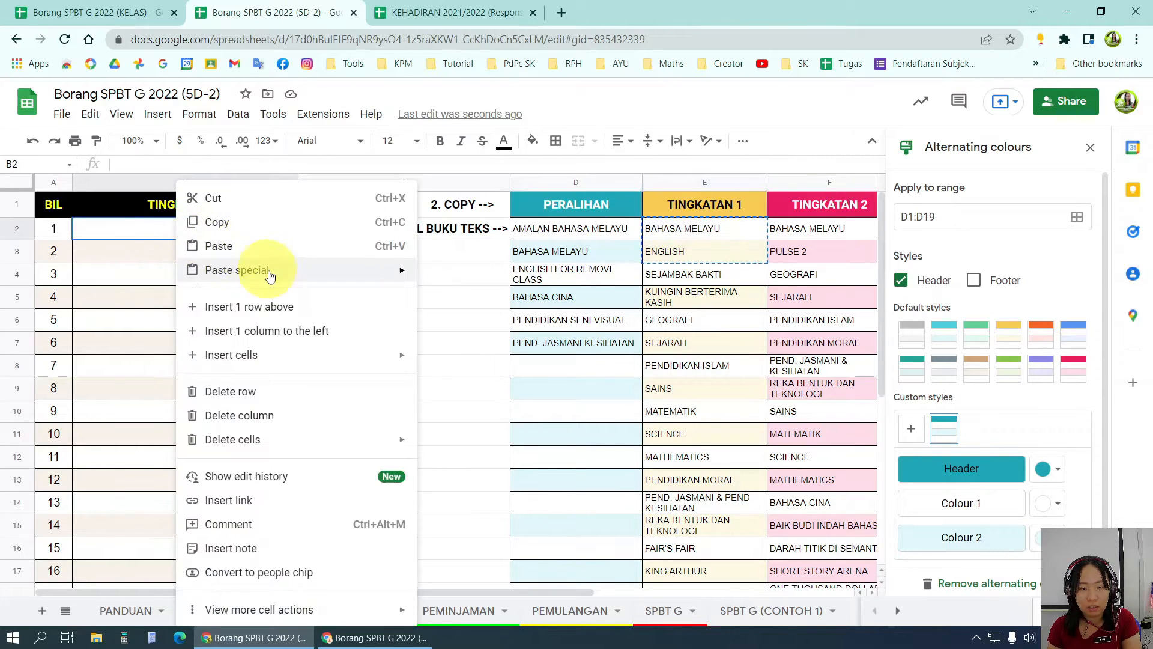
mouse_move(269, 275)
left_click(446, 274)
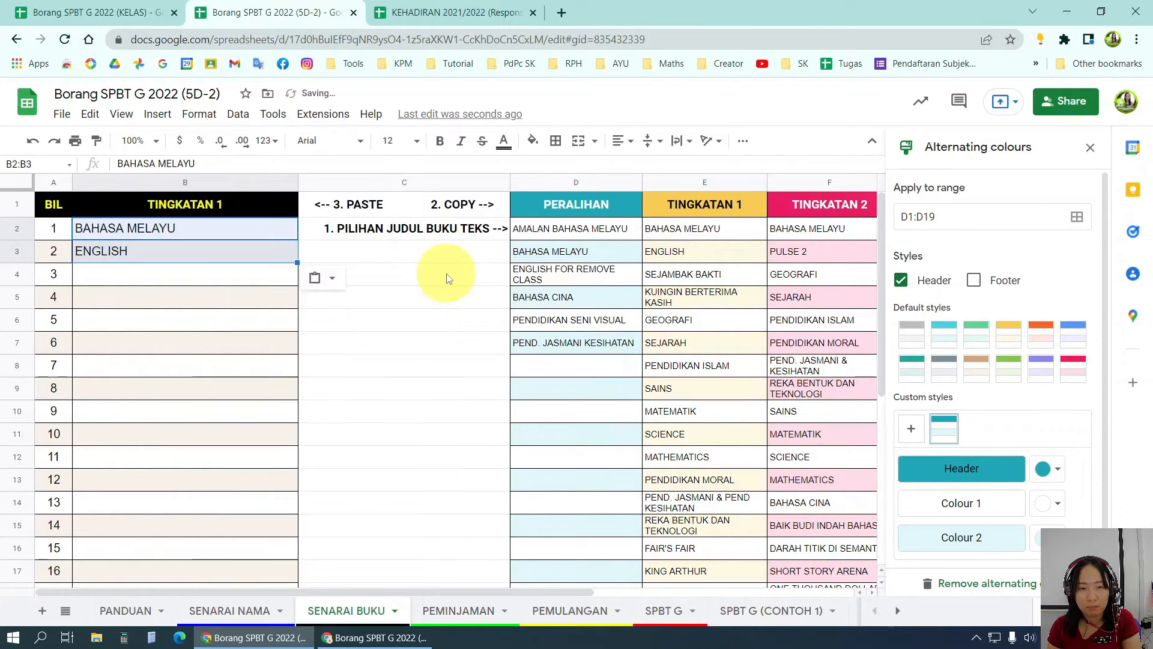
Step: Copy the titles GEOGRAFI and SEJARAH from E6:E7 and paste them as values only from B4
left_click(683, 322)
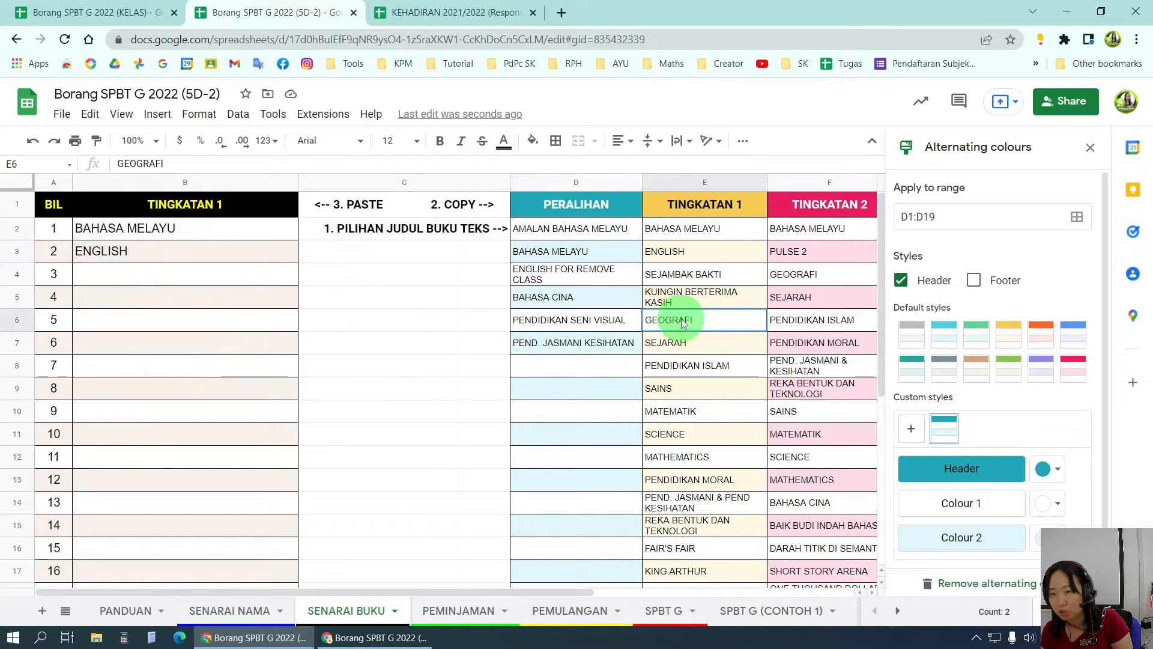
left_click(702, 347, "shift")
right_click(705, 340)
left_click(746, 245)
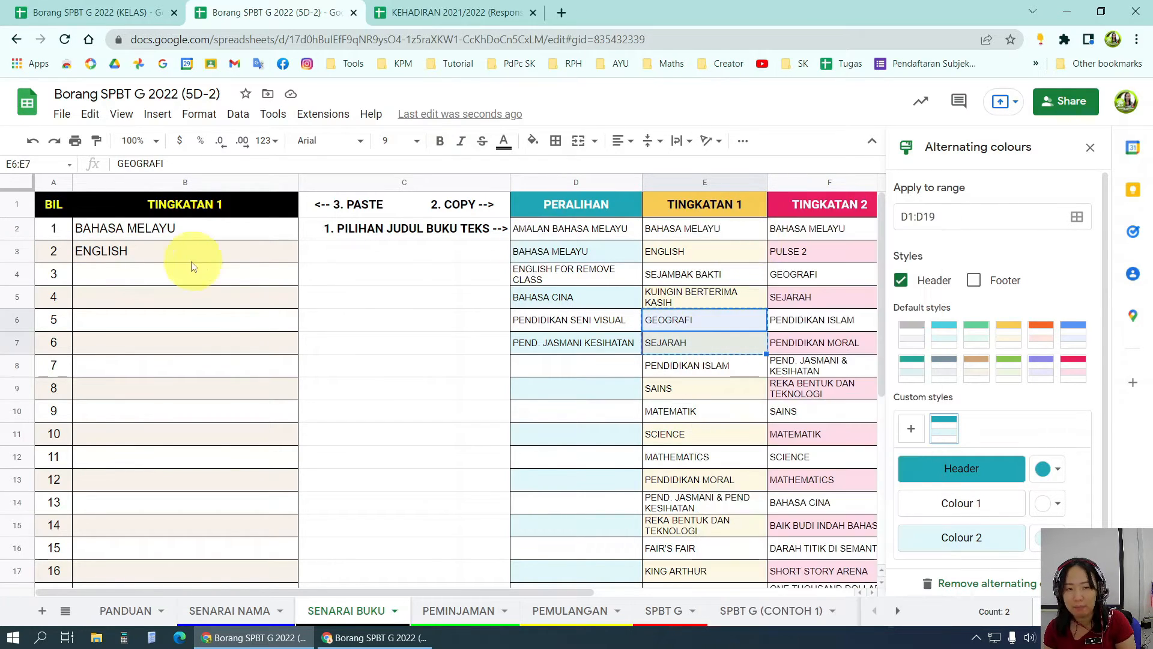
left_click(158, 268)
right_click(159, 268)
mouse_move(280, 266)
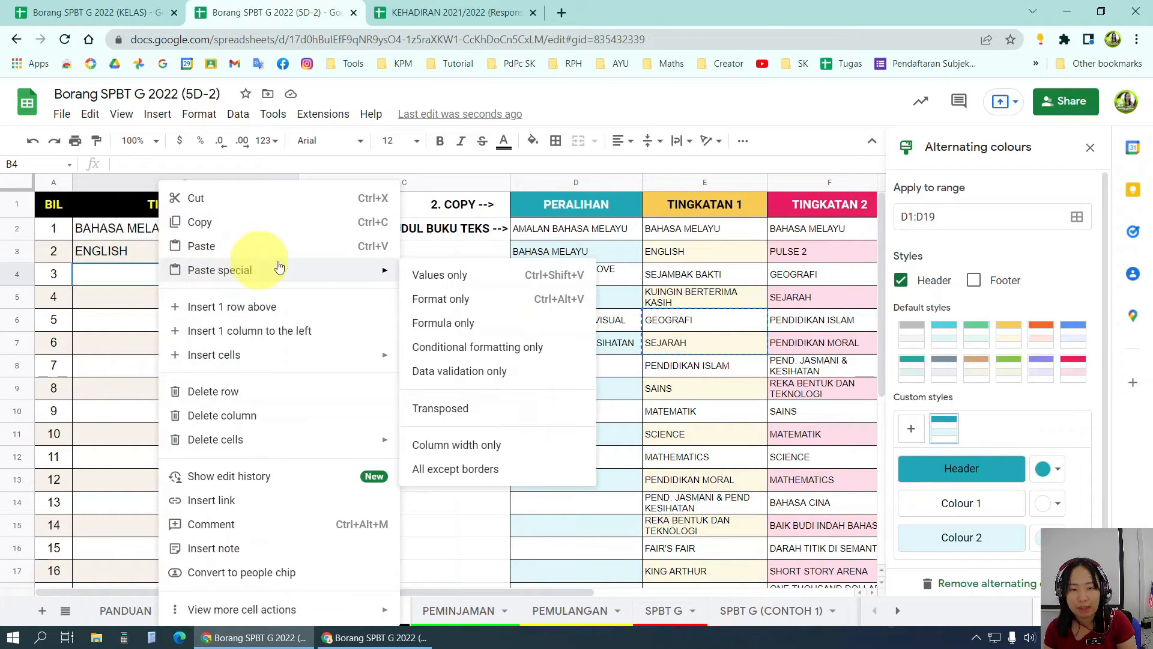
left_click(420, 274)
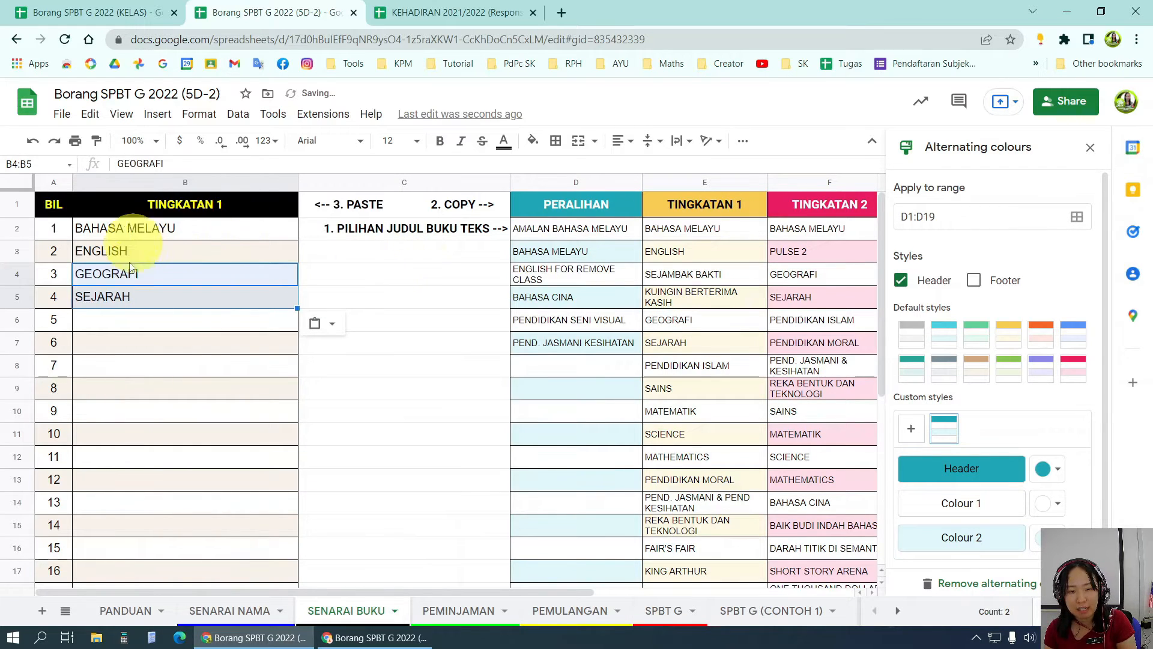
Step: Check the book title columns in the PEMINJAMAN, PEMULANGAN and SPBT G sheets, and return to SENARAI BUKU
left_click(463, 610)
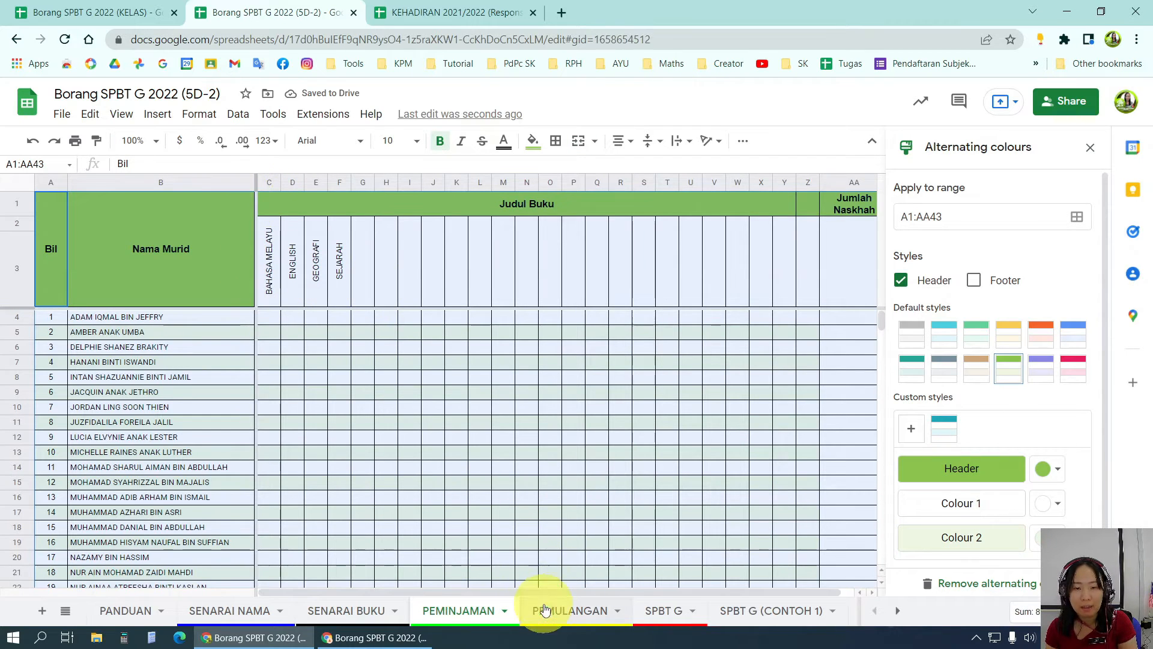
left_click(544, 611)
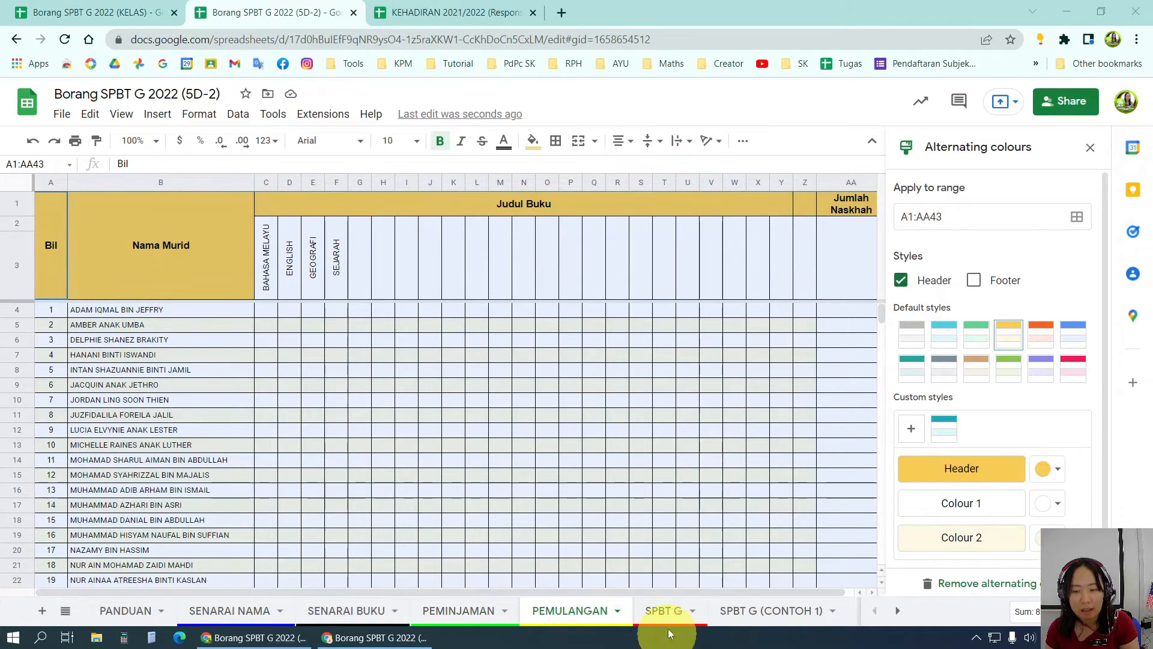
left_click(664, 610)
scroll(428, 510, "up", 2)
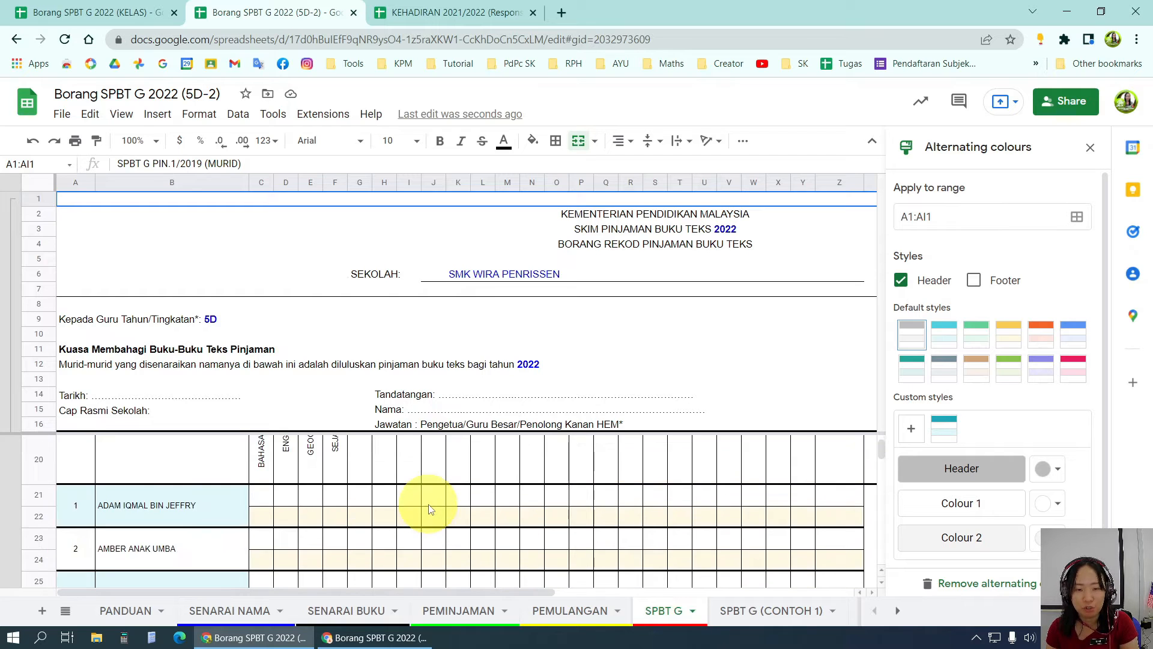
left_click(264, 520)
left_click_drag(264, 520, 328, 504)
left_click(354, 619)
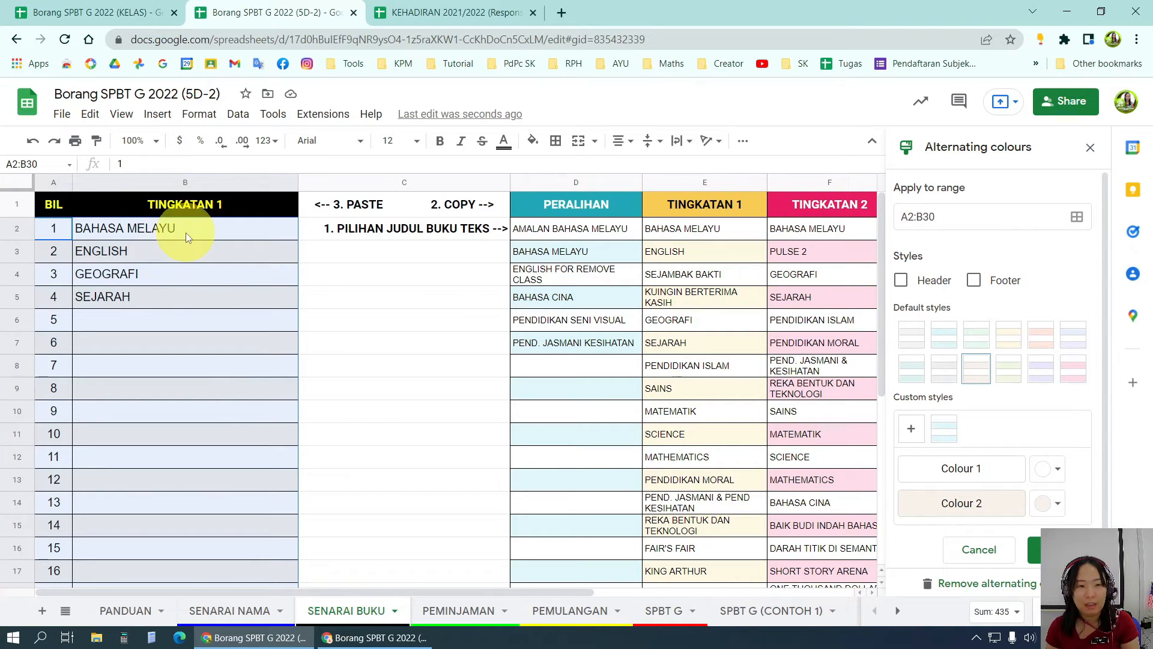
Step: Check the four book titles in SENARAI BUKU against the title columns in the PEMINJAMAN, PEMULANGAN and SPBT G sheets, and return to SENARAI BUKU
left_click_drag(187, 236, 186, 294)
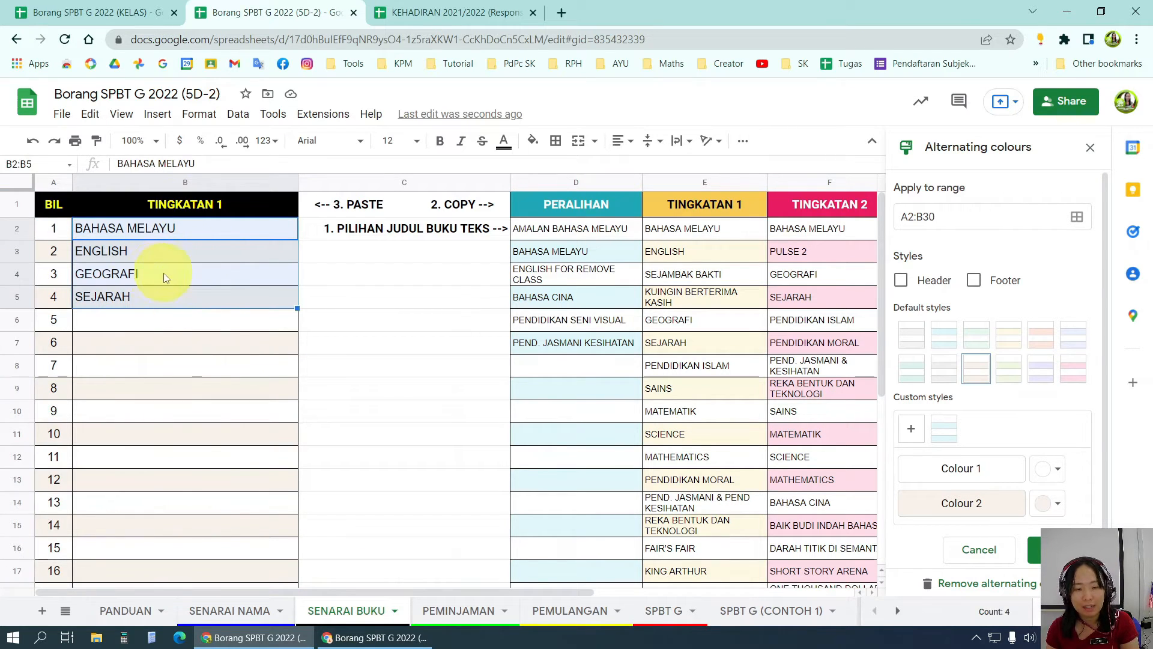
left_click(457, 611)
left_click(552, 619)
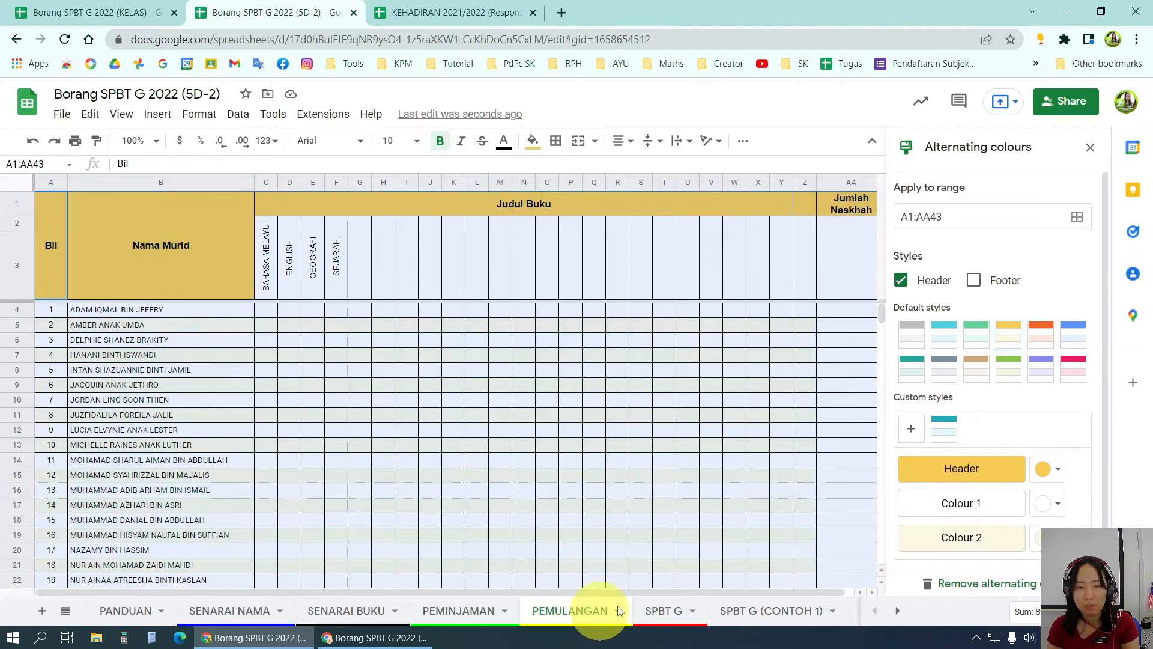
left_click(660, 611)
left_click(743, 611)
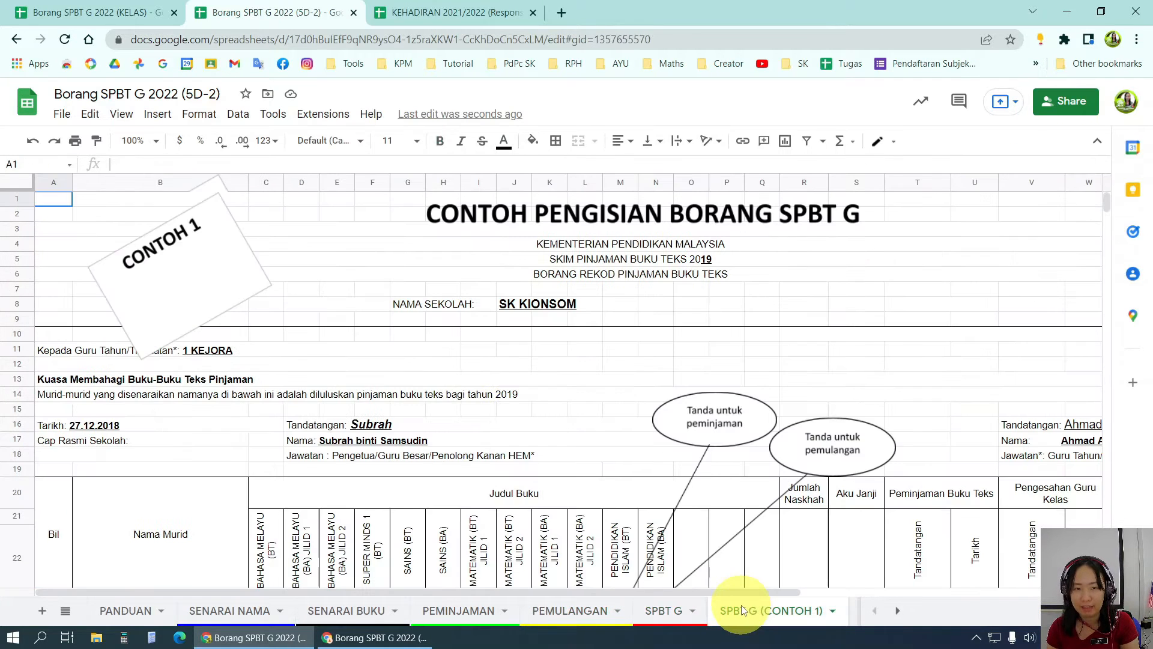
left_click(578, 612)
left_click(649, 627)
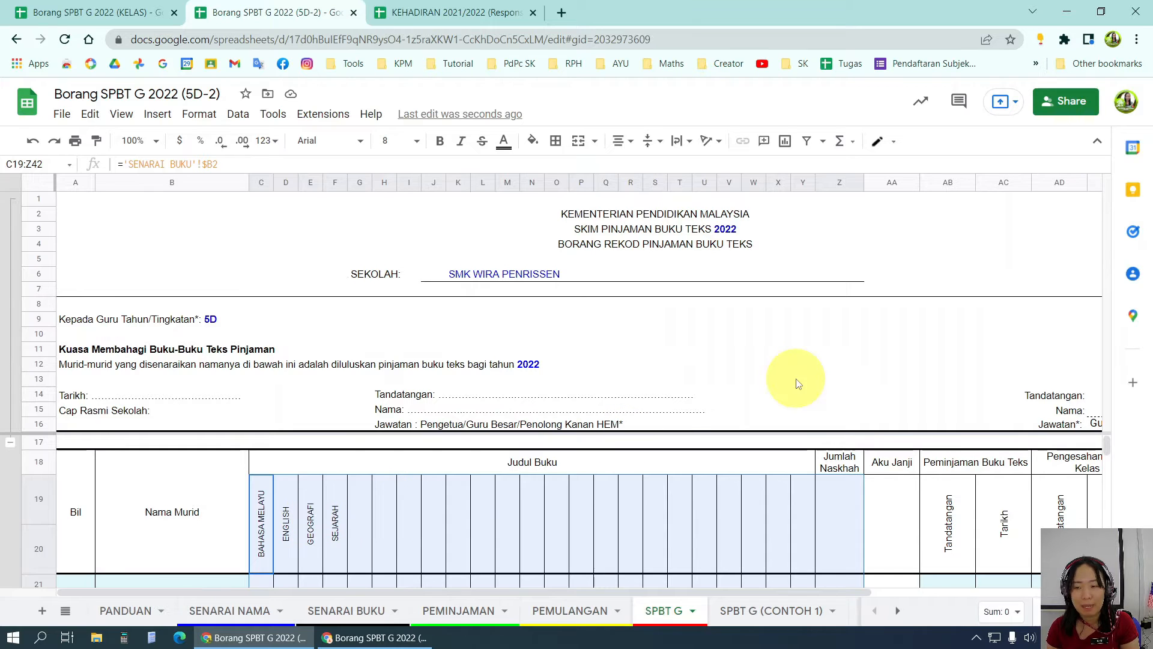
left_click(336, 611)
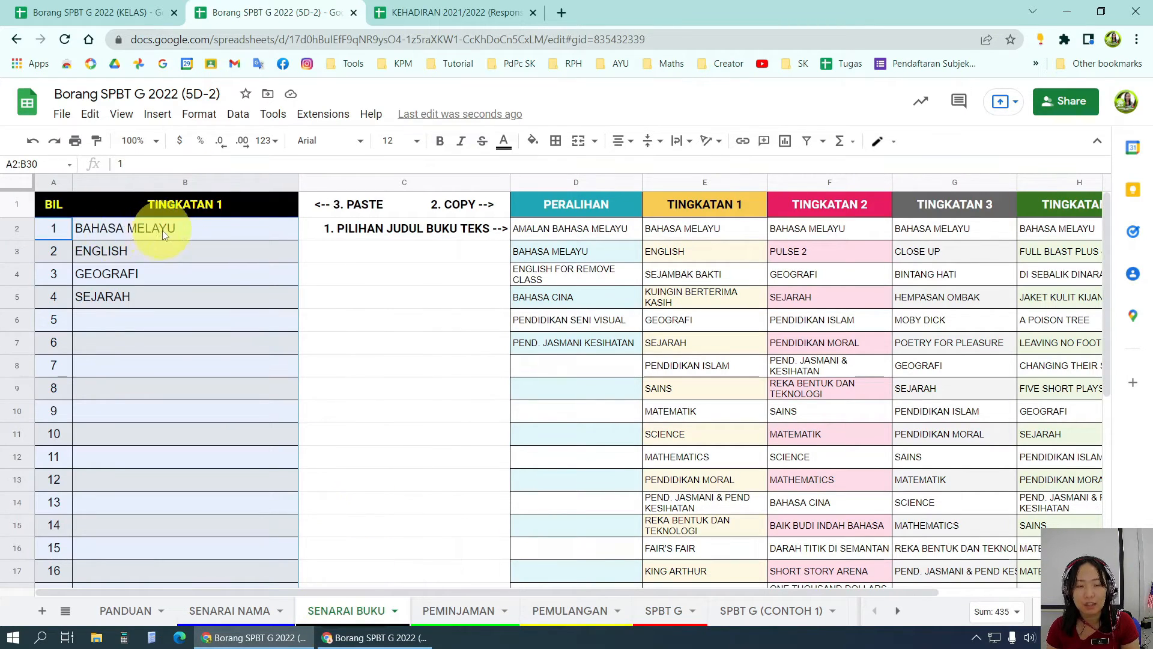
Step: Copy the titles from PENDIDIKAN ISLAM to PENDIDIKAN MORAL in E8:E13 and paste them as values only from B6
scroll(682, 412, "down", 3)
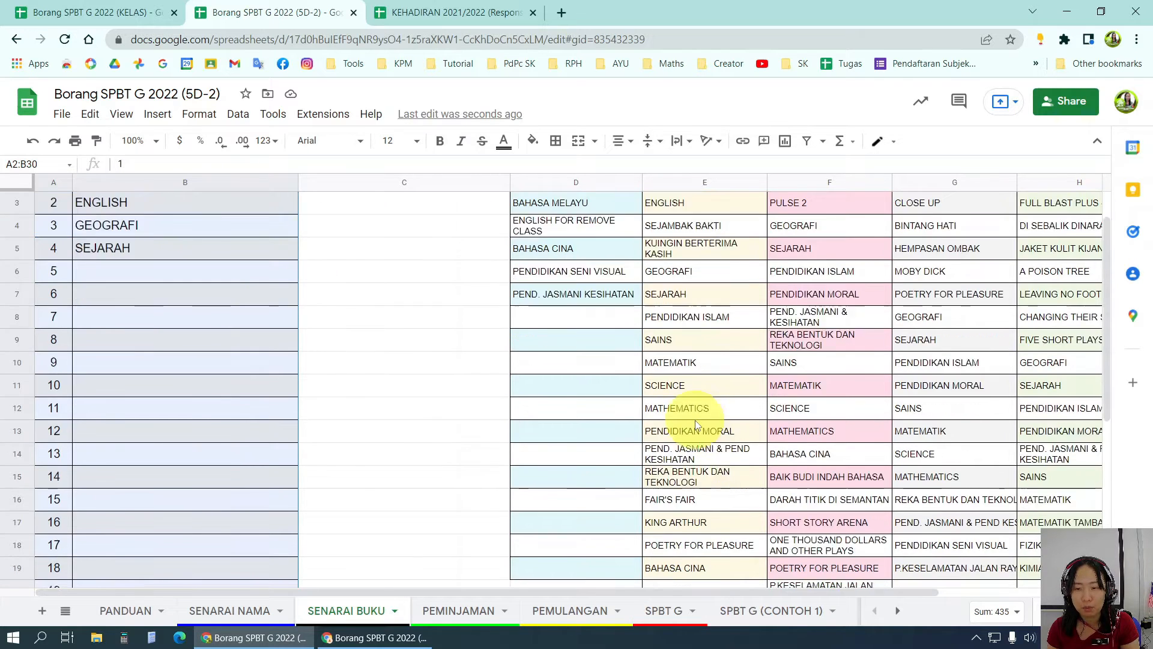
left_click(686, 229)
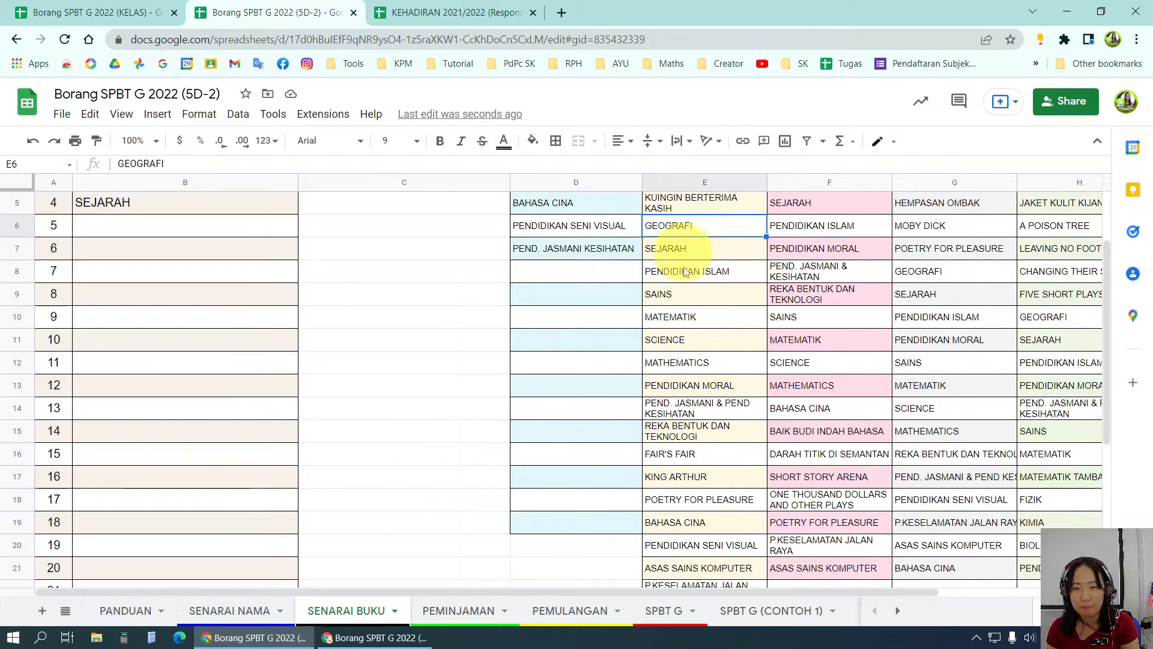
left_click(691, 253)
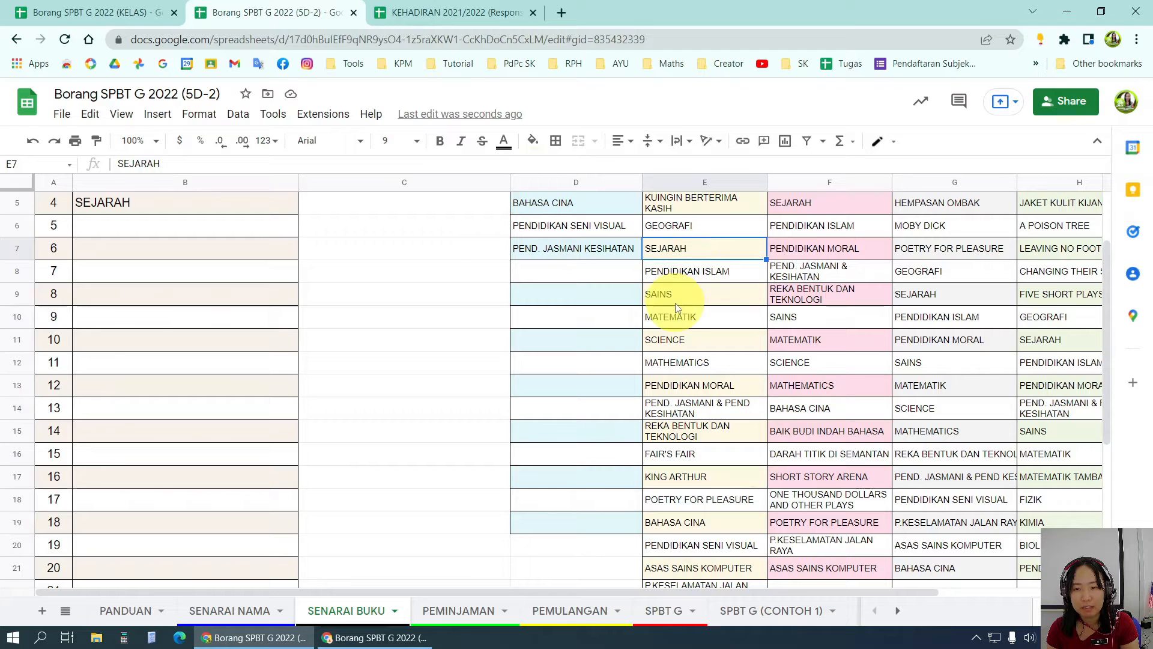
left_click_drag(693, 283, 708, 395)
key("ctrl+c")
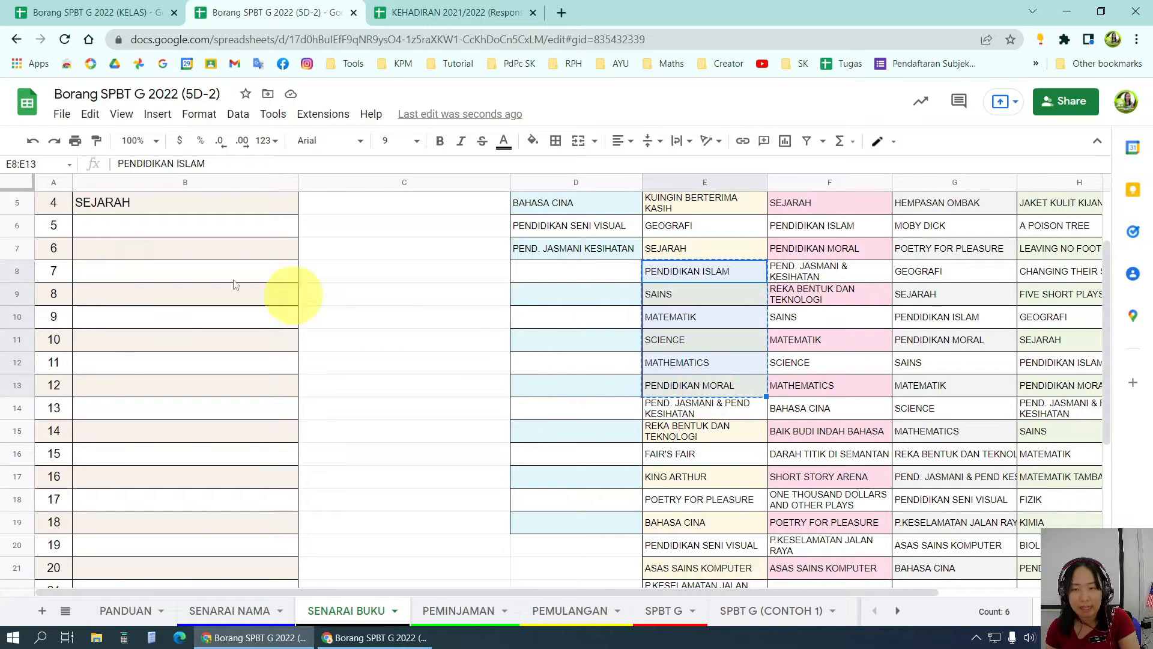
left_click(148, 228)
right_click(149, 232)
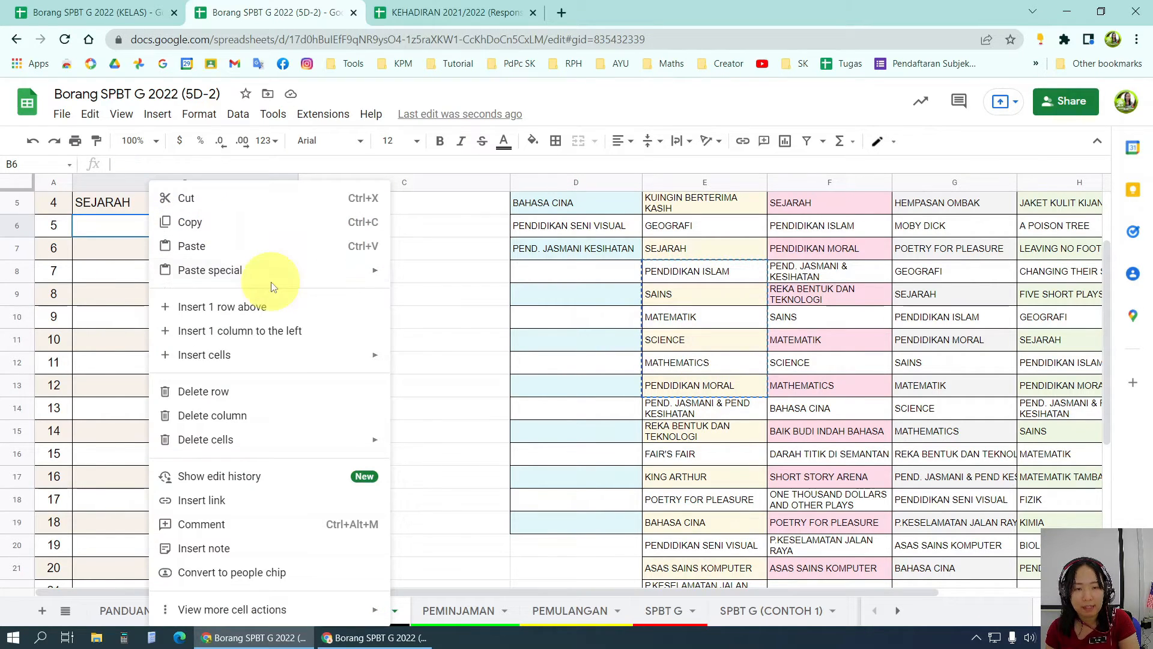
mouse_move(304, 278)
left_click(412, 274)
scroll(278, 391, "up", 2)
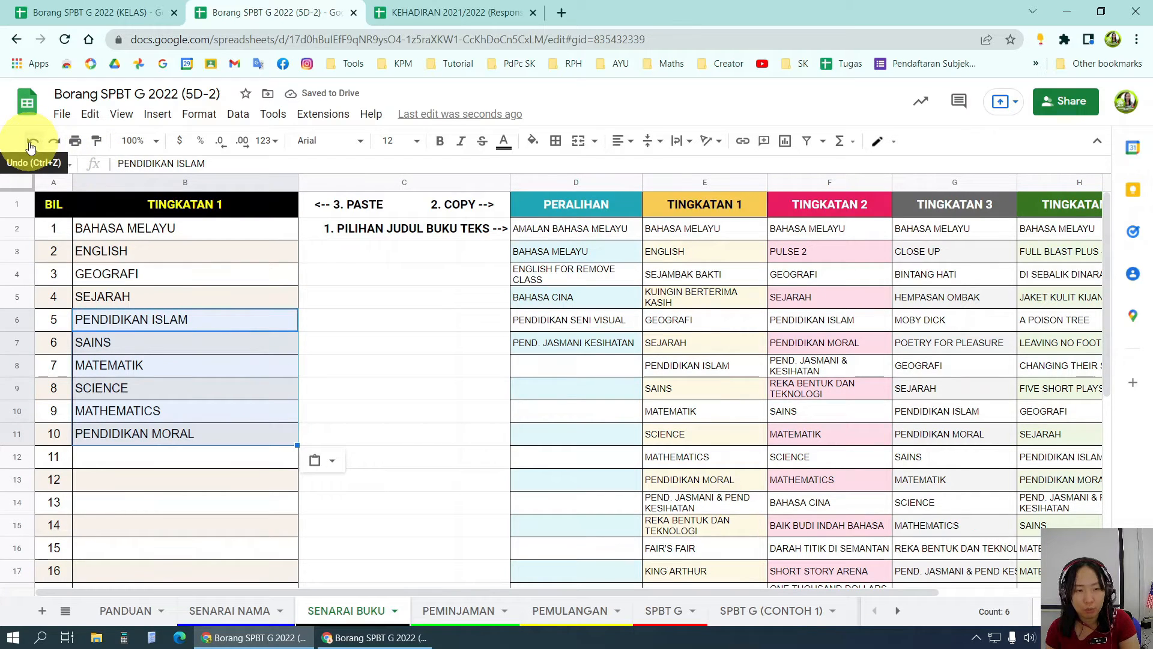
Step: Paste the copied titles again from B6 with their formatting, and convert the paste to values only
left_click(179, 320)
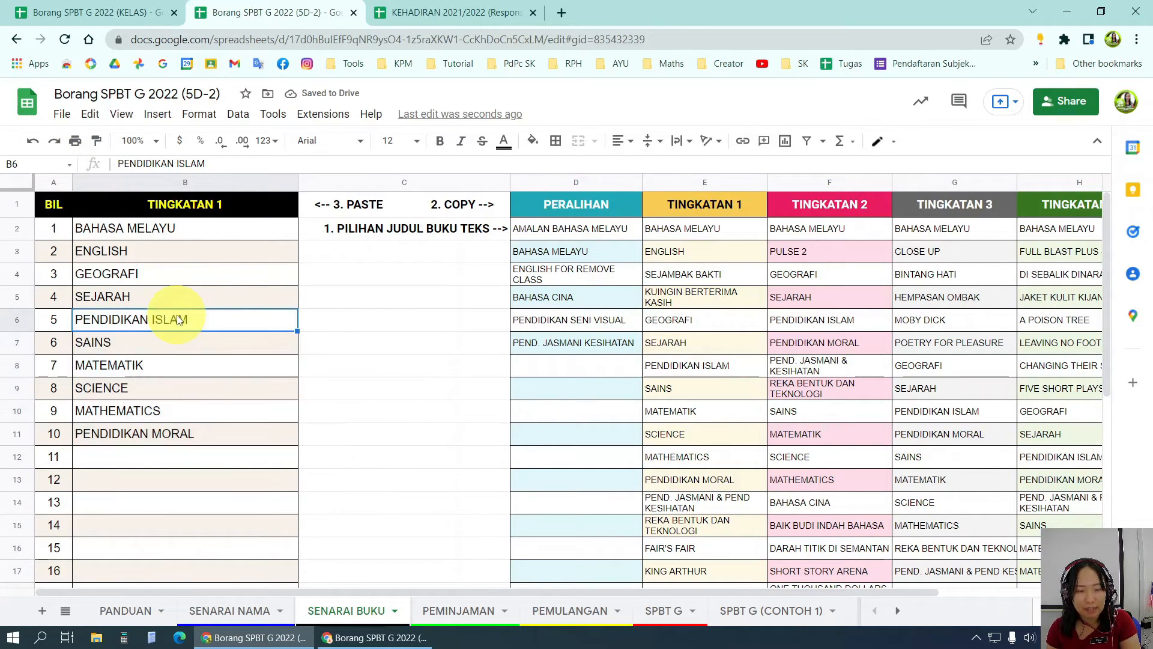
key("ctrl+v")
left_click(330, 461)
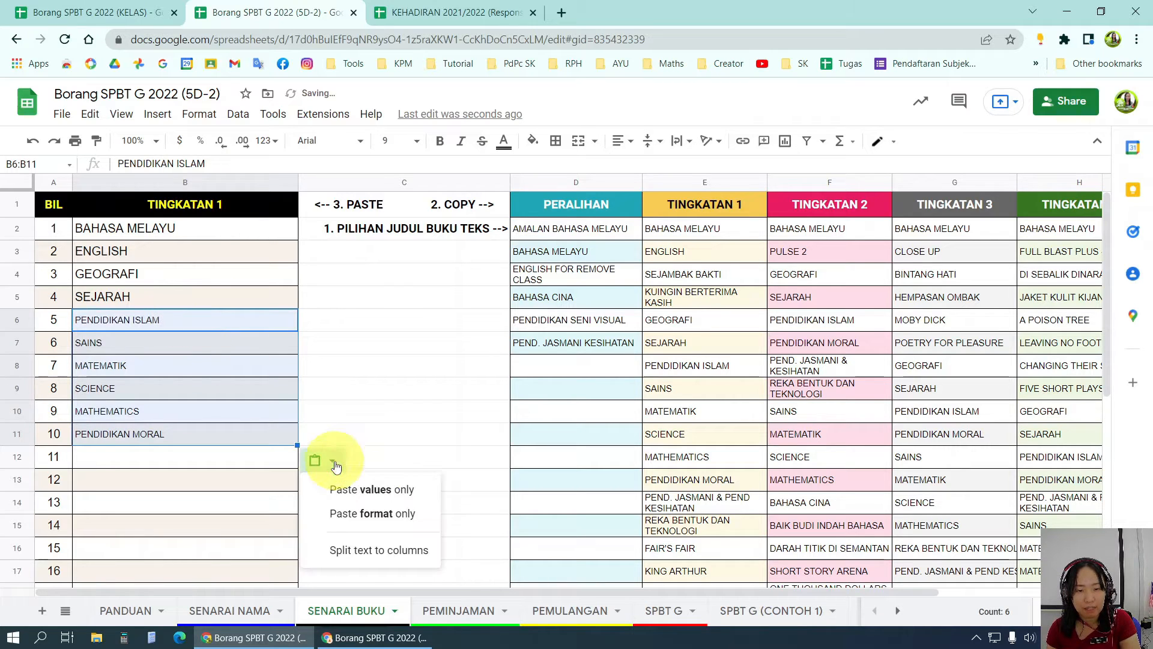
left_click(363, 490)
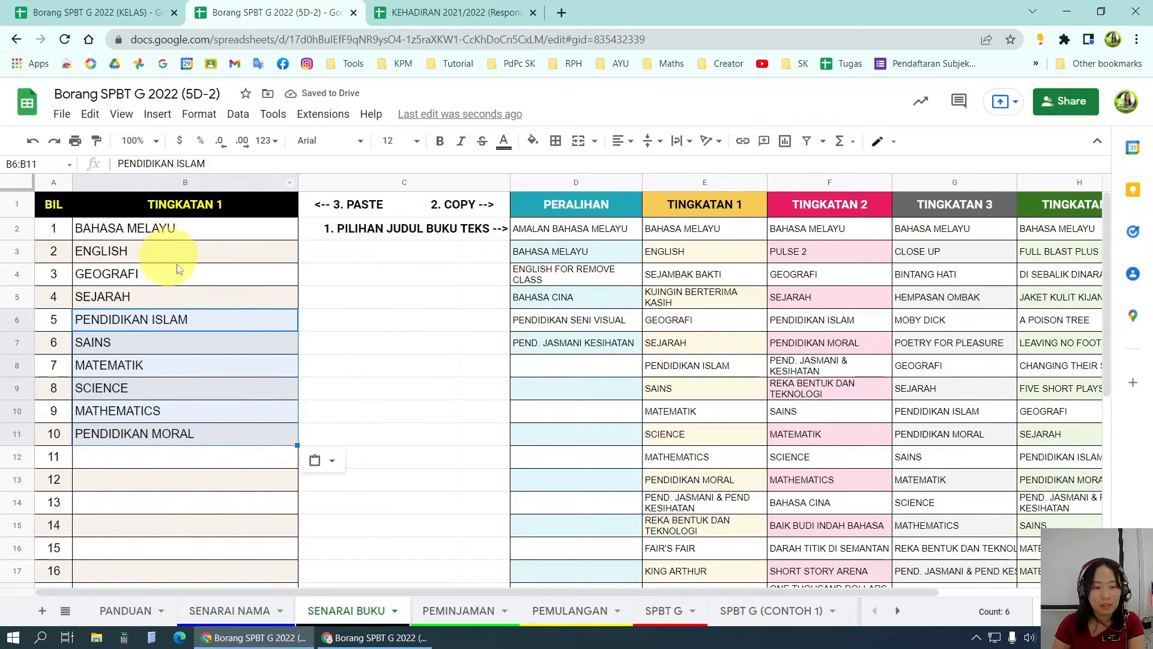
Step: Review the extended book title columns in the PEMINJAMAN, PEMULANGAN and SPBT G sheets, and go back to SENARAI BUKU
left_click(460, 607)
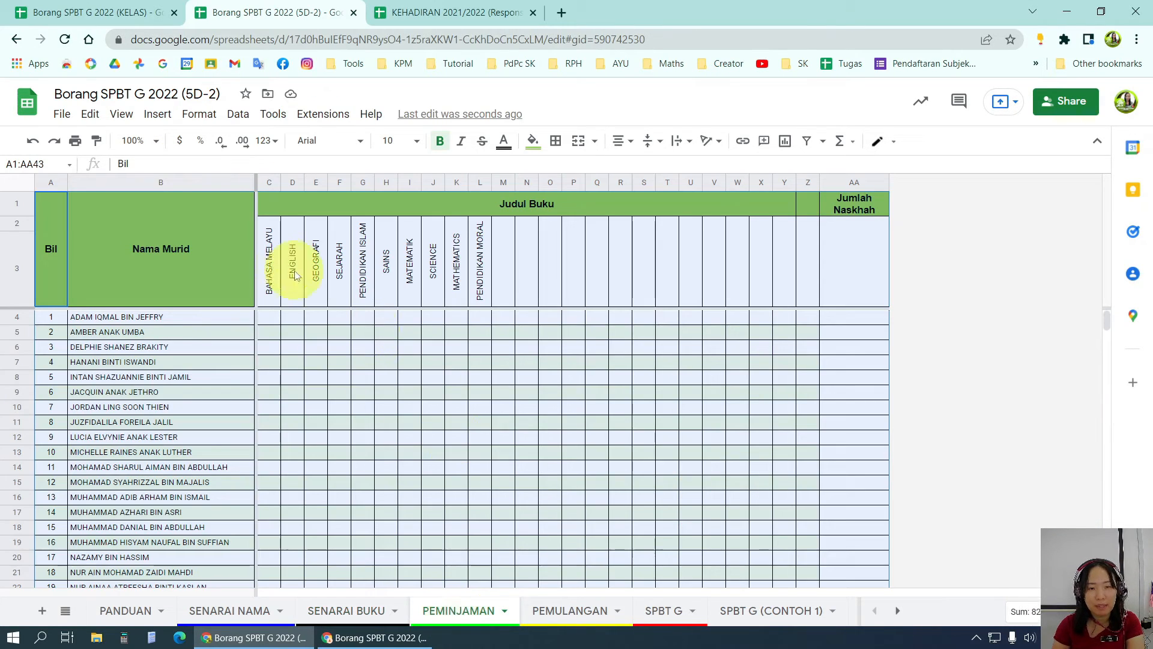
left_click(592, 620)
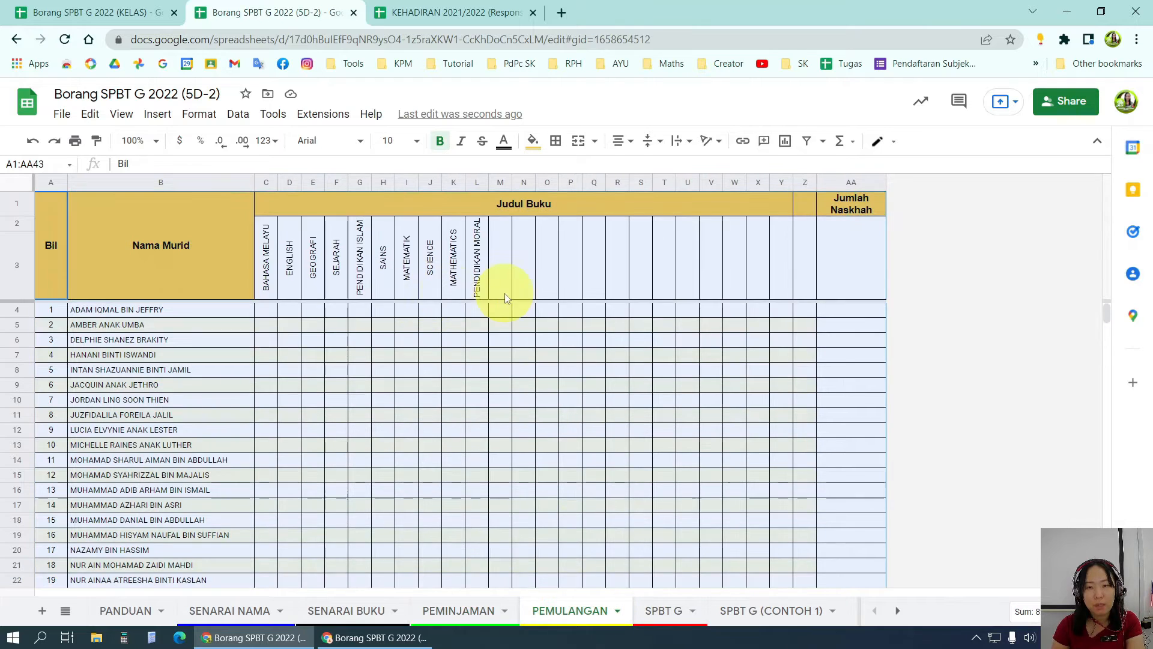
left_click(667, 619)
scroll(438, 477, "down", 2)
scroll(481, 474, "up", 1)
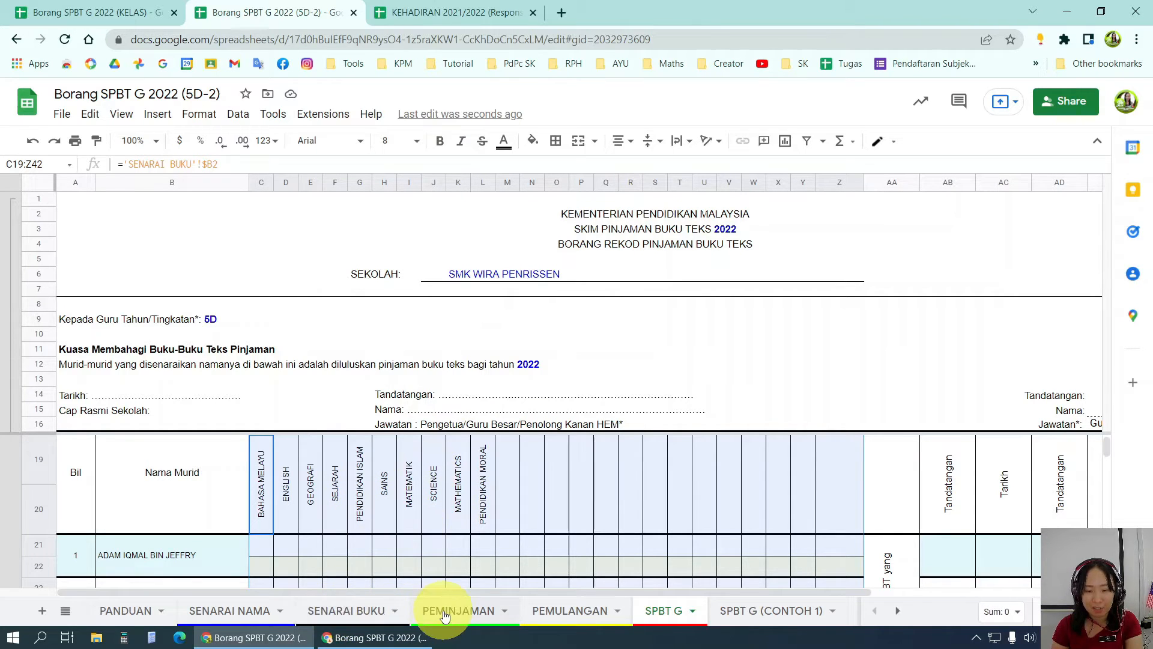
left_click(360, 610)
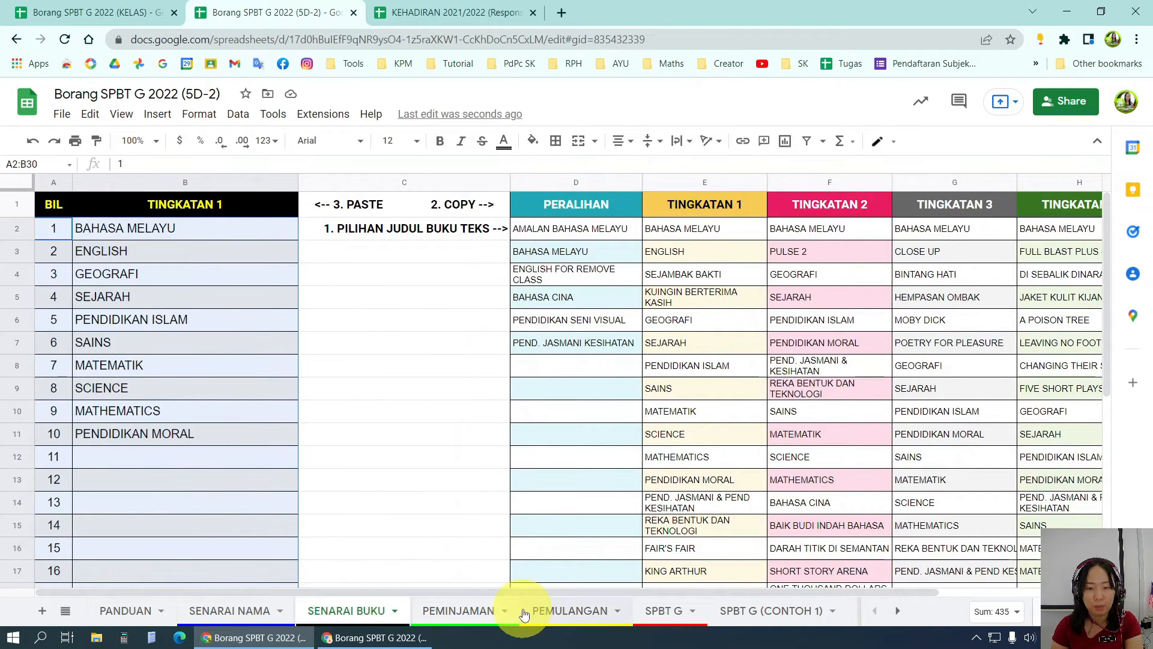
Step: Hide the unused book title columns M to Z in the PEMINJAMAN sheet
left_click(474, 612)
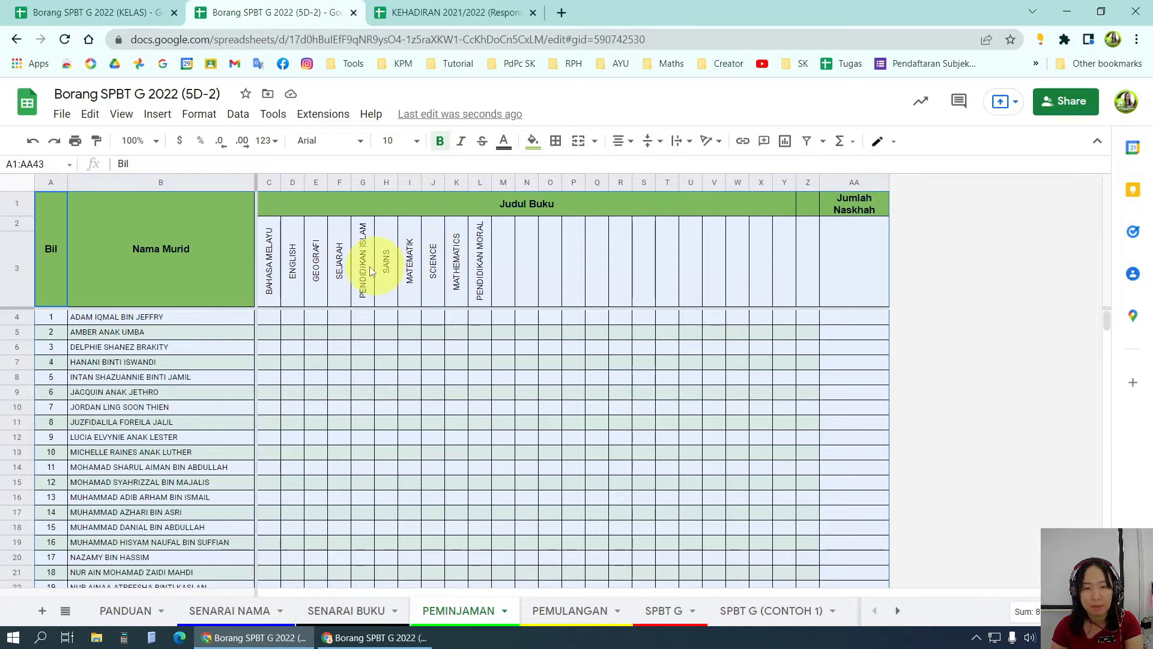
left_click(269, 270)
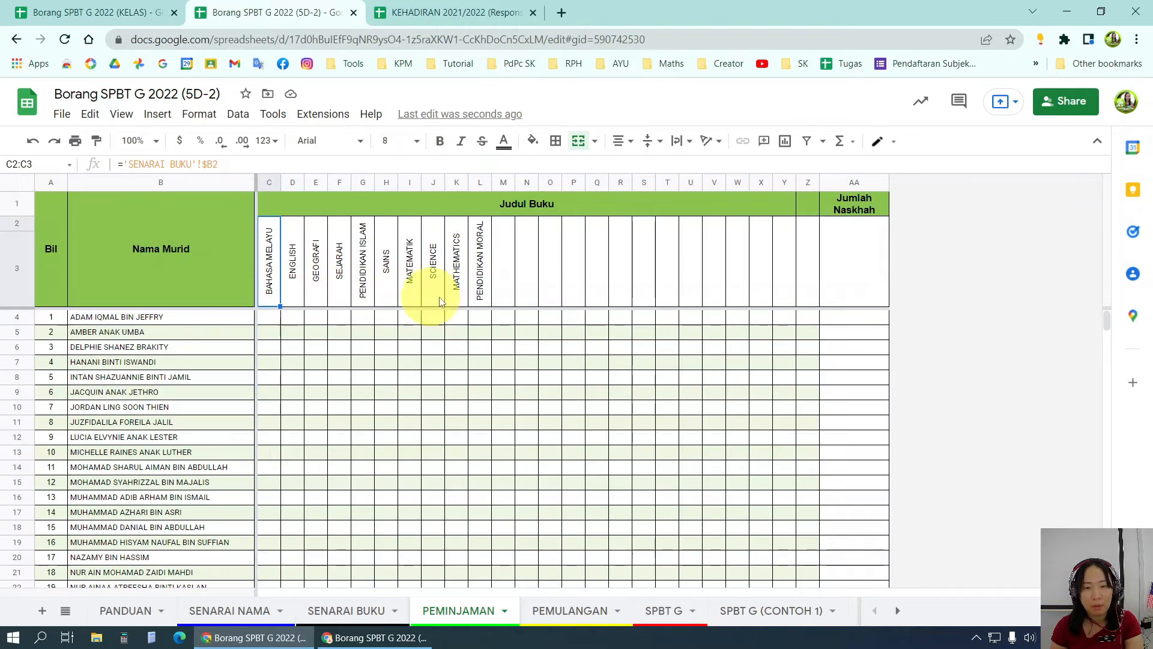
left_click(504, 182)
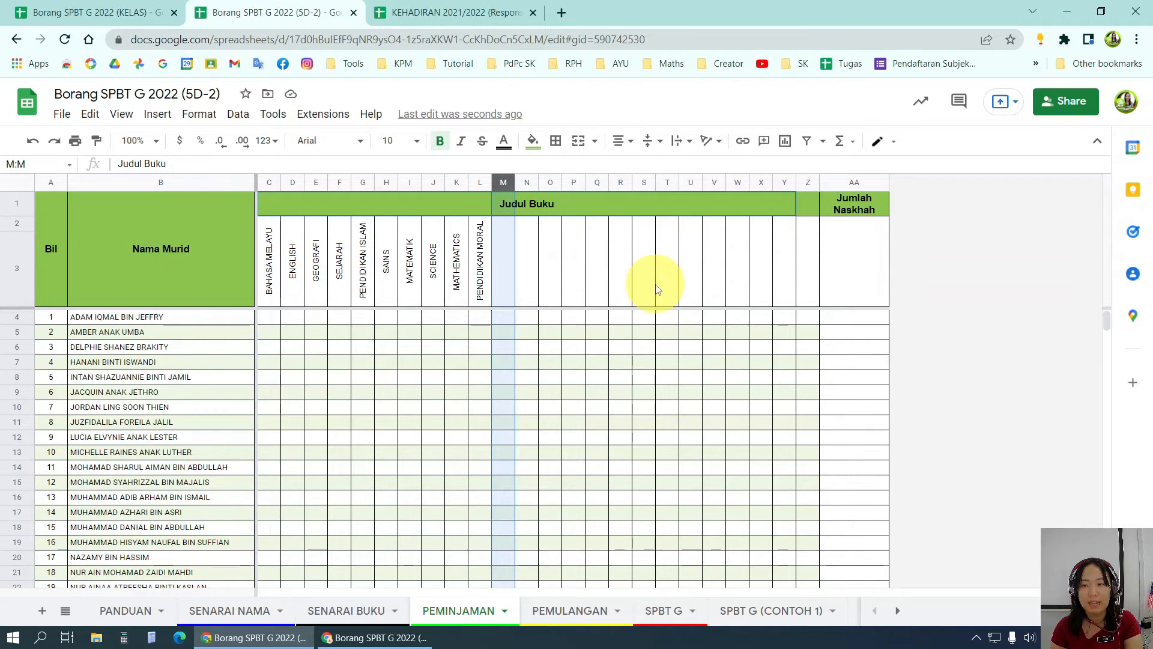
left_click(805, 183, "shift")
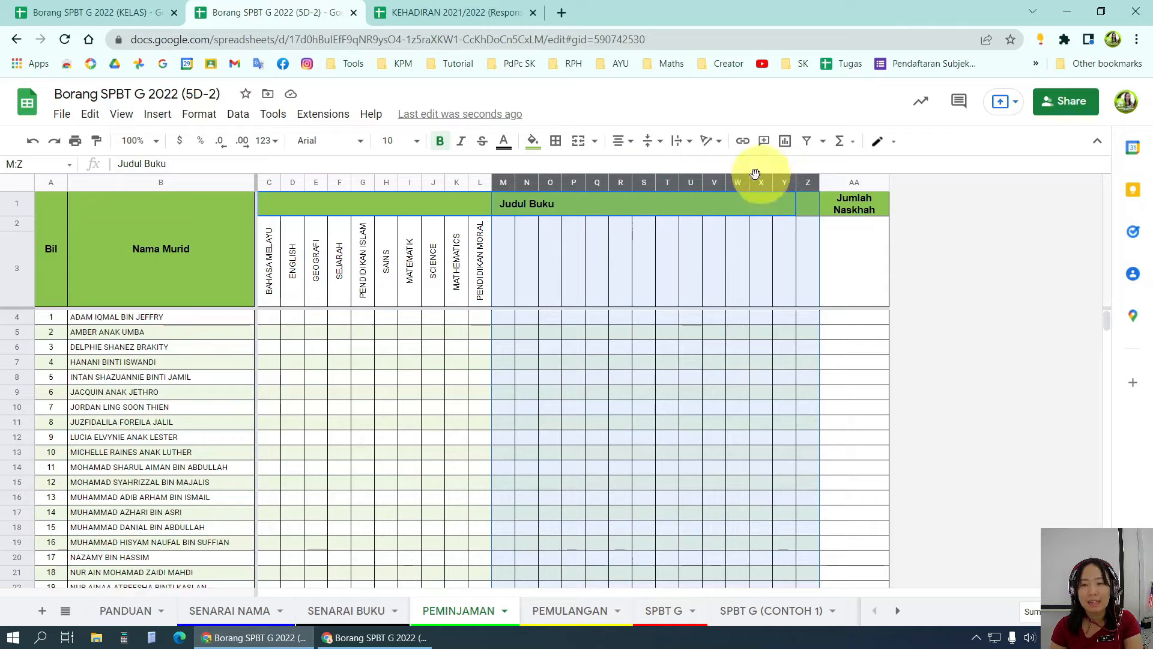
right_click(652, 182)
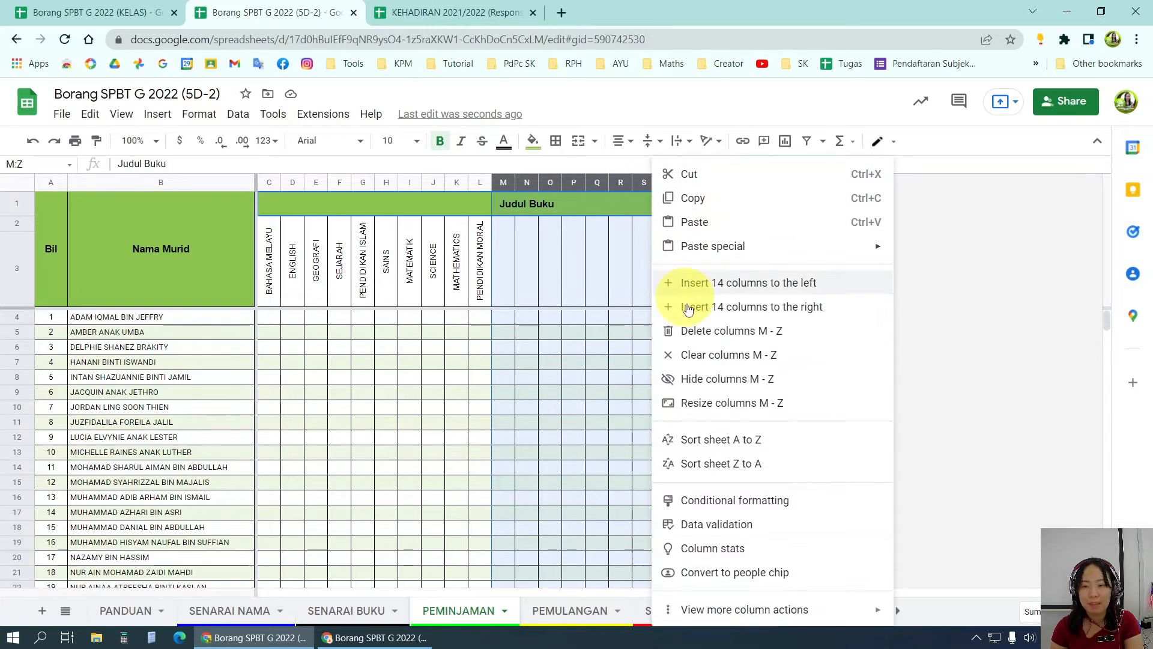
left_click(690, 378)
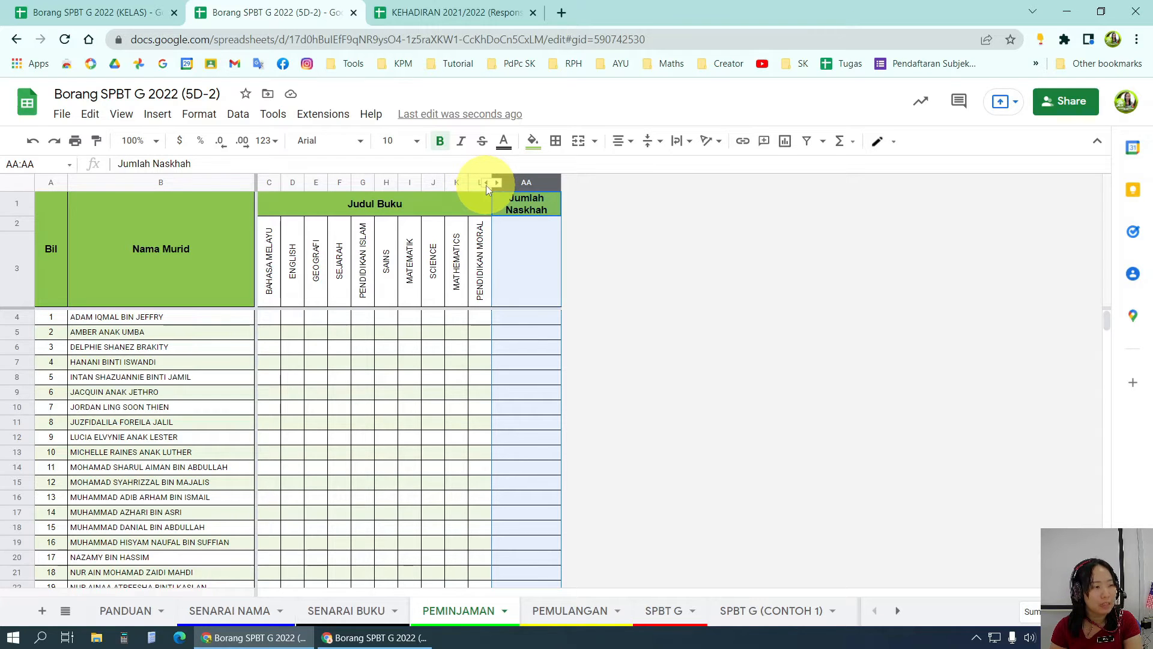
Step: Unhide columns M to Z in the PEMINJAMAN sheet and hide them again
left_click(485, 185)
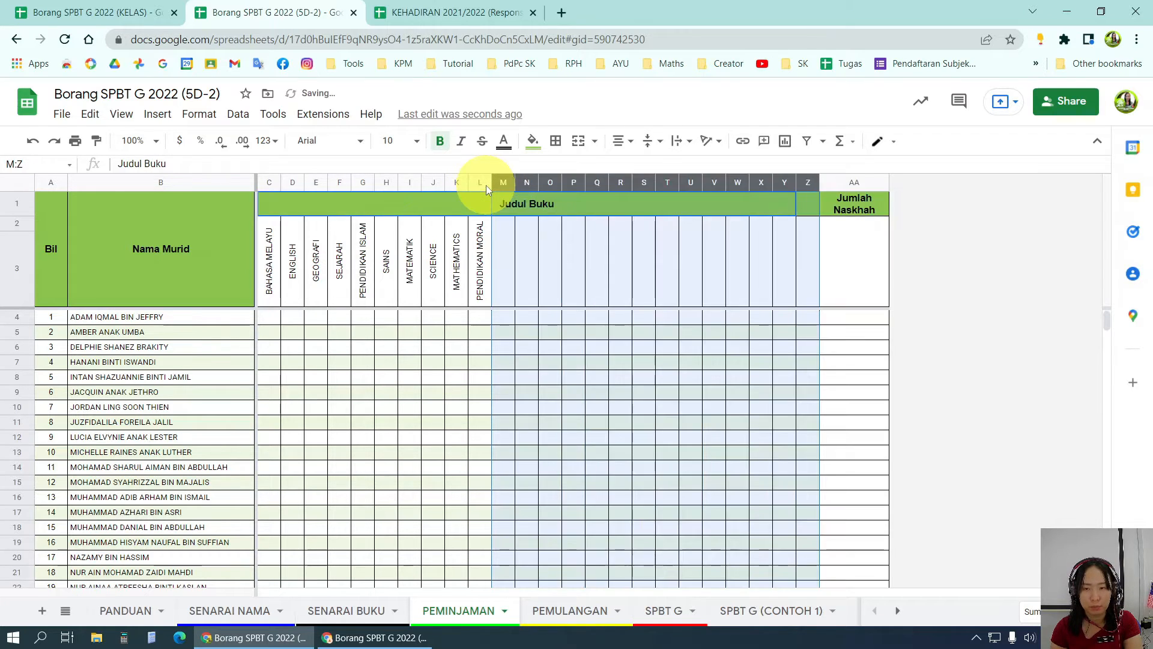
right_click(501, 182)
left_click(567, 382)
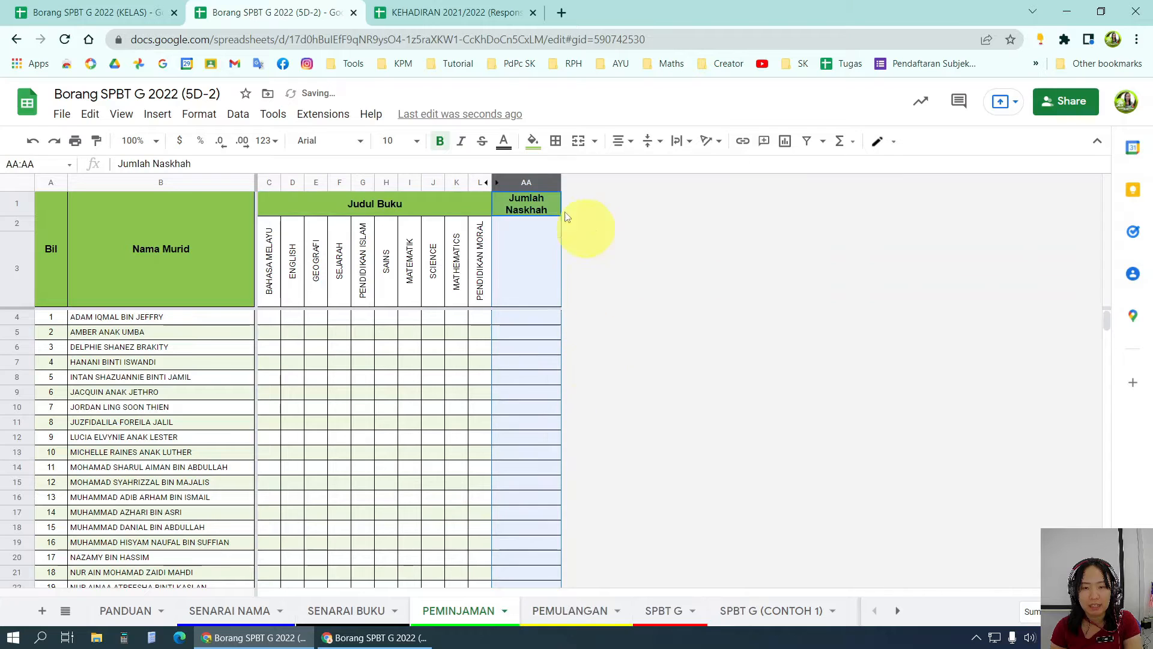
Step: Look over the PEMULANGAN sheet and inspect the first empty book title cell after PENDIDIKAN MORAL in the SPBT G sheet
left_click(586, 622)
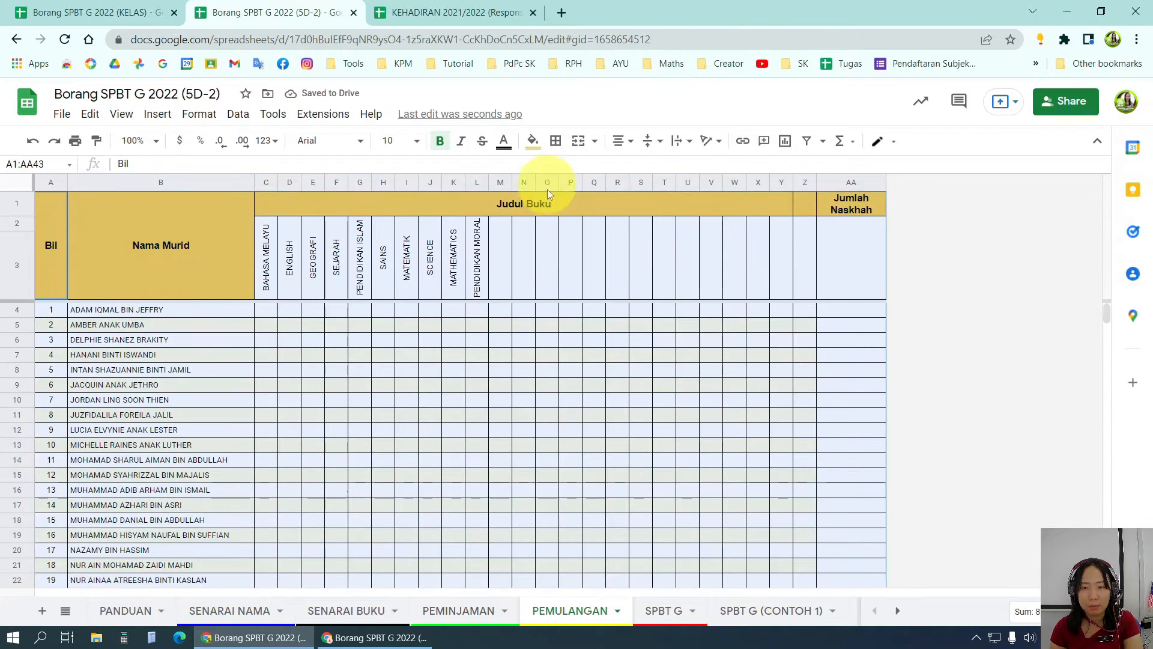
left_click(664, 611)
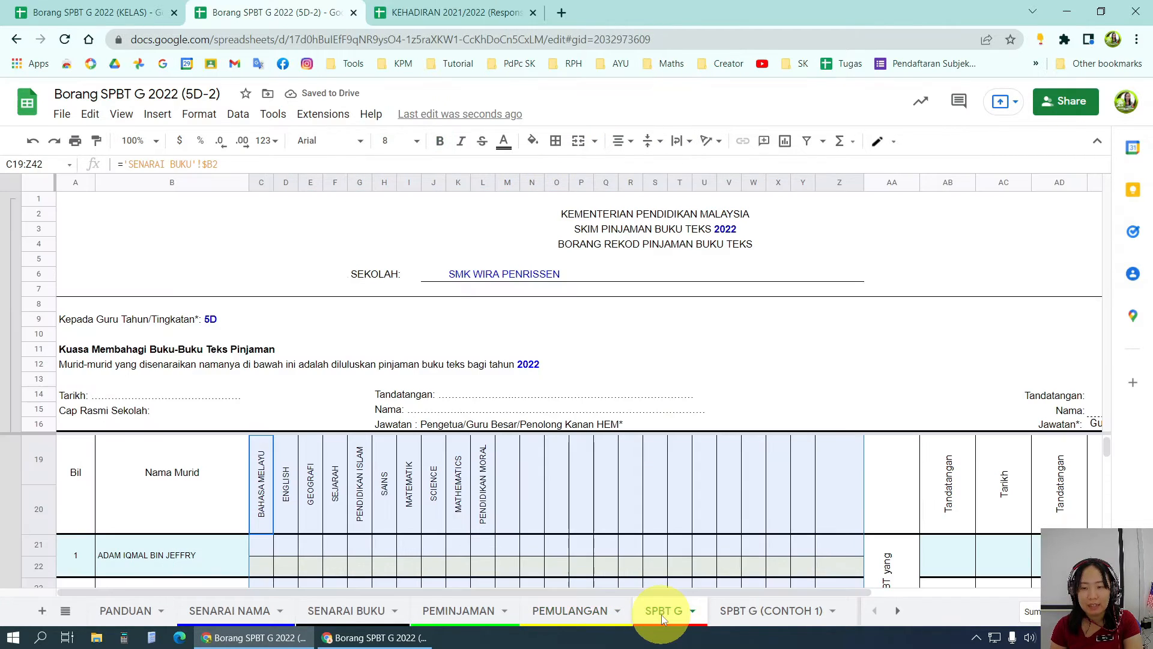
left_click(513, 479)
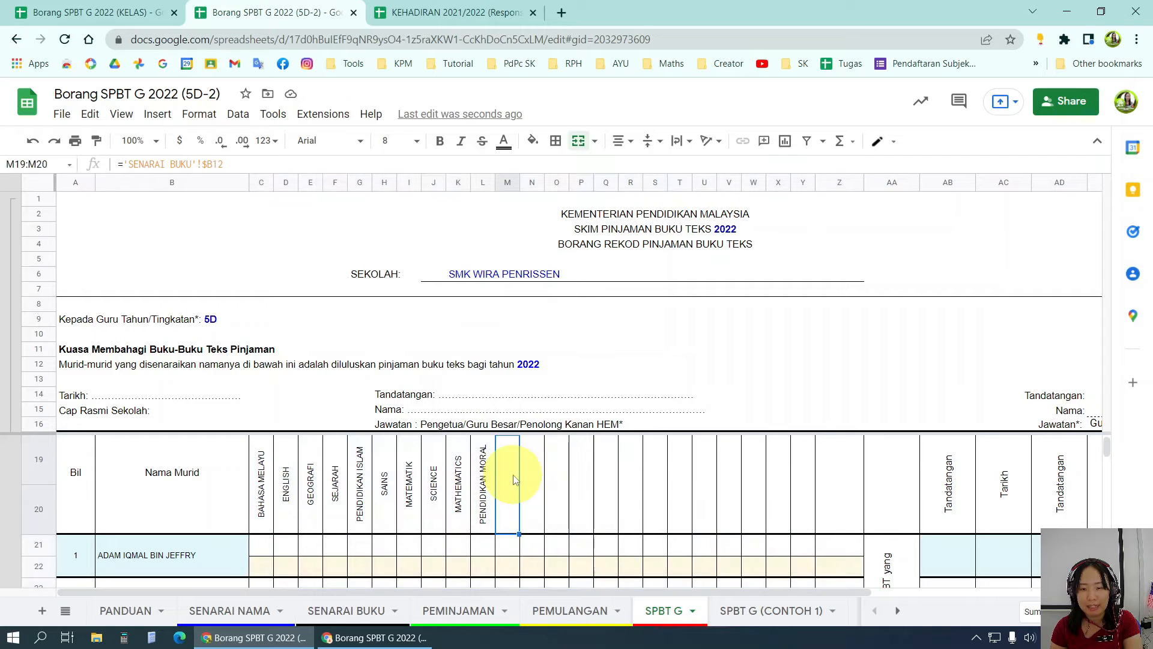
scroll(512, 475, "up", 1)
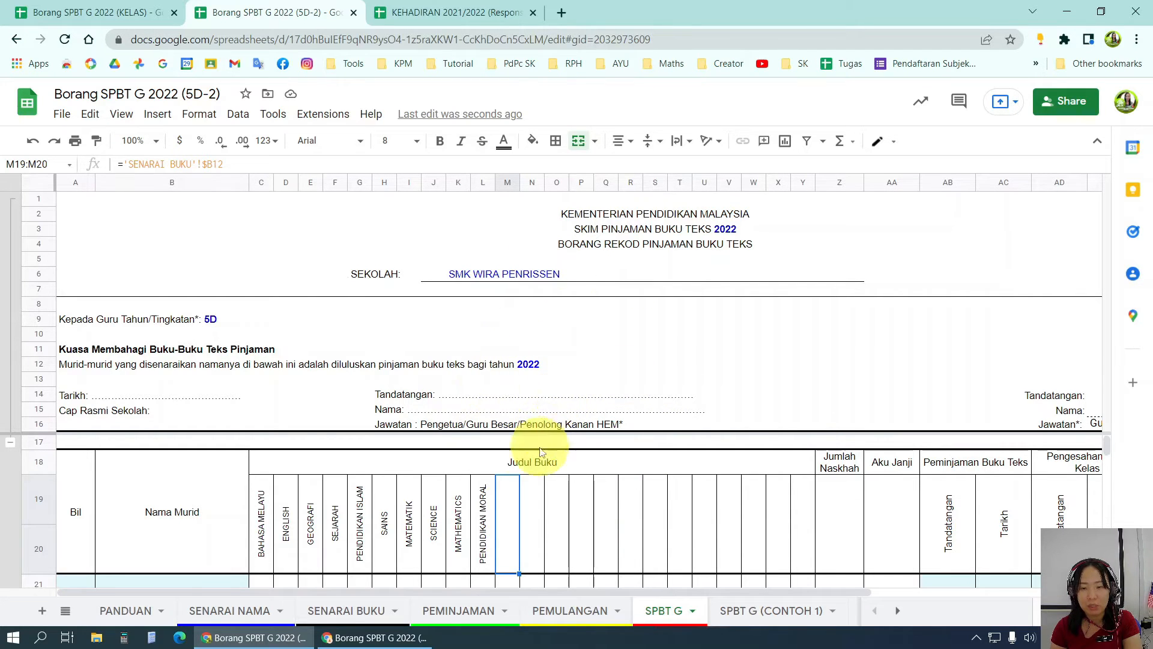
left_click(507, 182)
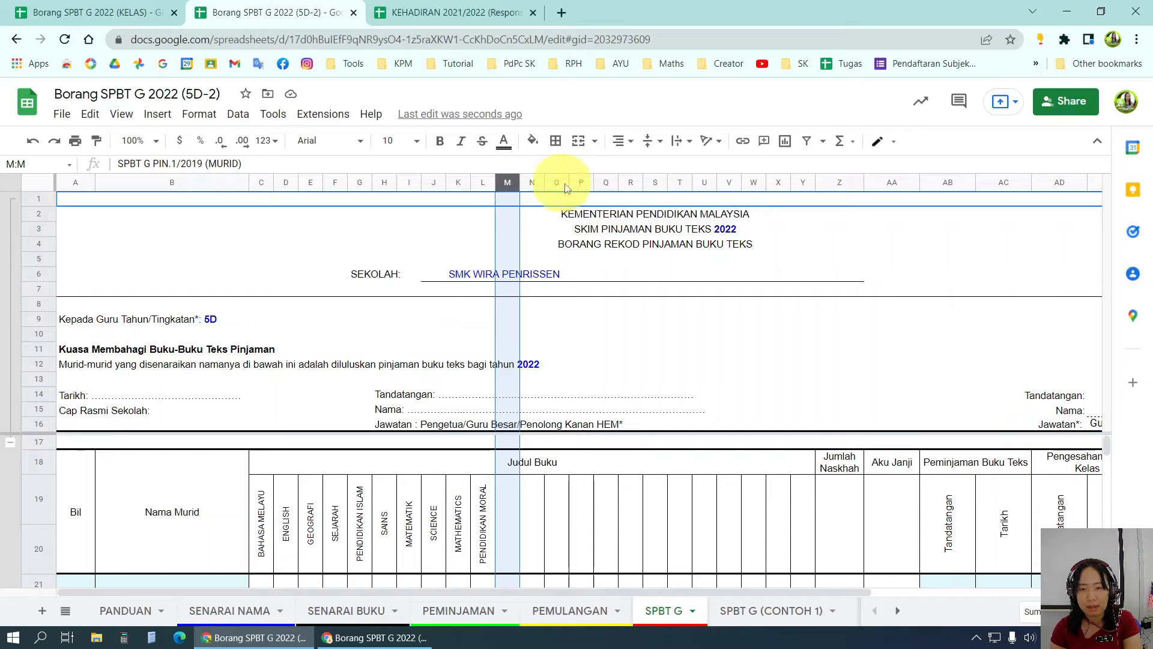
left_click(827, 186, "shift")
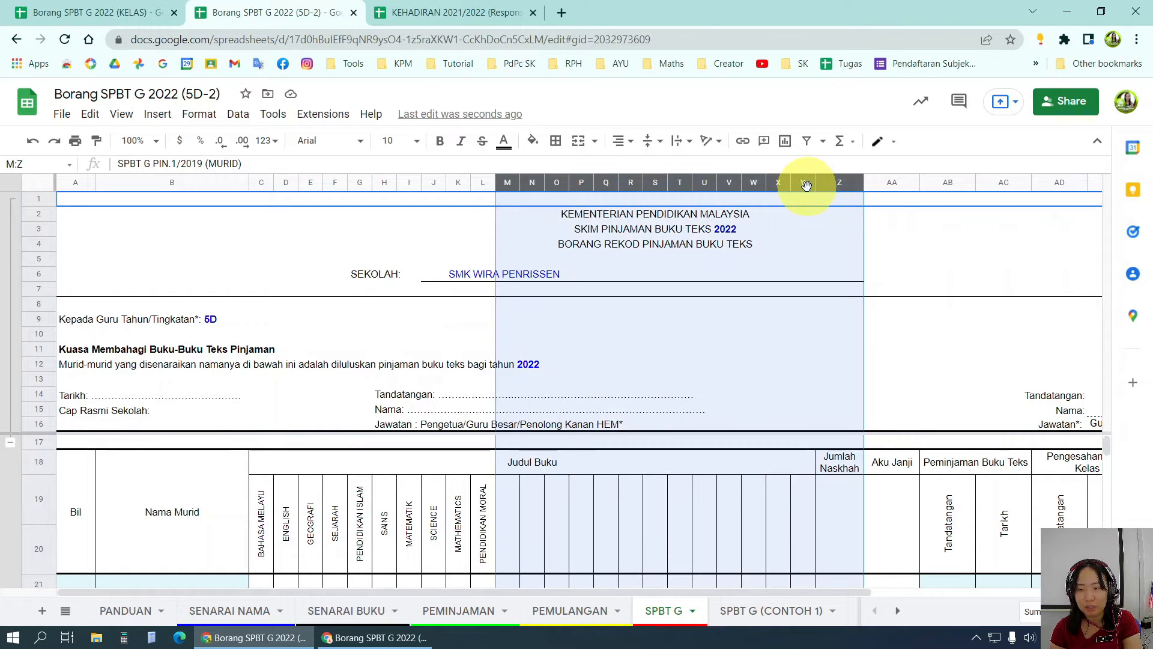
left_click(799, 257)
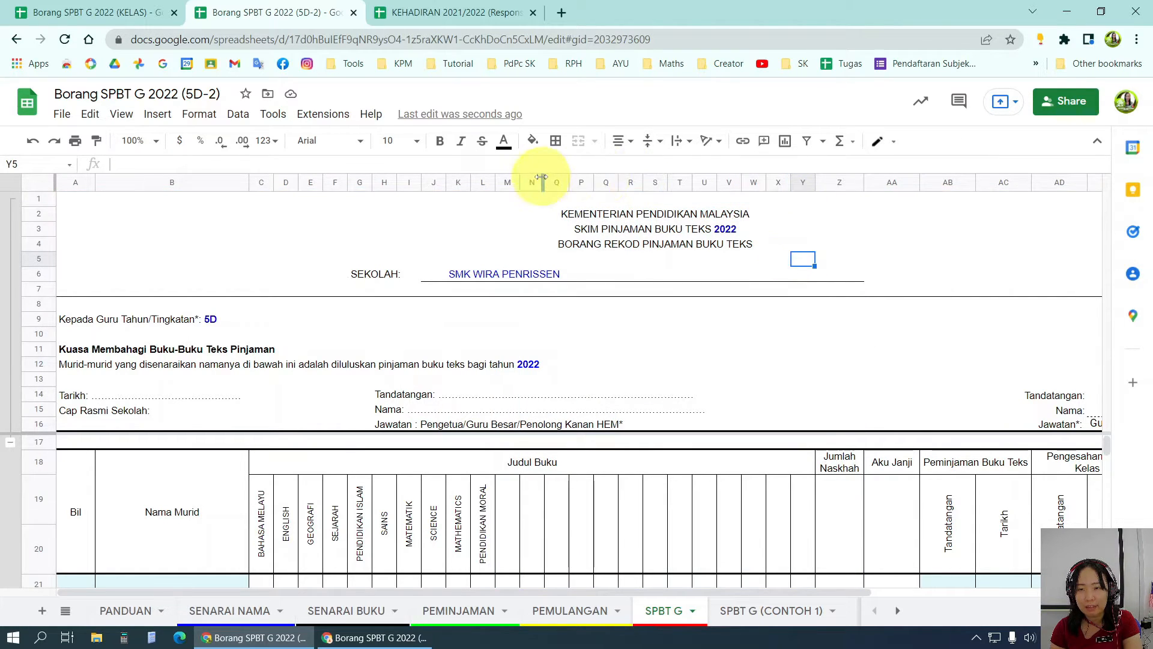
Step: Hide book title columns M to Y in the SPBT G sheet, suppressing the edit warning for 5 minutes, and unhide them again
left_click(508, 182)
left_click(801, 187, "shift")
right_click(800, 186)
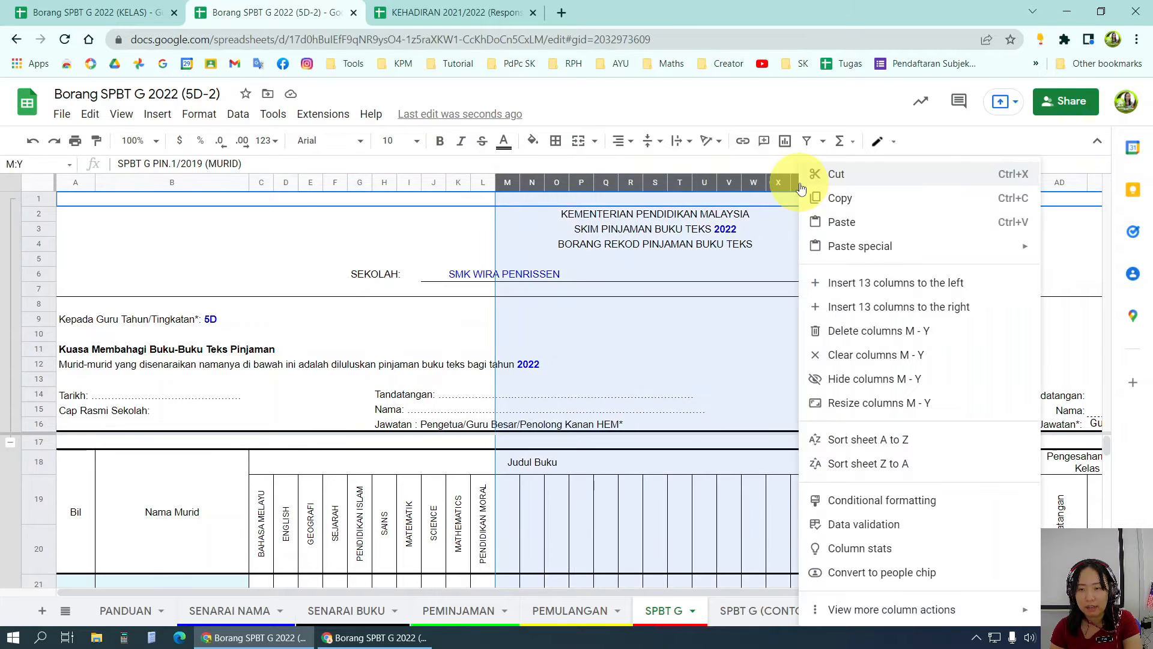
left_click(853, 332)
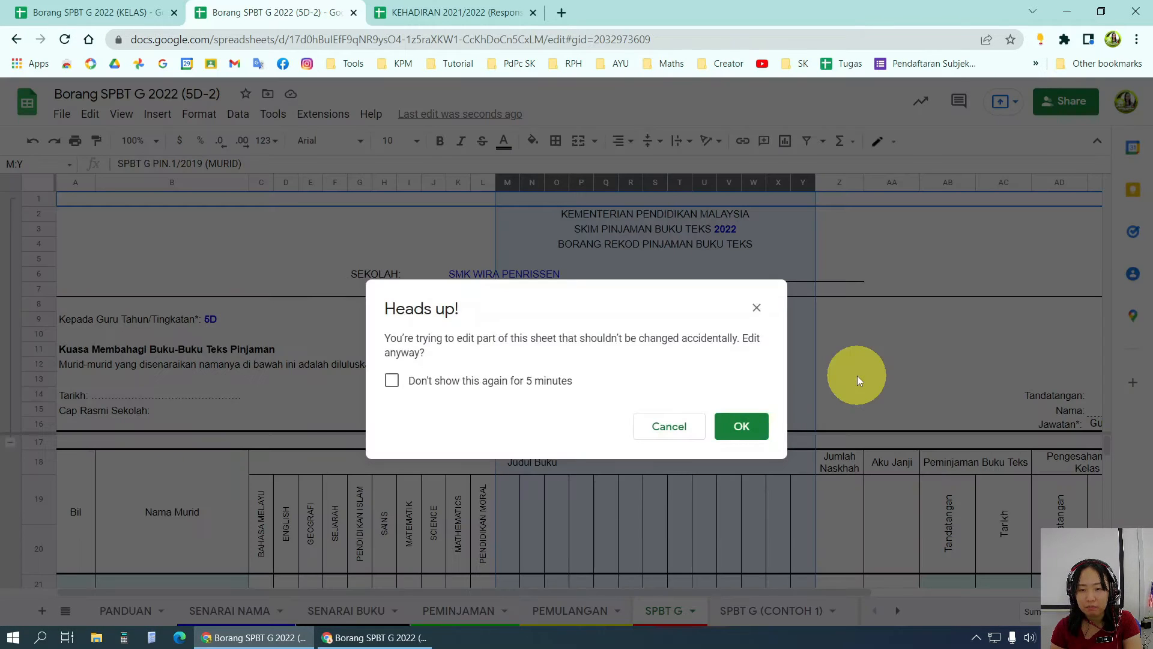
left_click(540, 382)
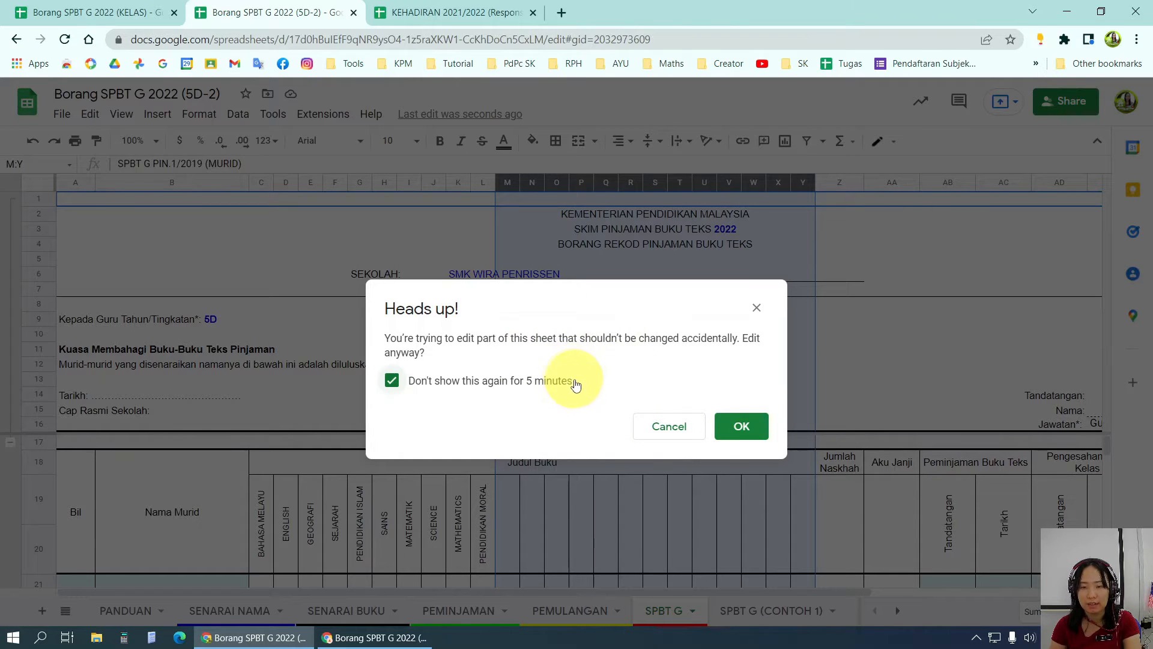
left_click(742, 427)
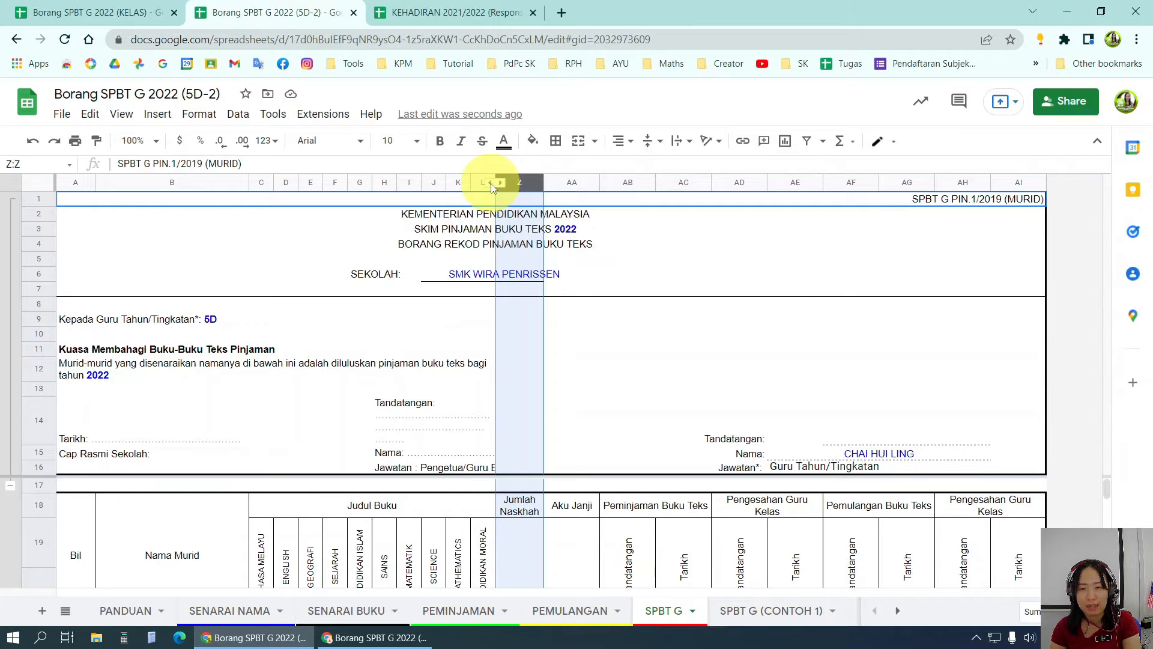
left_click(490, 187)
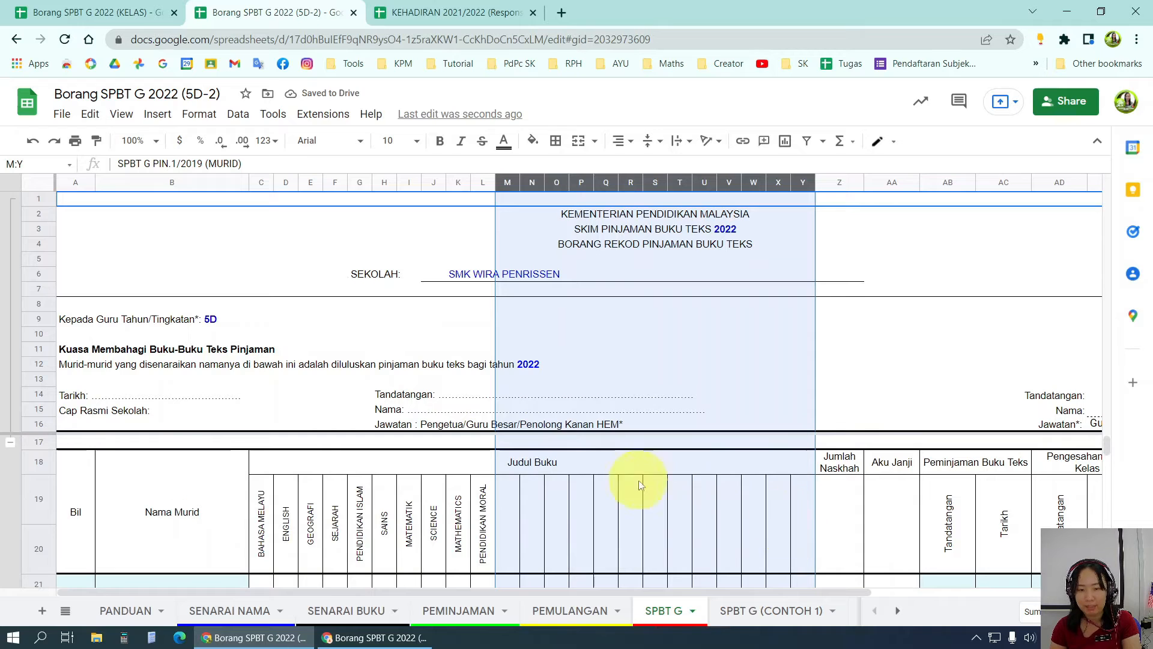
left_click(706, 521)
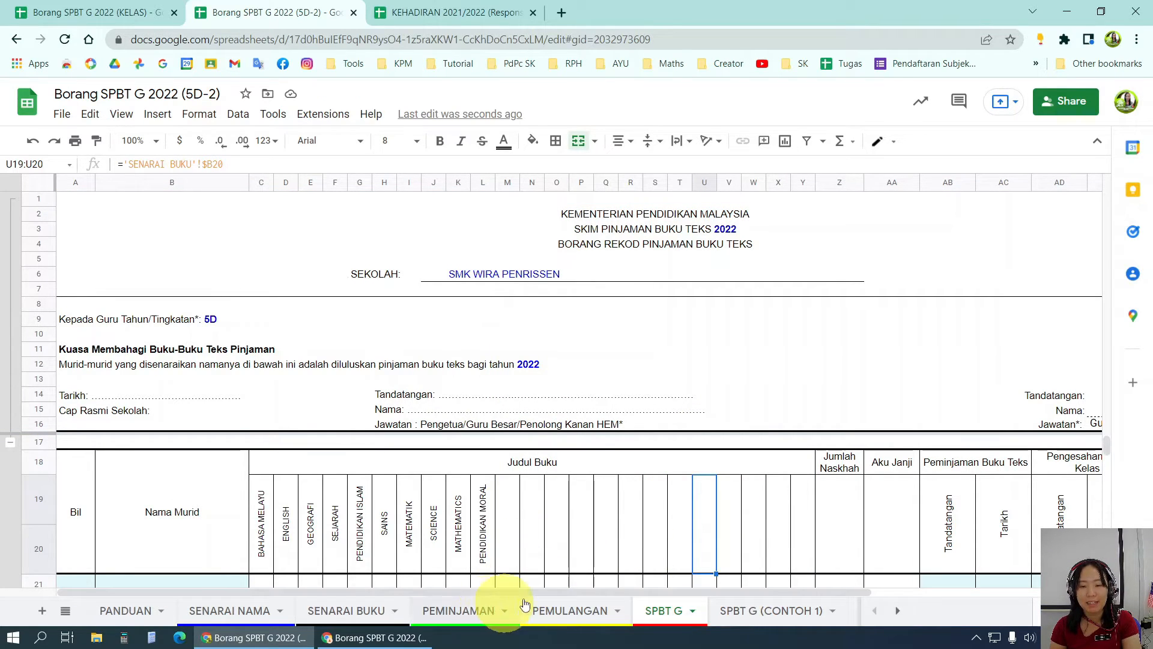
Step: Inspect the student name cells in the second block of the SPBT G sheet to see which sheet they reference
scroll(518, 489, "down", 3)
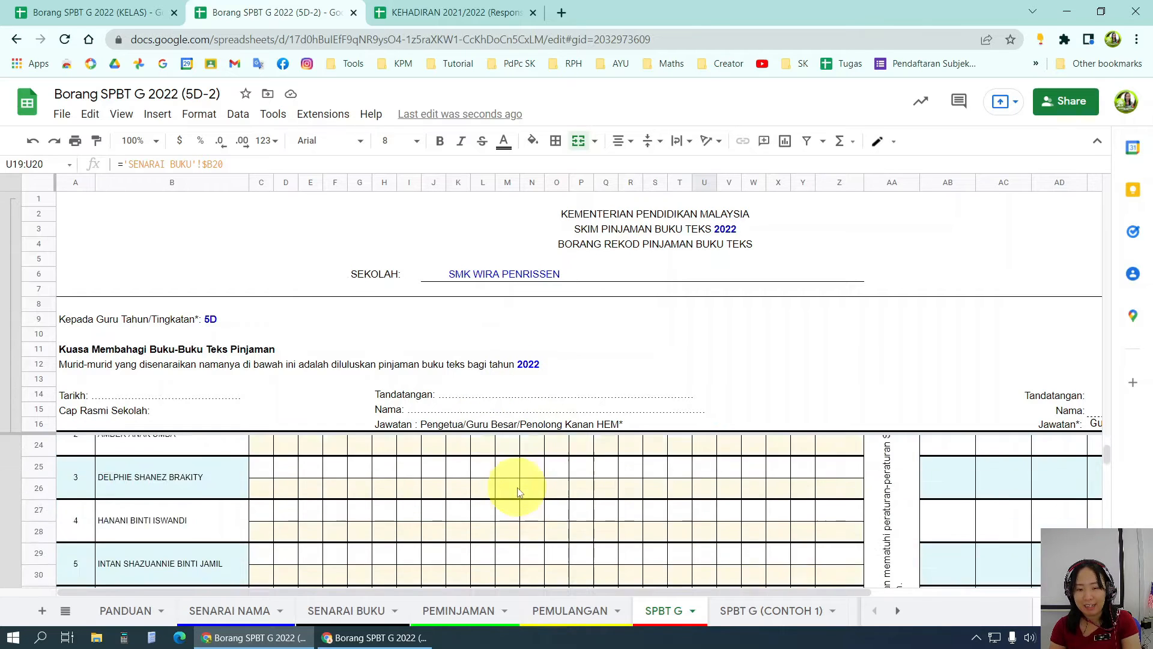
scroll(518, 489, "down", 5)
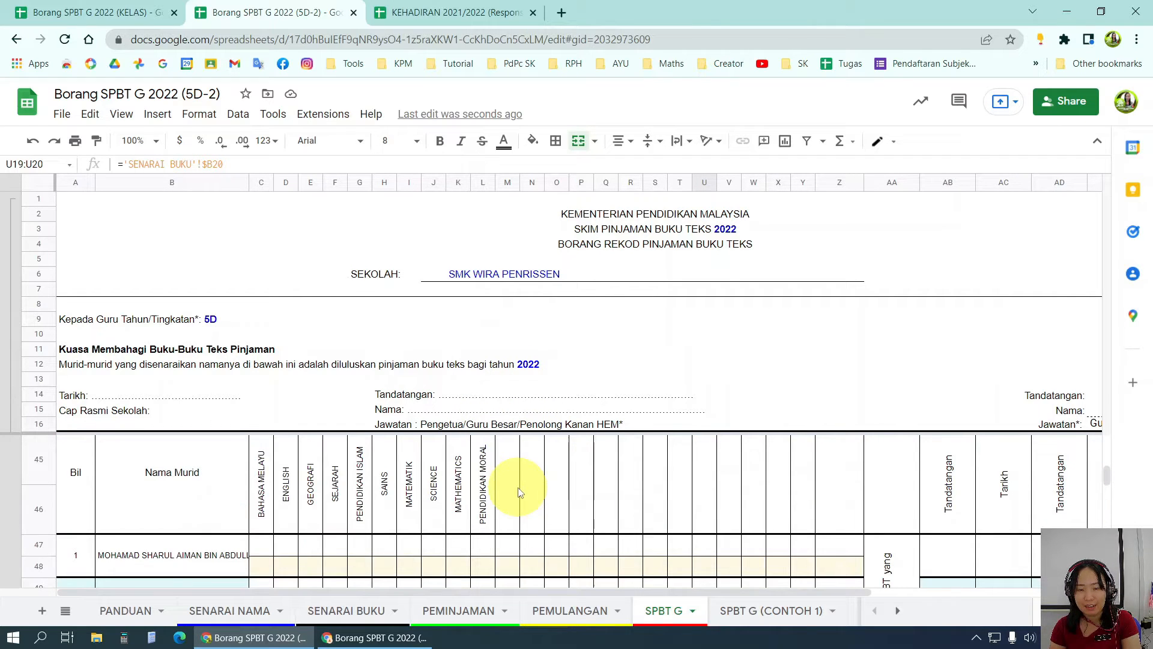
left_click(193, 553)
scroll(192, 550, "down", 2)
left_click(214, 500)
left_click(188, 551)
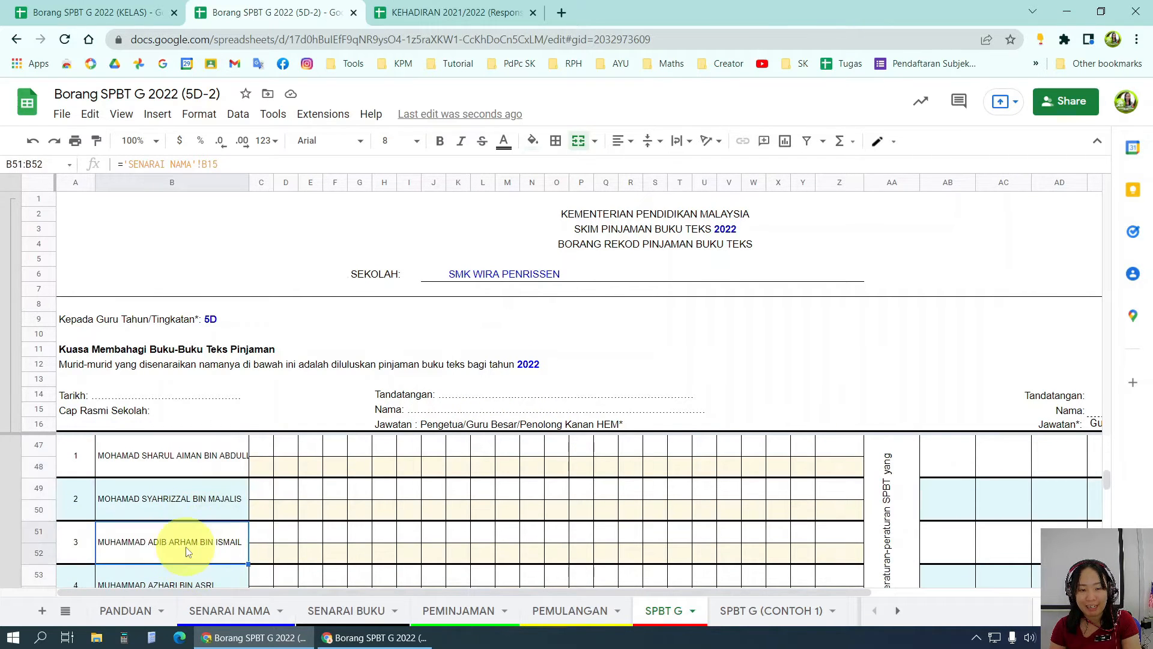
left_click(199, 498)
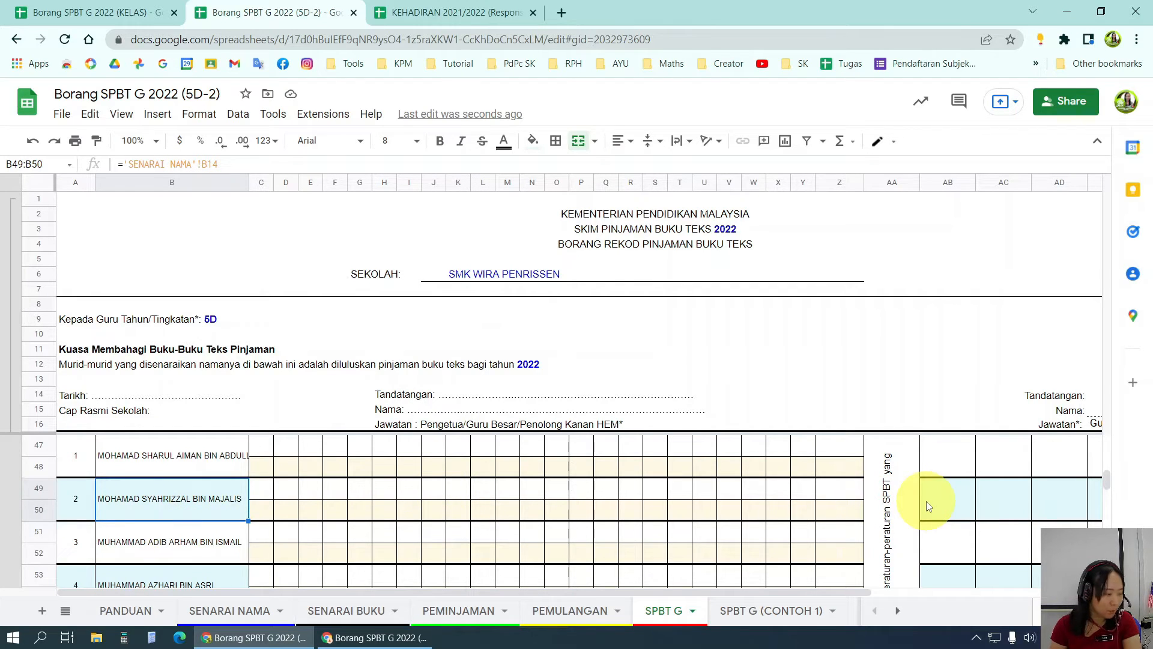
Step: In the PEMINJAMAN sheet, mark BAHASA MELAYU, SEJARAH, SAINS and MATHEMATICS with "/" for student 1 and inspect the Jumlah Naskhah cell
left_click(452, 612)
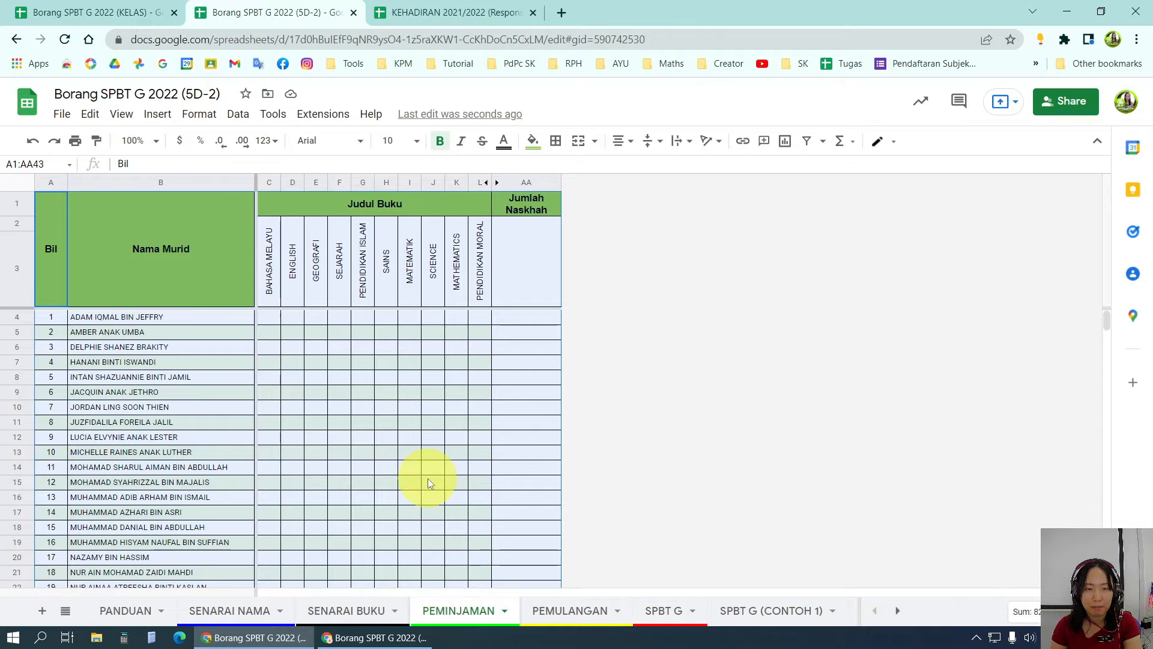
left_click(268, 316)
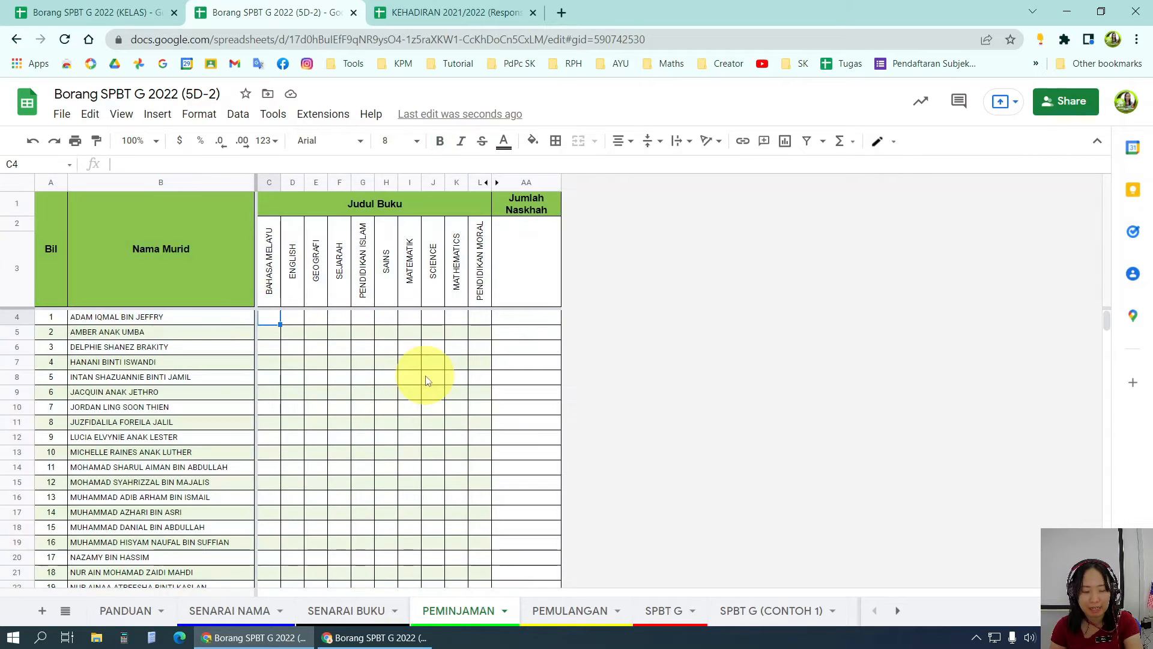
type("/")
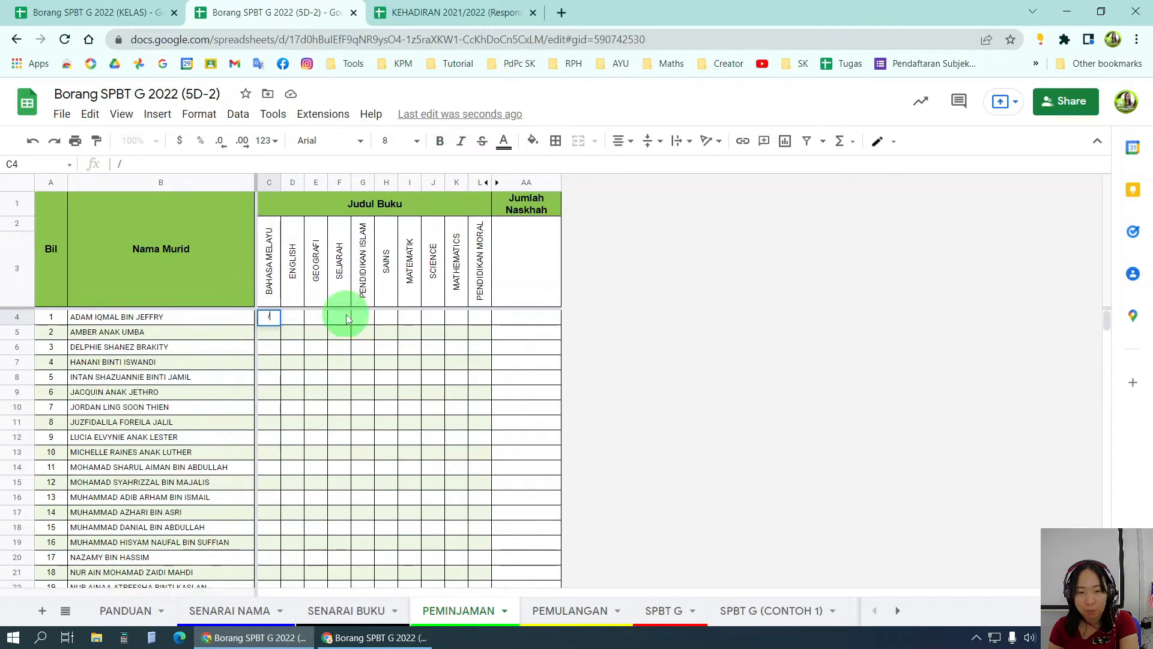
left_click(340, 317)
type("/")
left_click(387, 317)
type("/")
left_click(459, 319)
type("/")
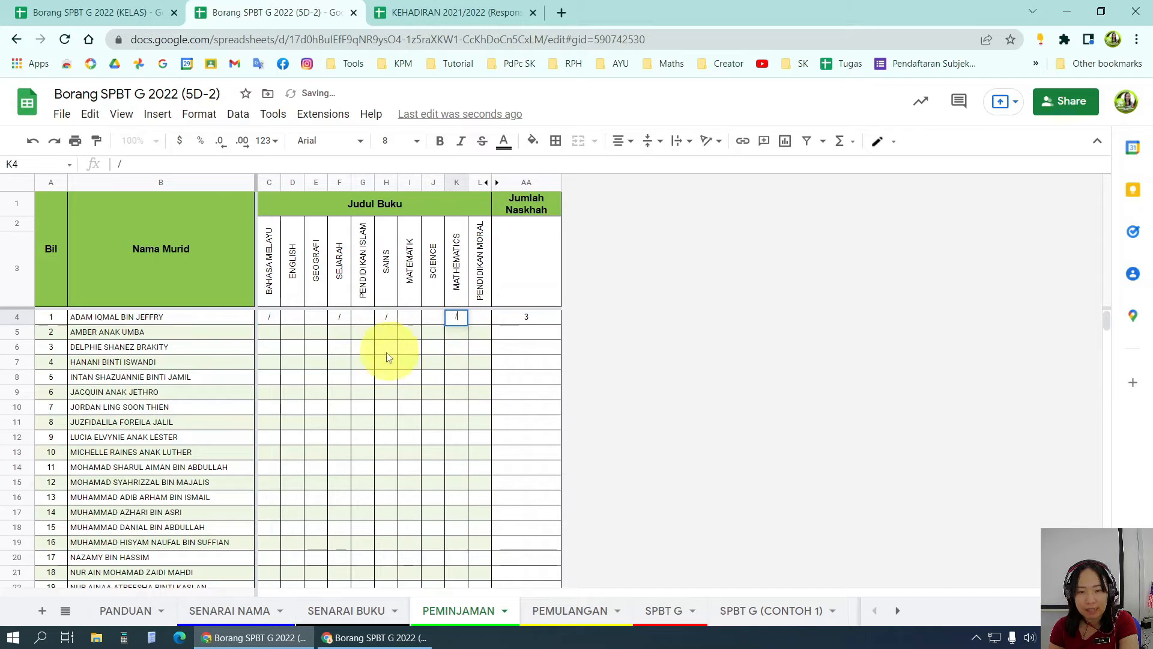
left_click(550, 329)
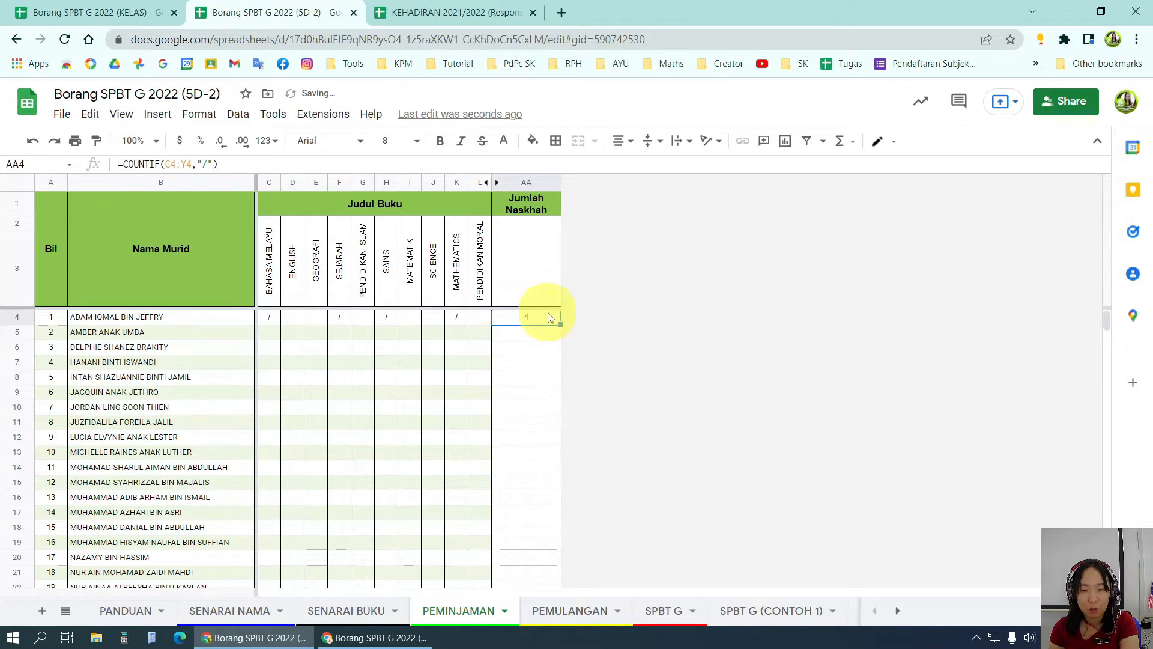
Step: Mark BAHASA MELAYU, PENDIDIKAN ISLAM and SCIENCE with "/" for student 4 and inspect that row's Jumlah Naskhah cell
left_click(270, 367)
type("//")
left_click(372, 365)
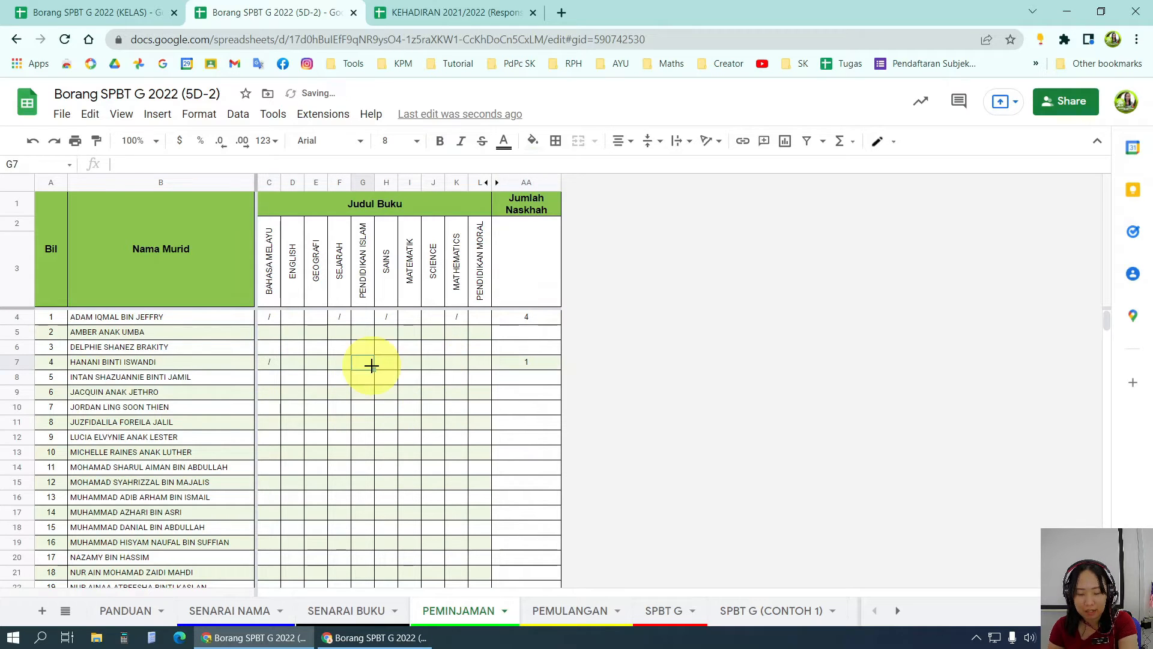
type("/")
left_click(433, 364)
type("/")
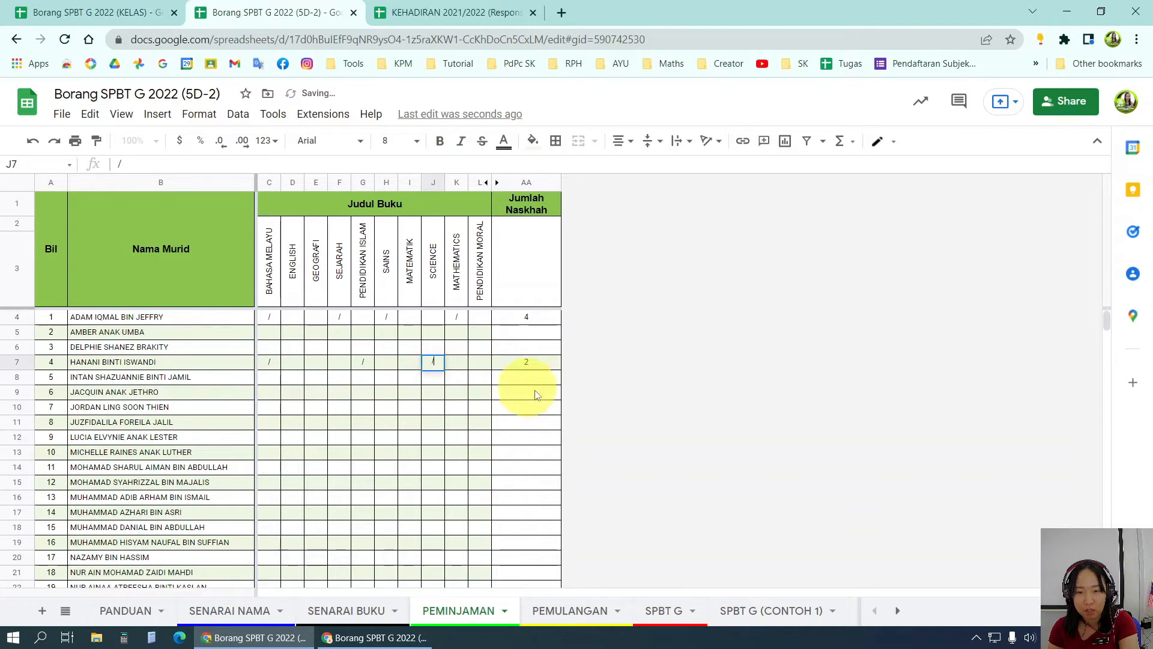
left_click(551, 359)
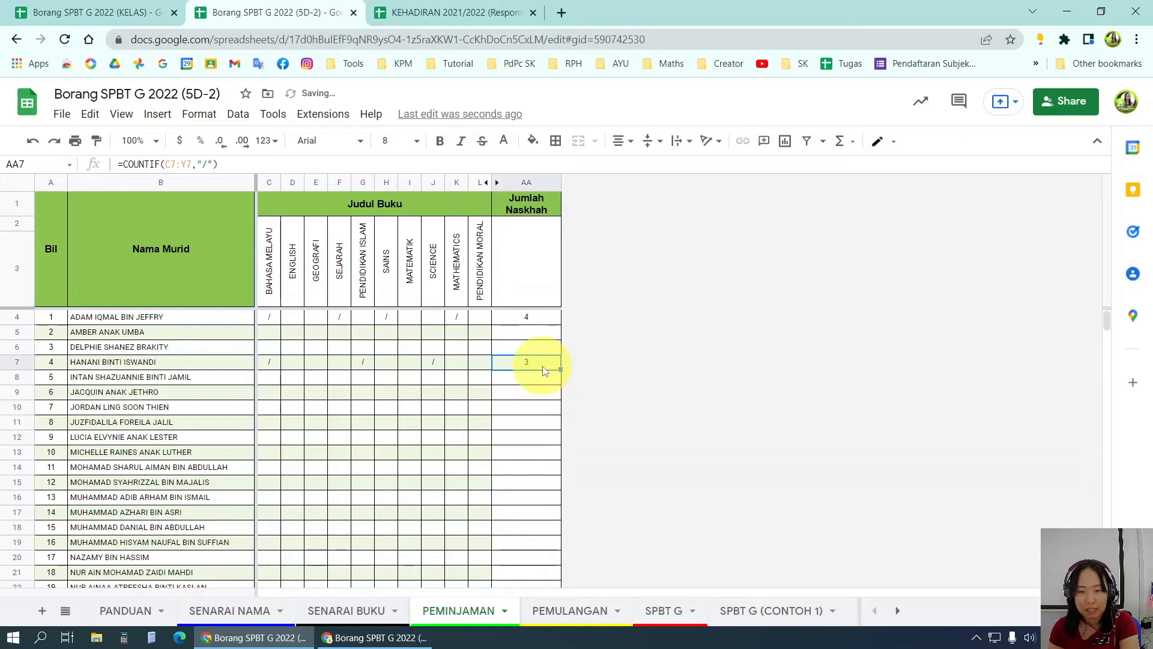
Step: Check the JUMLAH NASKAH row in PEMINJAMAN and compare the loan marks of students 1 and 4 with those in the SPBT G sheet
scroll(544, 371, "down", 7)
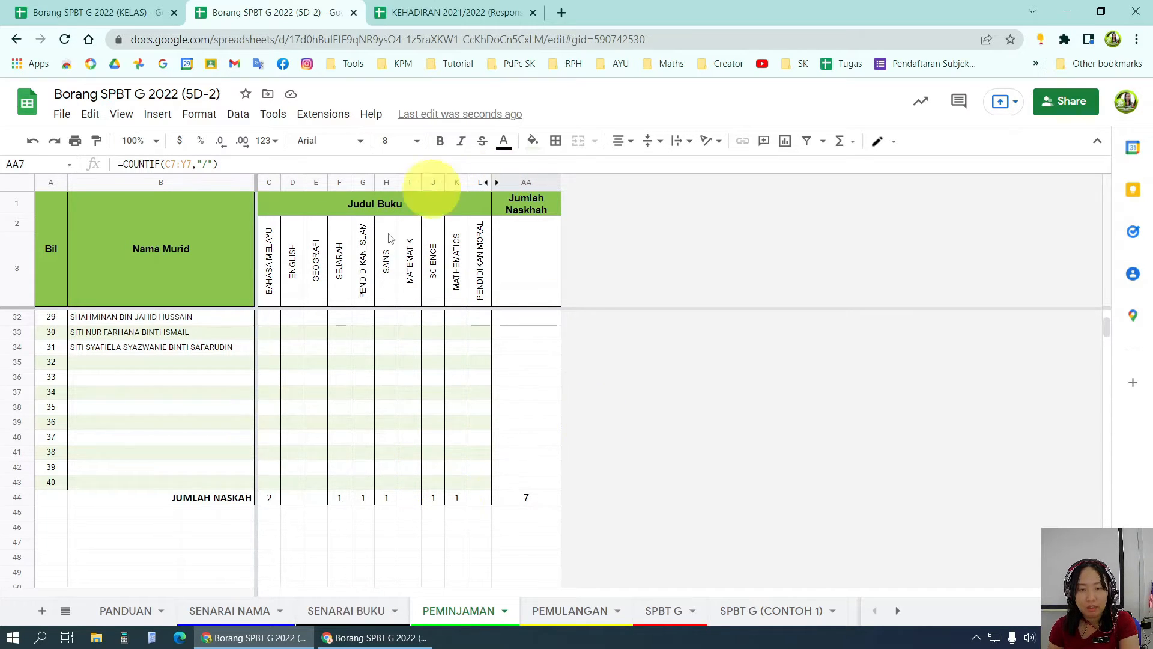
left_click(664, 612)
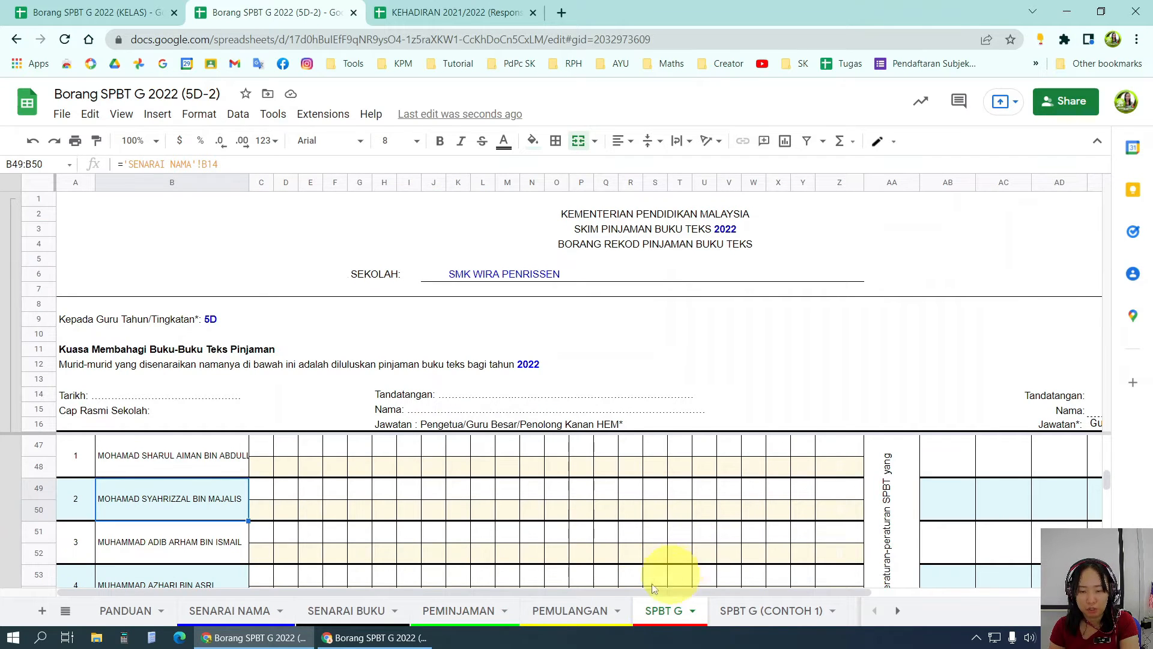
left_click(458, 610)
scroll(409, 541, "up", 10)
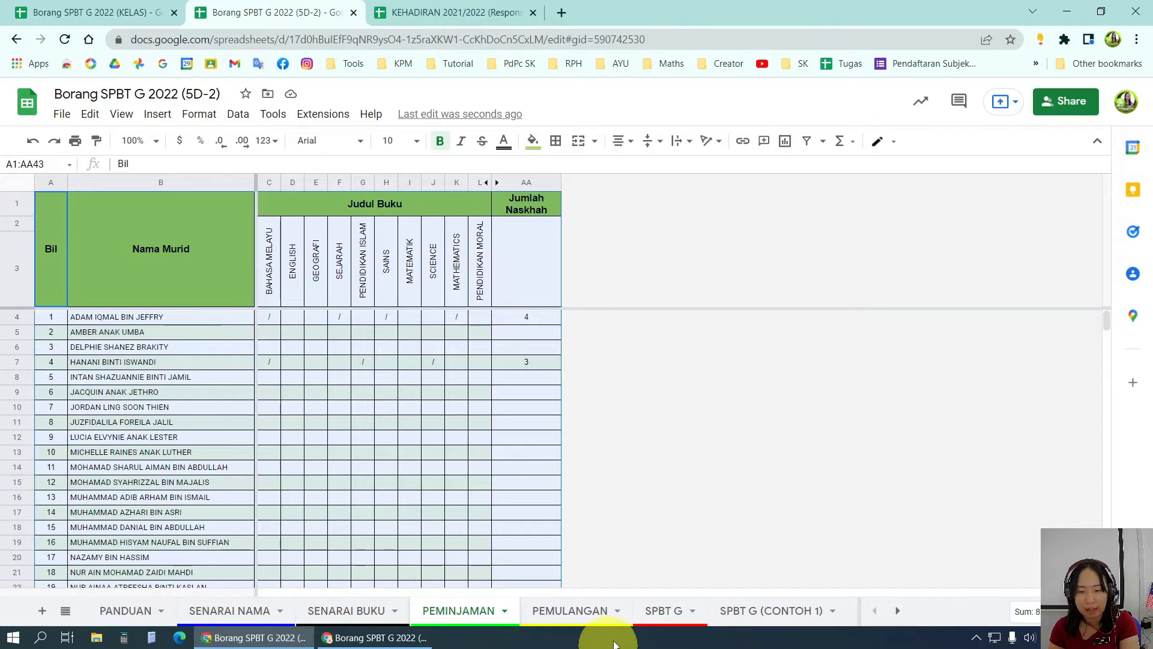
left_click(638, 611)
scroll(628, 480, "up", 10)
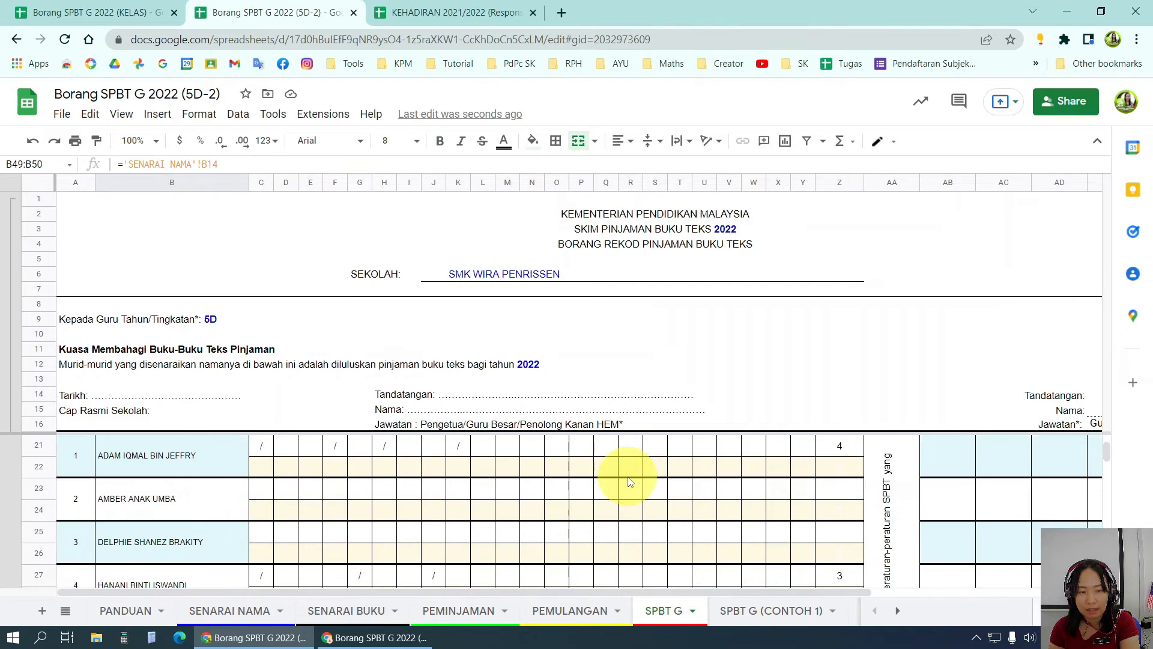
scroll(600, 517, "down", 2)
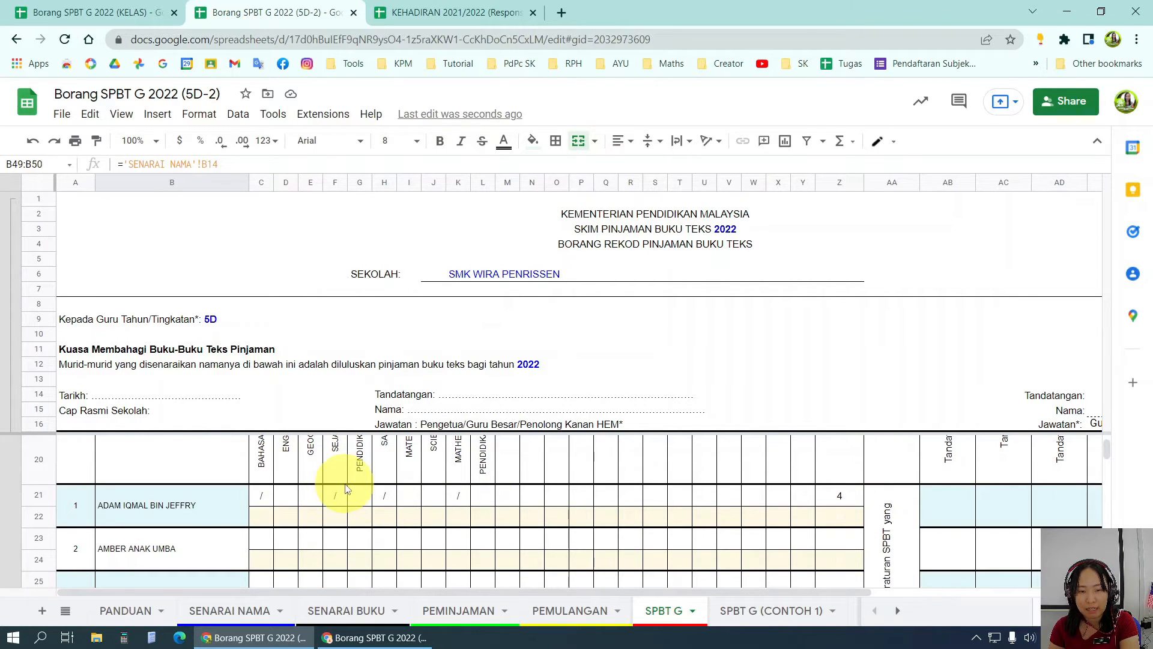
scroll(342, 484, "down", 3)
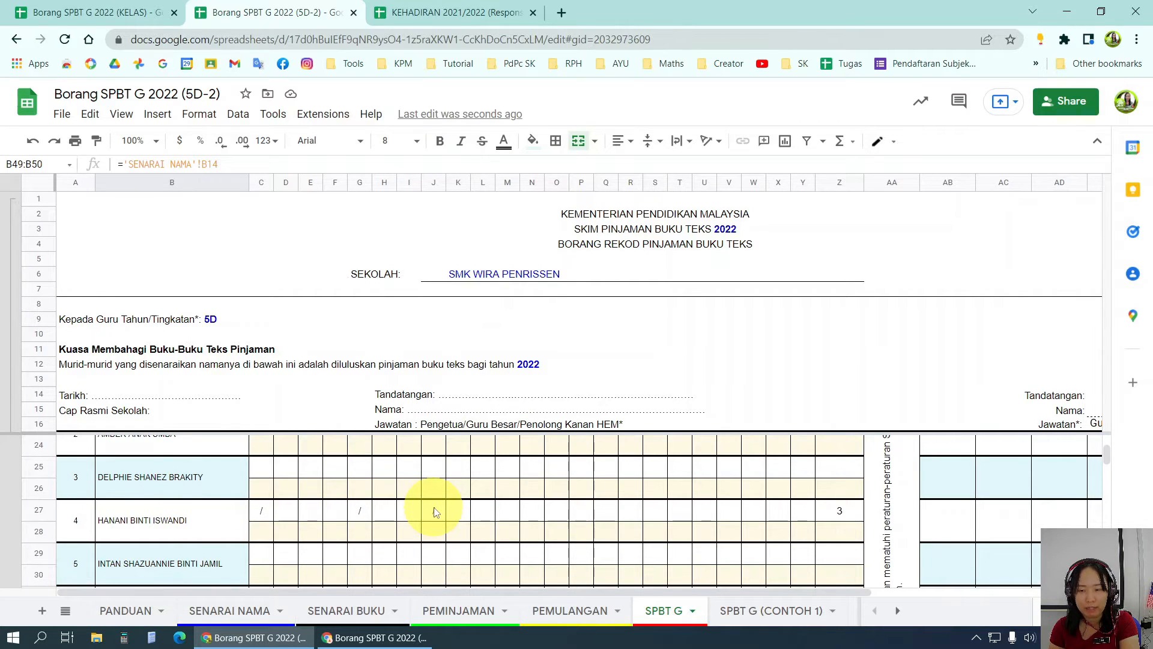
scroll(1015, 535, "up", 3)
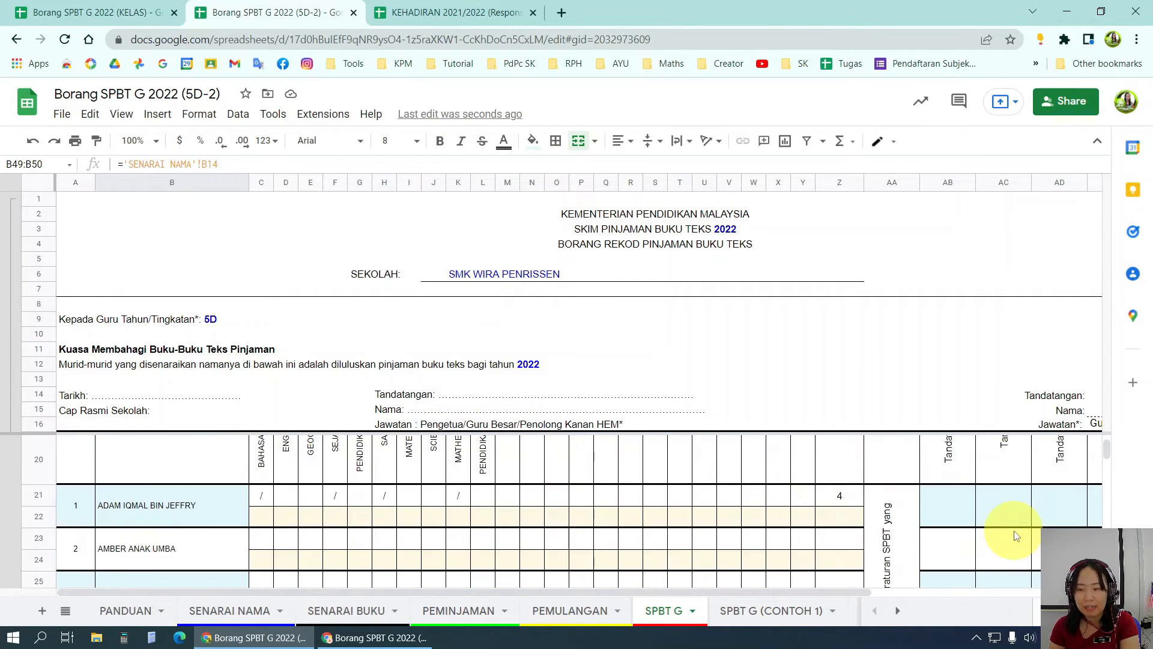
left_click(1014, 511)
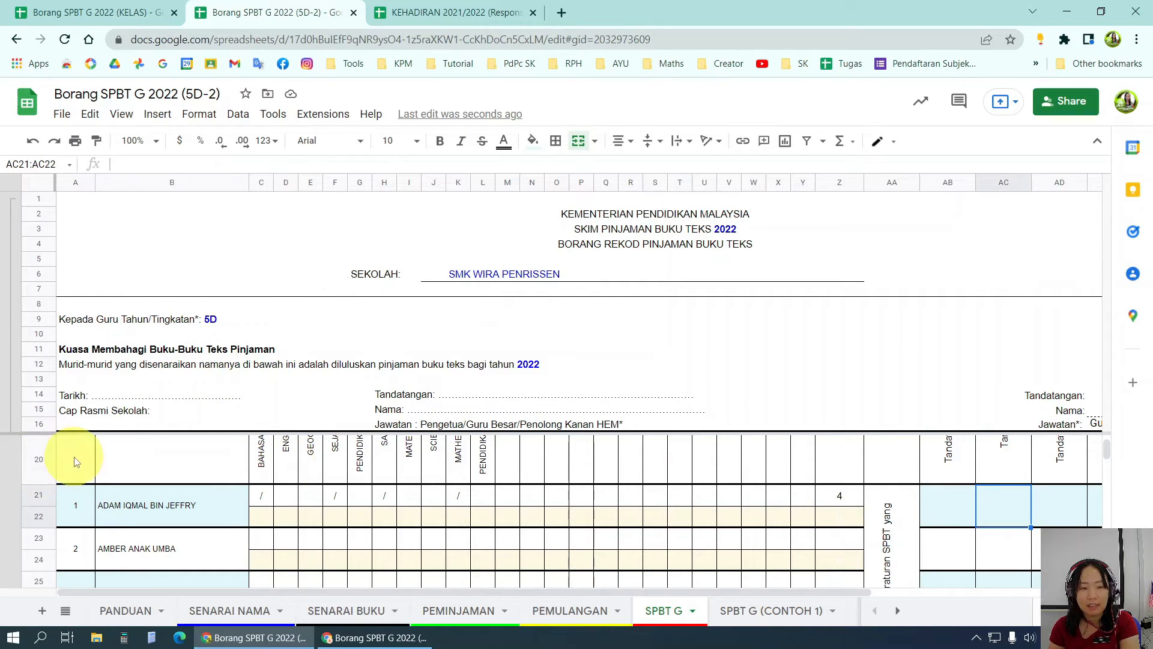
Step: Collapse the grouped header rows 1 to 16 in the SPBT G sheet, expand them and collapse them again
scroll(75, 459, "up", 2)
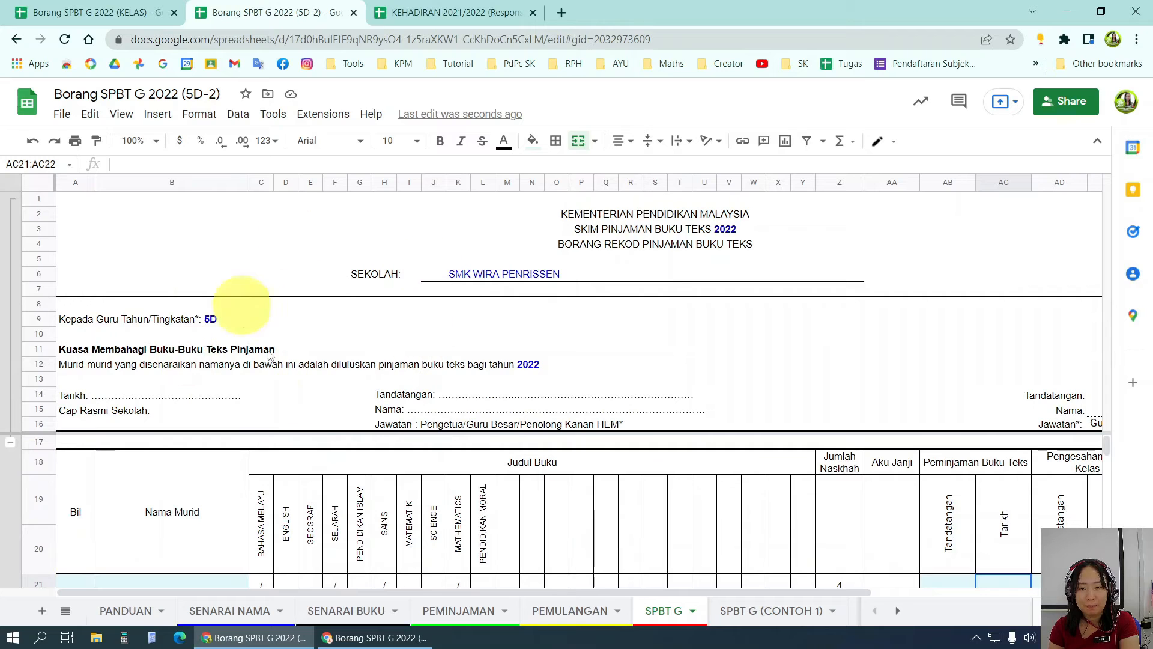
left_click(13, 444)
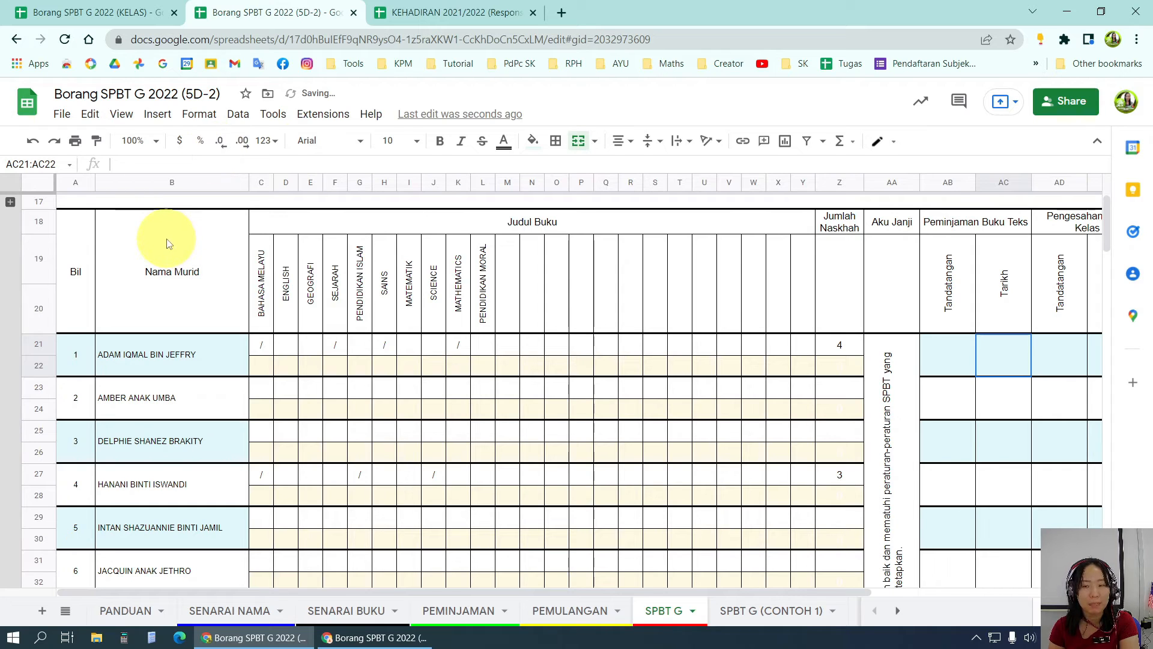
left_click(11, 203)
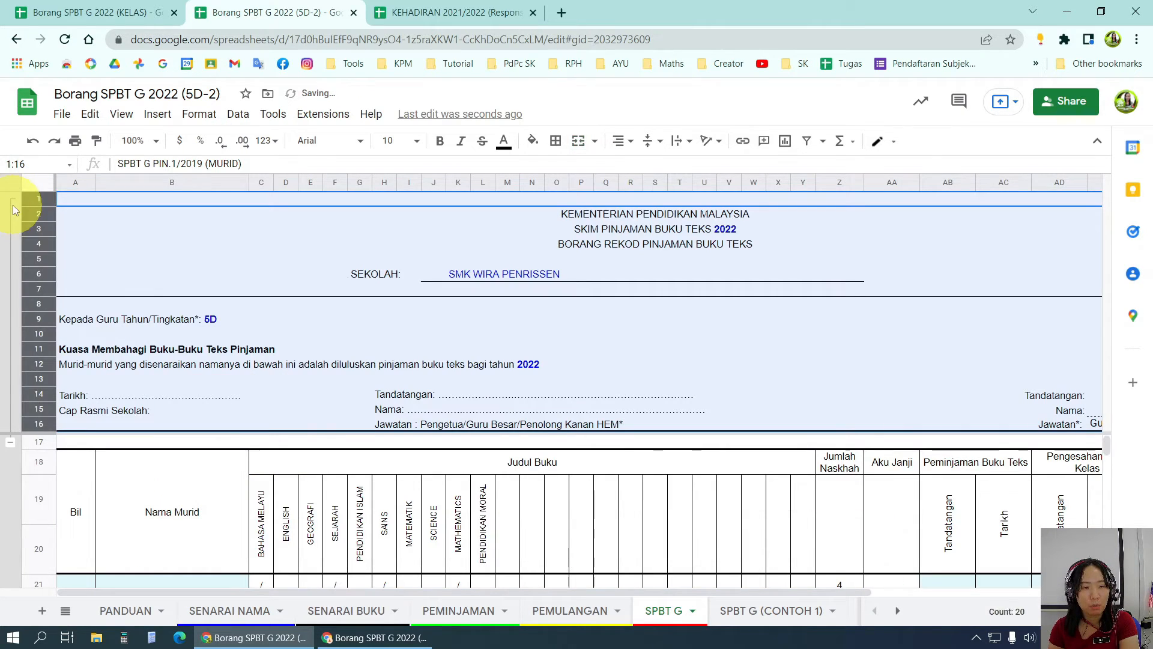
left_click(11, 445)
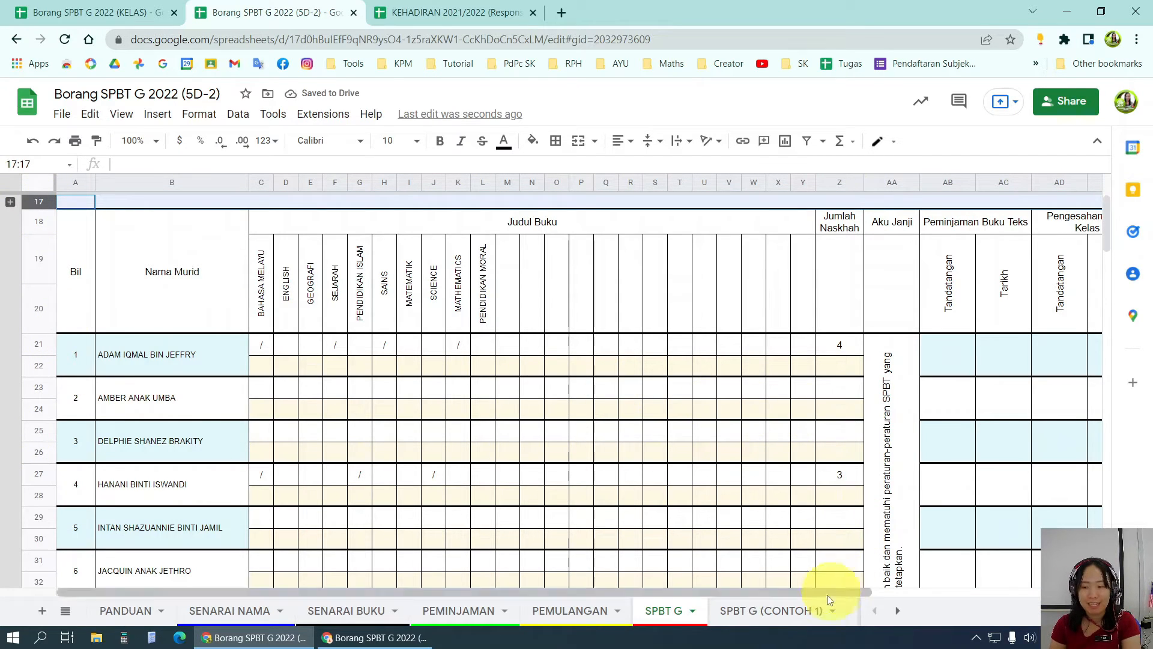
Step: Pick 29 March 2022 as student 1's Tarikh under Peminjaman Buku Teks and replace it with 15 March 2022
left_click_drag(828, 594, 966, 560)
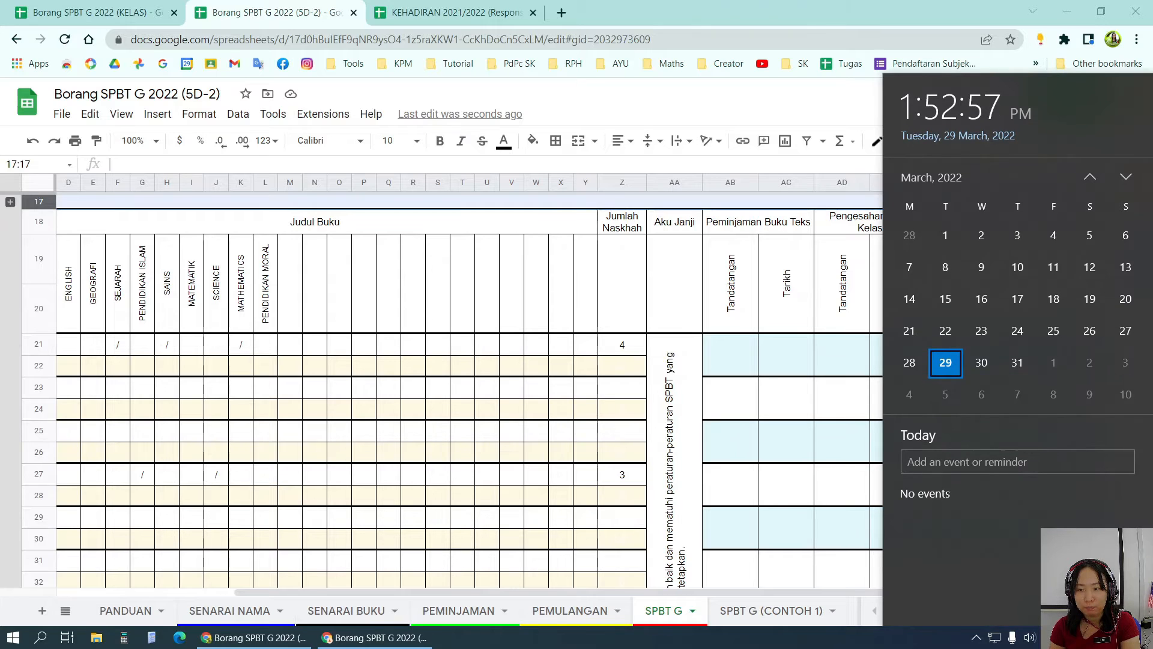
left_click(718, 327)
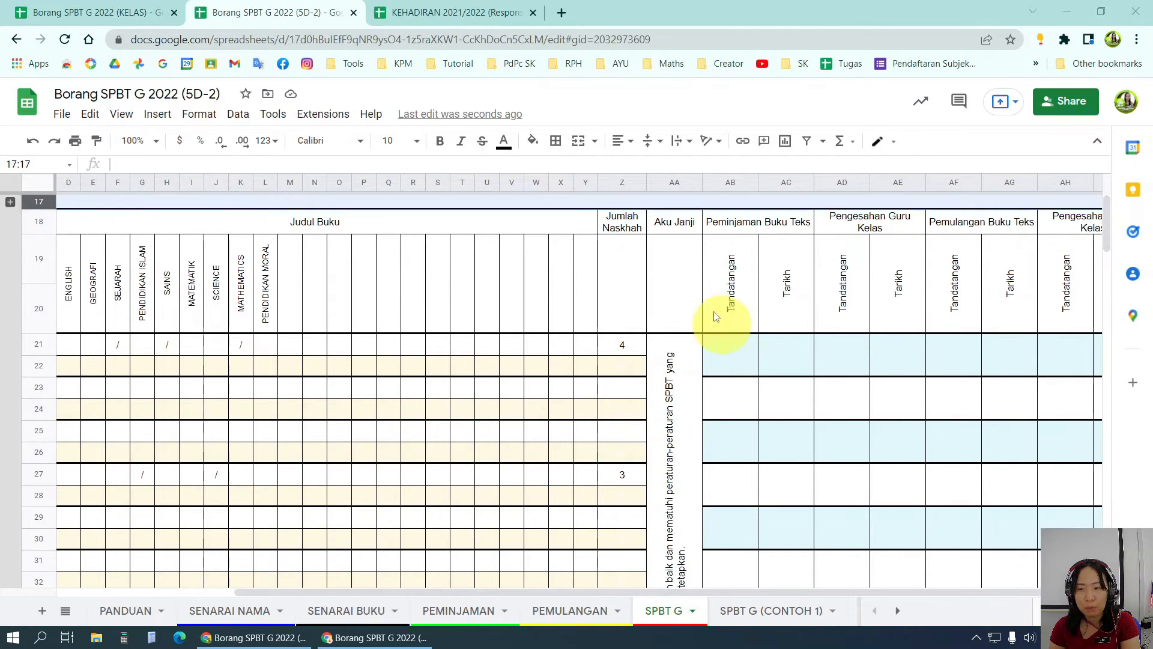
double_click(785, 355)
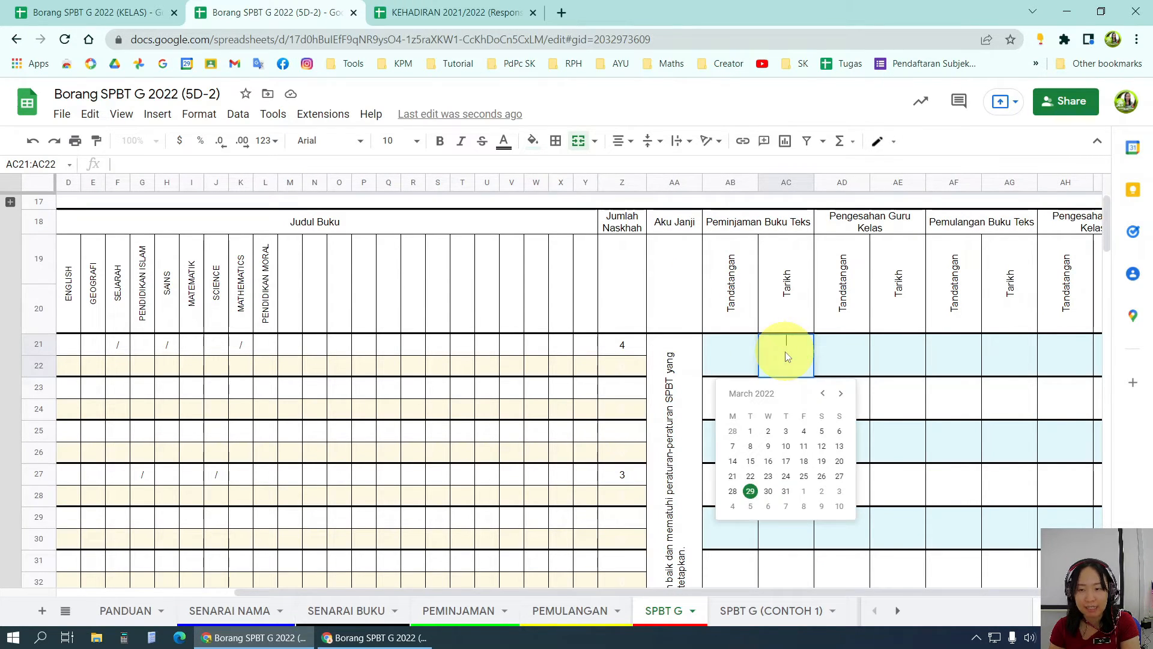
left_click(750, 491)
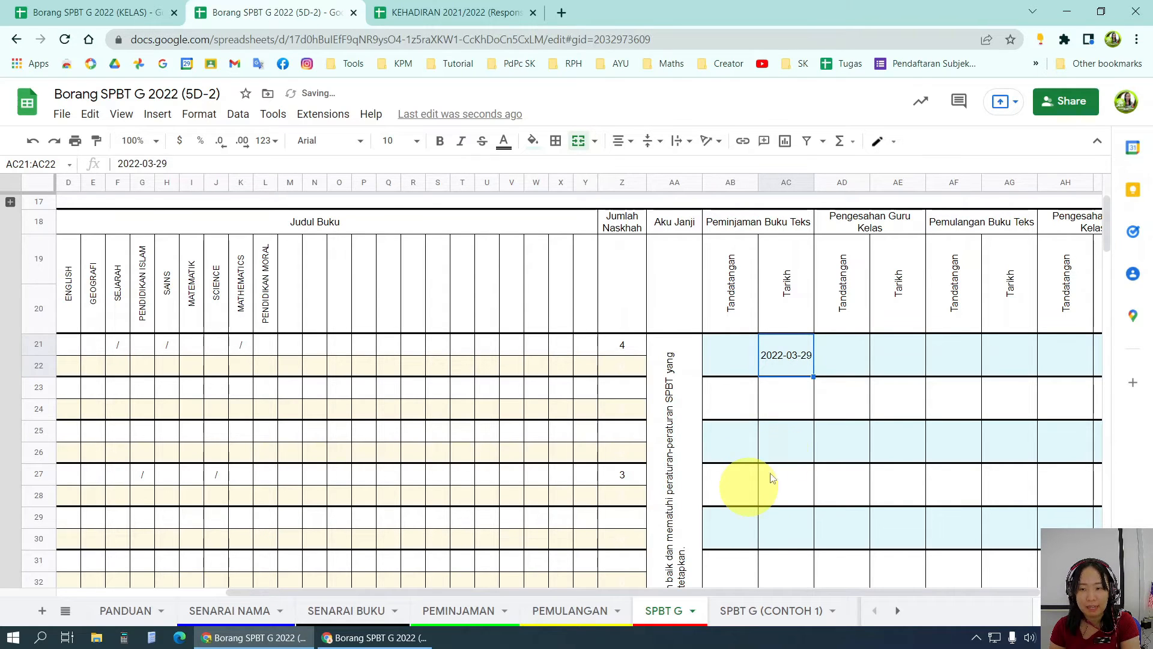
double_click(774, 355)
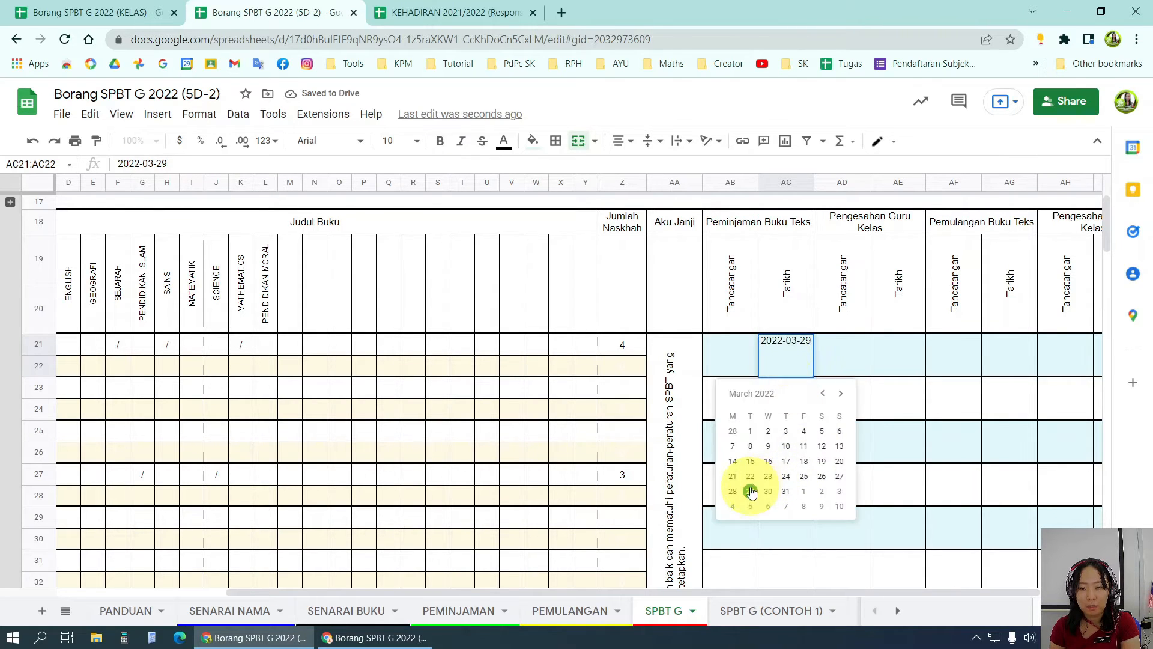
left_click(751, 462)
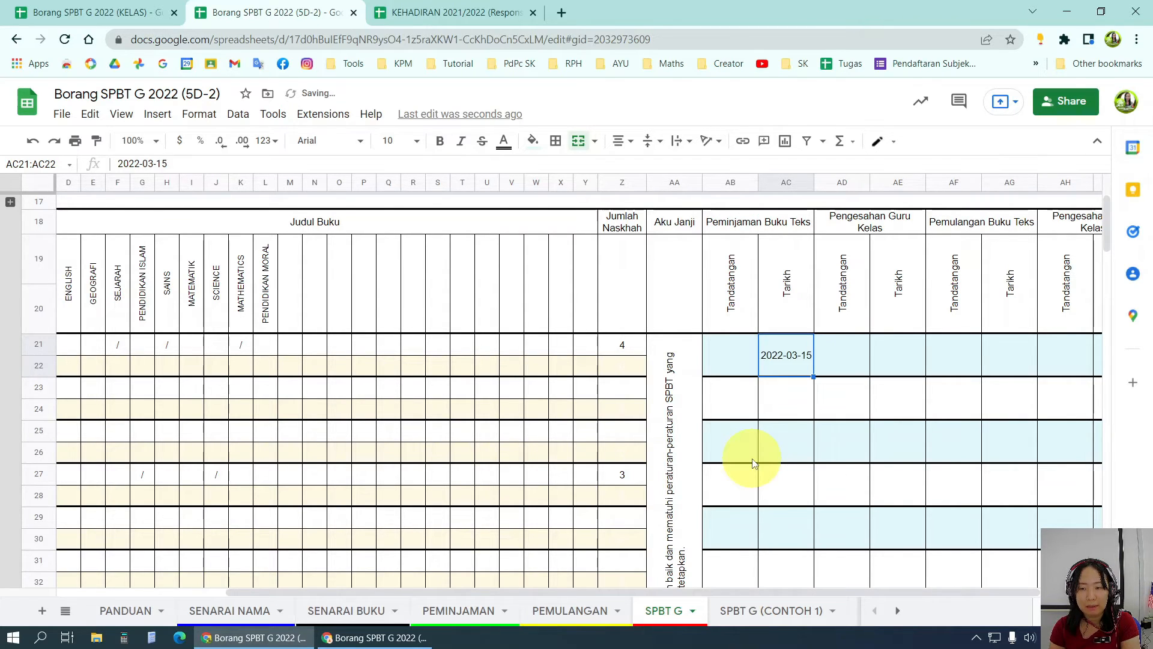
Step: Apply the Date number format to student 1's Tarikh cell AC21 under Peminjaman Buku Teks
left_click(841, 362)
left_click(786, 362)
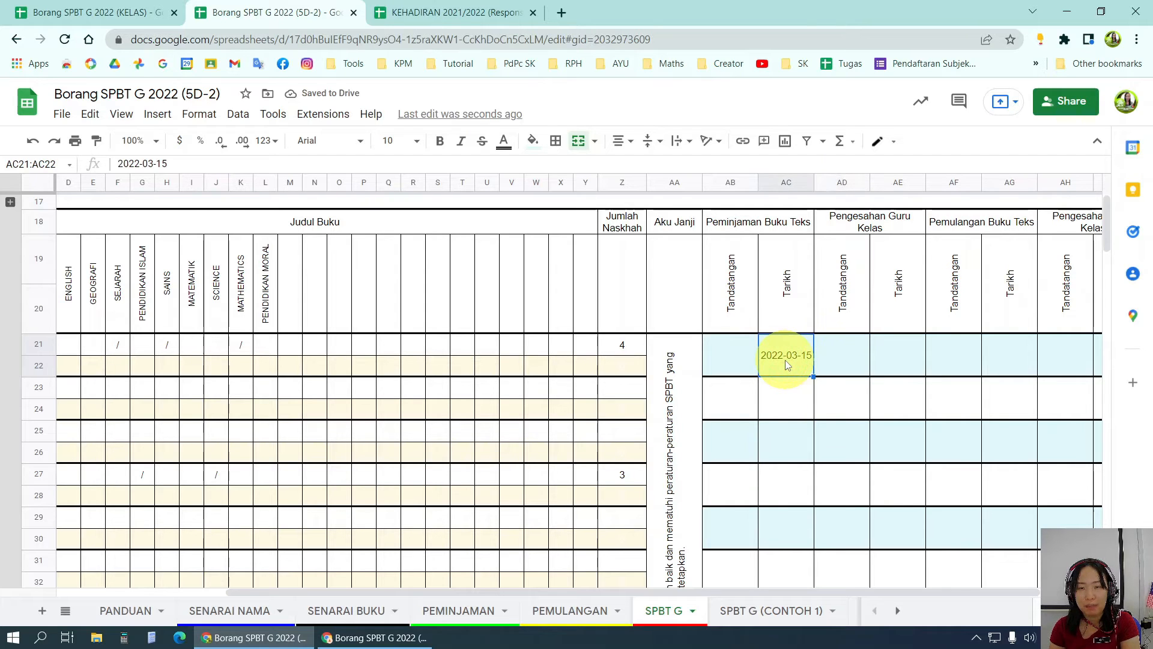
left_click(199, 116)
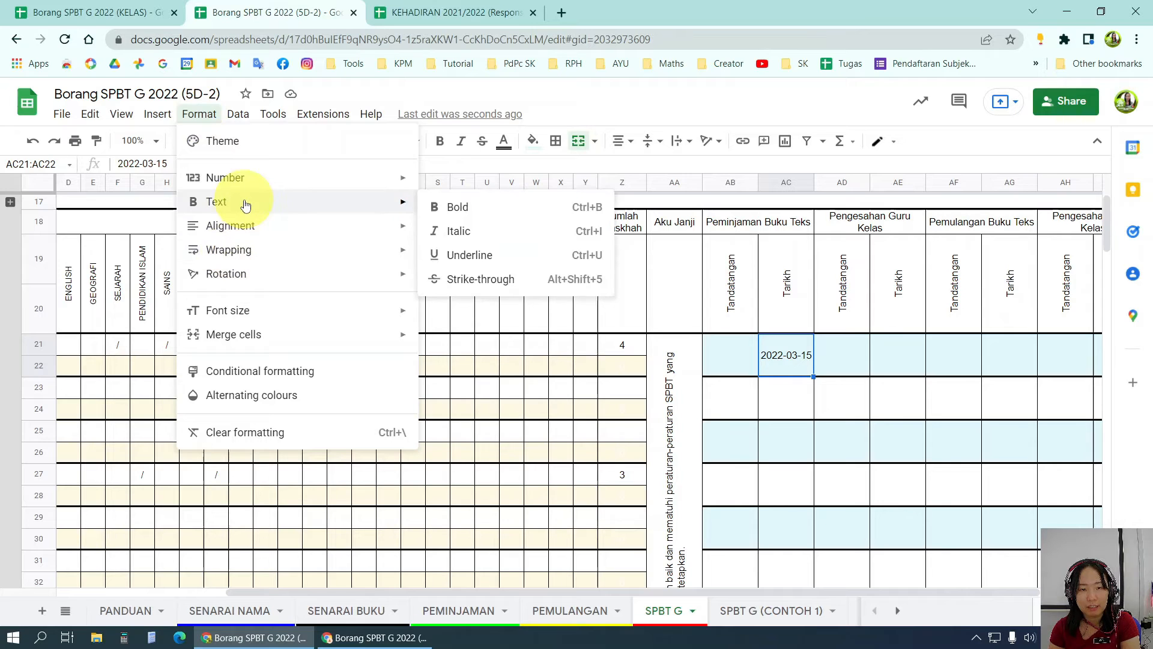
mouse_move(256, 189)
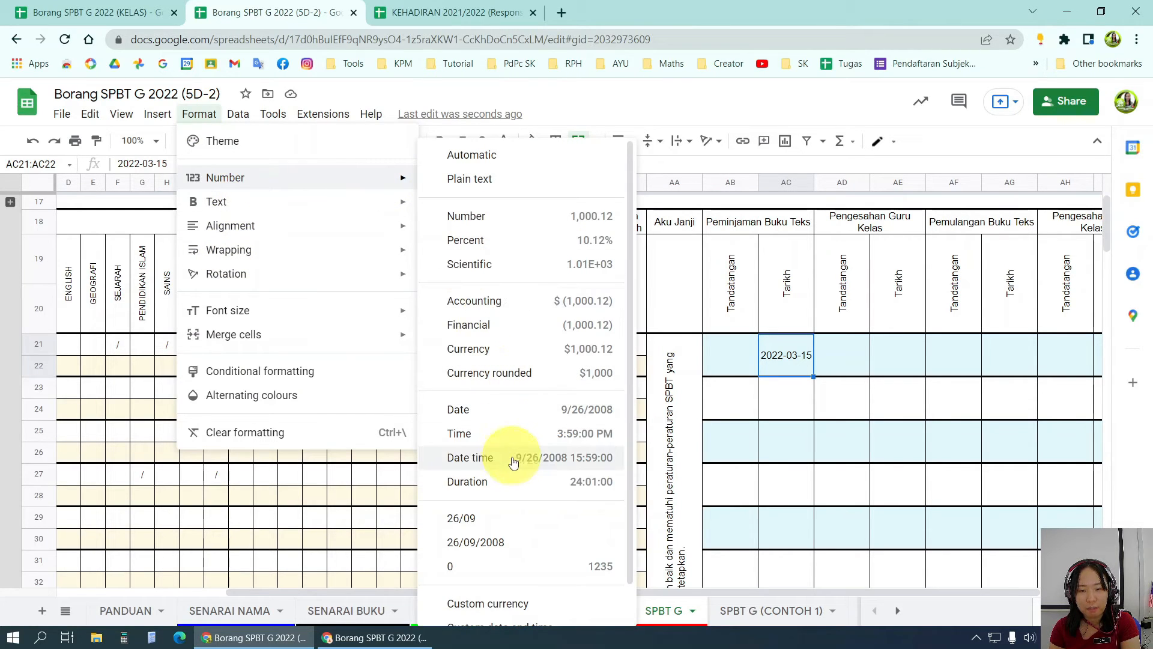
left_click(543, 409)
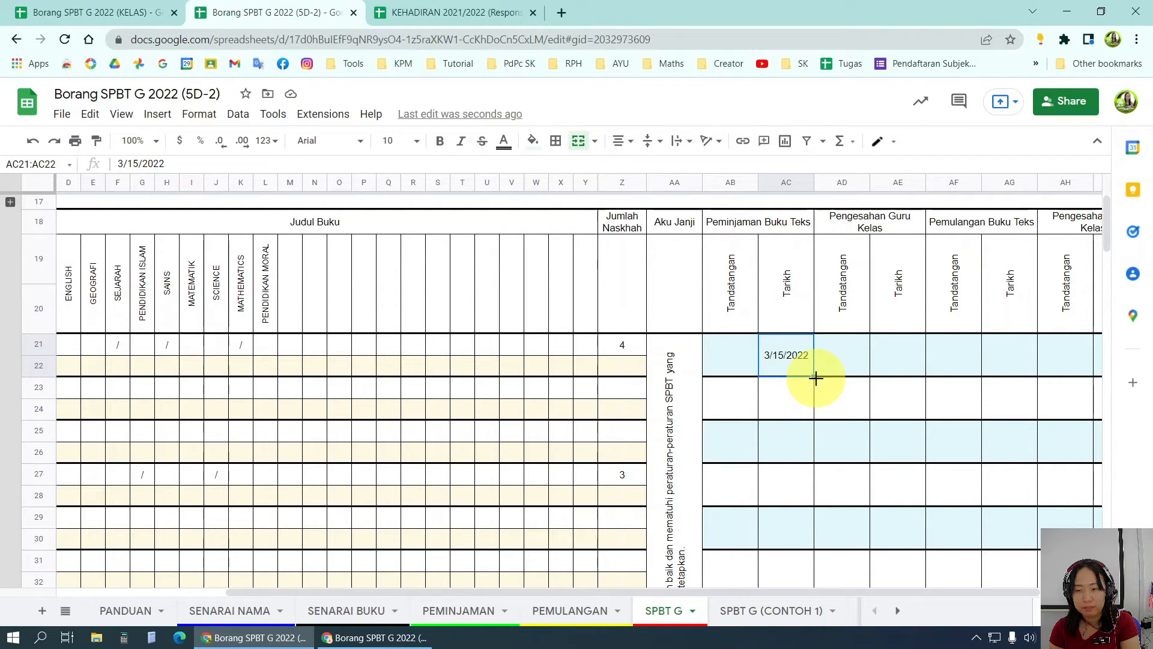
Step: Try filling the date down AC21:AC42, undo the fill and clear the date from AC21
mouse_move(815, 377)
left_mouse_down()
mouse_move(813, 607)
mouse_move(809, 387)
left_mouse_up()
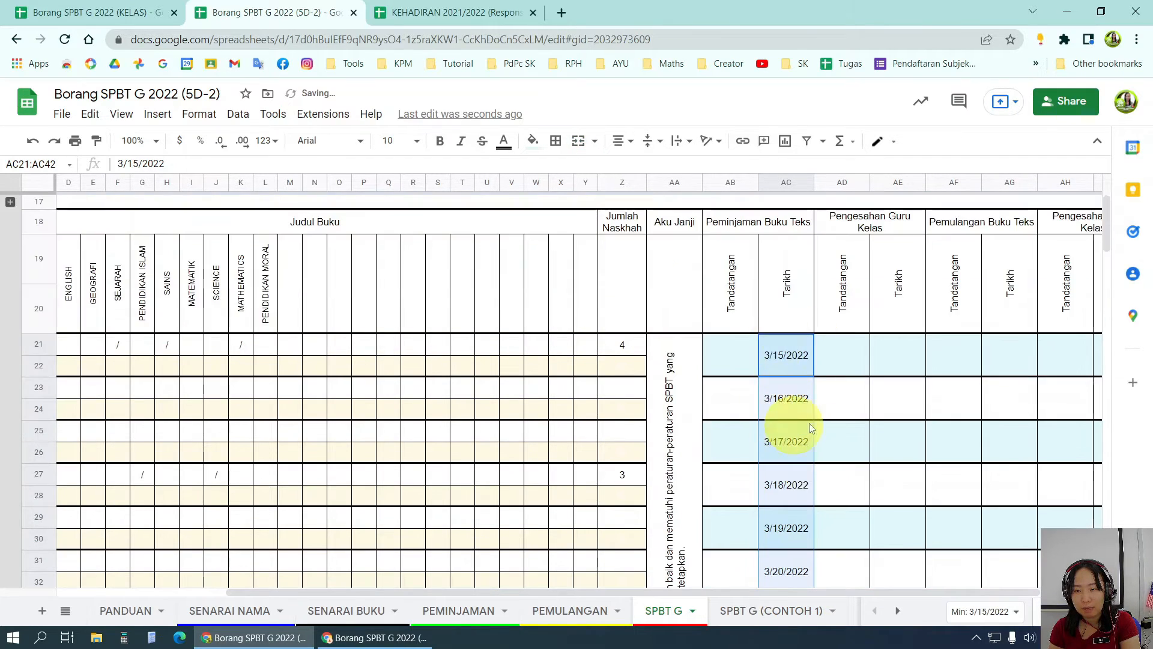
key("ctrl+z")
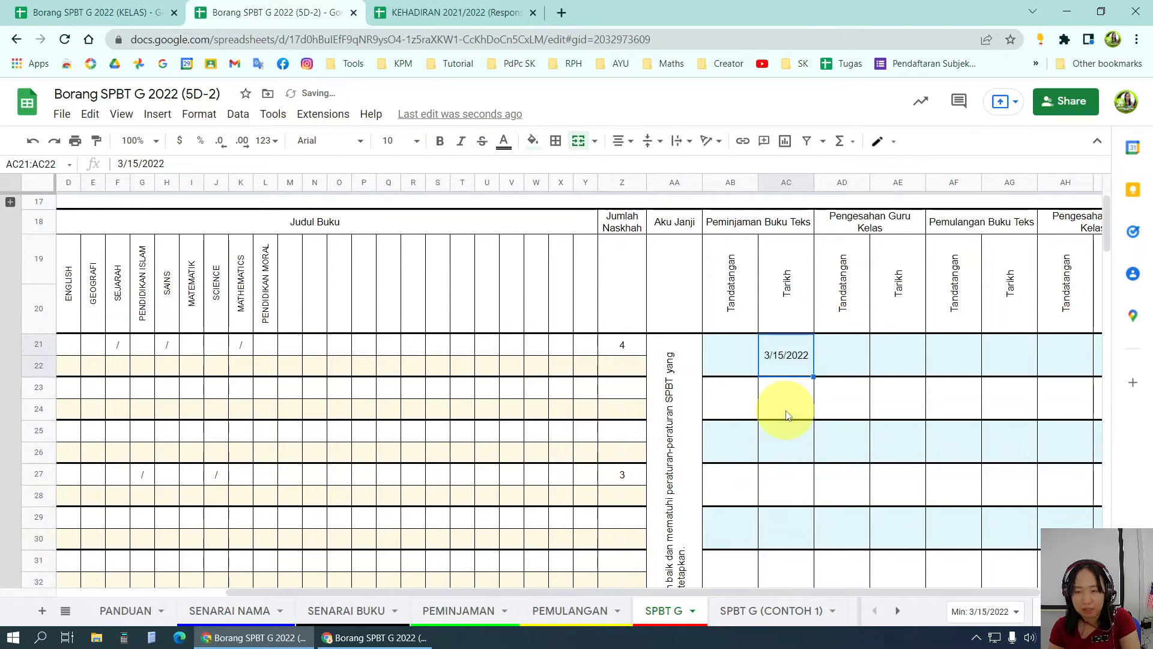
key("Delete")
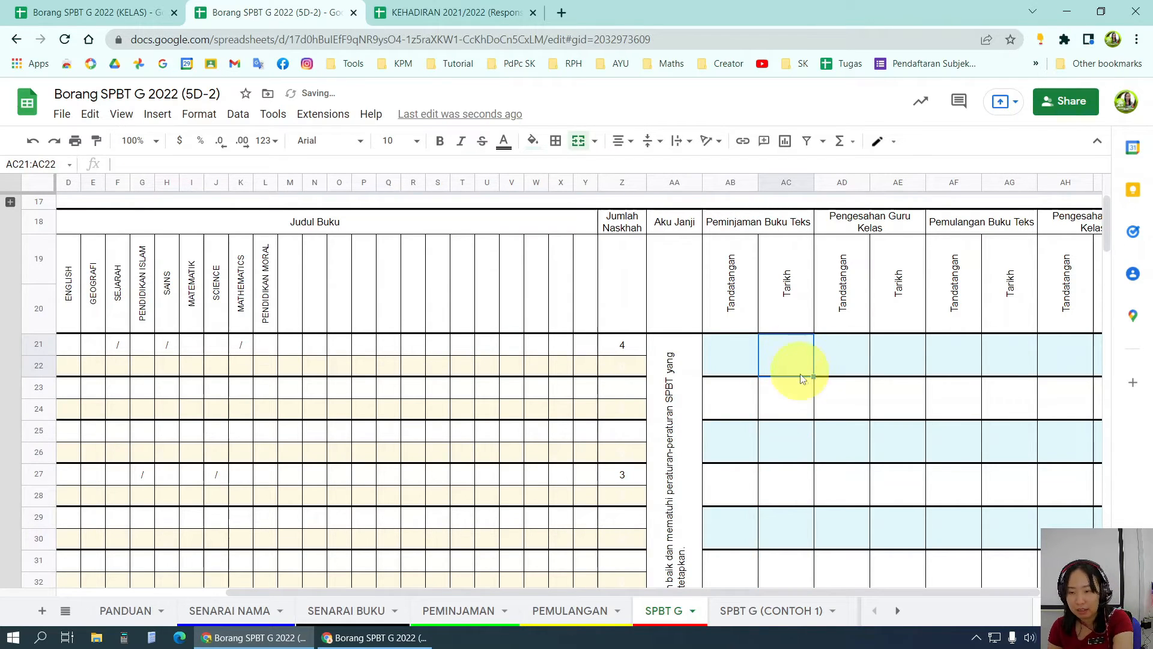
Step: Extend the emptied, date-formatted cell AC21 down the Peminjaman Buku Teks Tarikh column to row 42
scroll(810, 576, "down", 6)
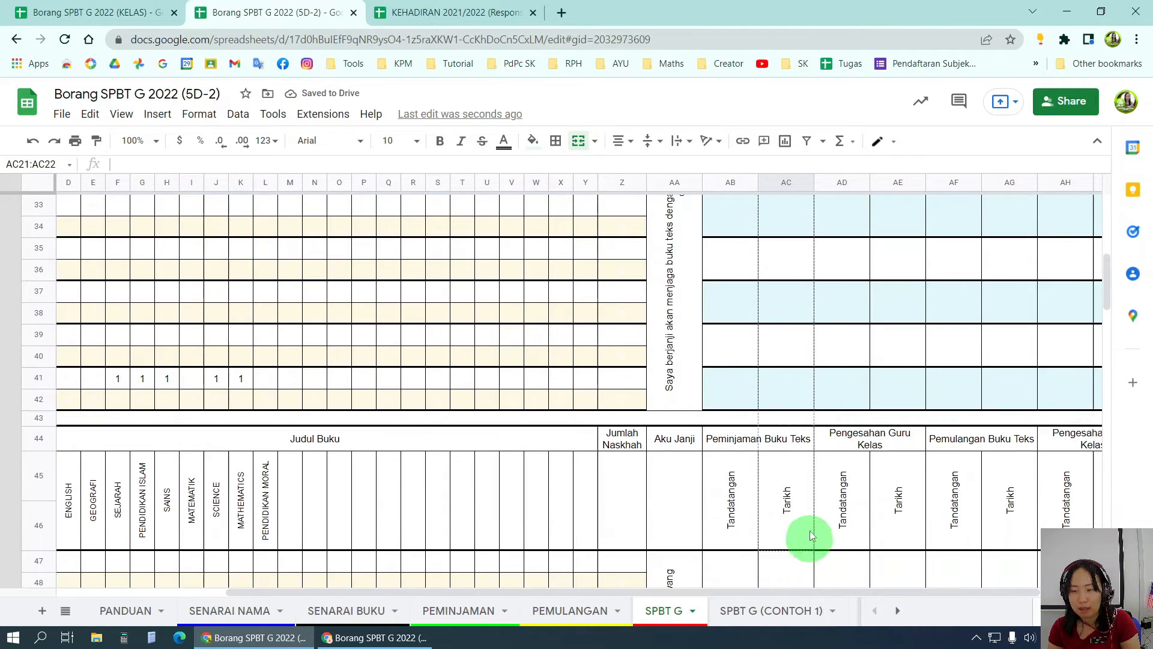
left_click(809, 403, "shift")
scroll(849, 438, "up", 6)
Step: Copy AC21:AC42 into the Tarikh columns of Pengesahan Guru Kelas and Pemulangan Buku Teks, starting at AE21 and AG21
left_click(800, 361)
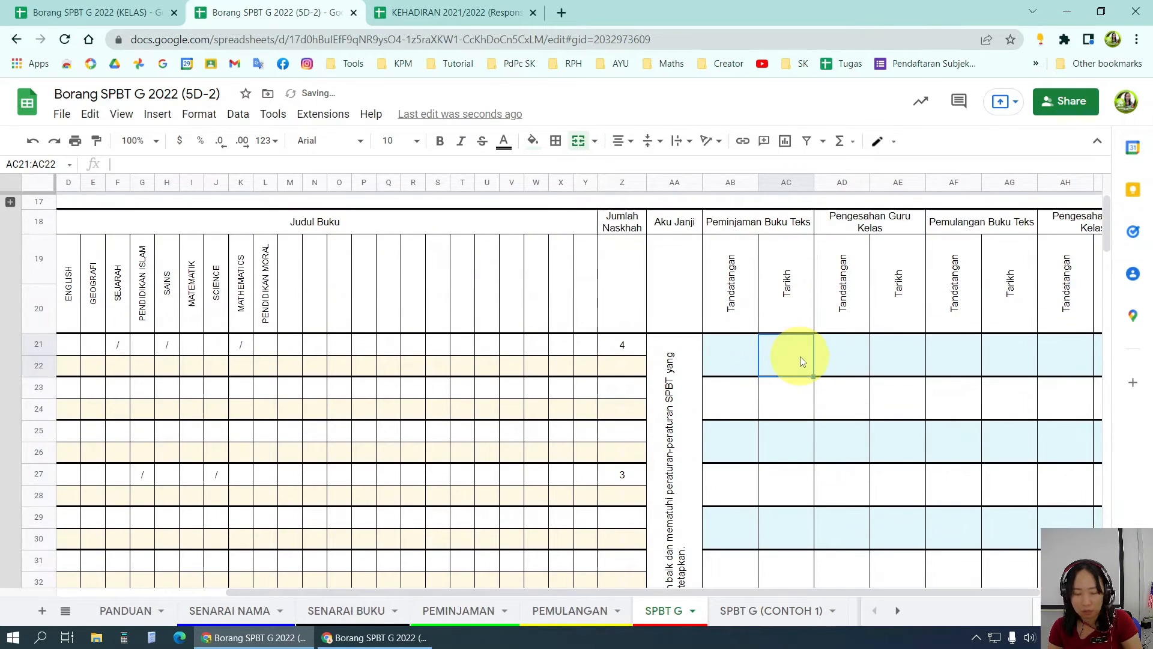
scroll(800, 361, "down", 6)
left_click(794, 412, "shift")
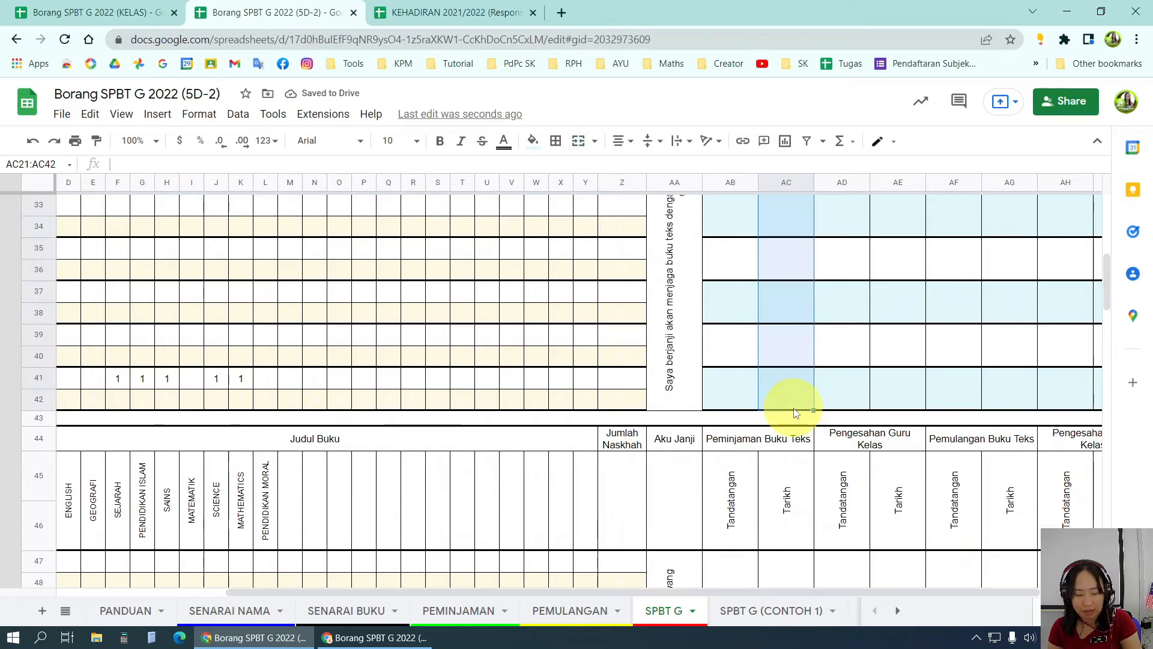
scroll(919, 414, "up", 6)
left_click(909, 359)
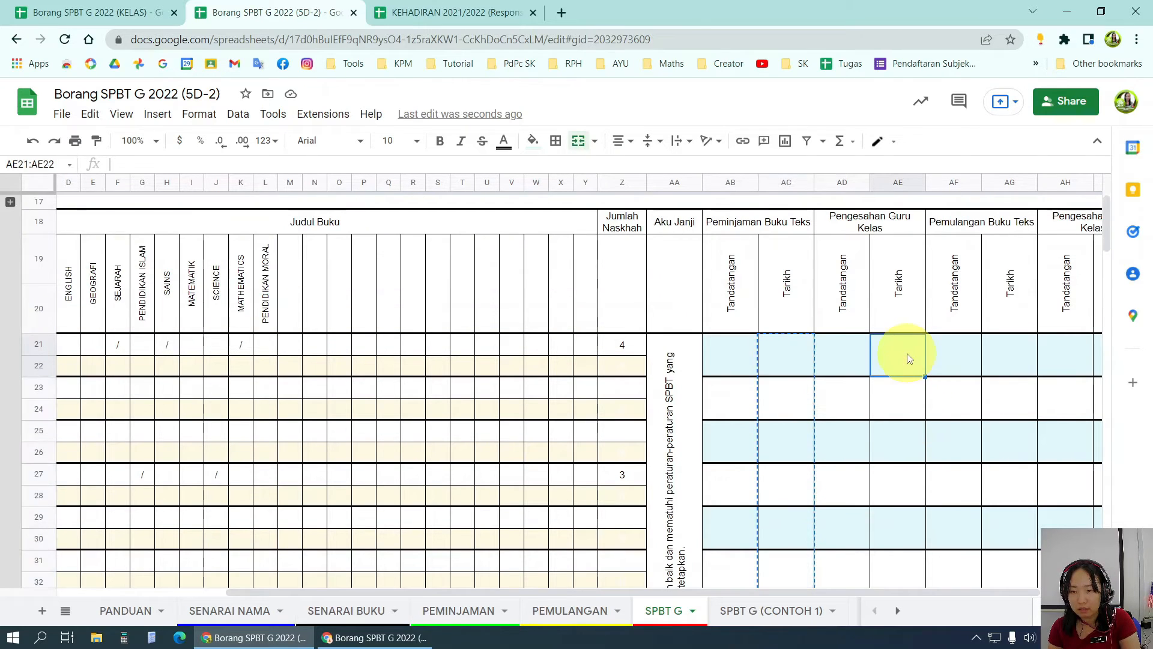
key("ctrl+v")
left_click(1007, 357)
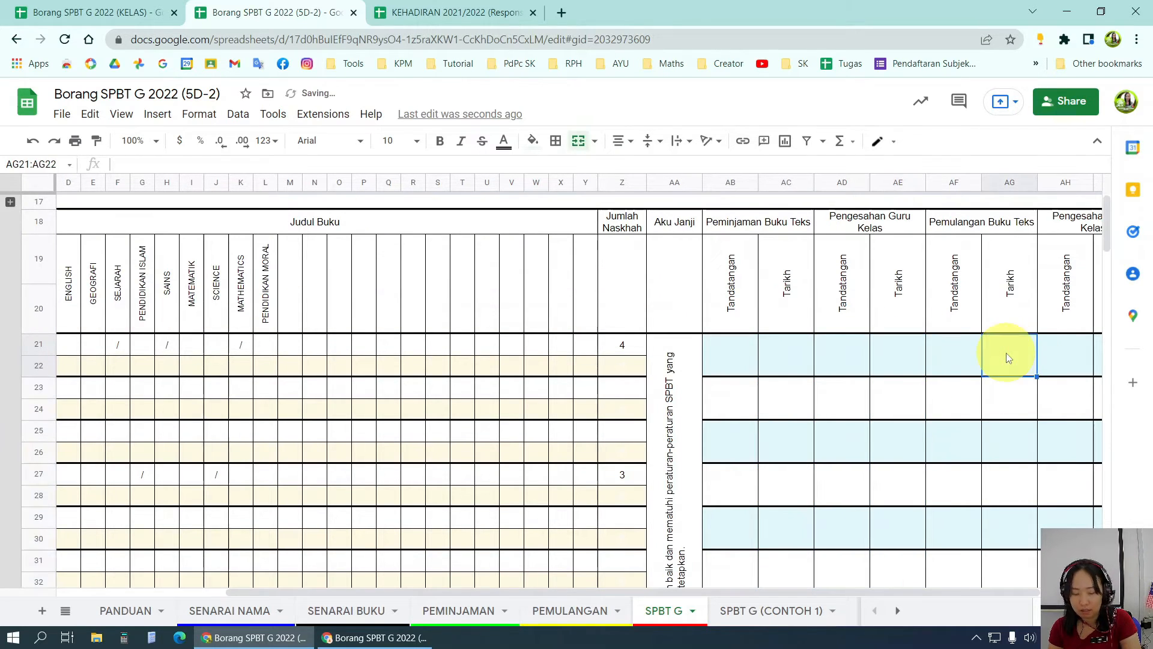
key("ctrl+v")
Step: Test the date format with 15 March 2022 in AE21 and 8 March 2022 in AG21, and clear both cells
double_click(889, 360)
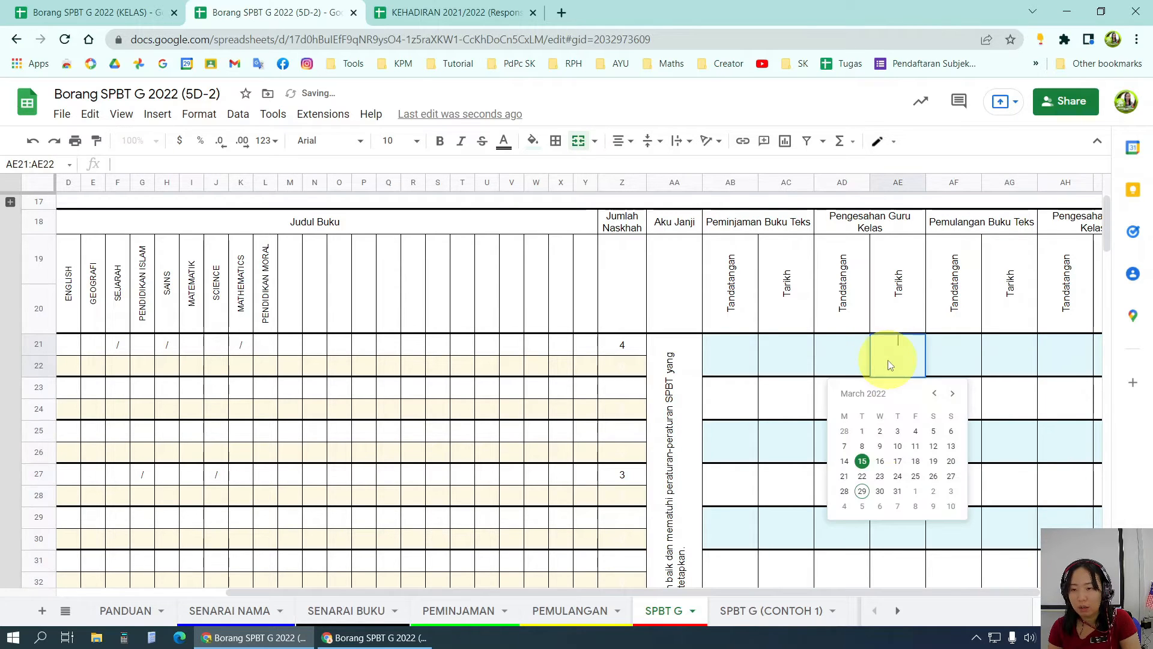
left_click(865, 464)
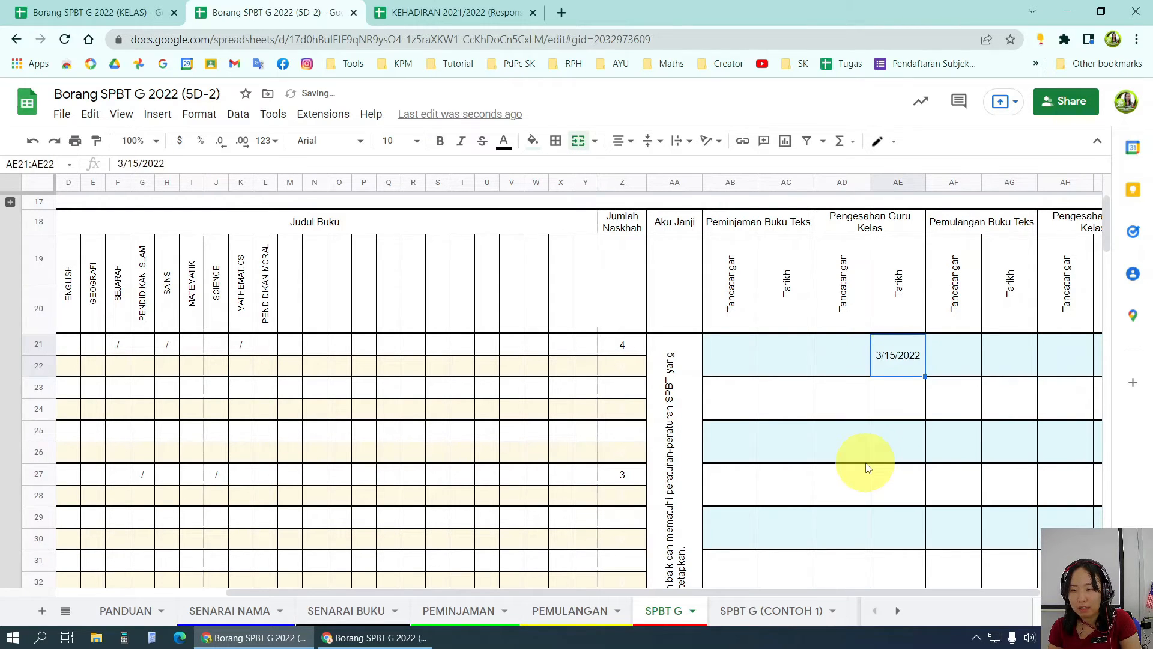
double_click(1005, 354)
left_click(973, 447)
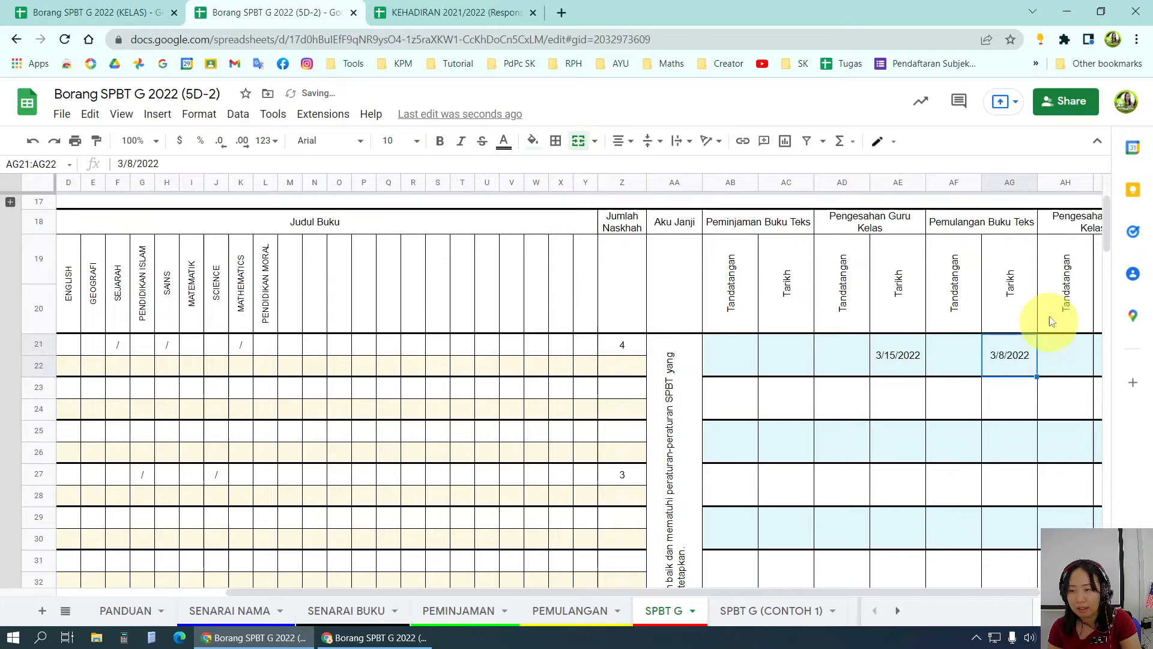
key("Delete")
left_click(906, 367)
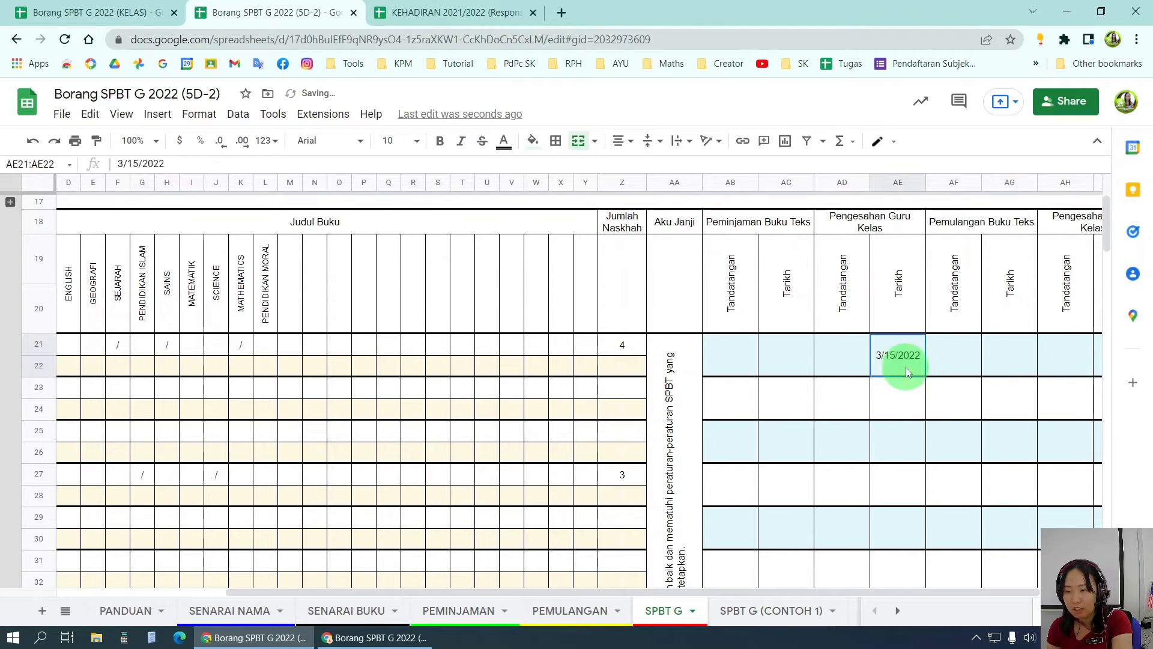
key("Delete")
Step: Copy AG21:AG42 into the last Pengesahan Guru Kelas Tarikh column, AI21:AI42, and test the date picker in AI21
left_click(745, 366)
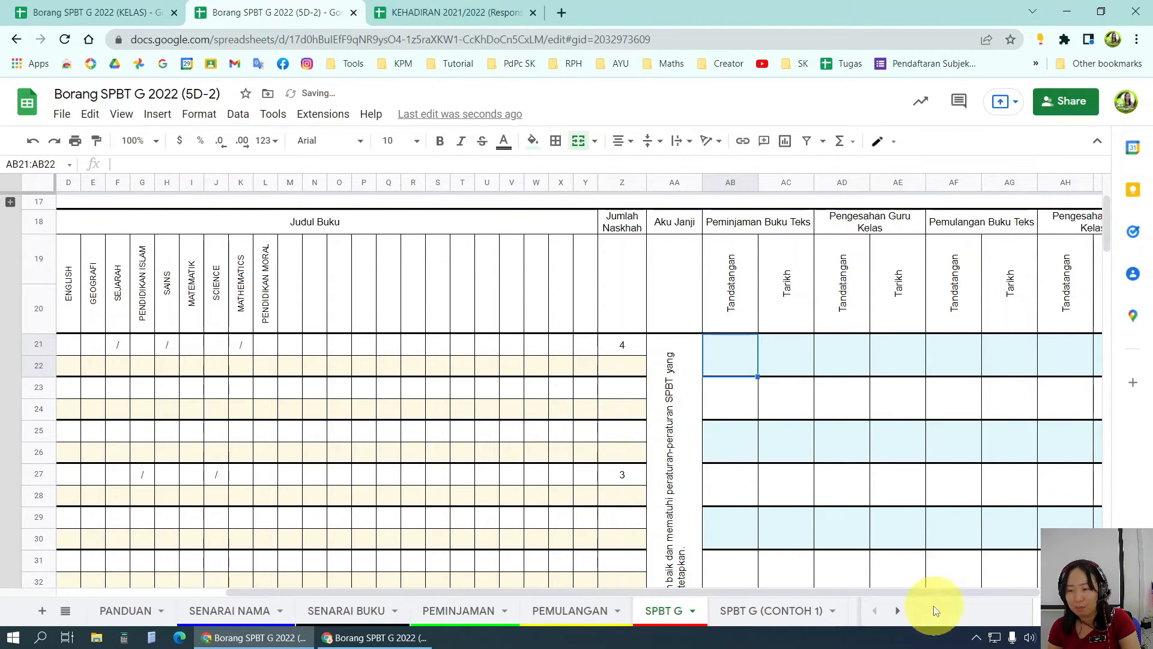
left_click_drag(937, 594, 996, 601)
left_click(1073, 366)
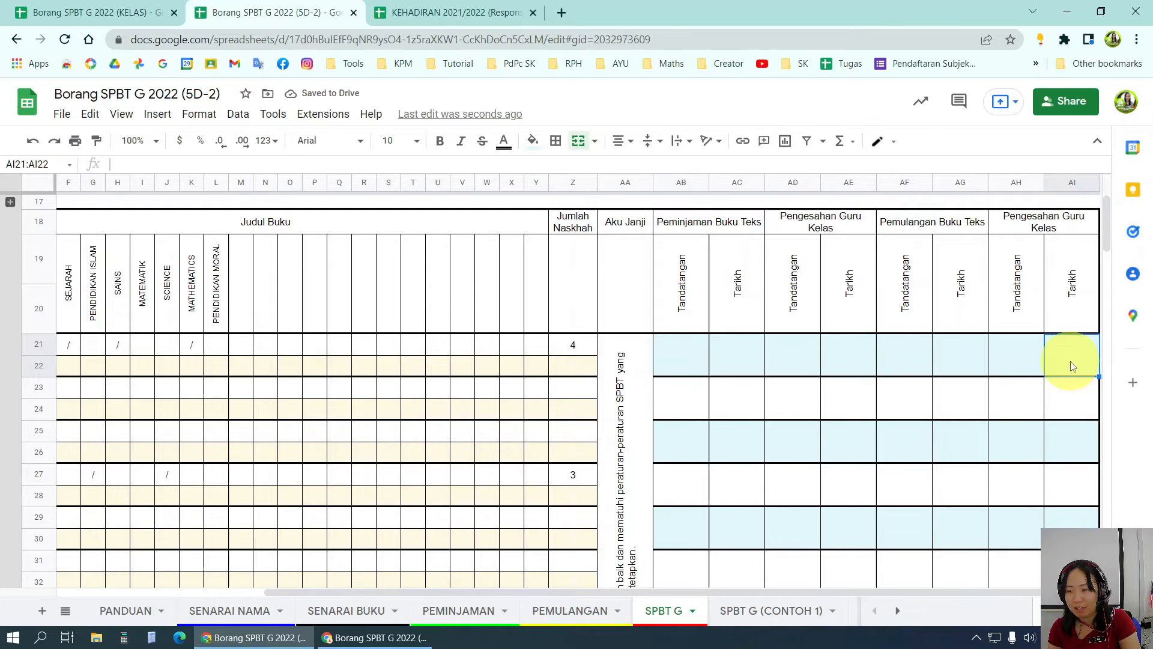
left_click(973, 369)
left_click(975, 396, "shift")
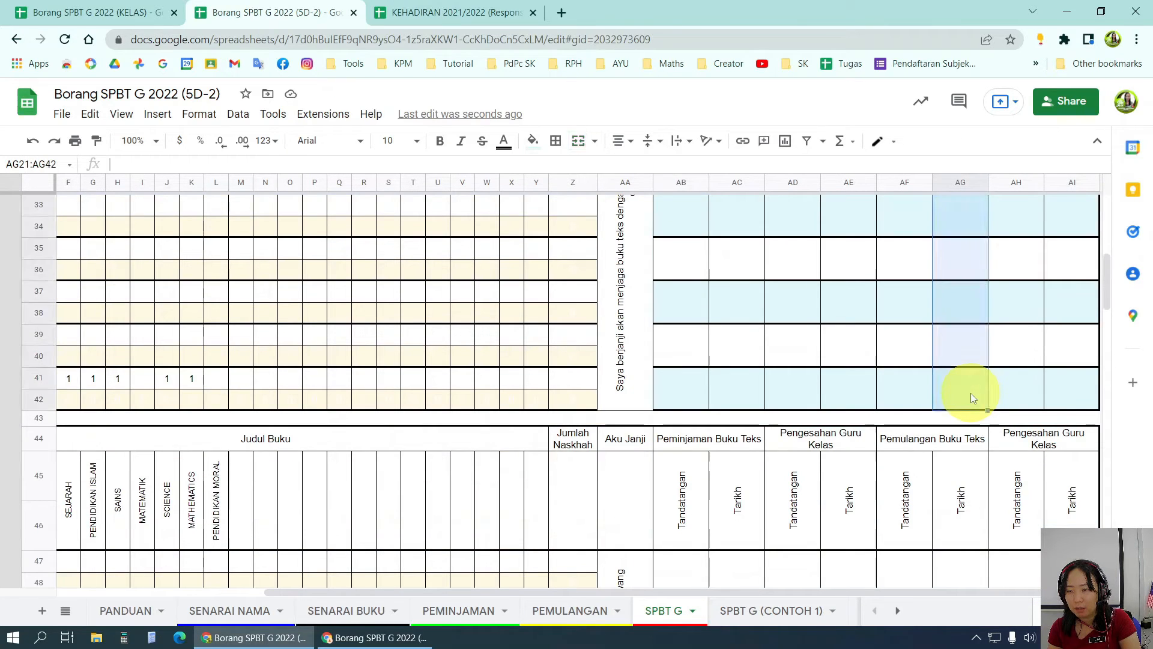
key("ctrl+c")
scroll(1021, 391, "up", 5)
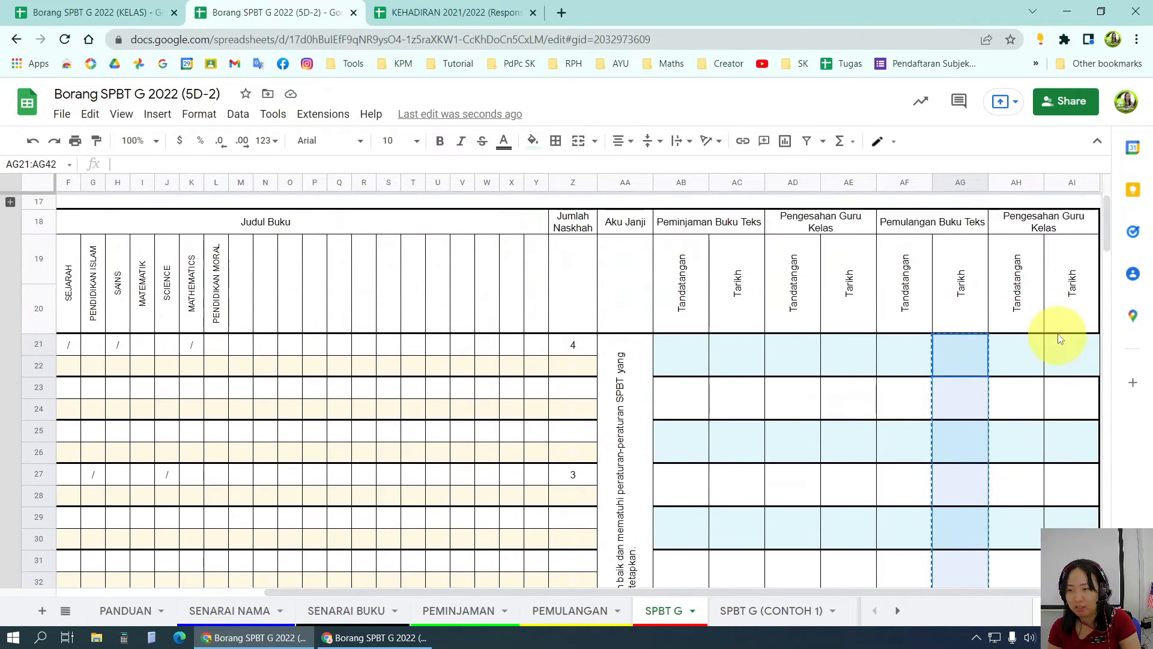
left_click(1076, 359)
scroll(1076, 359, "down", 5)
left_click(1073, 457, "shift")
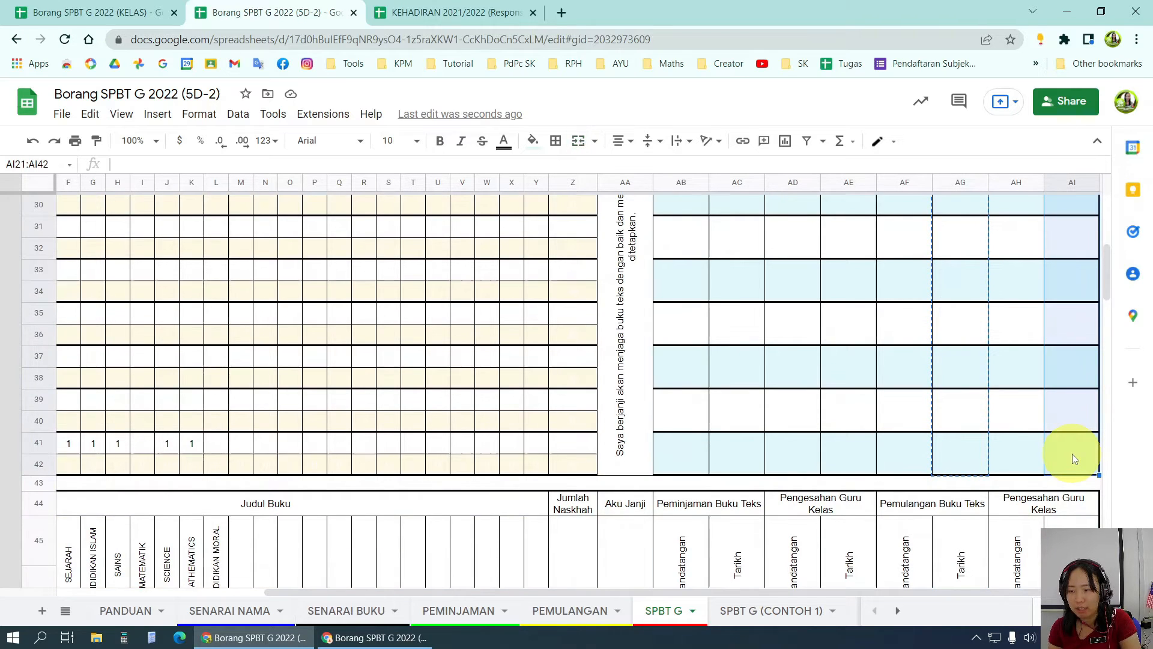
key("ctrl+v")
scroll(1073, 454, "up", 5)
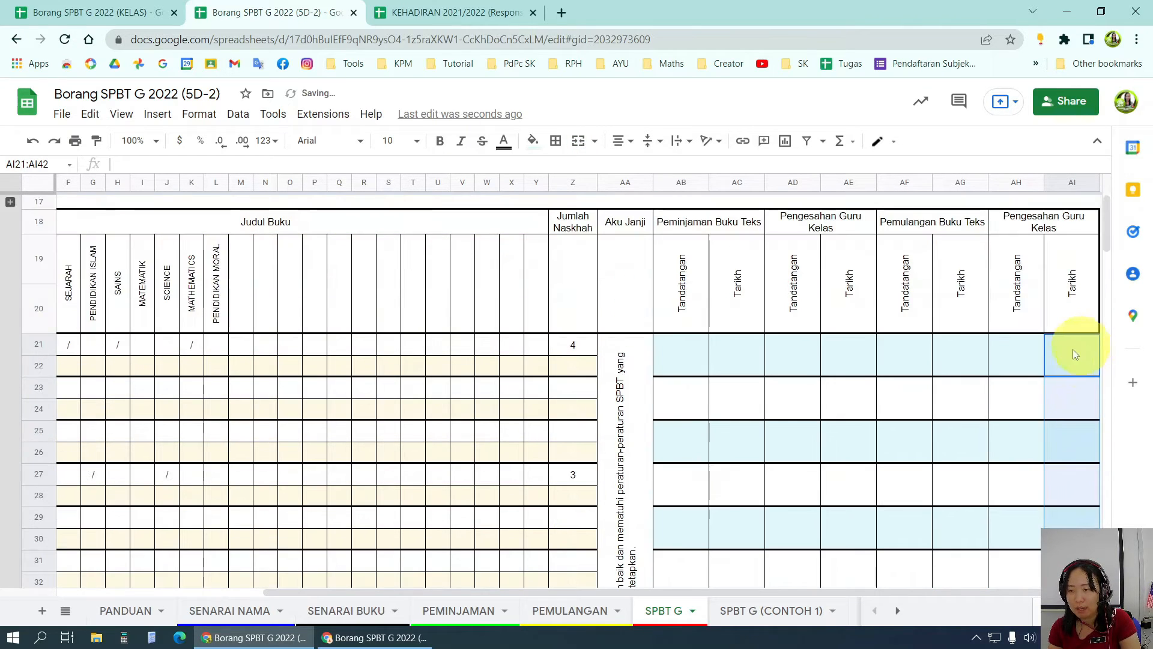
double_click(1070, 353)
left_click(1036, 445)
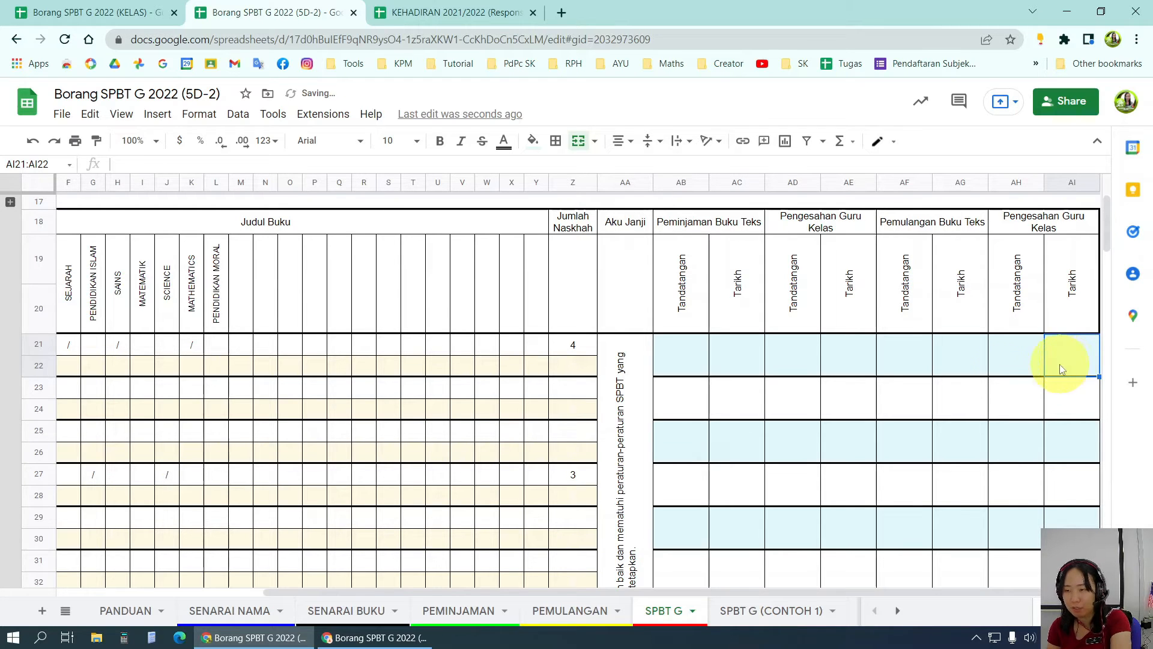
Step: Copy the signature and date cells AB21:AI42 into the second and third student blocks, starting at AB47 and AB73
left_click(689, 364)
scroll(1031, 495, "down", 4)
left_click(1074, 517, "shift")
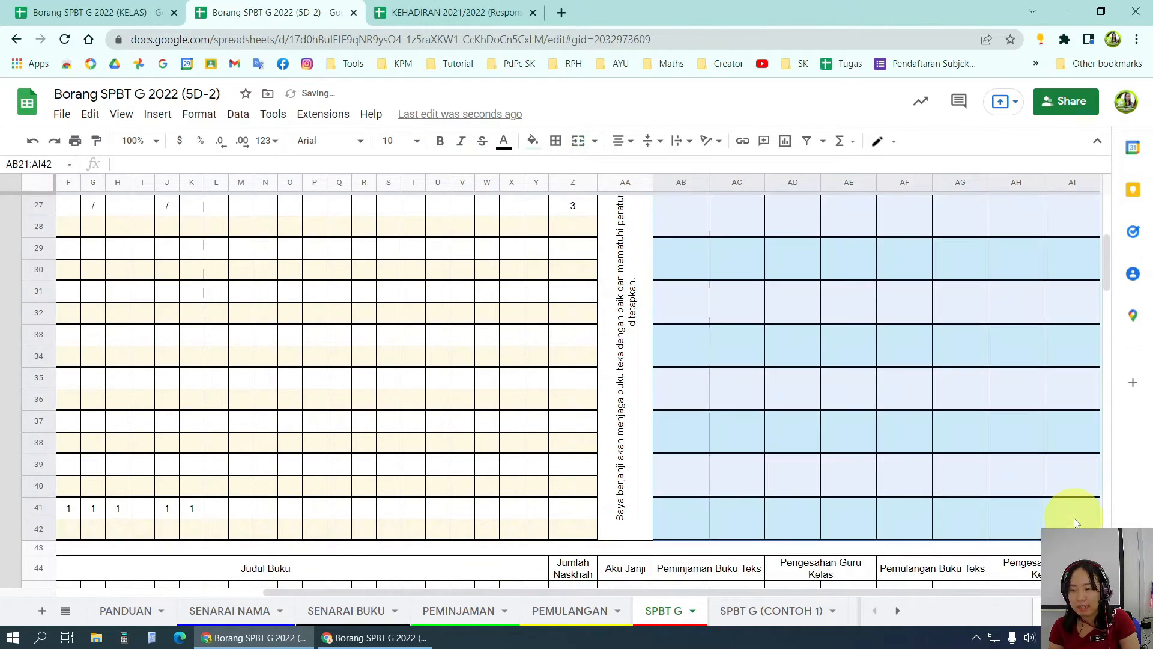
key("ctrl+c")
scroll(1034, 515, "down", 4)
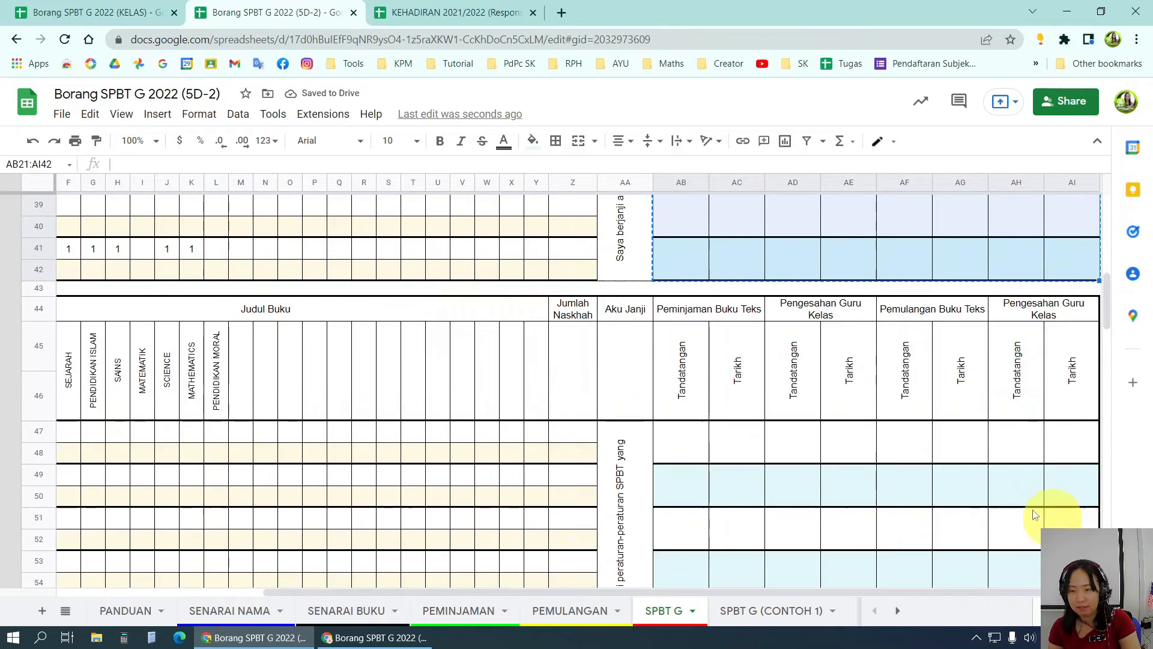
left_click(683, 448)
key("ctrl+v")
scroll(1017, 497, "down", 5)
scroll(1058, 522, "down", 5)
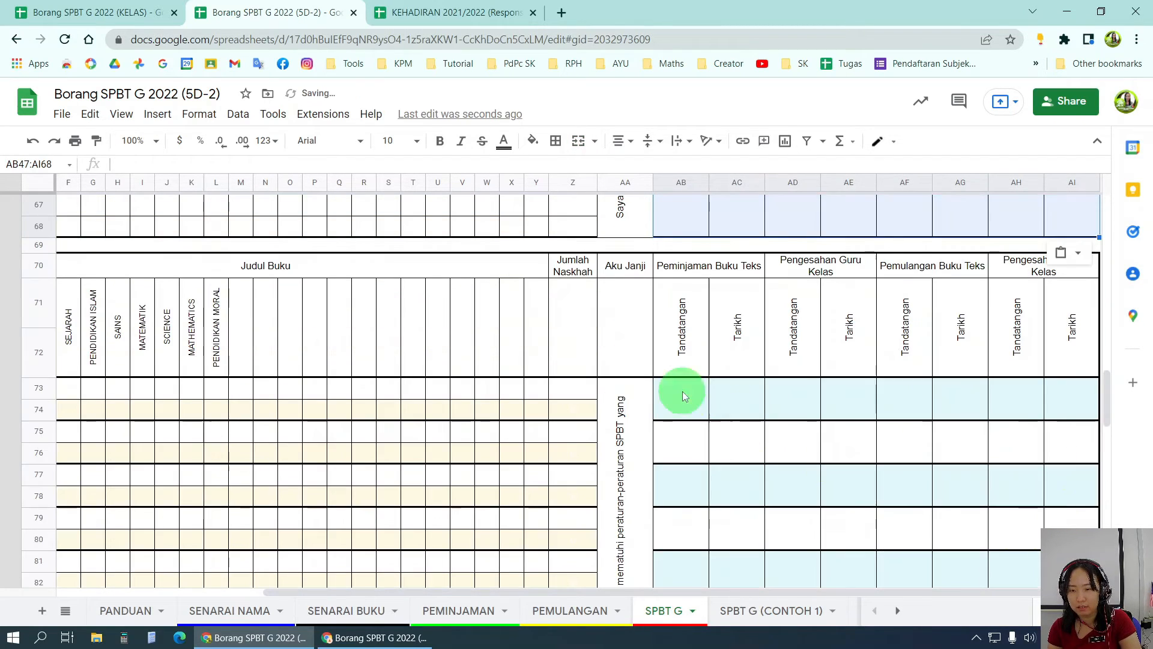
left_click(683, 394)
key("ctrl+v")
Step: Copy the date settings of the signature and date cells AB21:AI42 into the fourth student block, AB99:AI120
scroll(682, 393, "down", 6)
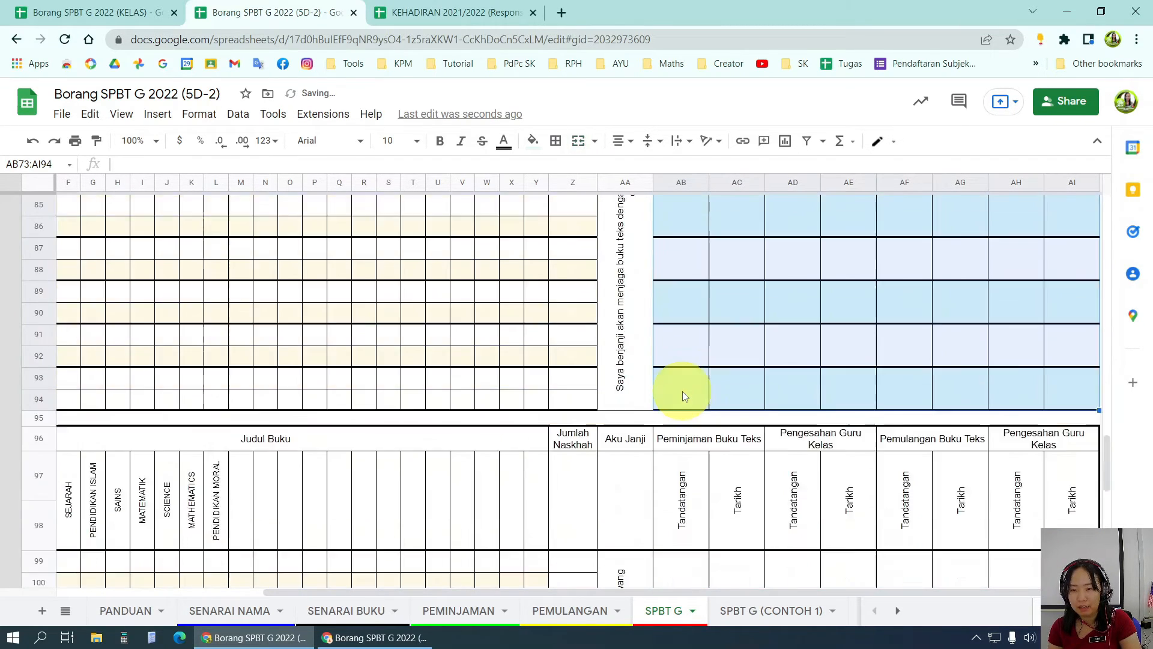
left_click(680, 510)
scroll(681, 509, "down", 6)
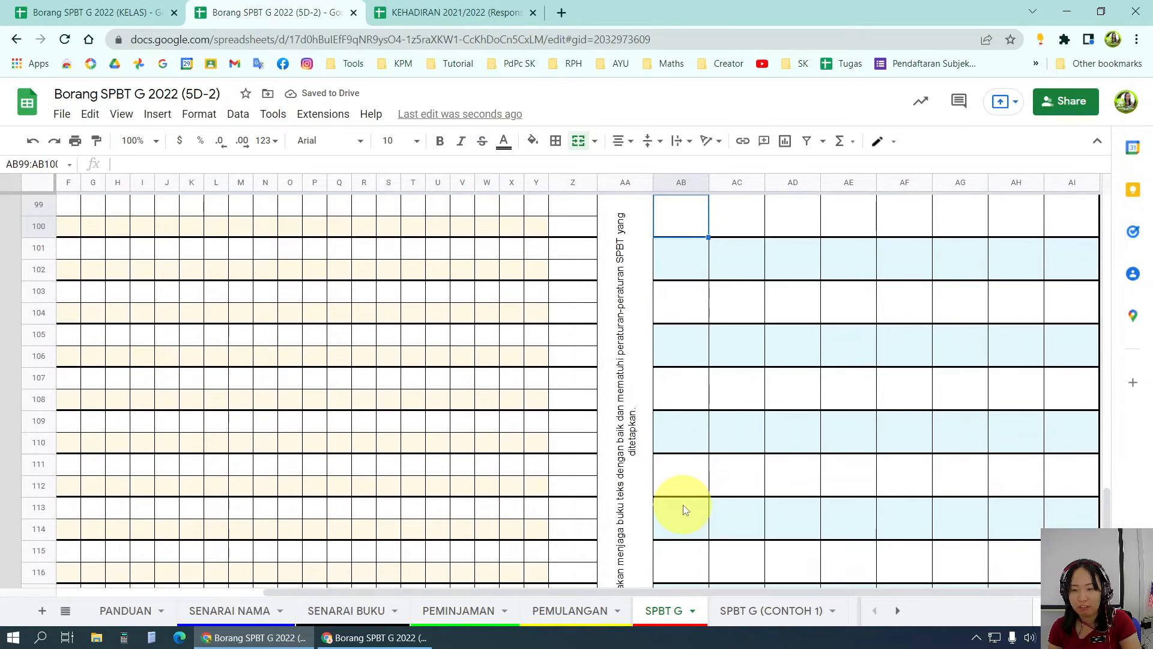
left_click(1075, 520, "shift")
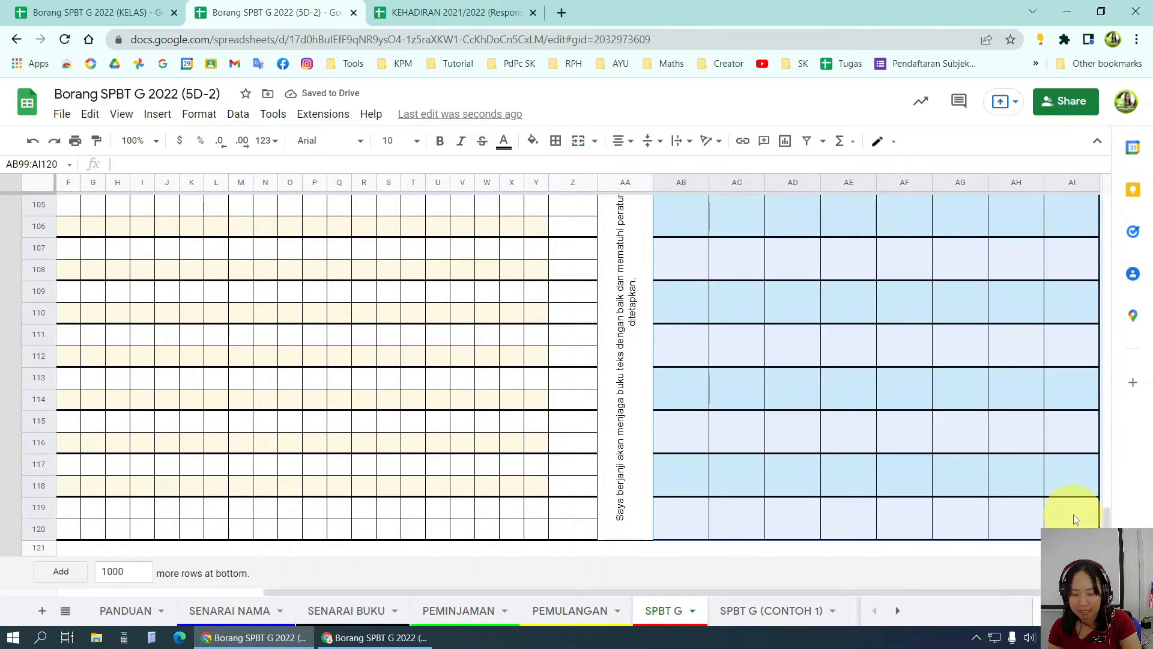
scroll(1075, 521, "up", 10)
Step: Test the date picker in AC99 with 5 April 2022 and clear the cell
scroll(1075, 520, "down", 4)
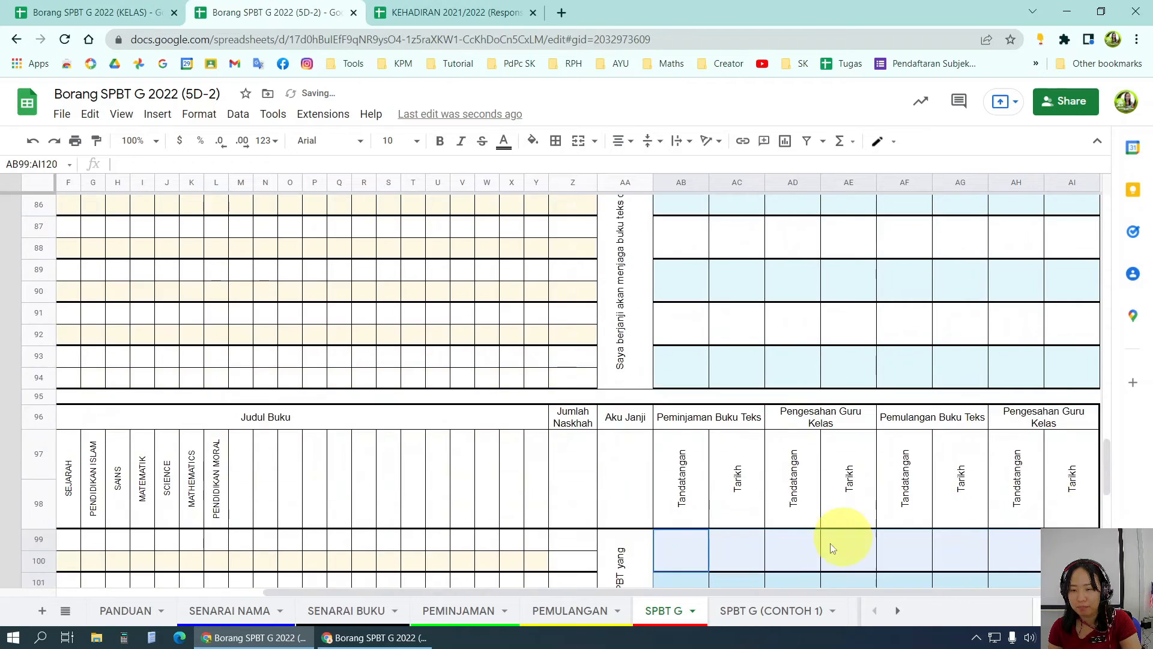
scroll(750, 560, "down", 3)
double_click(734, 367)
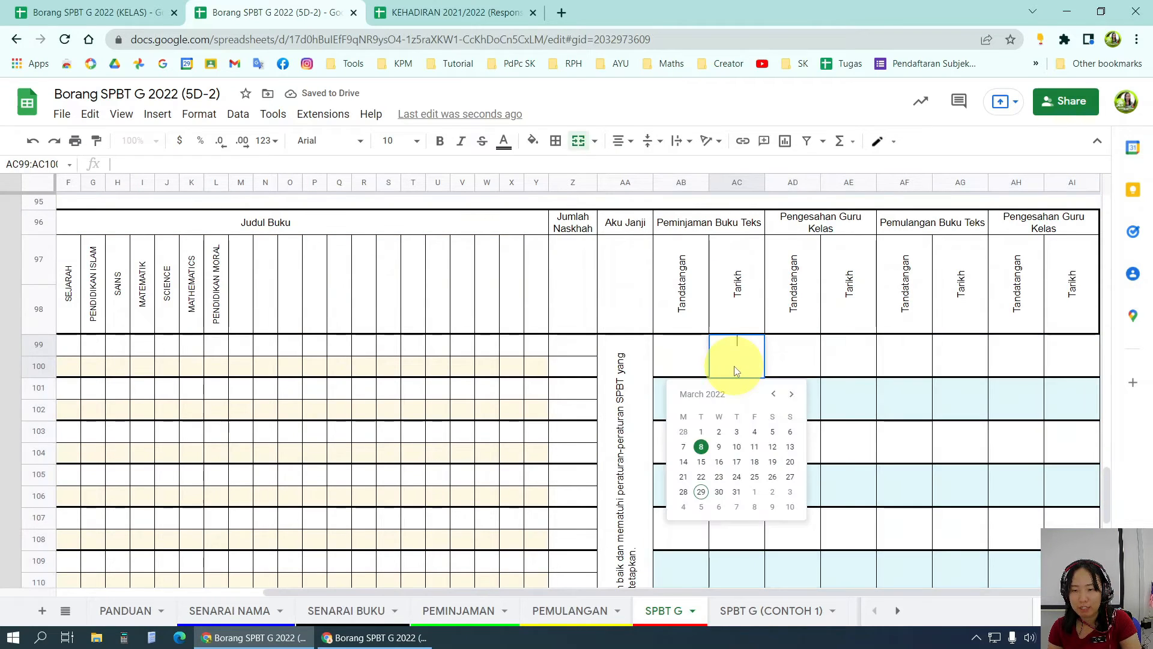
left_click(701, 506)
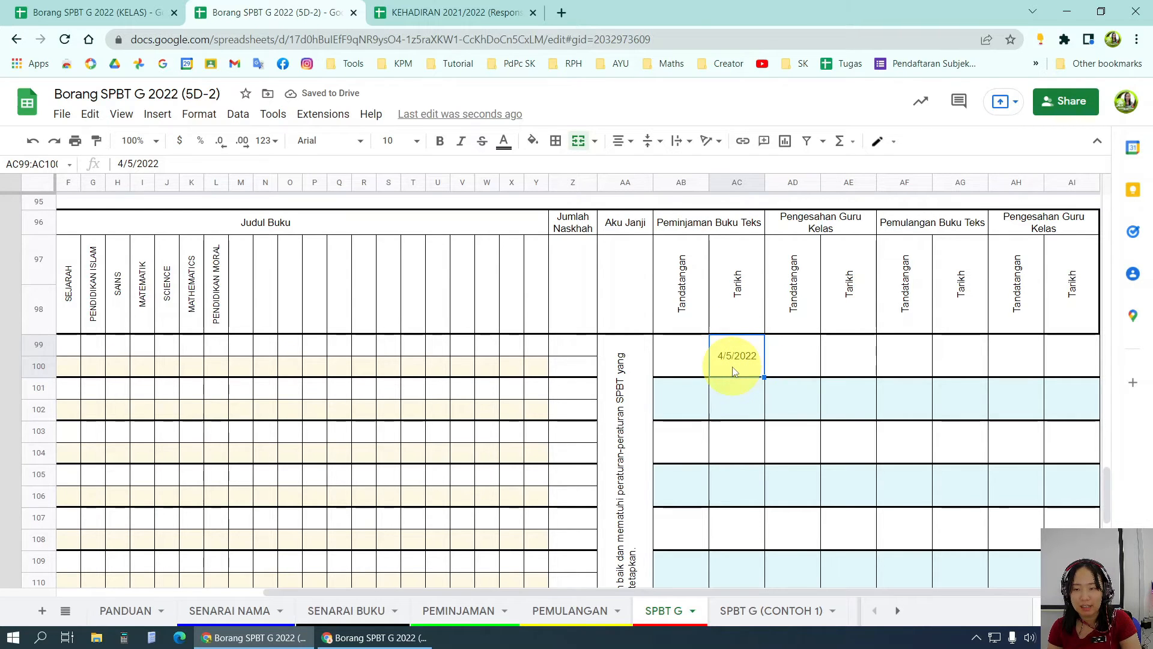
key("Delete")
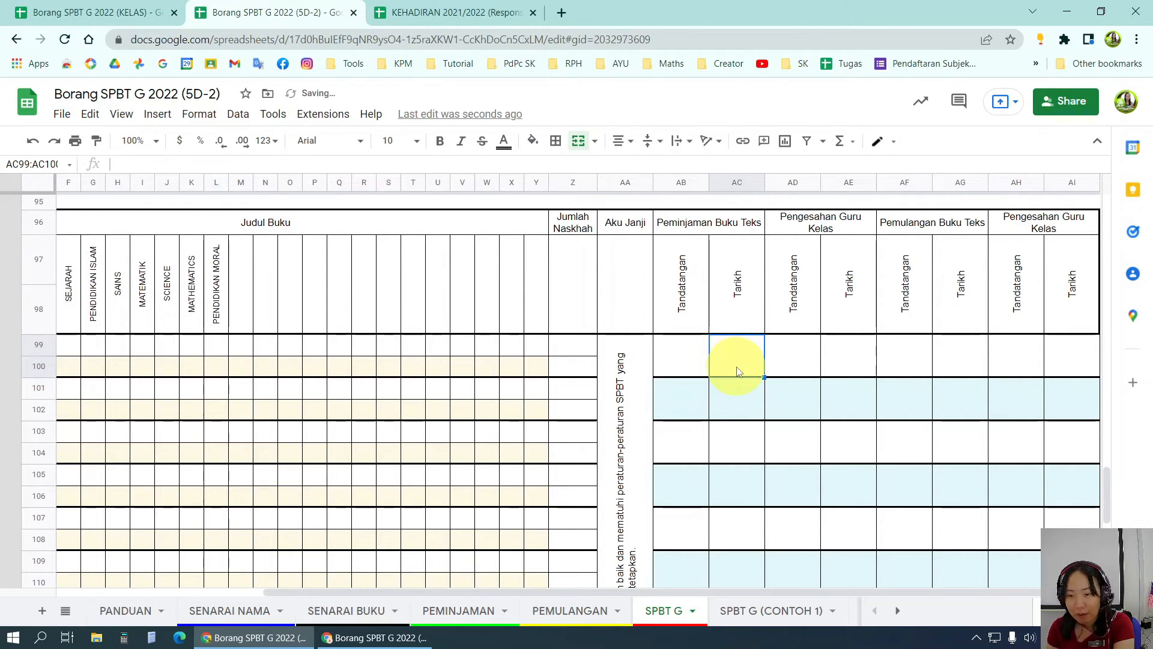
Step: Enter 15 March 2022 as the Peminjaman Buku Teks Tarikh for student 1 in AC21
scroll(738, 371, "up", 15)
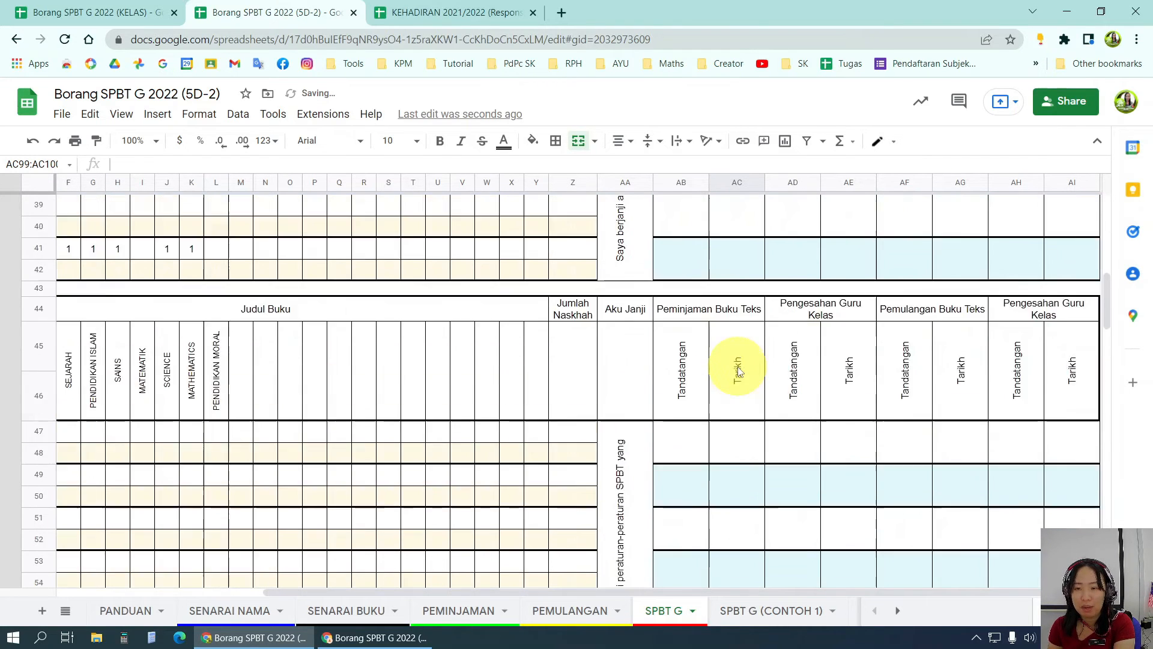
scroll(738, 371, "up", 5)
left_click(745, 359)
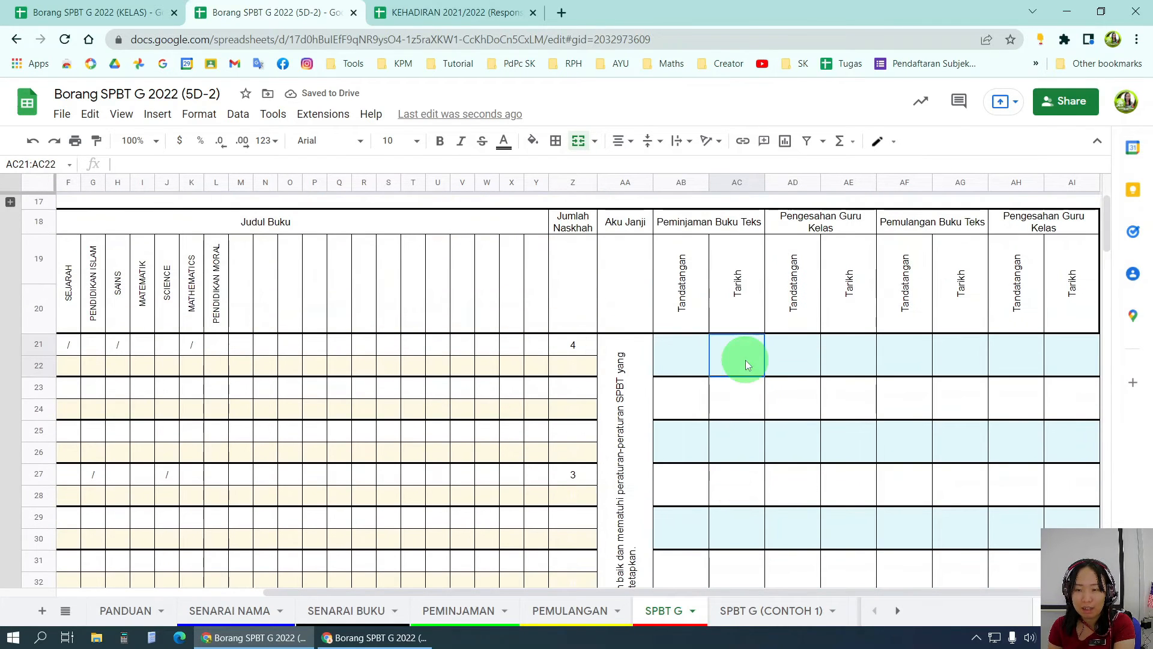
scroll(763, 537, "down", 3)
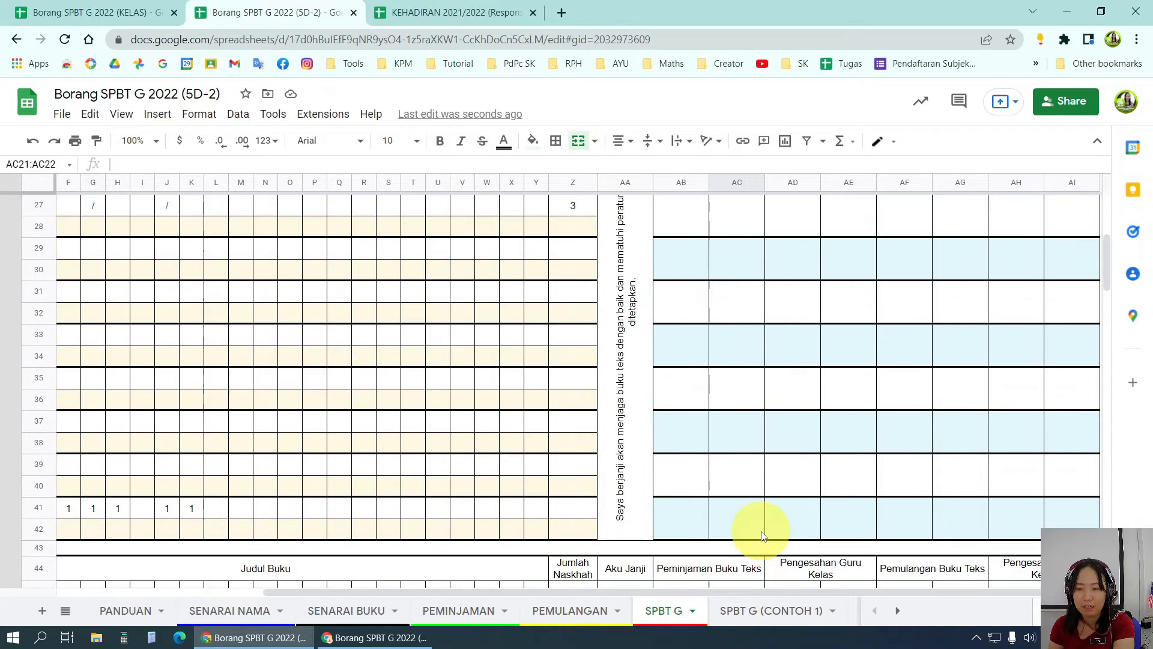
scroll(756, 537, "up", 3)
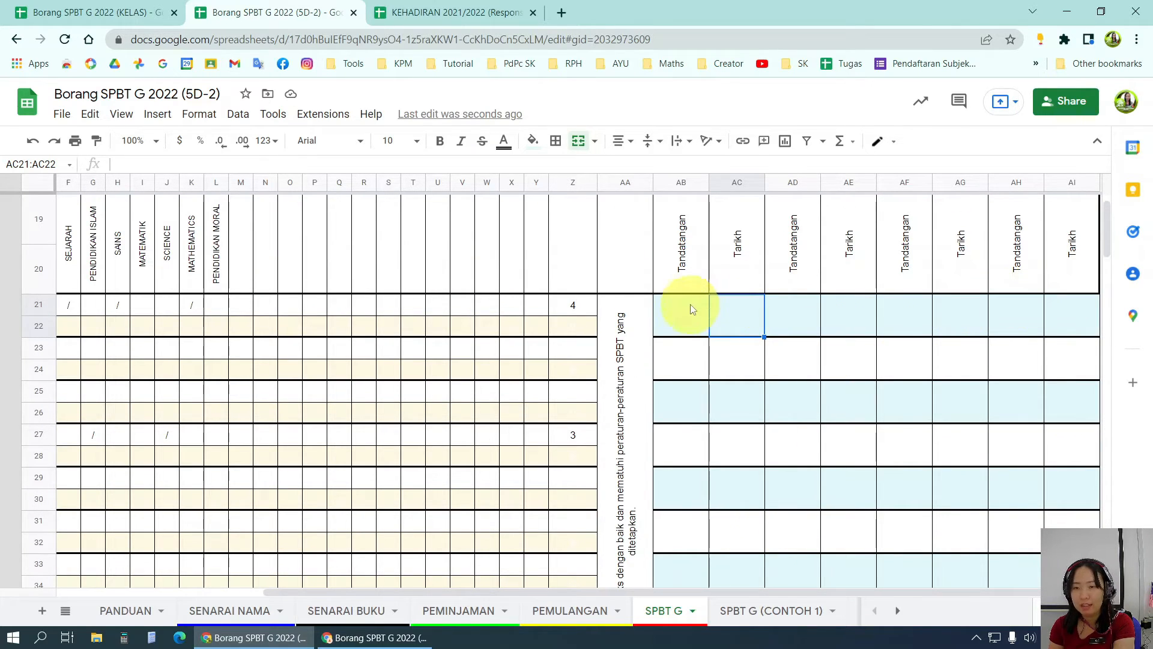
scroll(663, 304, "down", 6)
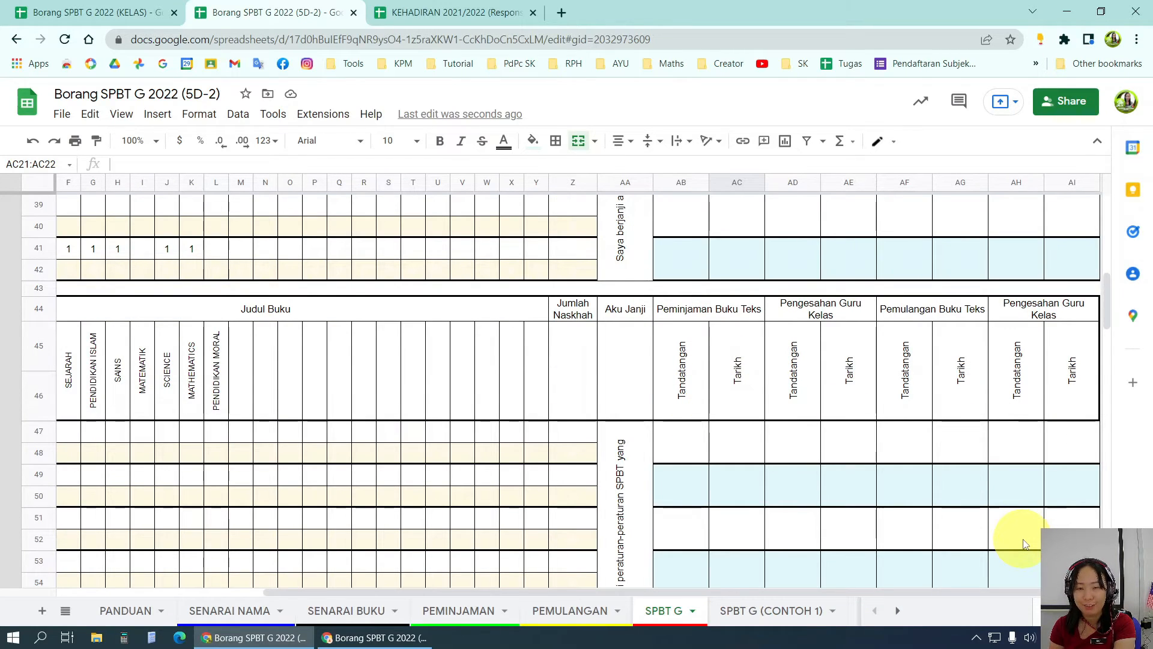
scroll(1025, 543, "up", 7)
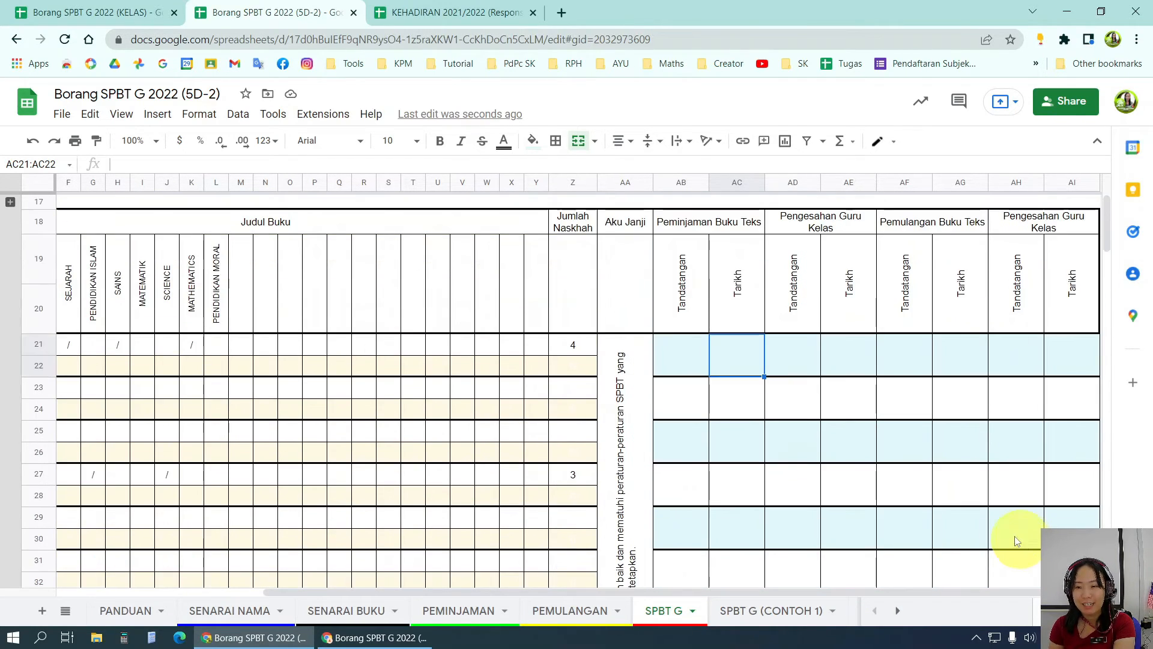
double_click(738, 355)
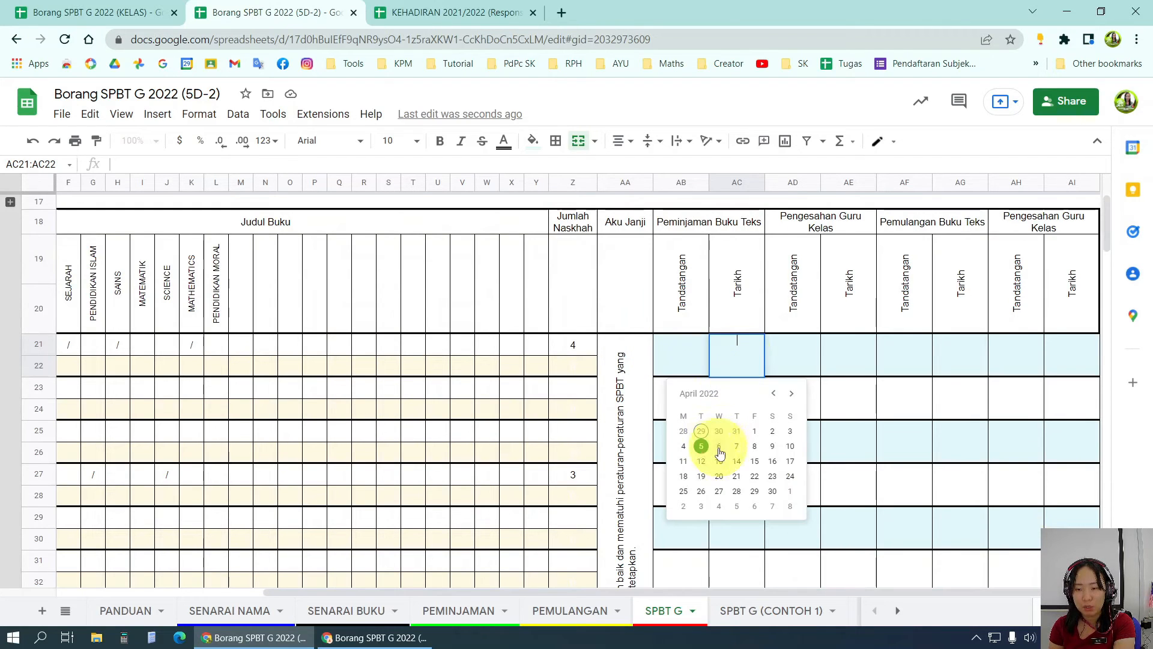
left_click(703, 433)
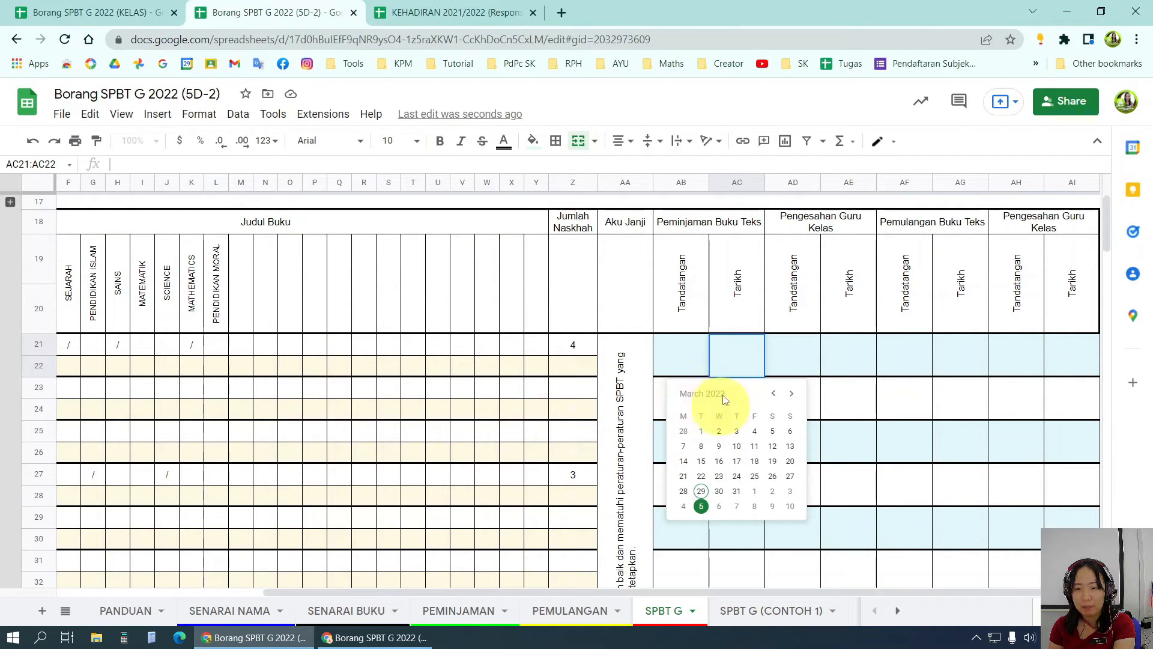
left_click(701, 460)
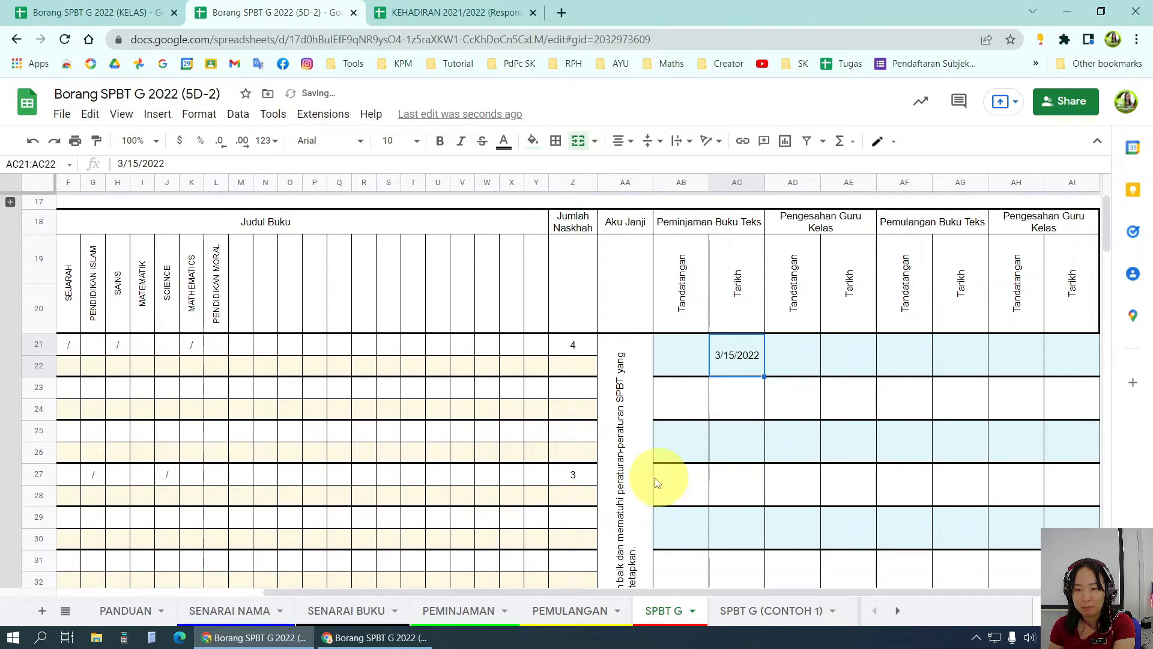
Step: Set the Peminjaman Buku Teks Tarikh for student 4 in AC27 to 29 March 2022
double_click(738, 481)
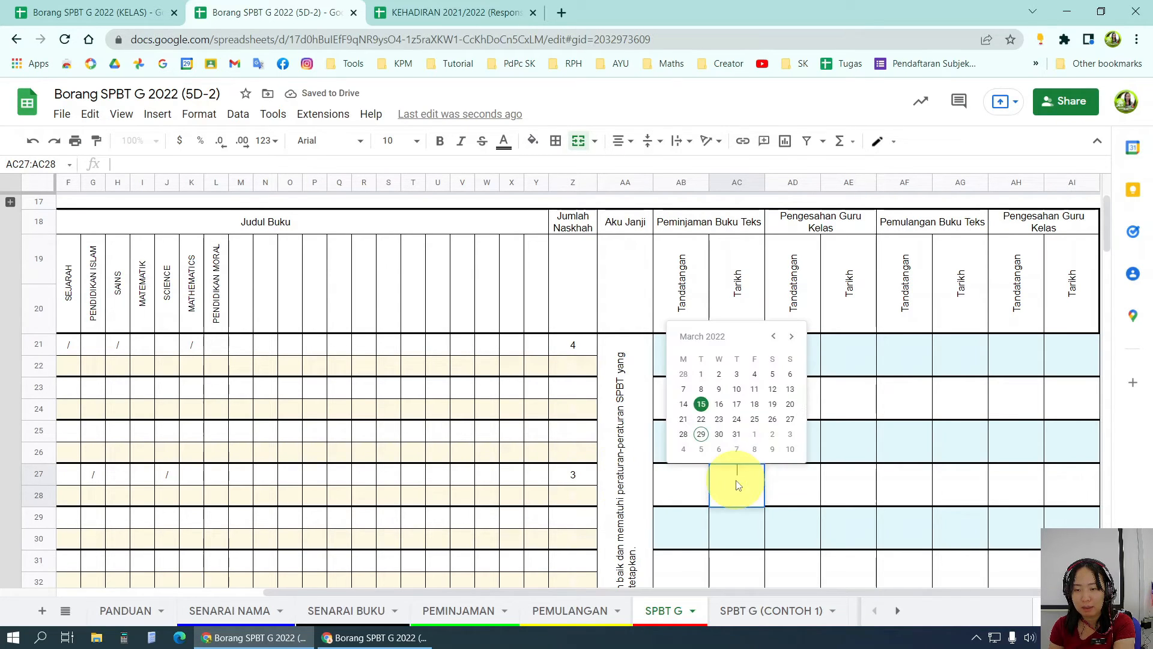
left_click(701, 403)
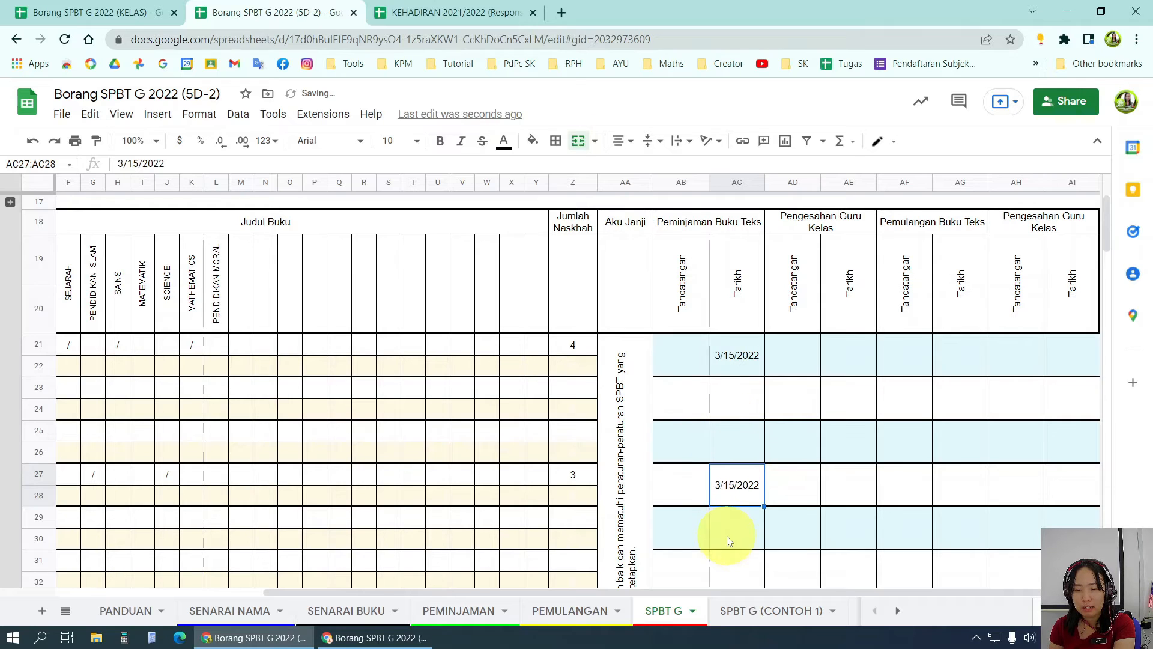
double_click(743, 493)
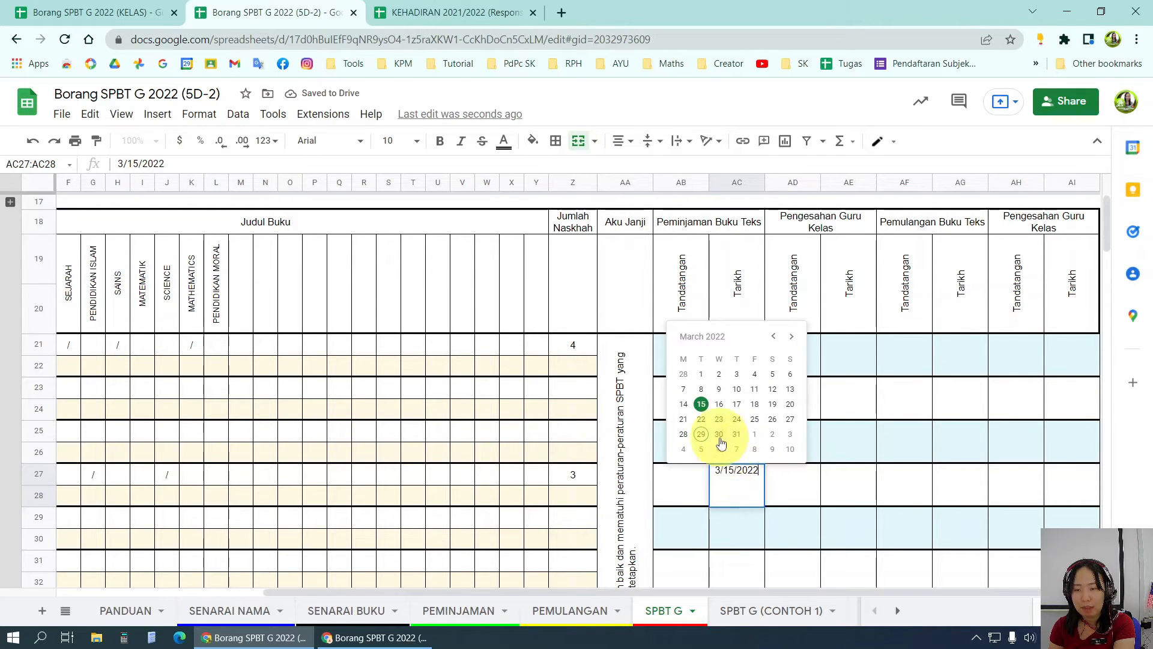
left_click(701, 434)
left_click(842, 491)
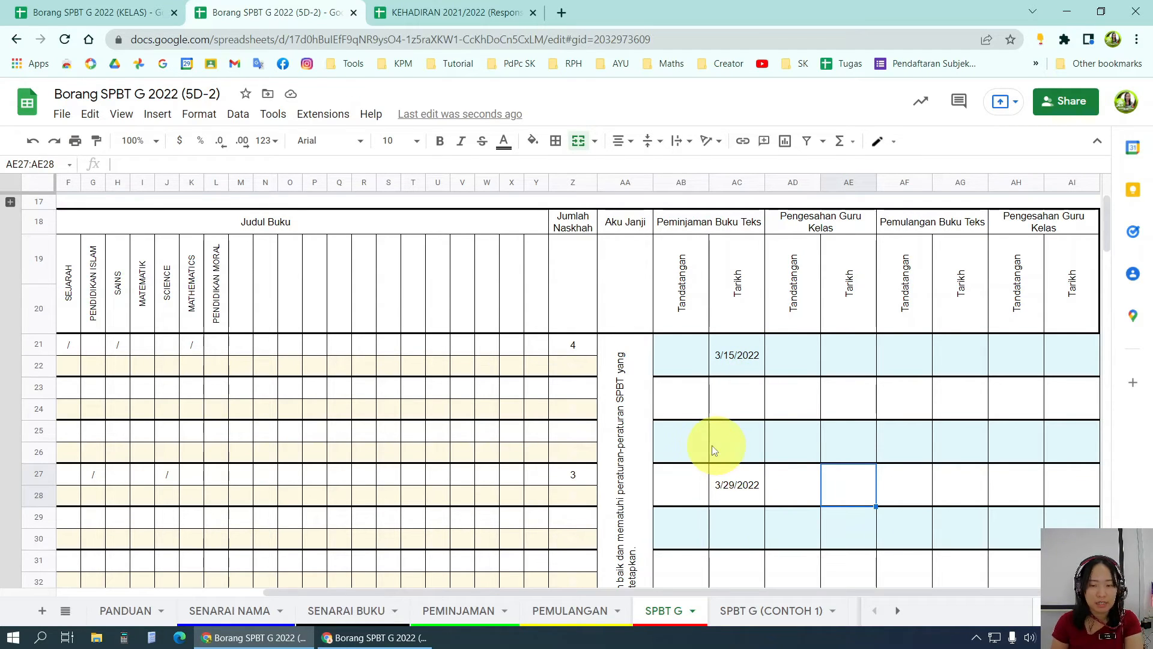
Step: Expand the collapsed form header in rows 1 to 16 and open the year in the SKIM PINJAMAN BUKU TEKS title for editing
scroll(715, 451, "left", 5)
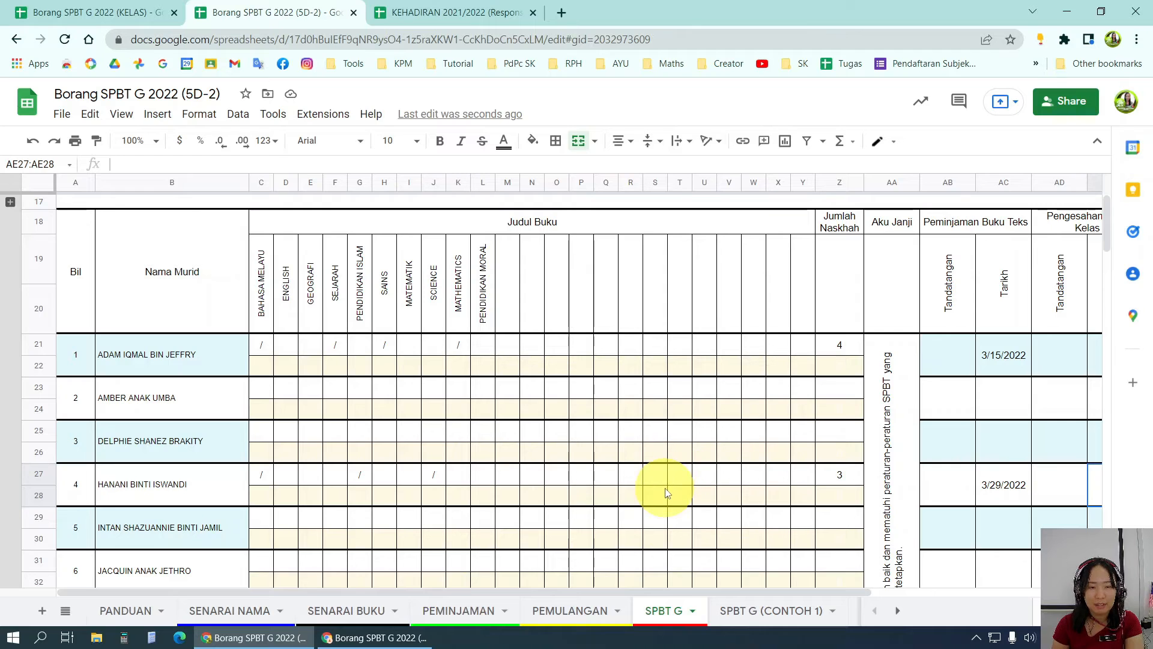
left_click(11, 203)
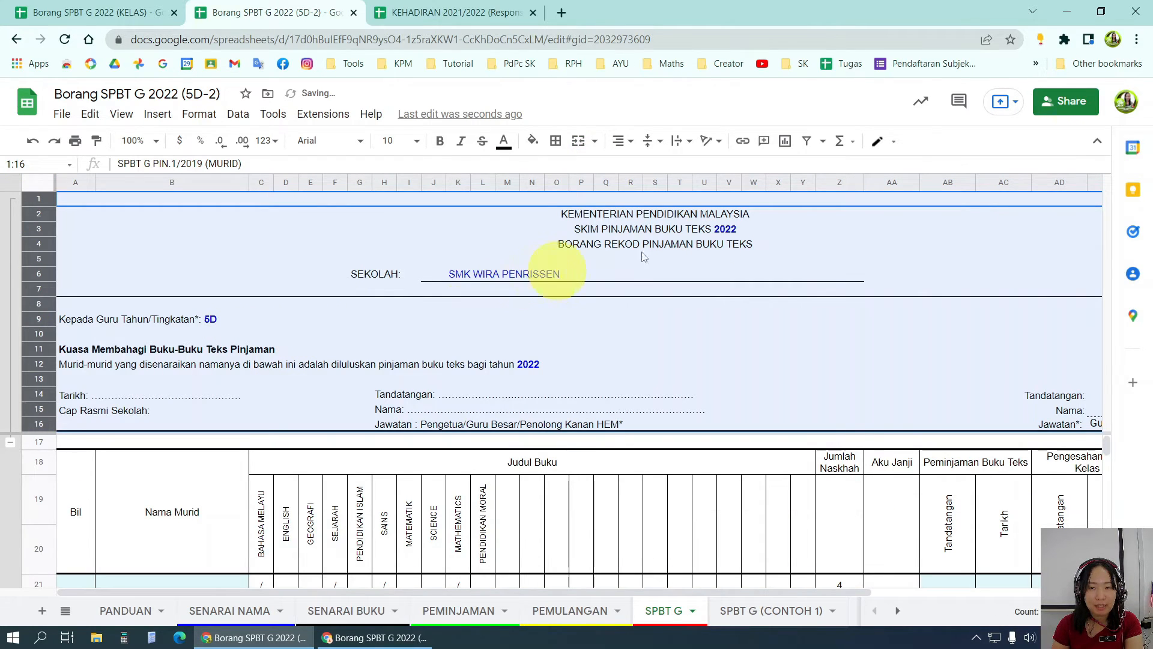
left_click(734, 230)
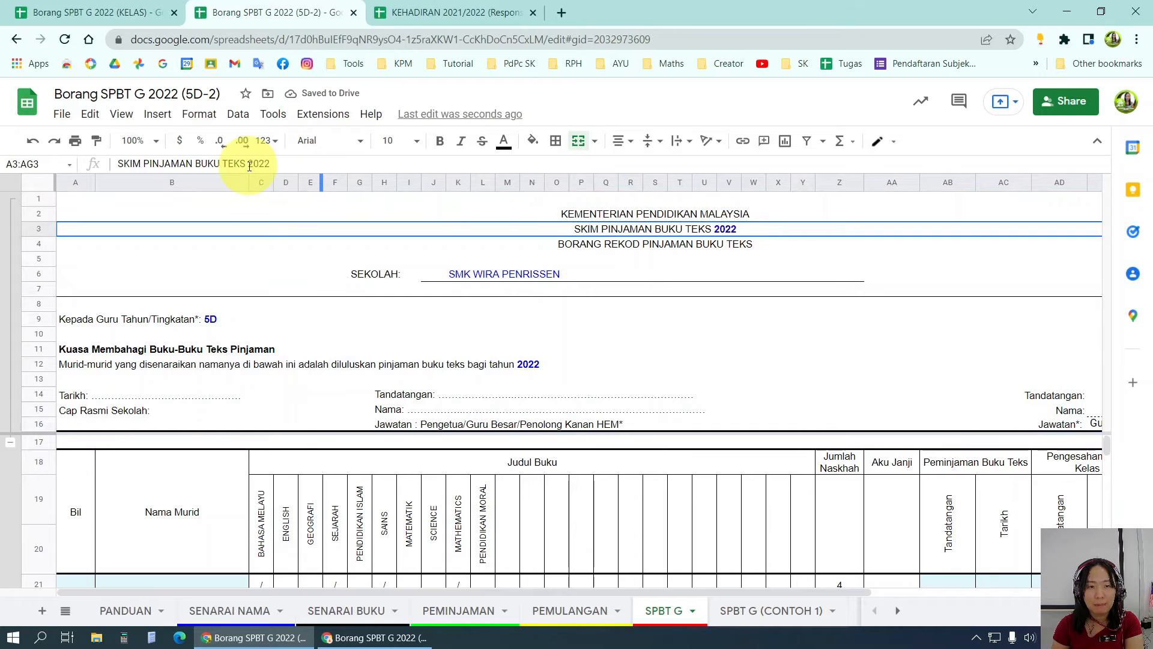
double_click(736, 235)
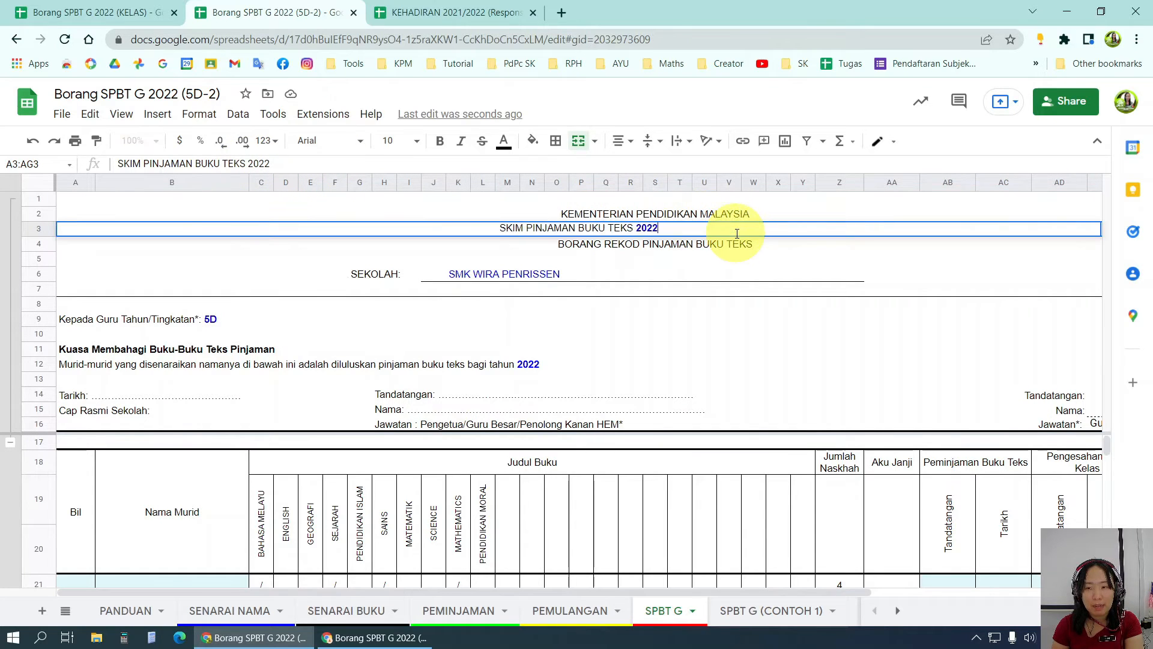
mouse_move(639, 226)
left_mouse_down()
mouse_move(661, 226)
mouse_move(646, 227)
left_mouse_up()
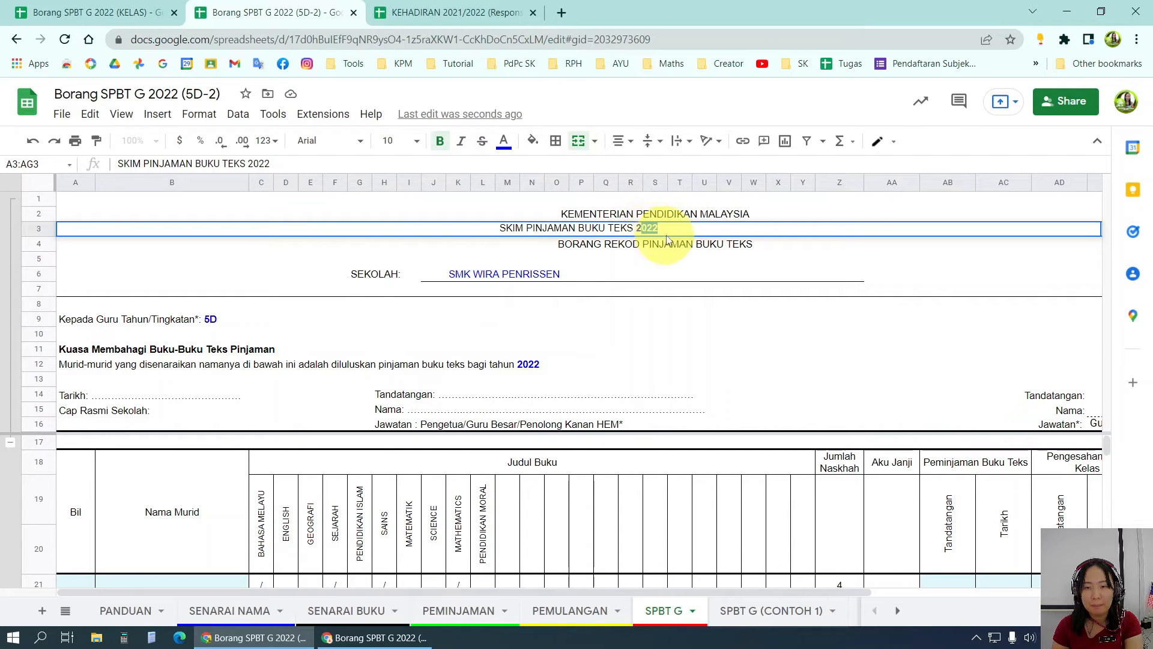
Step: Locate the school name's cell K6 beside SEKOLAH and select its whole text for editing
left_click(479, 278)
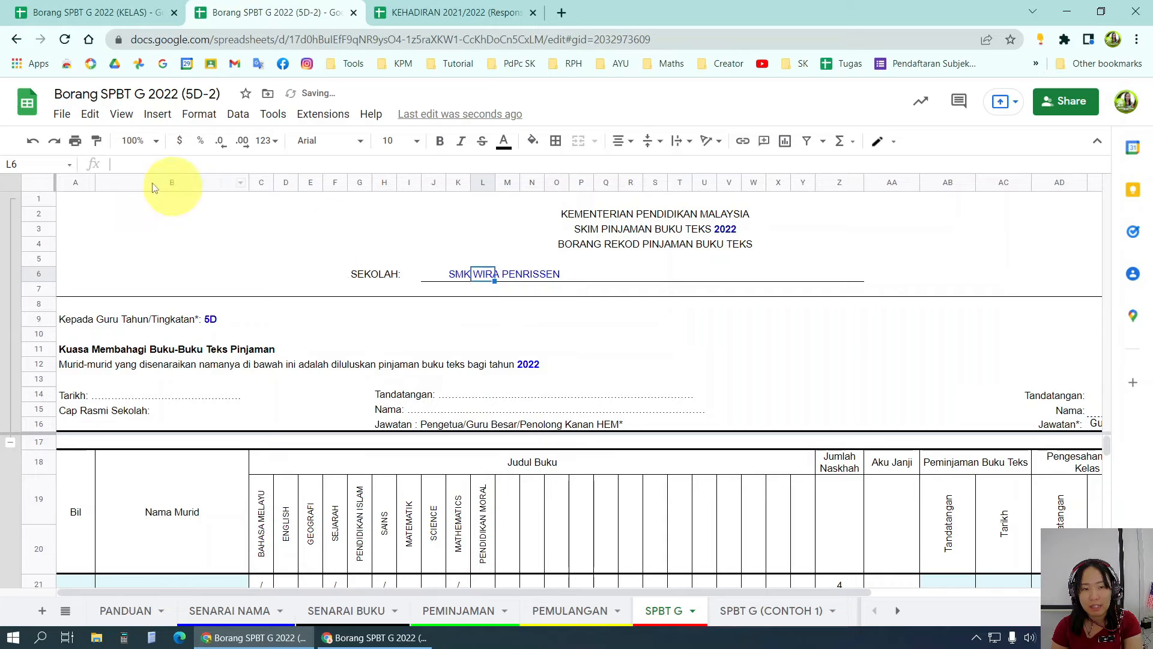
left_click(455, 276)
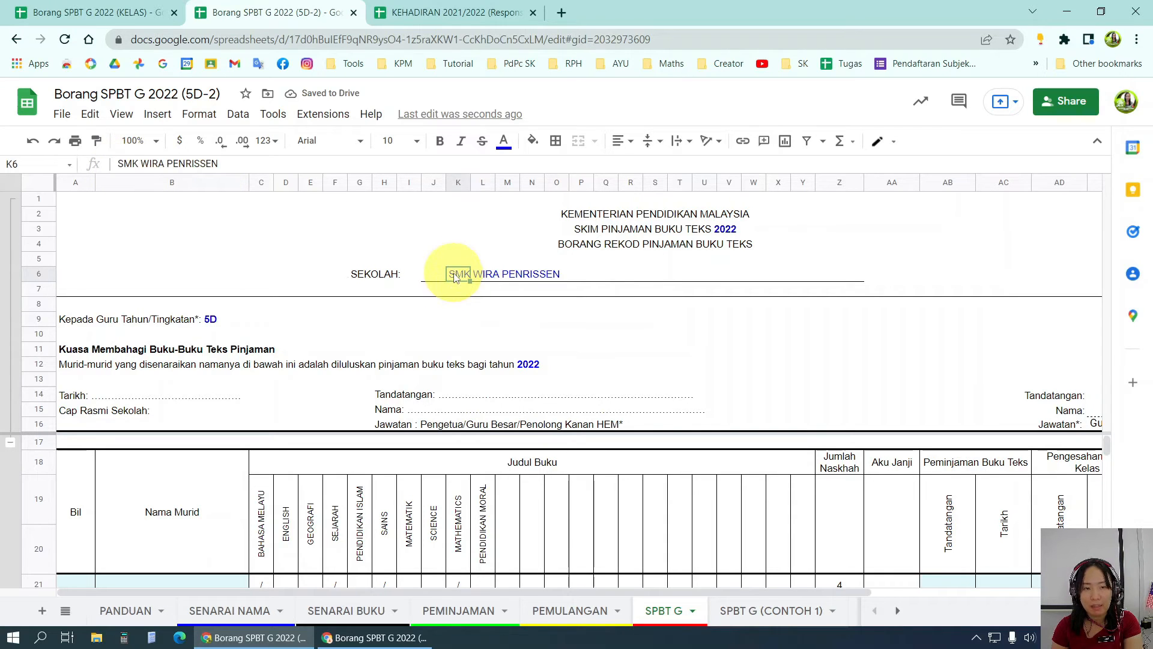
left_click(512, 275)
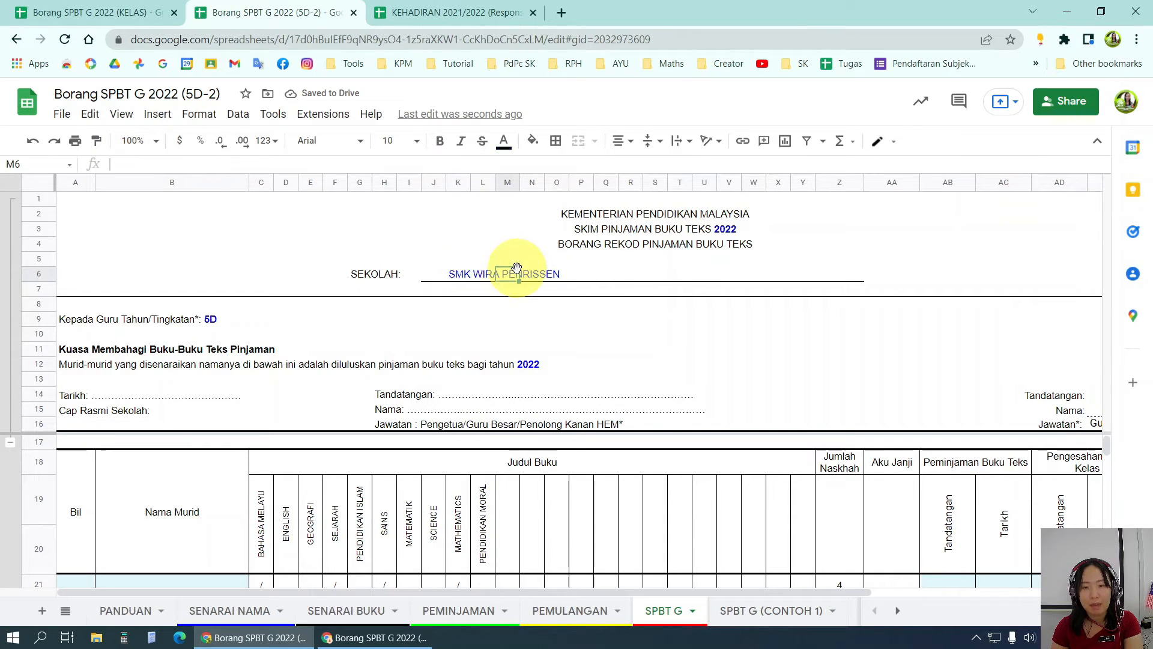
left_click(463, 277)
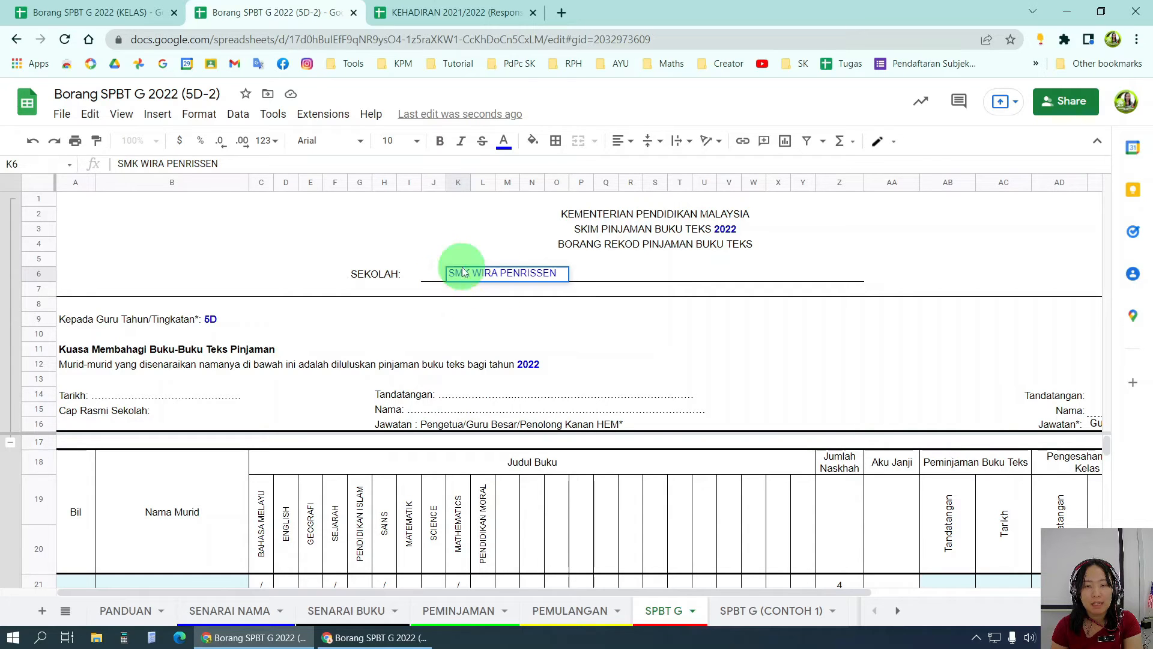
key("Escape")
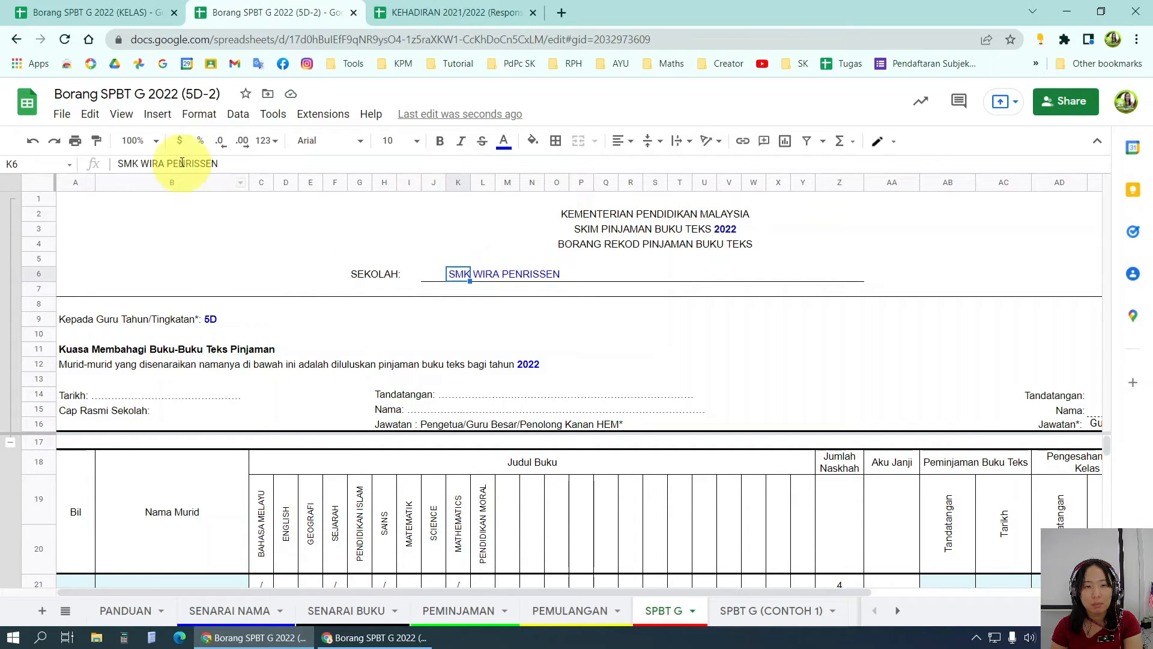
left_click_drag(236, 167, 109, 168)
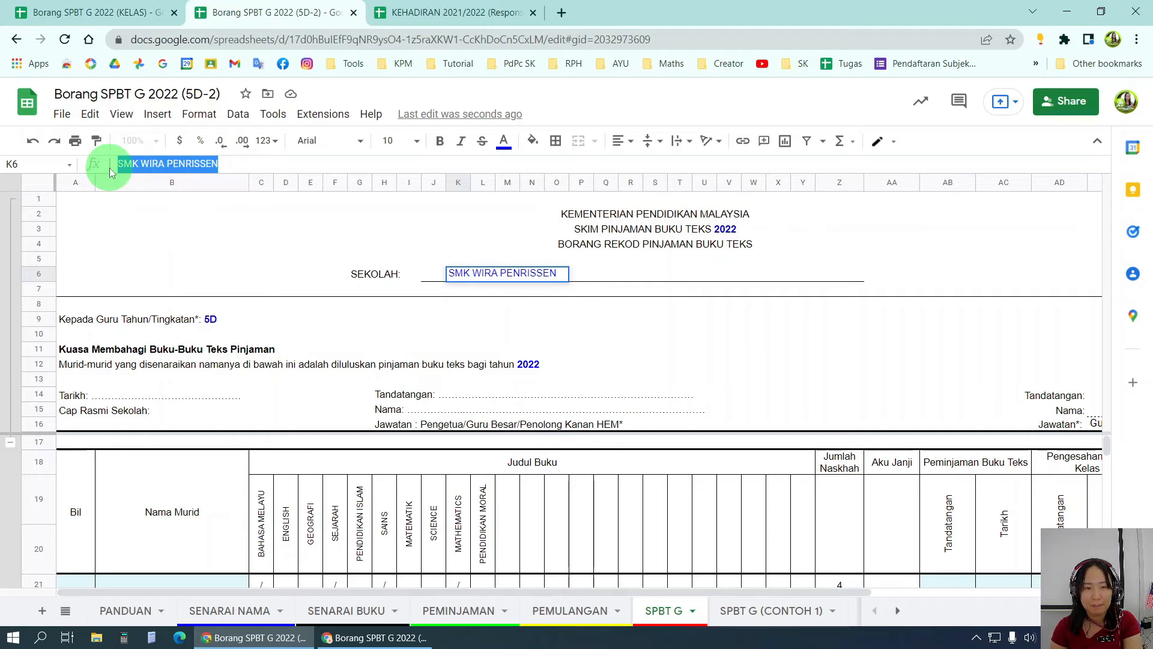
Step: Select the class name 5D in the Kepada Guru Tahun/Tingkatan line in A9 for editing
left_click(205, 323)
double_click(225, 318)
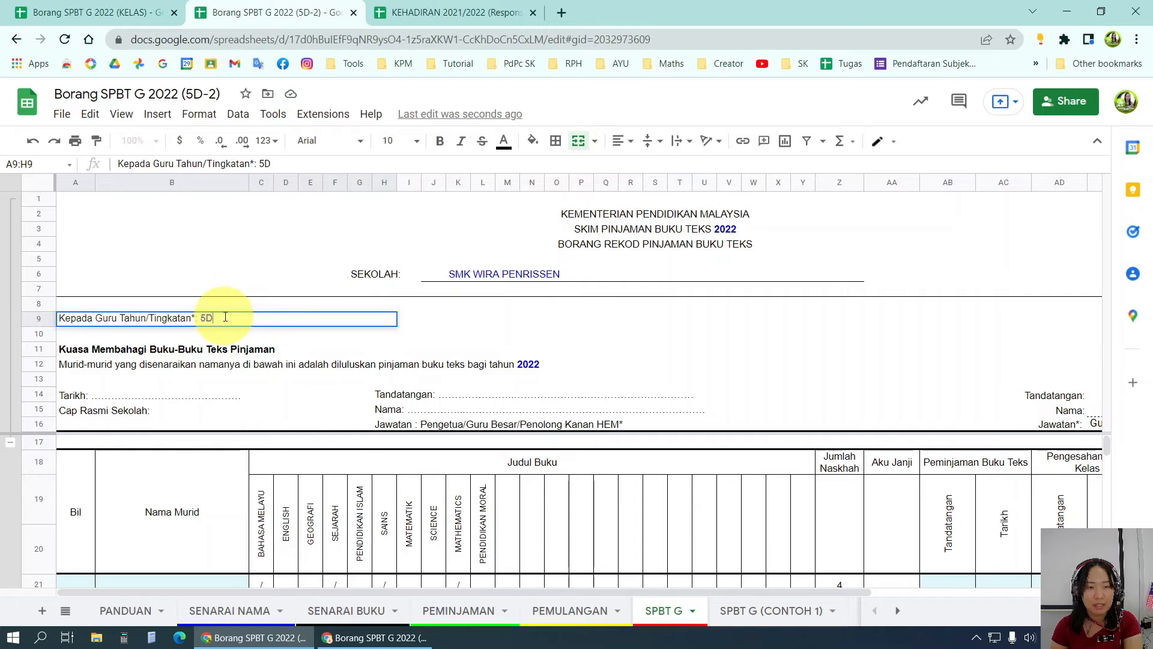
left_click_drag(201, 320, 220, 319)
left_click(268, 361)
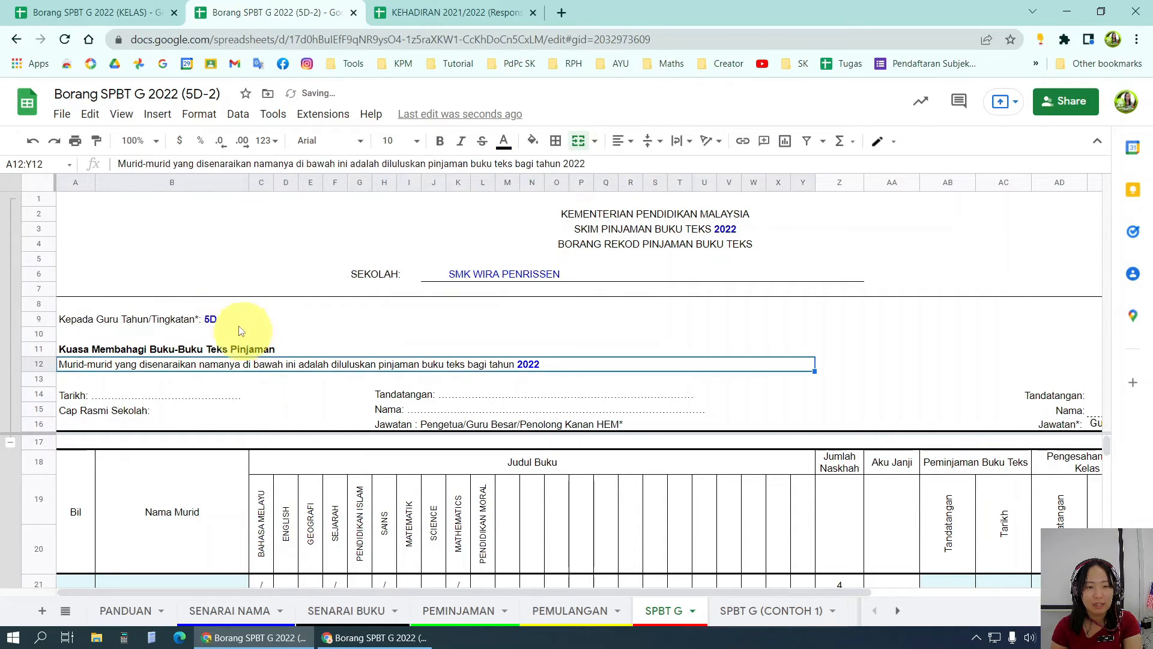
left_click(232, 317)
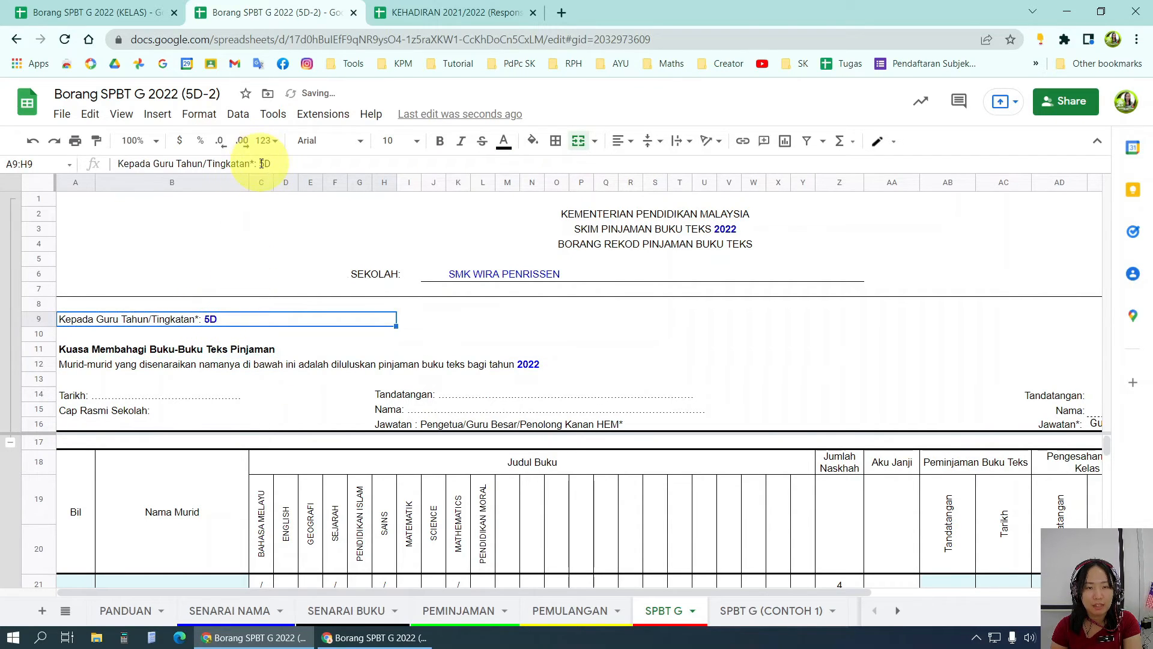
left_click_drag(261, 163, 279, 164)
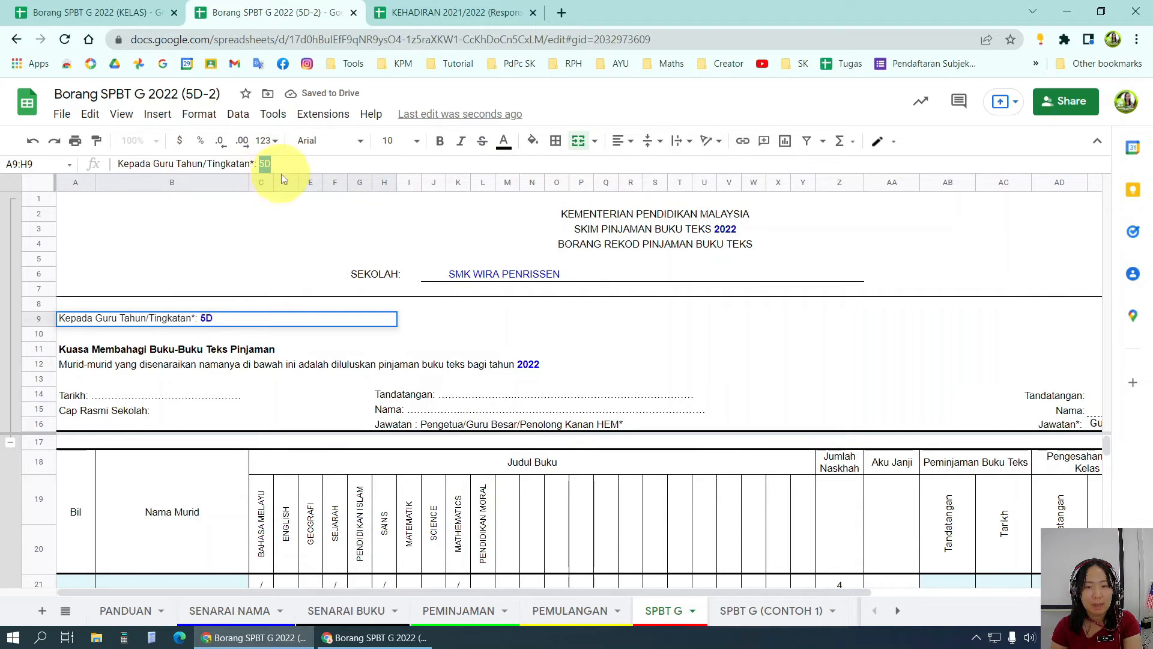
Step: Review the year in the row 12 approval line, the class teacher's signature block, and the loan and return columns of the form
left_click(528, 364)
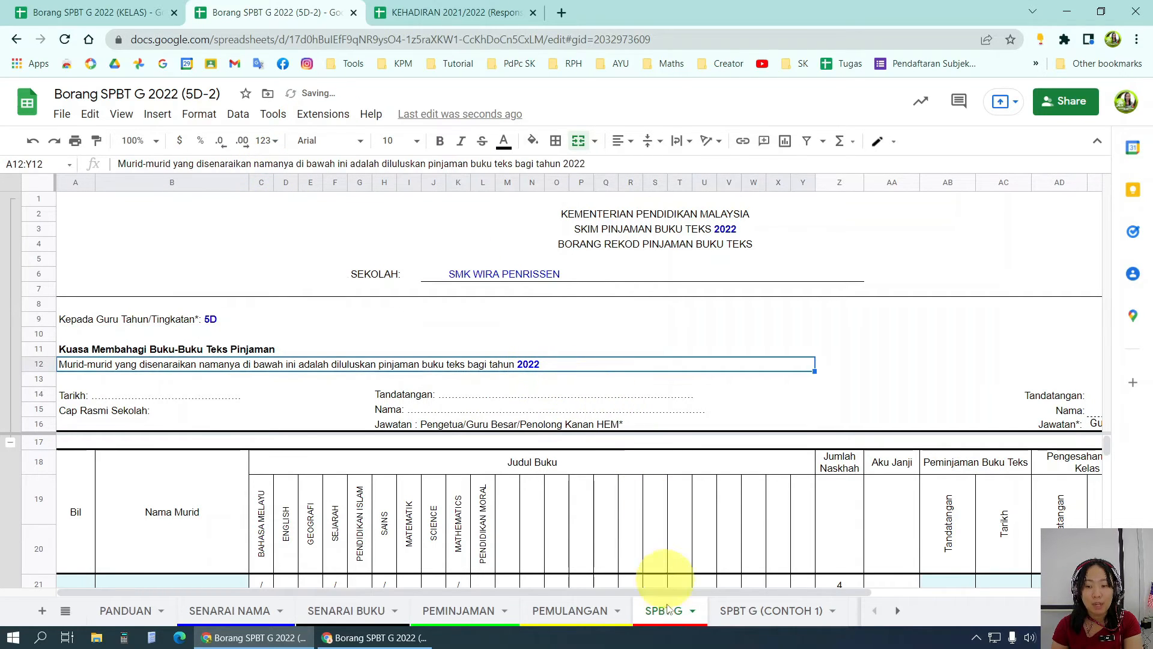
left_click_drag(675, 590, 985, 623)
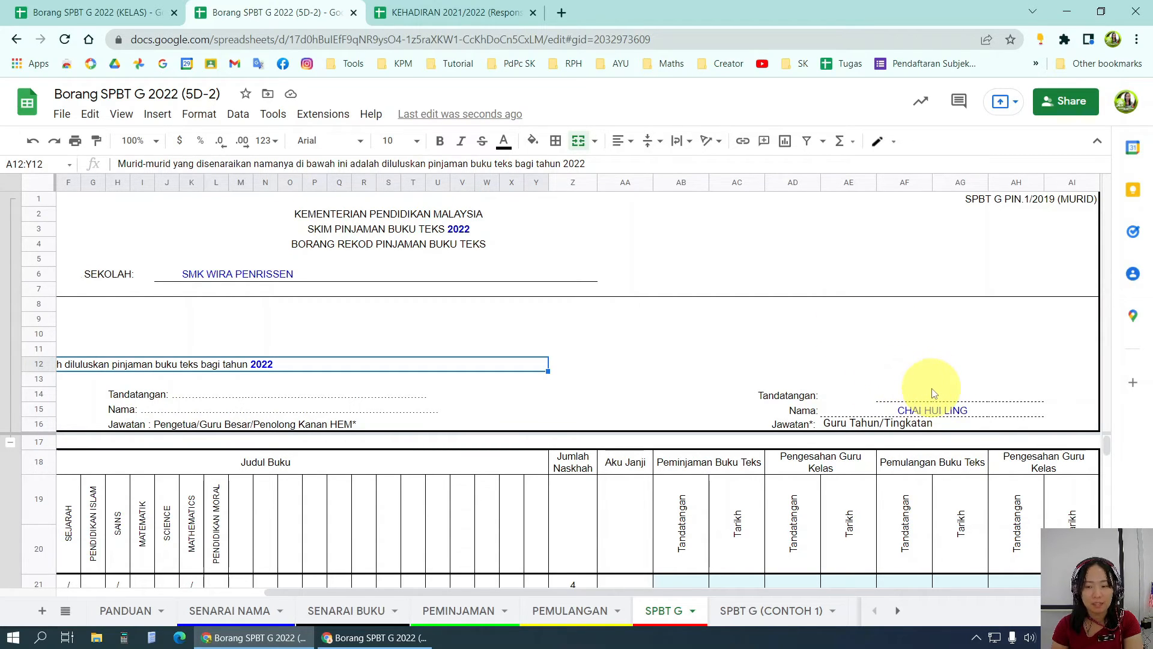
left_click(934, 471)
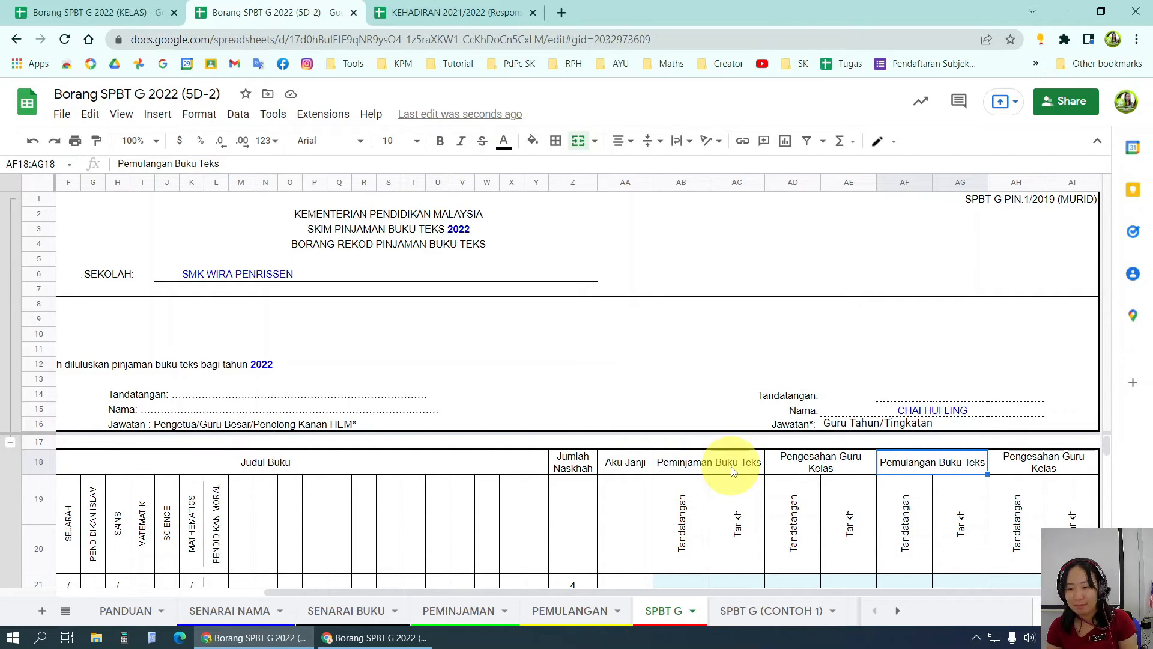
scroll(731, 470, "down", 2)
scroll(732, 470, "up", 1)
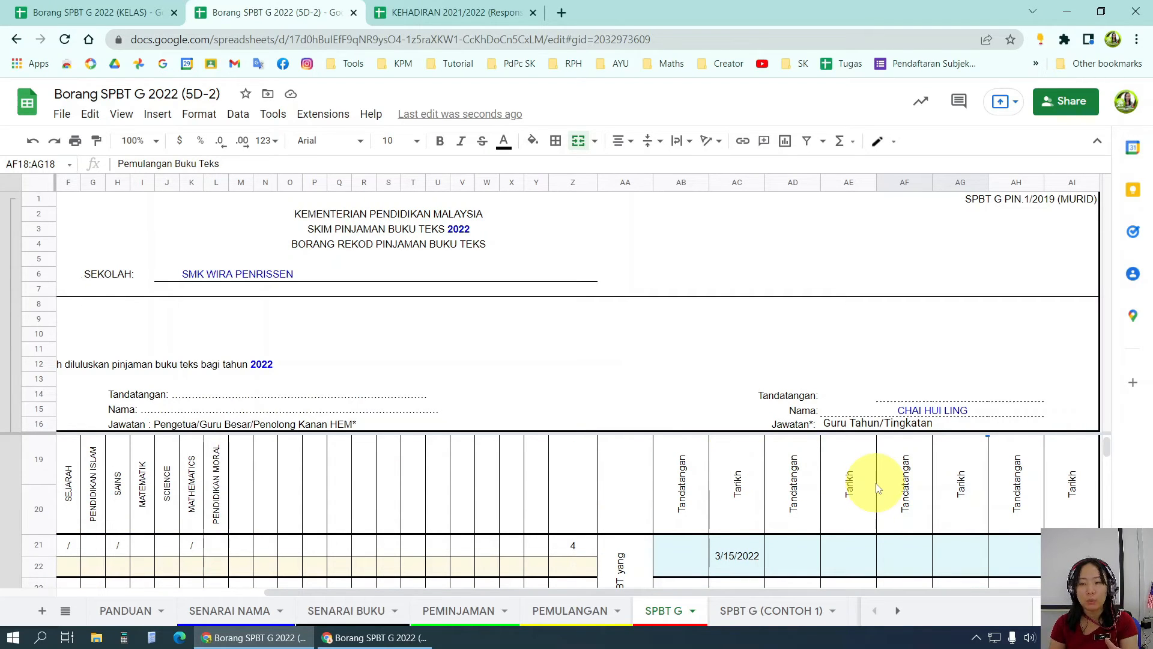
scroll(877, 487, "down", 1)
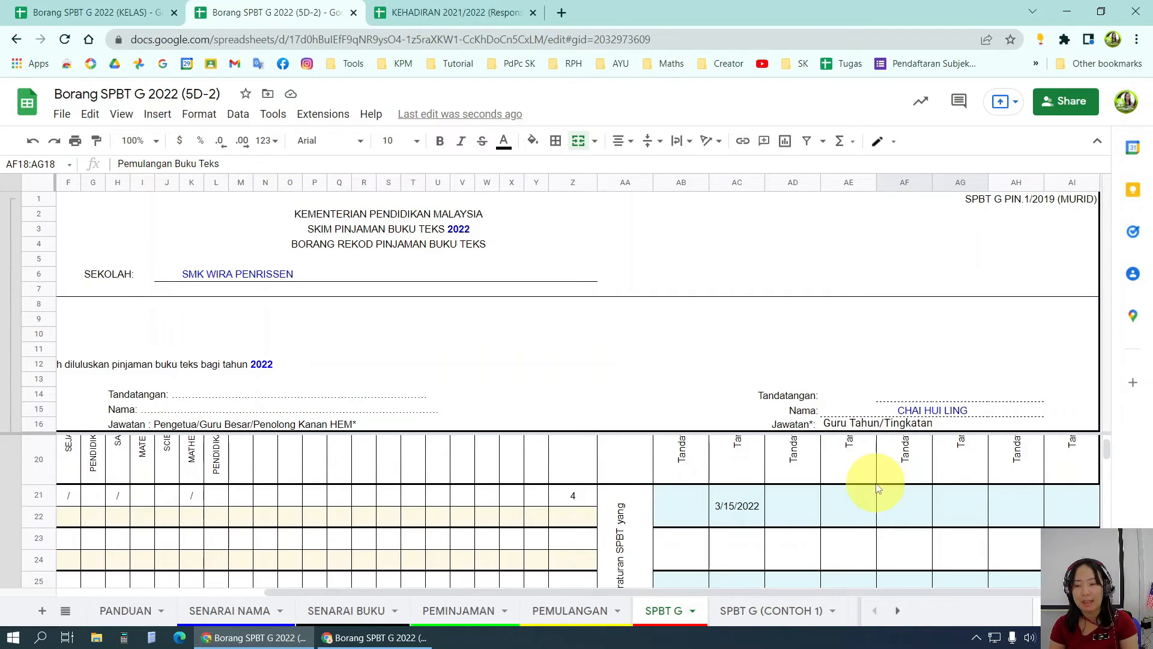
scroll(875, 481, "up", 1)
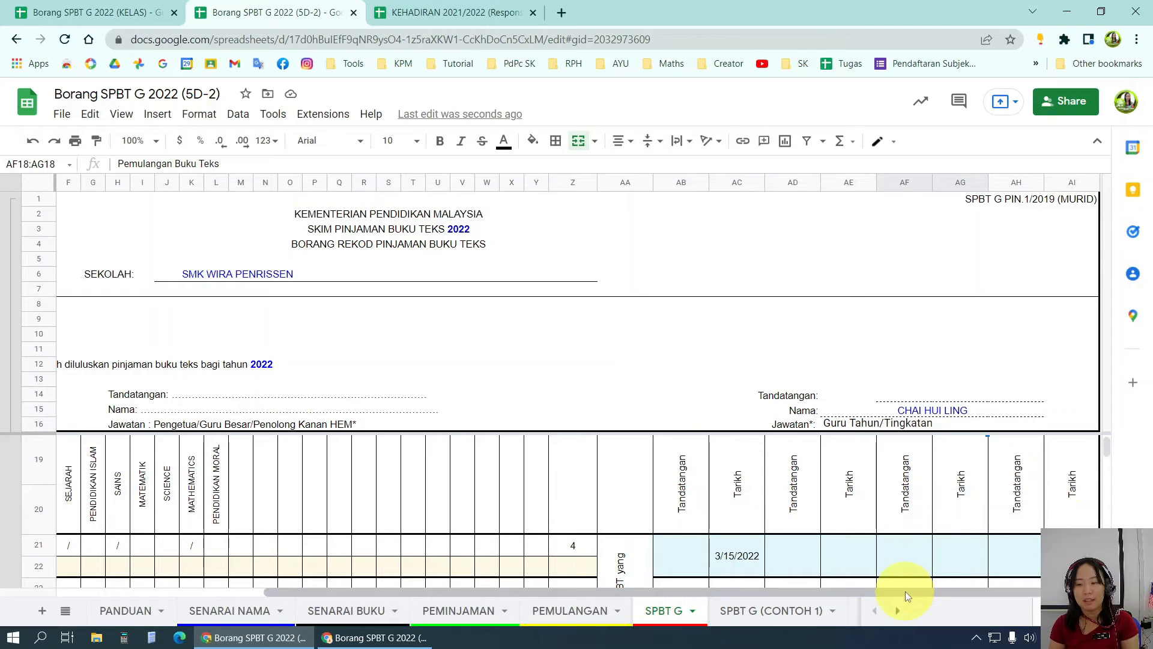
left_click_drag(907, 596, 549, 600)
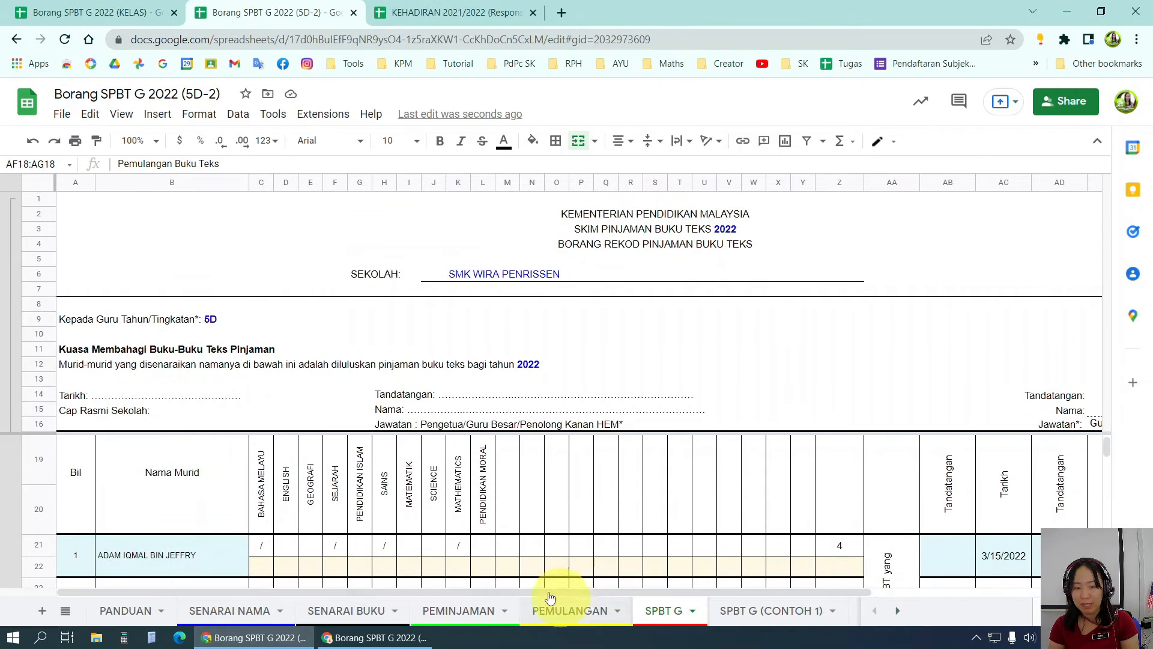
scroll(311, 564, "down", 1)
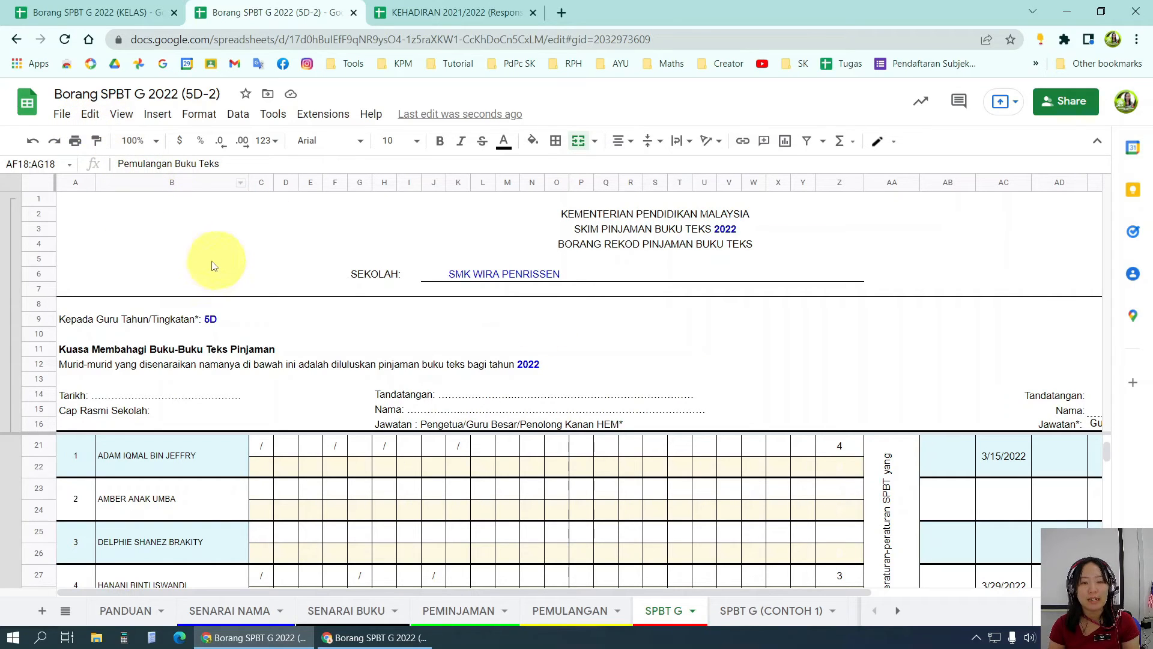
Step: Open the current sheet's print settings and choose the Fit to page breaks (55%) scale with Narrow margins
left_click(394, 245)
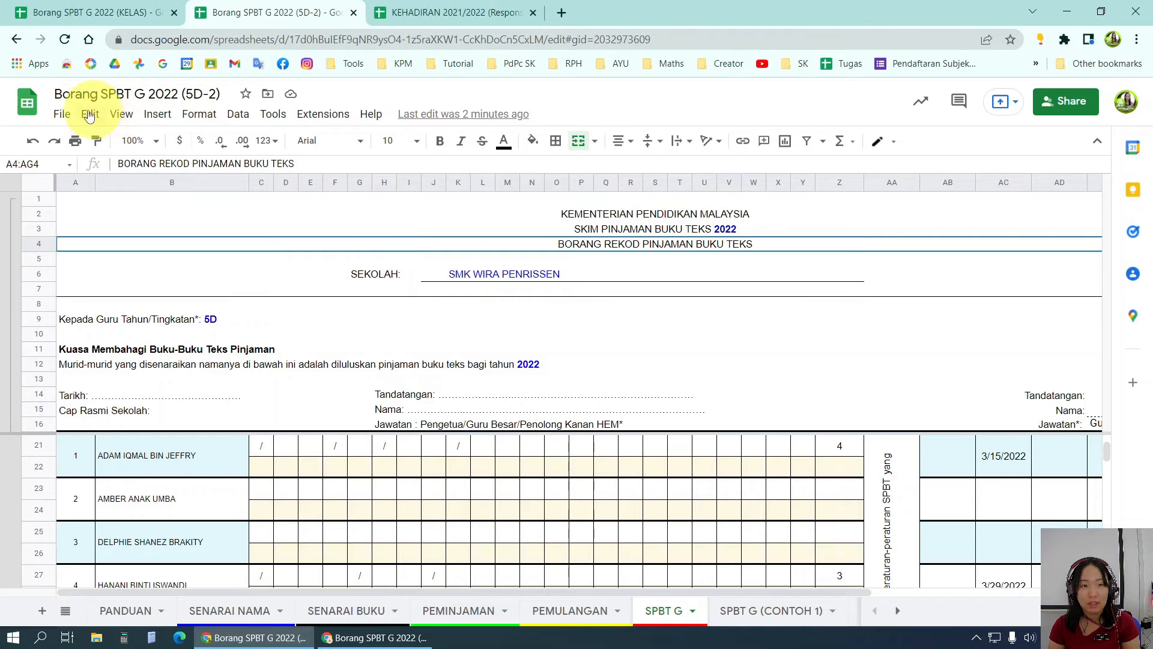
left_click(76, 142)
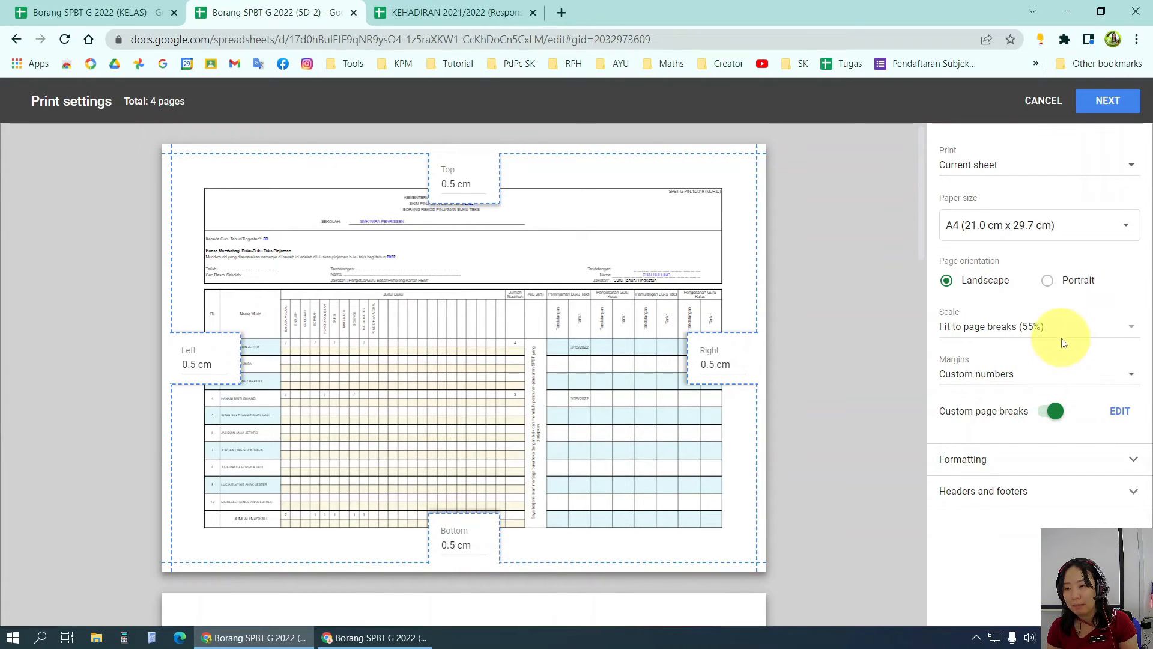
left_click(1002, 328)
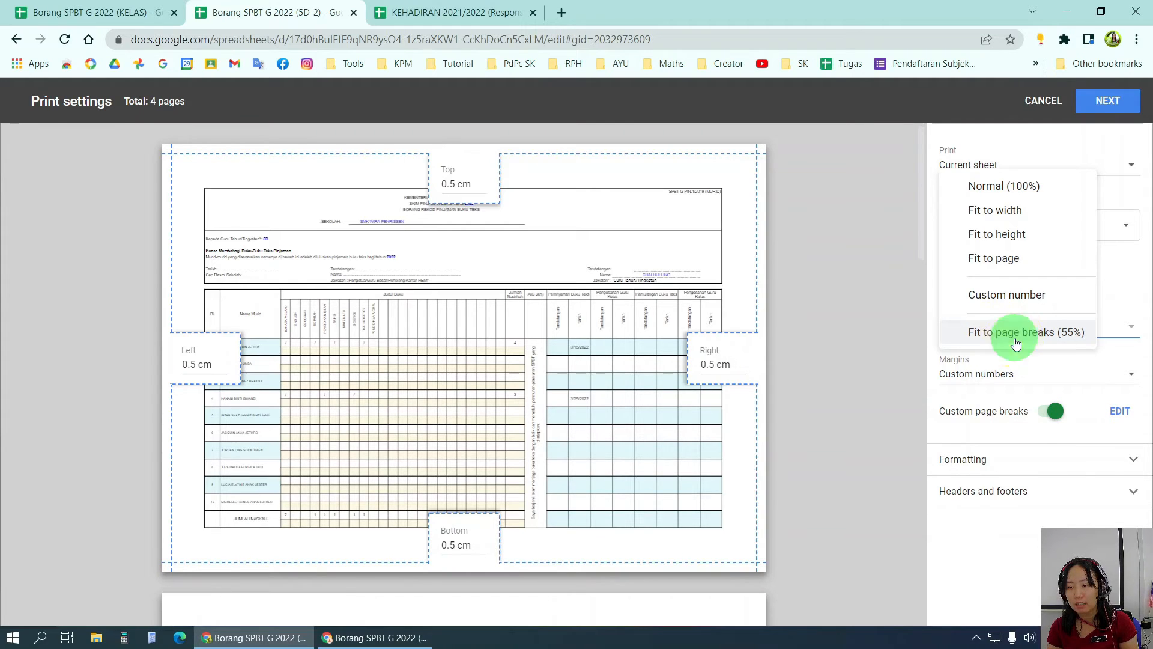
left_click(1015, 341)
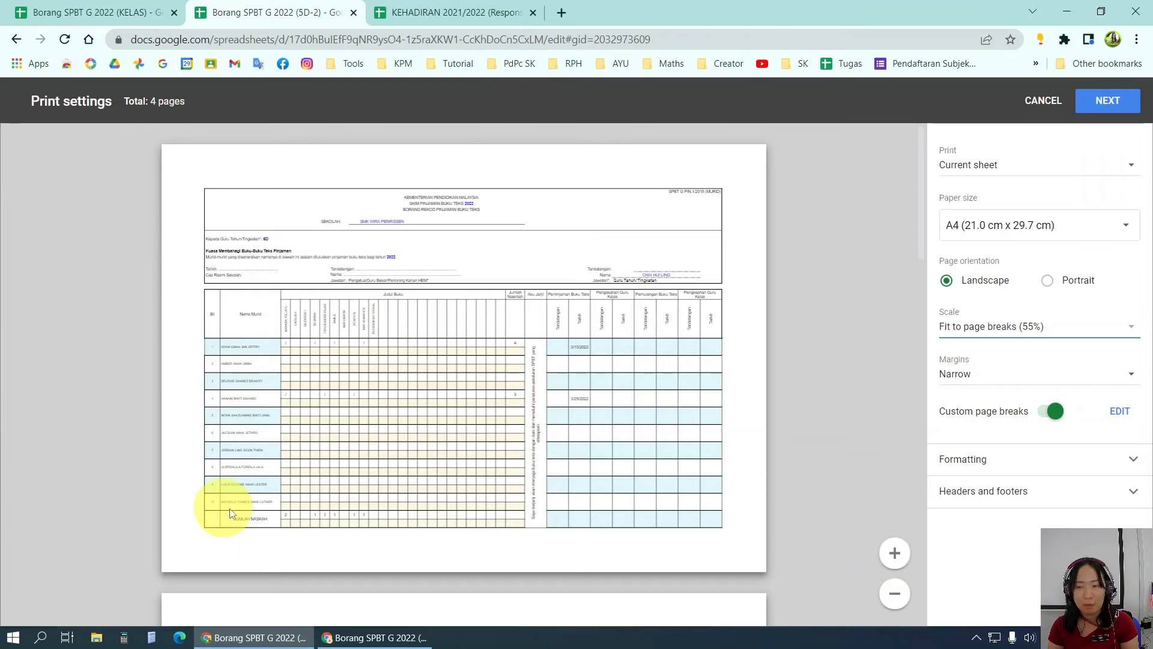
Step: Try the Fit to width print scale and return to Fit to page breaks (55%)
left_click(1067, 332)
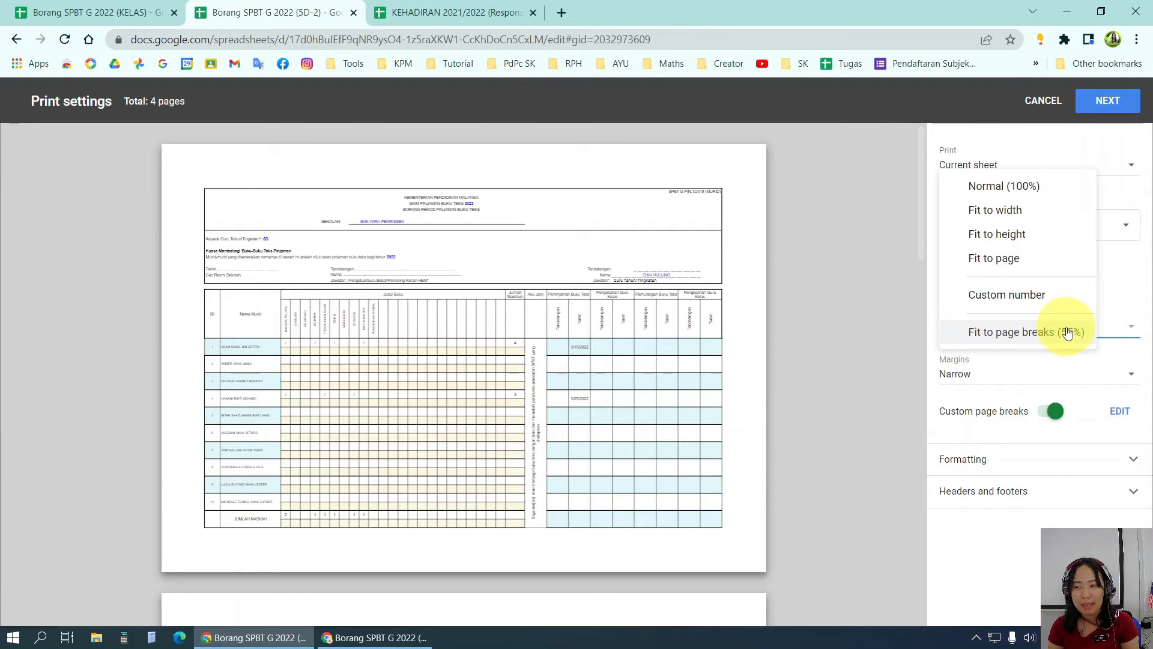
left_click(1013, 216)
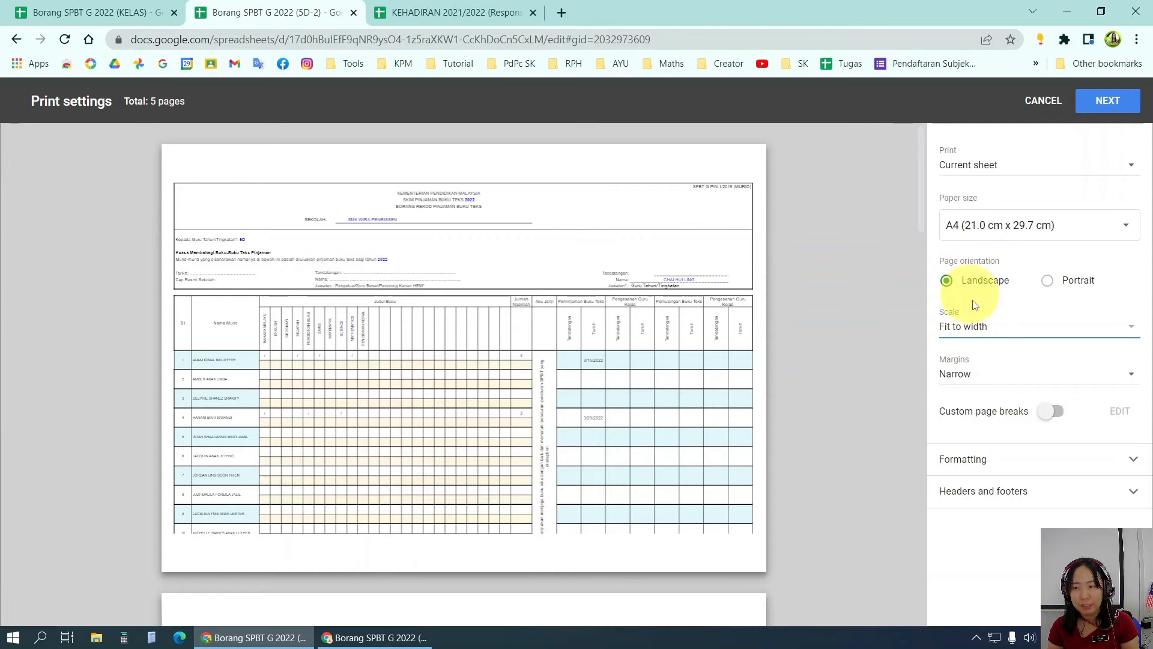
left_click(983, 331)
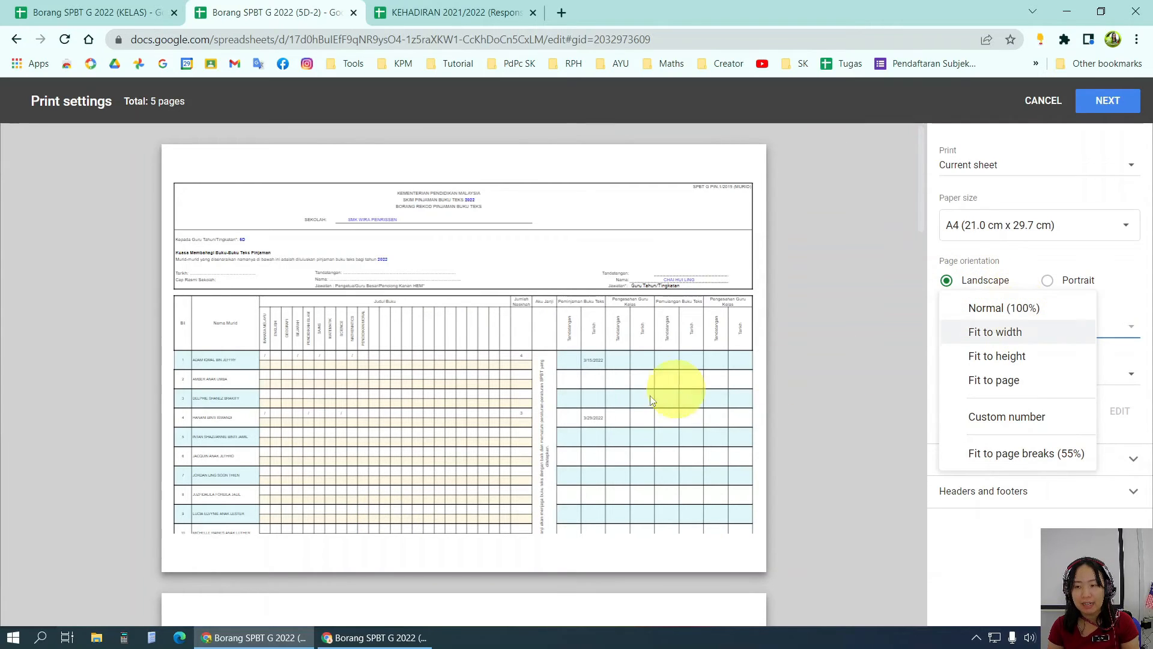
left_click(1029, 457)
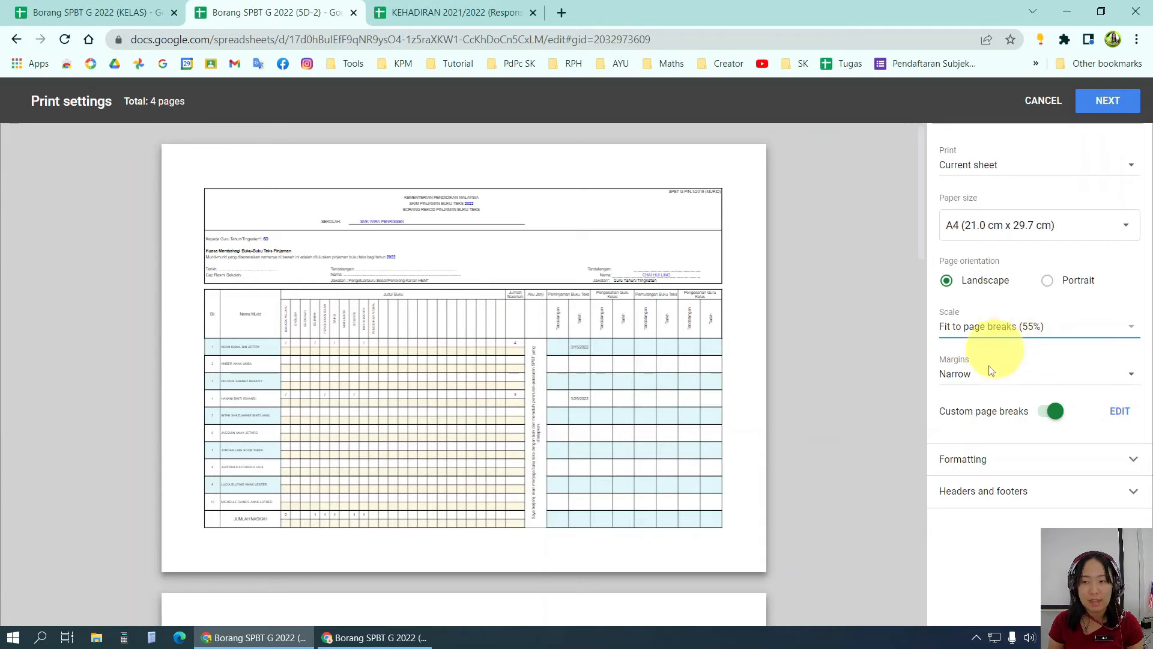
Step: Switch the print margins to Custom numbers and set the top margin to 0.1 cm
left_click(976, 389)
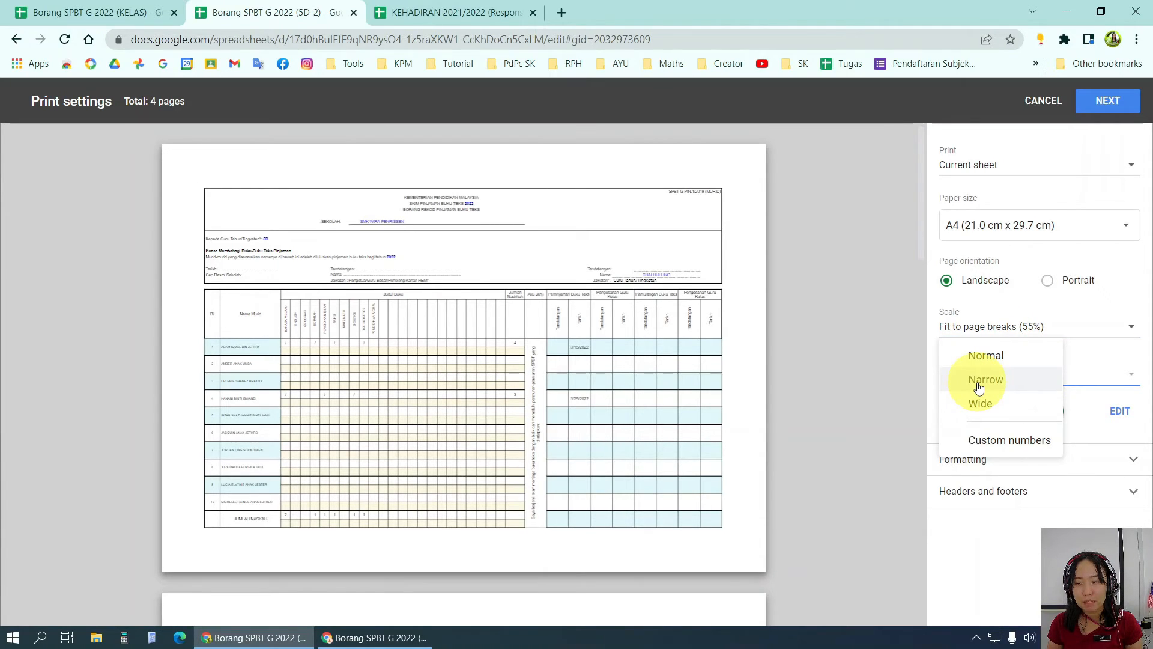
left_click(980, 385)
left_click(986, 388)
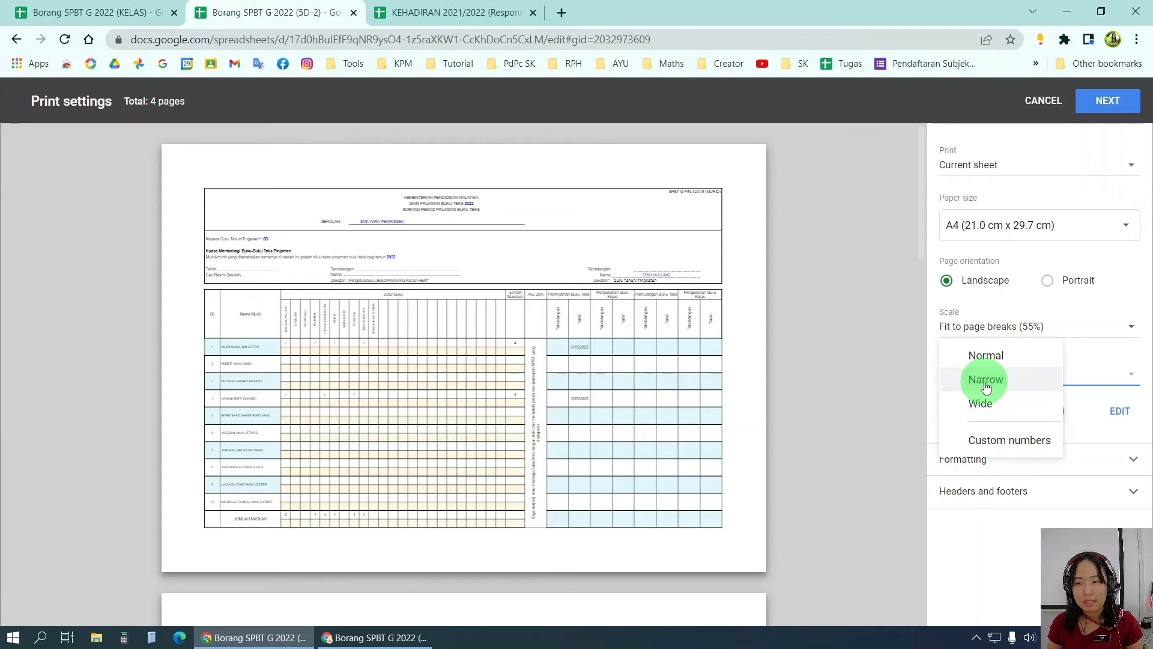
left_click(986, 441)
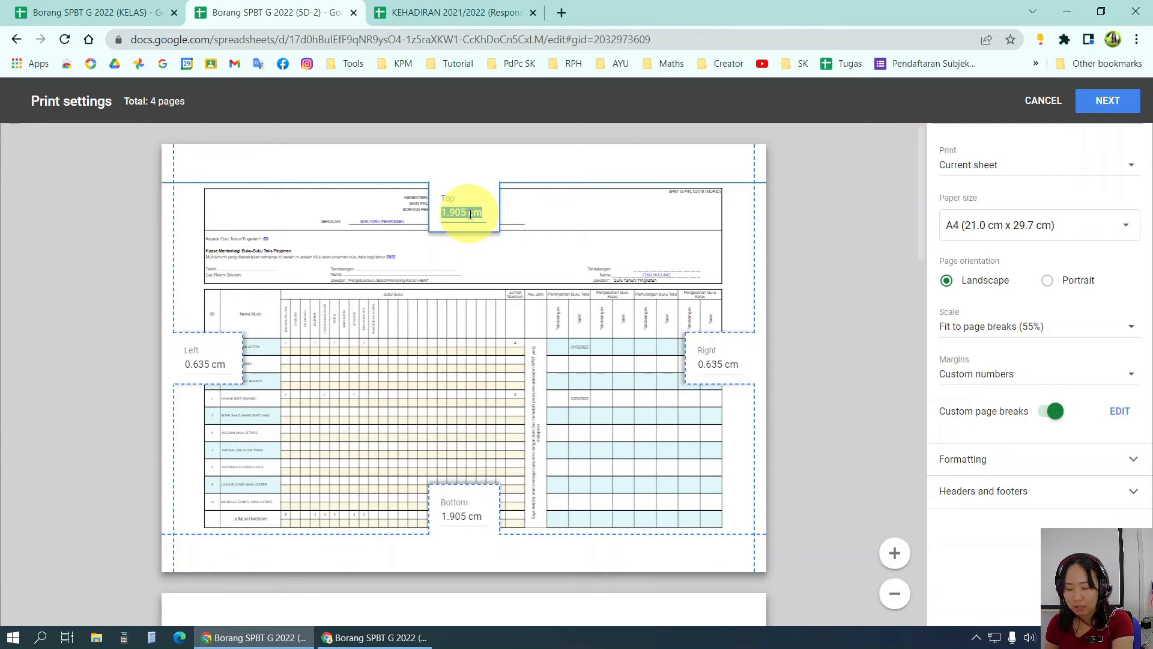
type("0.1")
Step: Set the right print margin to 0.1 cm
left_click(744, 374)
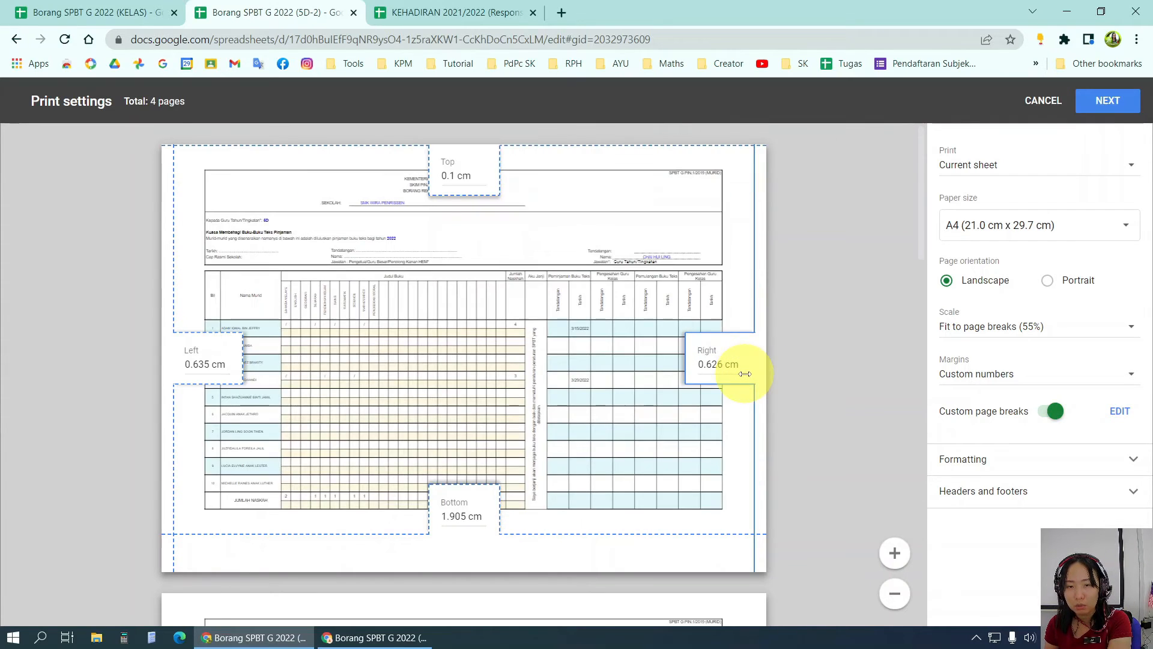
left_click(701, 364)
double_click(710, 363)
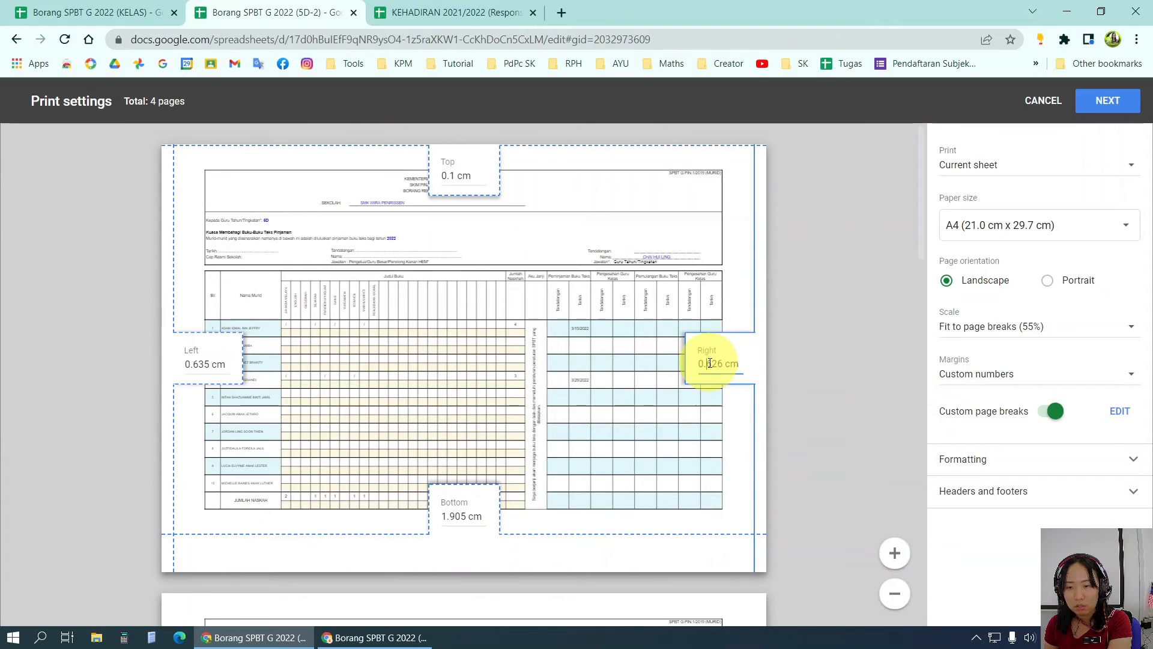
left_click(710, 363)
left_click(726, 363)
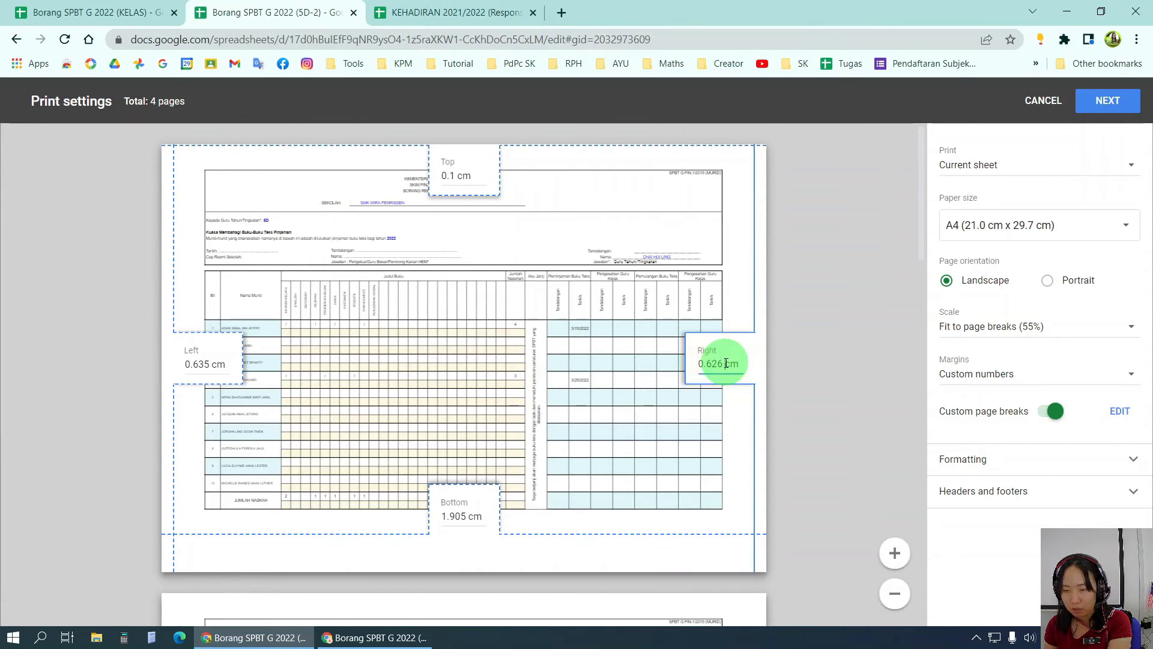
type("1")
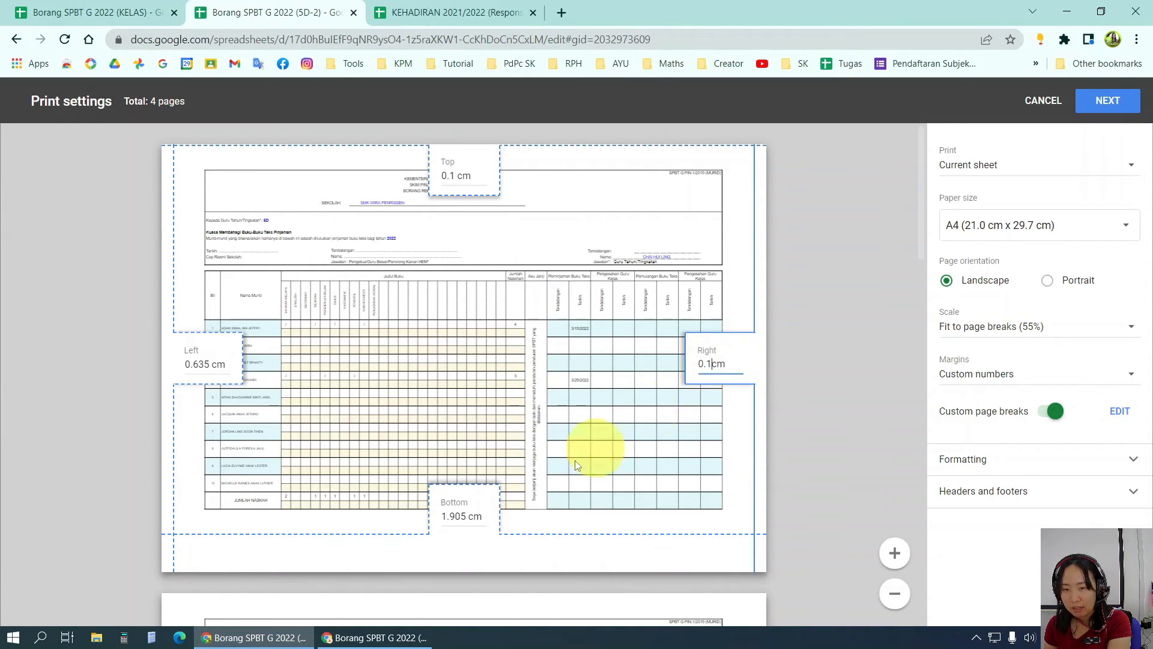
Step: Set the bottom and left print margins to 0.1 cm
left_click(478, 515)
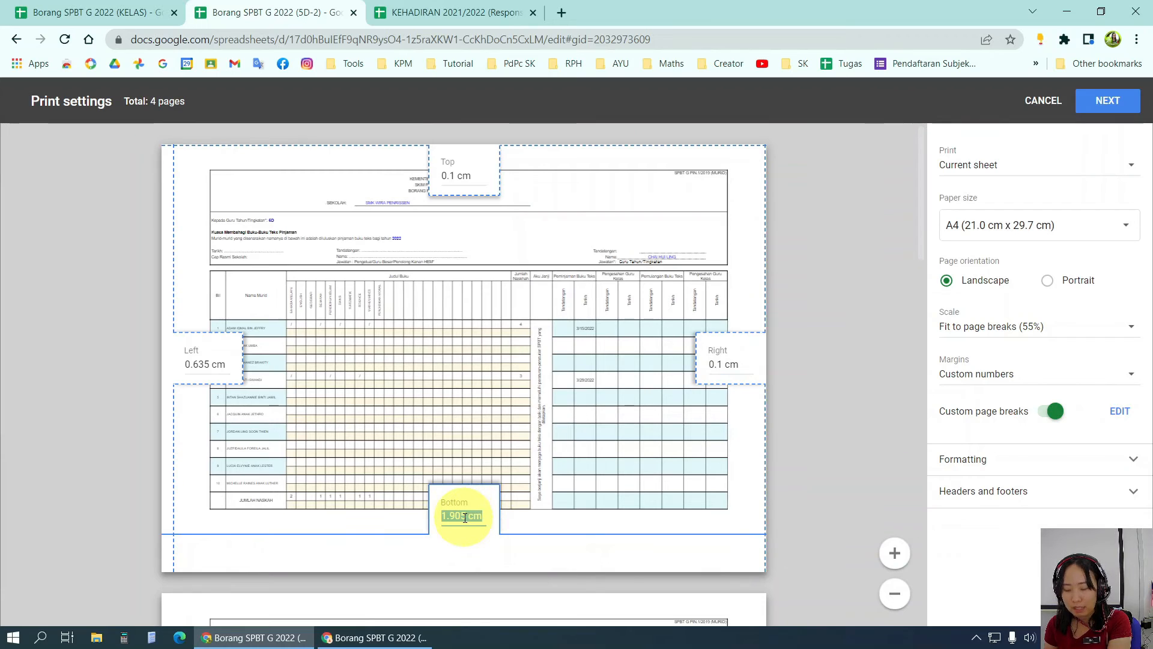
left_click(198, 364)
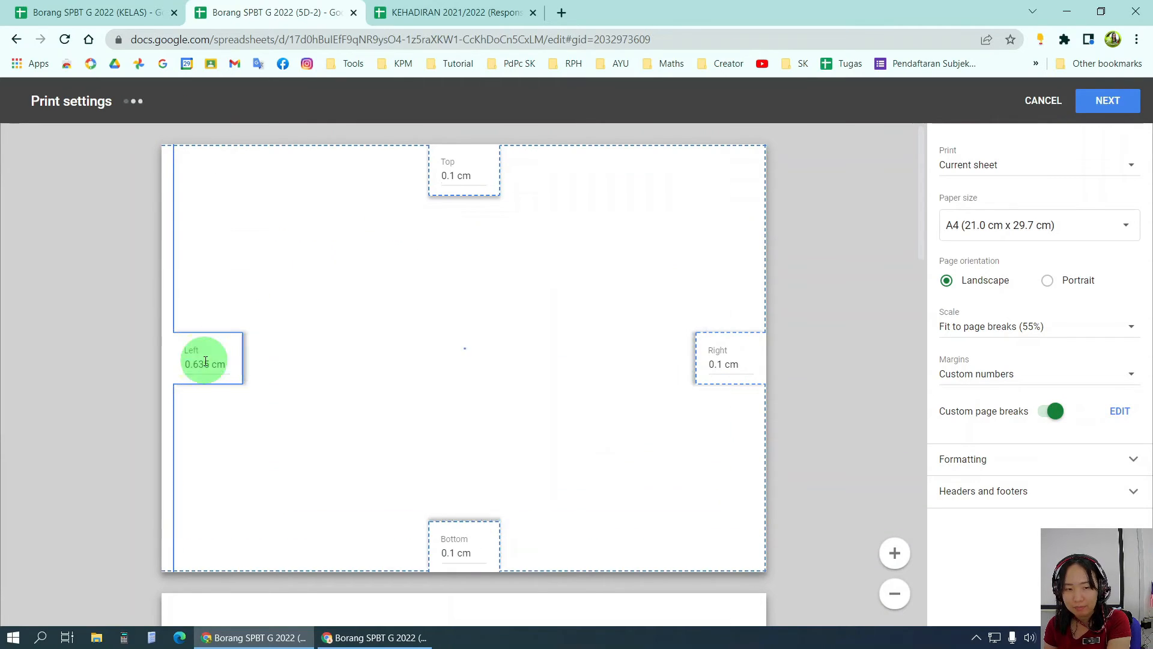
type("0.")
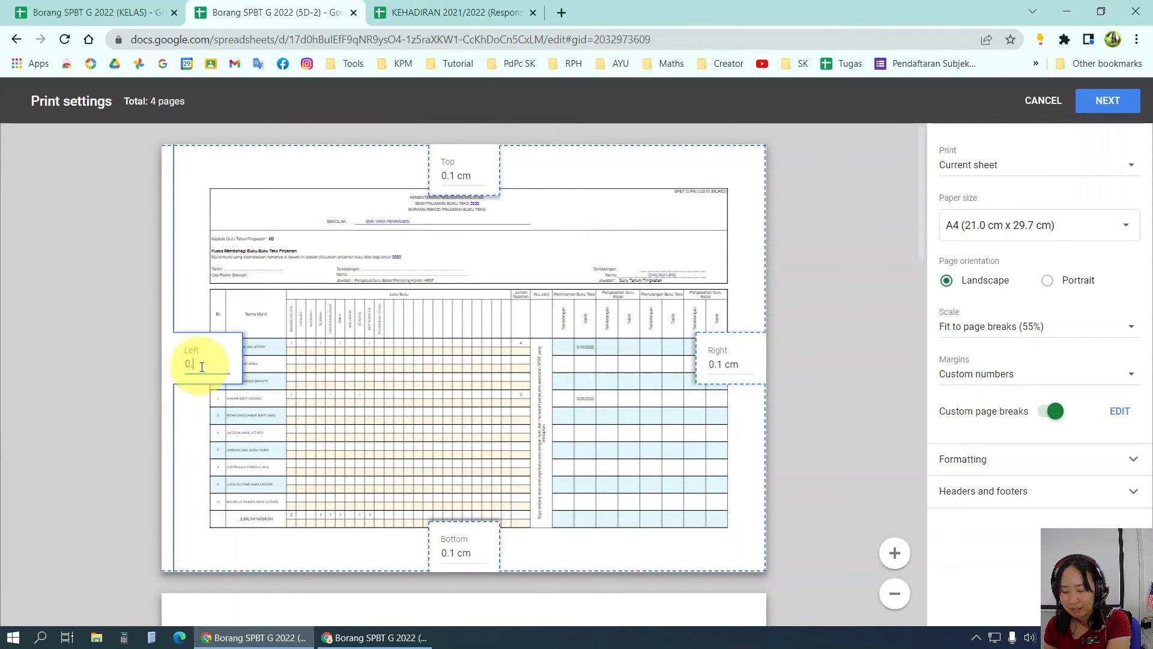
type("1")
left_click(277, 393)
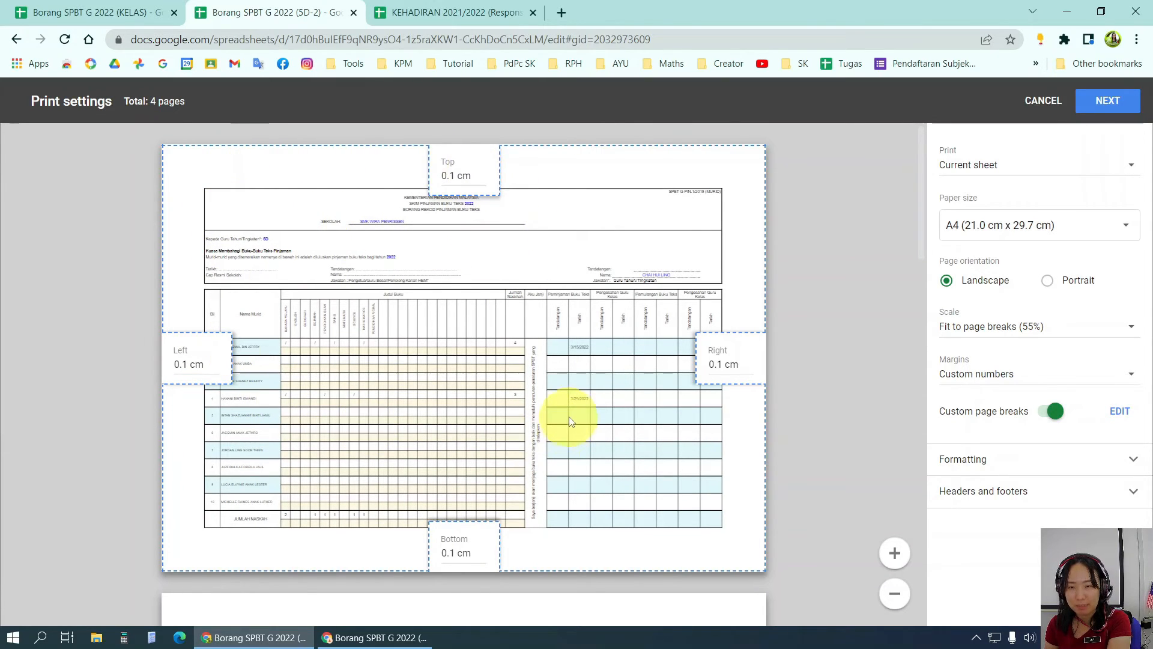
Step: Examine the pages of the print preview at a larger size, checking the form header and student table on each page
scroll(579, 415, "down", 10)
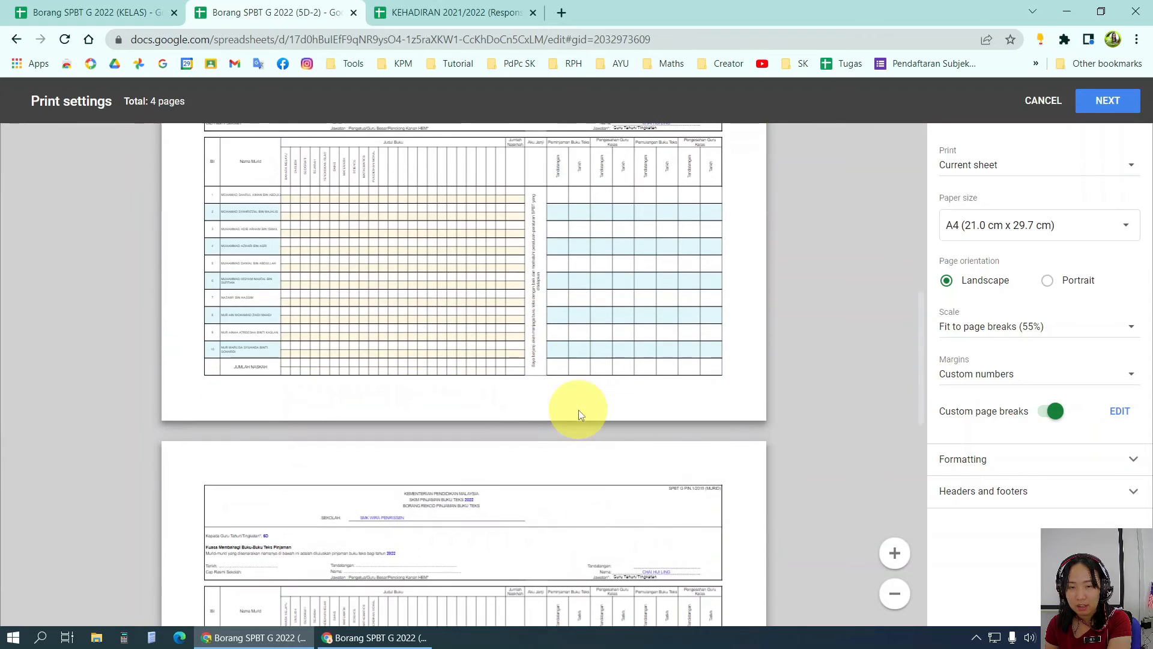
scroll(578, 414, "down", 5)
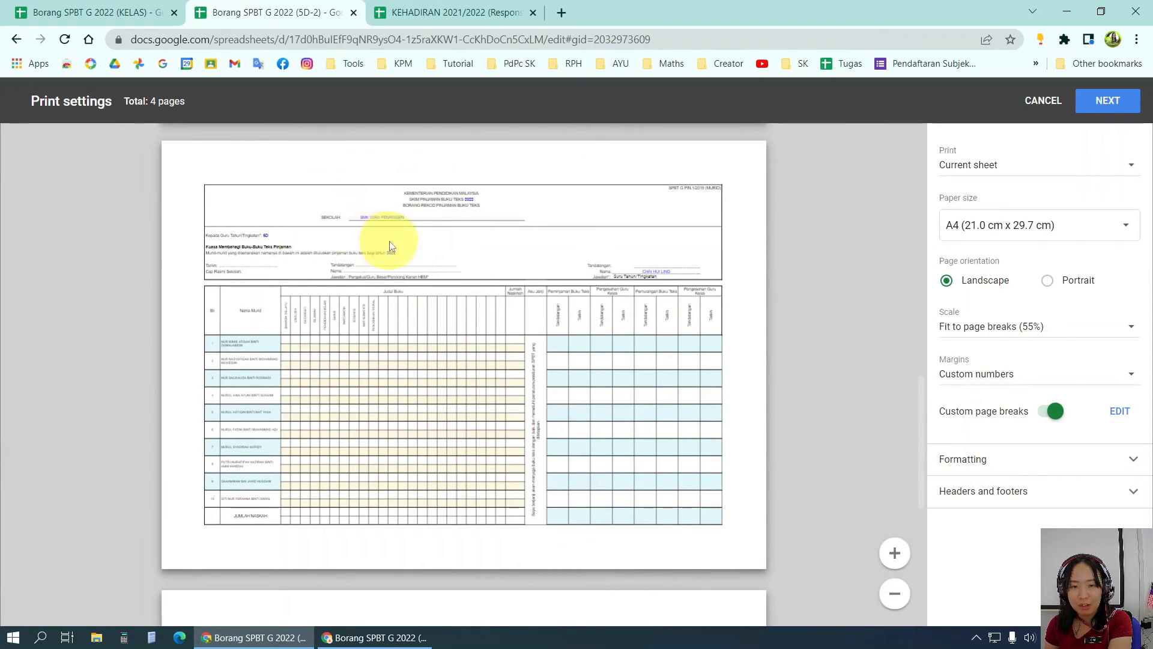
left_click(894, 553)
left_click(894, 553)
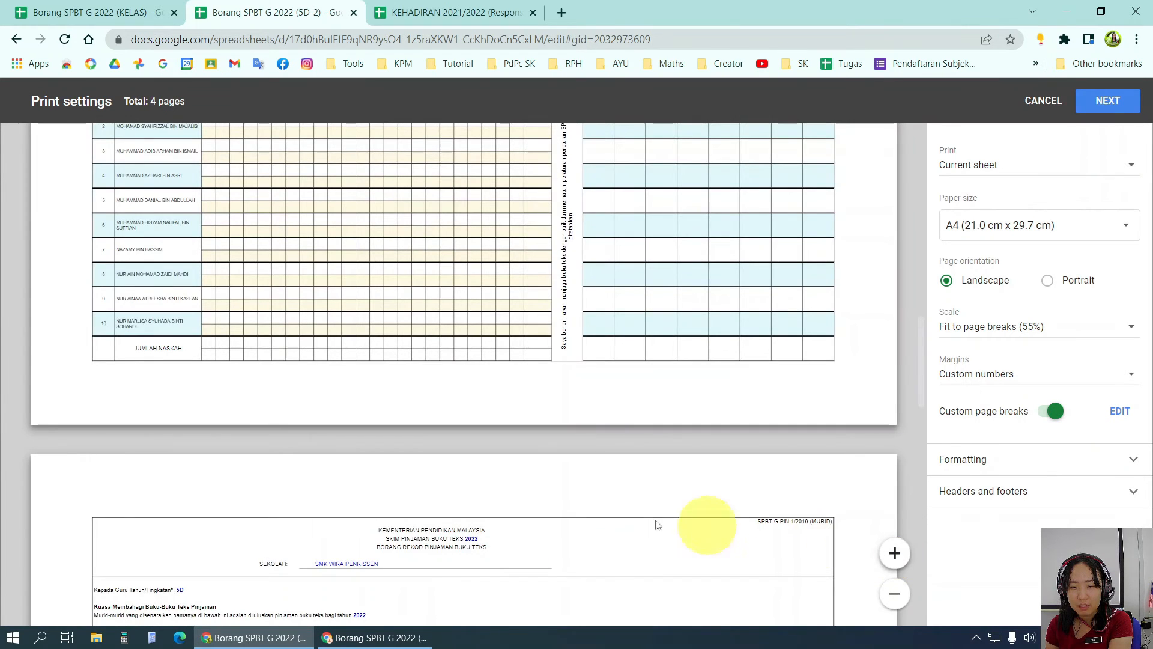
scroll(658, 524, "down", 4)
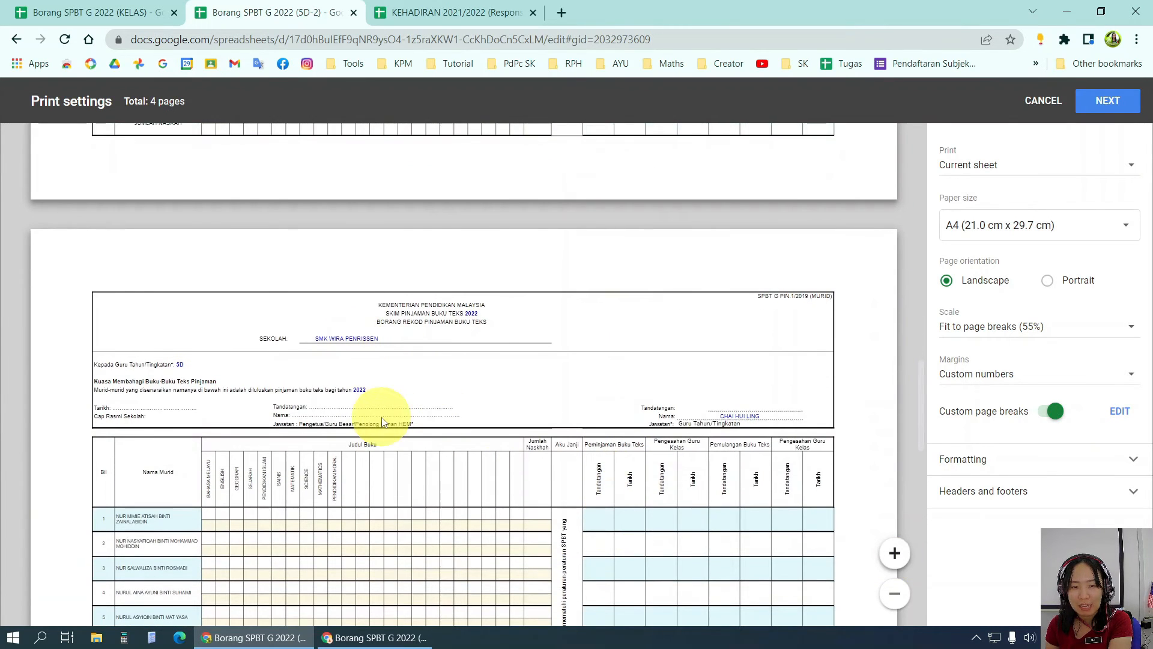
scroll(382, 423, "down", 12)
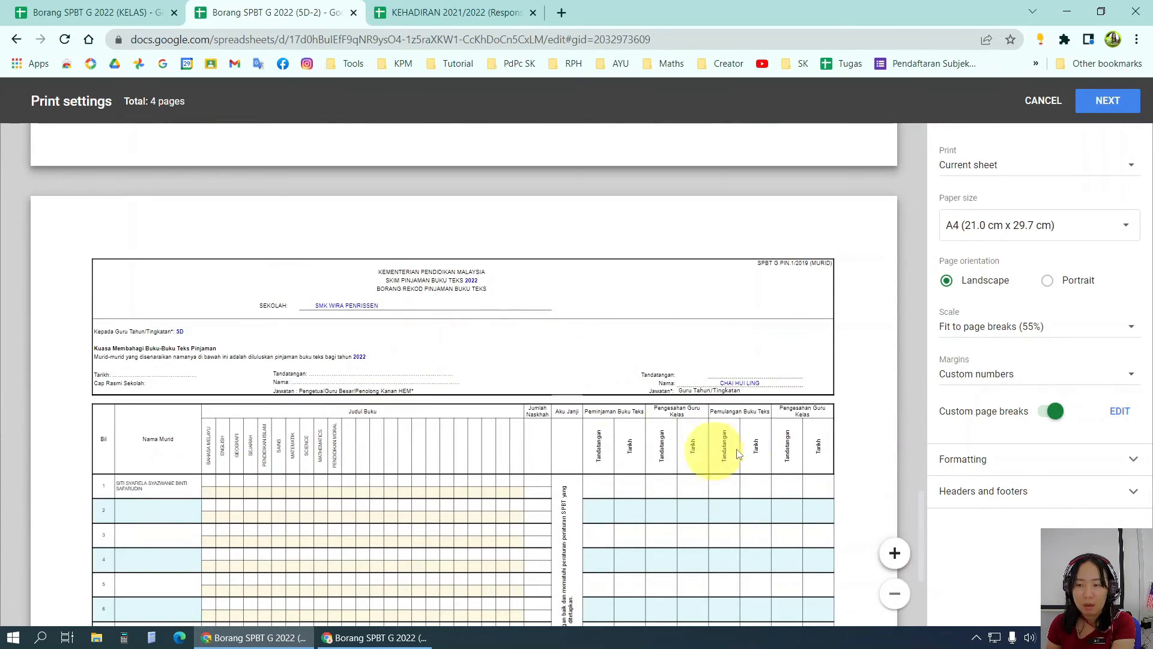
Step: Expand the formatting and the headers and footers print options, and turn off repeating frozen columns
left_click(993, 462)
scroll(993, 463, "down", 2)
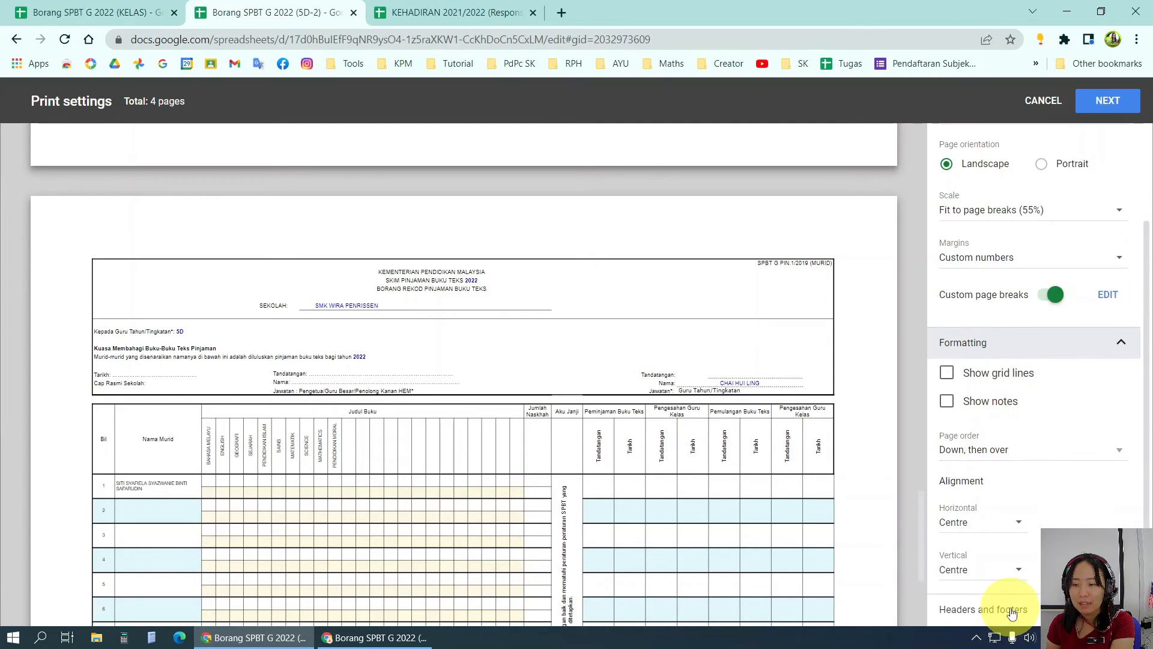
left_click(995, 616)
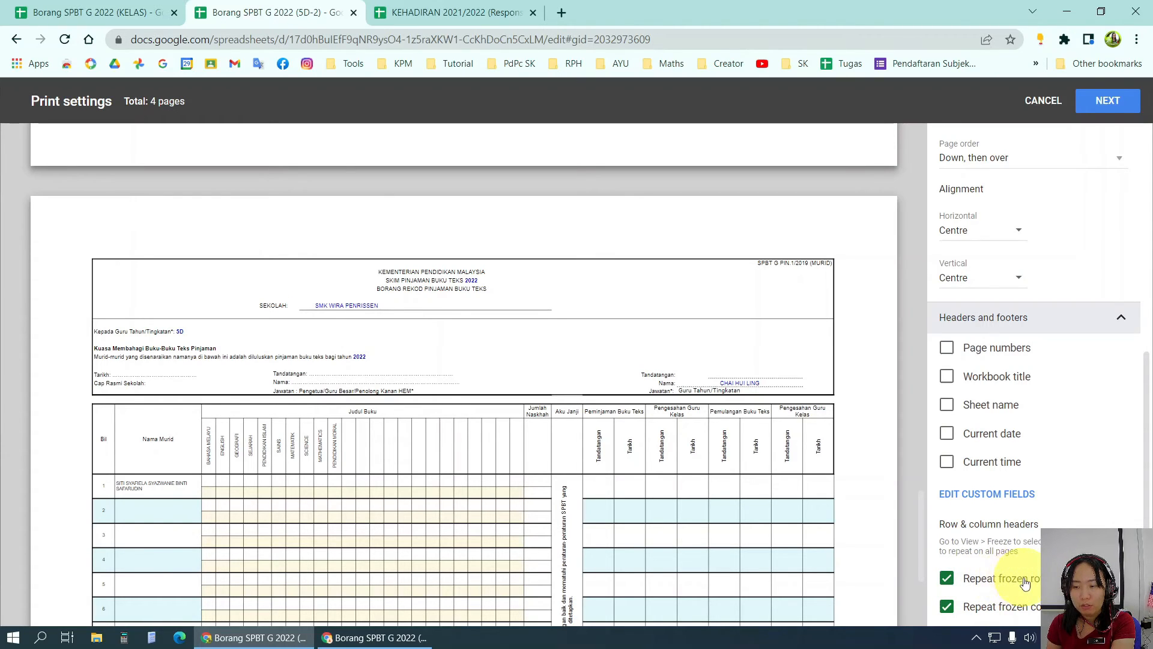
left_click(947, 607)
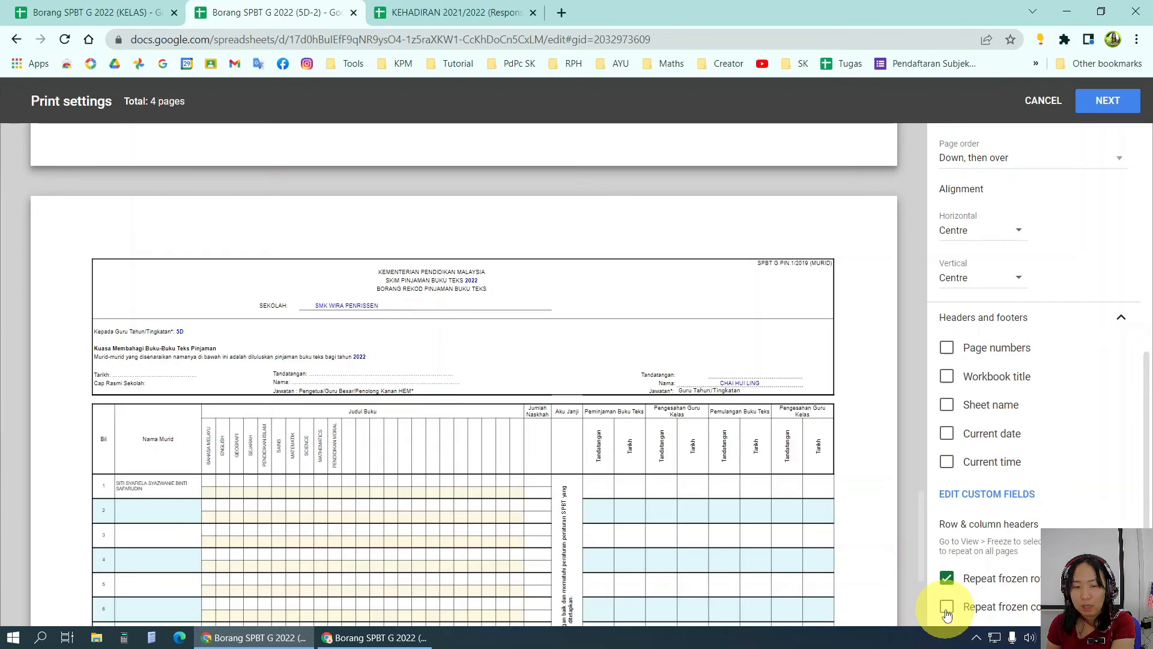
Step: Compare the print preview with and without repeating frozen rows and columns, leaving only frozen rows repeated
left_click(948, 606)
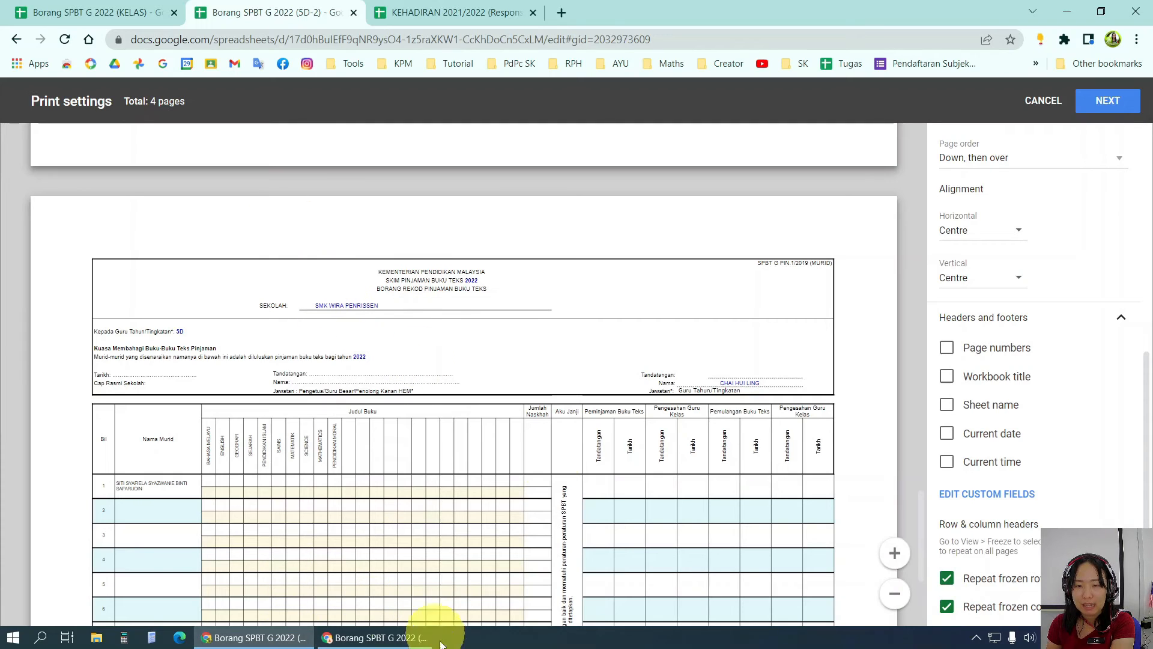
left_click(948, 606)
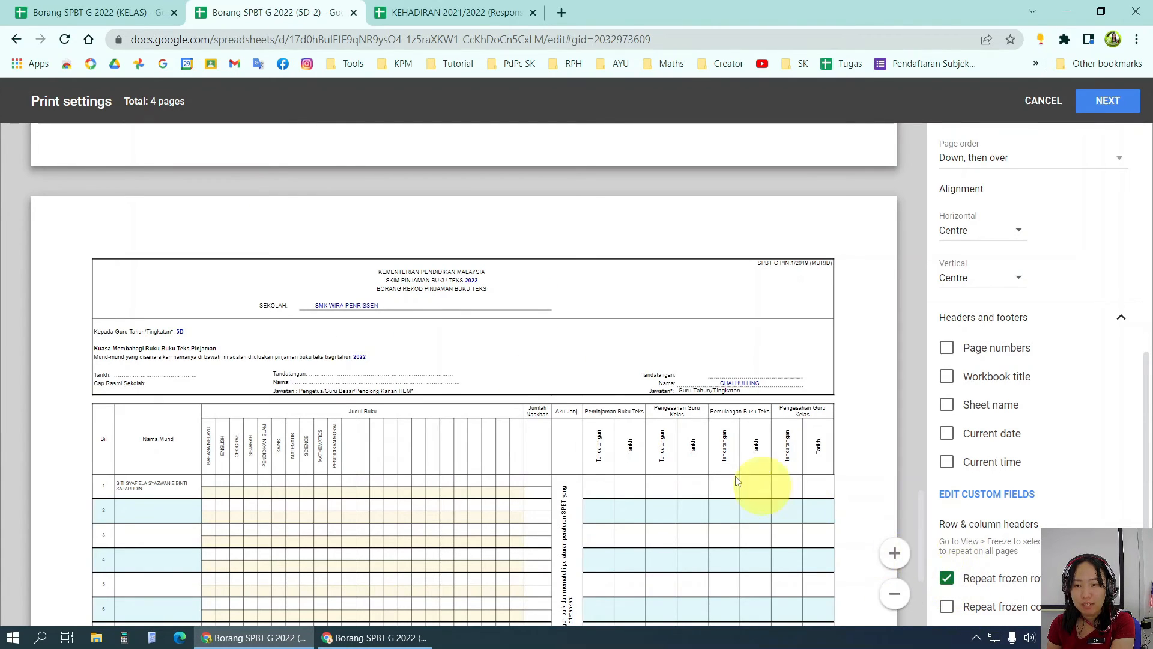
left_click(948, 580)
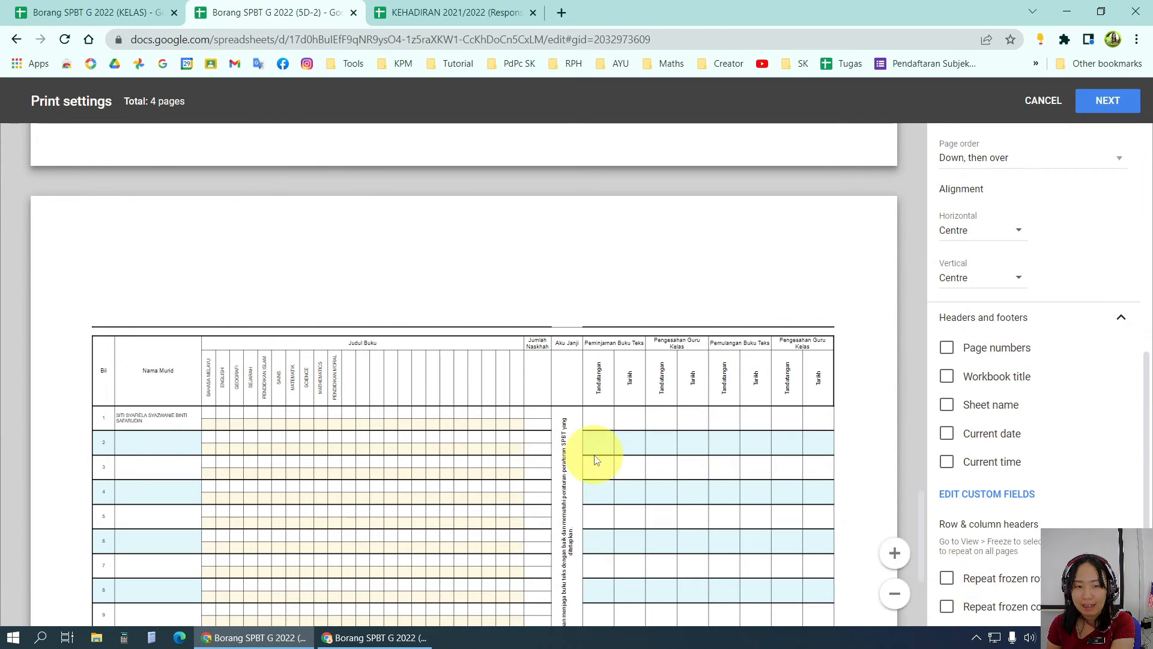
scroll(596, 461, "down", 5)
scroll(596, 460, "down", 10)
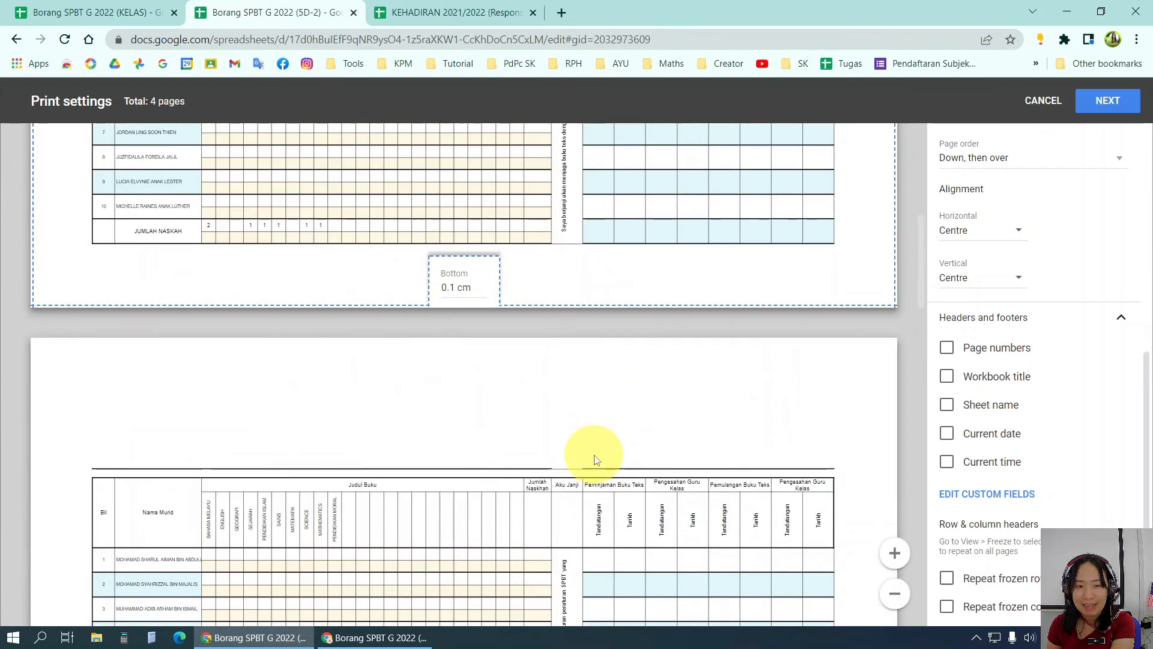
scroll(596, 460, "up", 1)
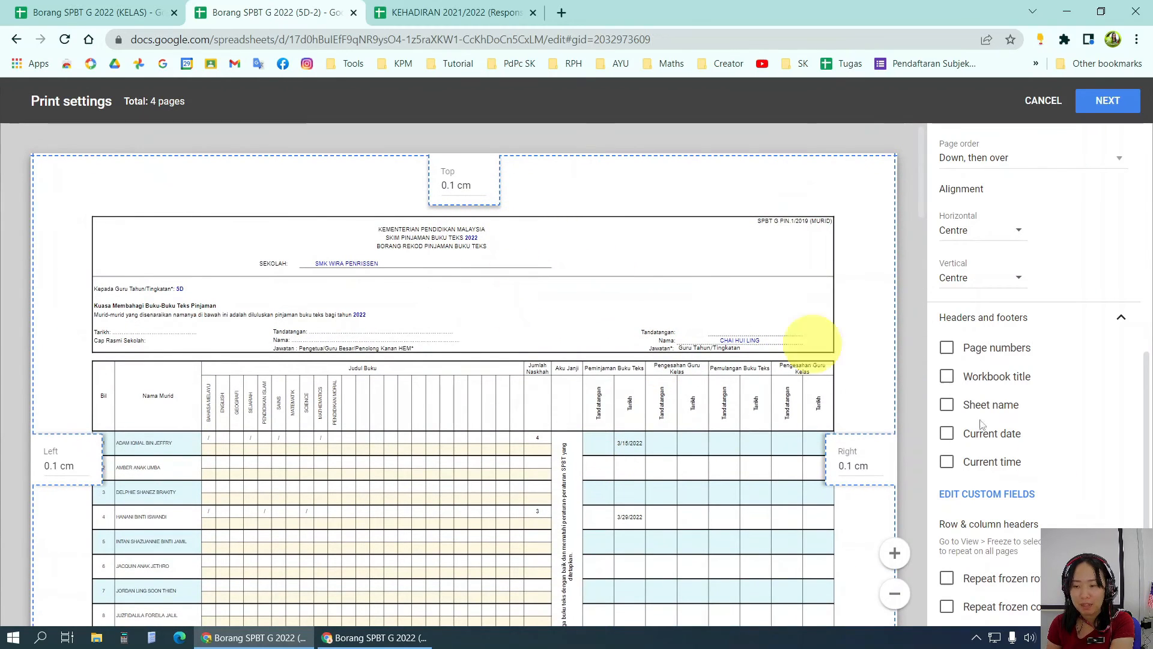
left_click(953, 582)
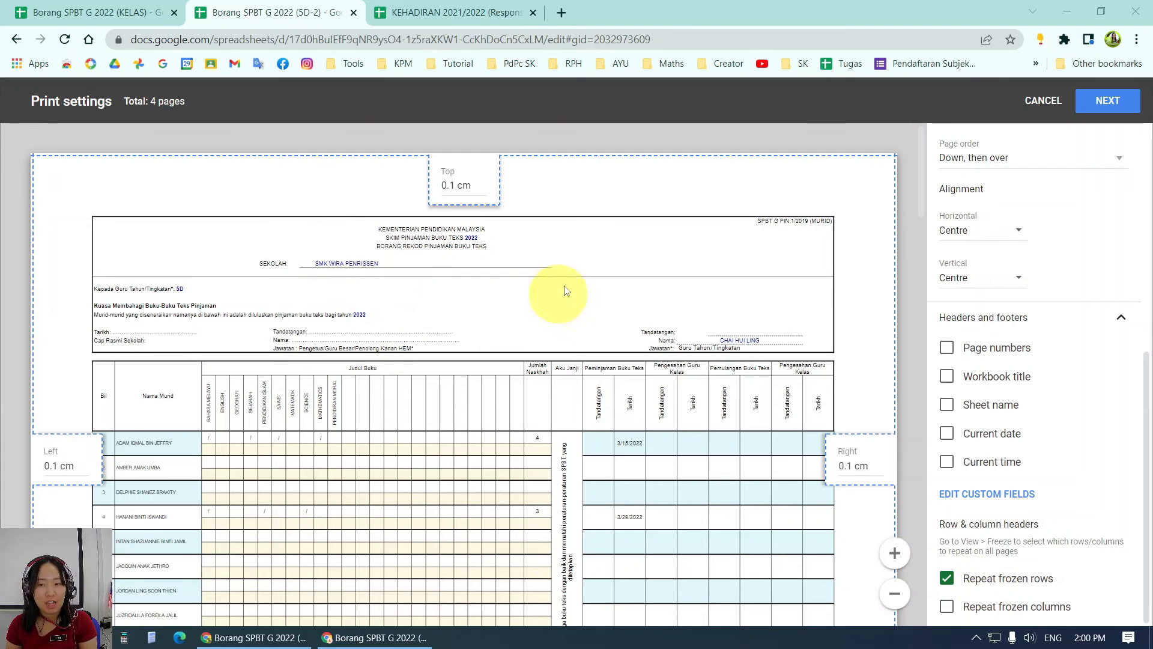
Step: Add page numbers to the printout and check them and the repeated form header on the preview pages
scroll(691, 259, "down", 1)
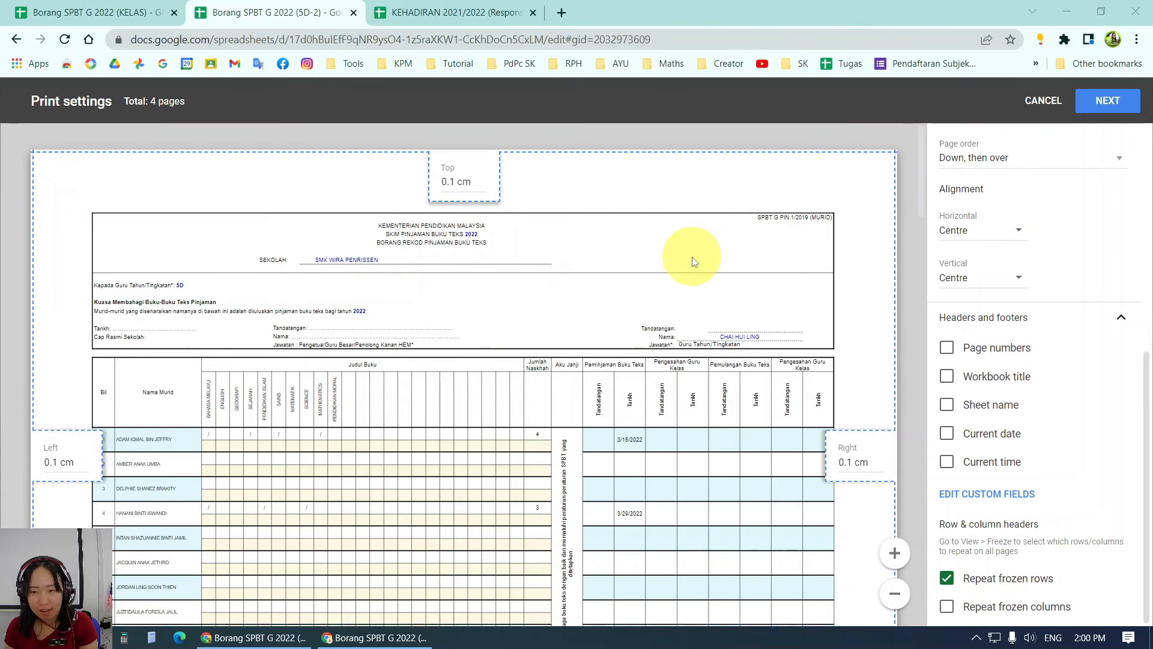
scroll(693, 261, "down", 10)
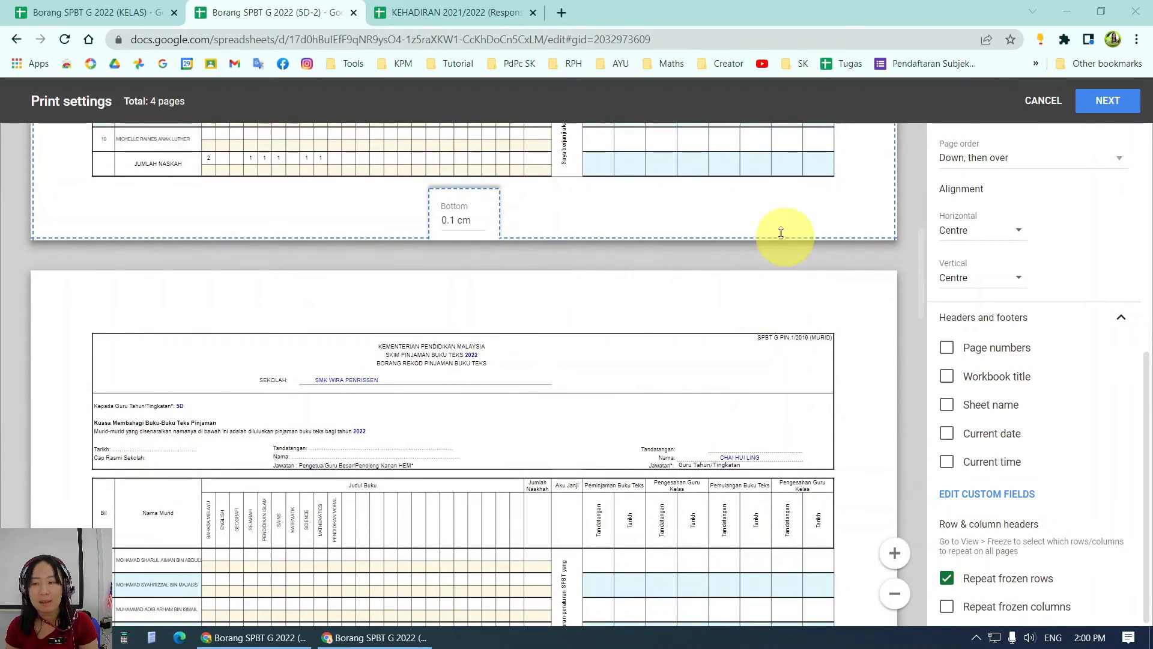
left_click(947, 350)
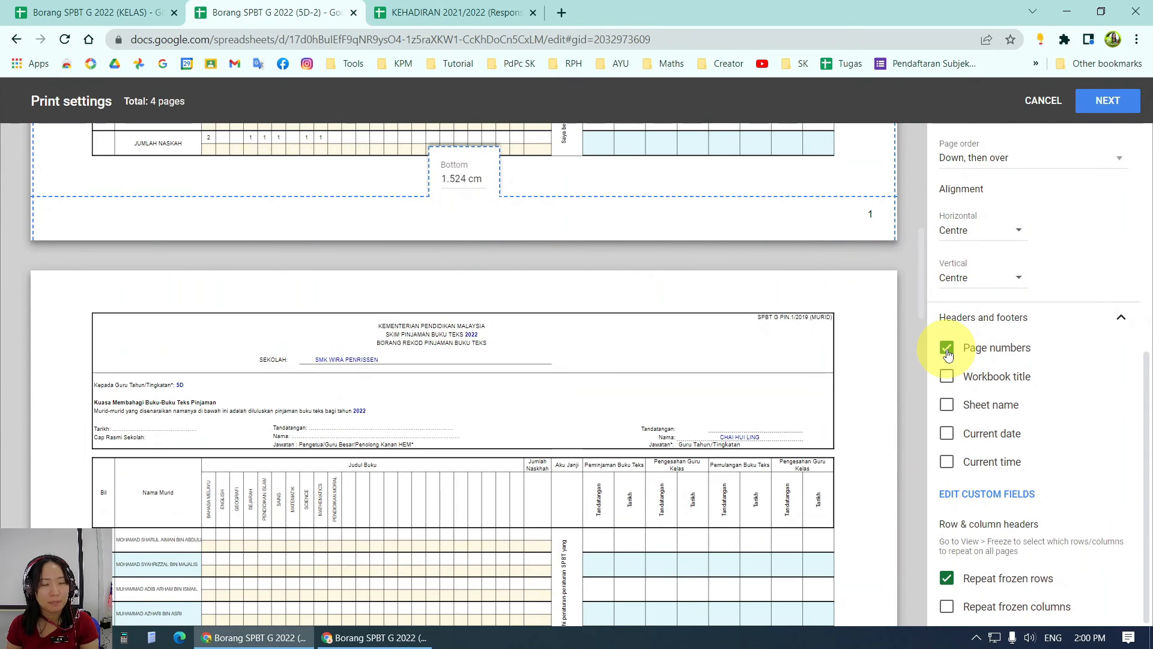
scroll(739, 411, "up", 2)
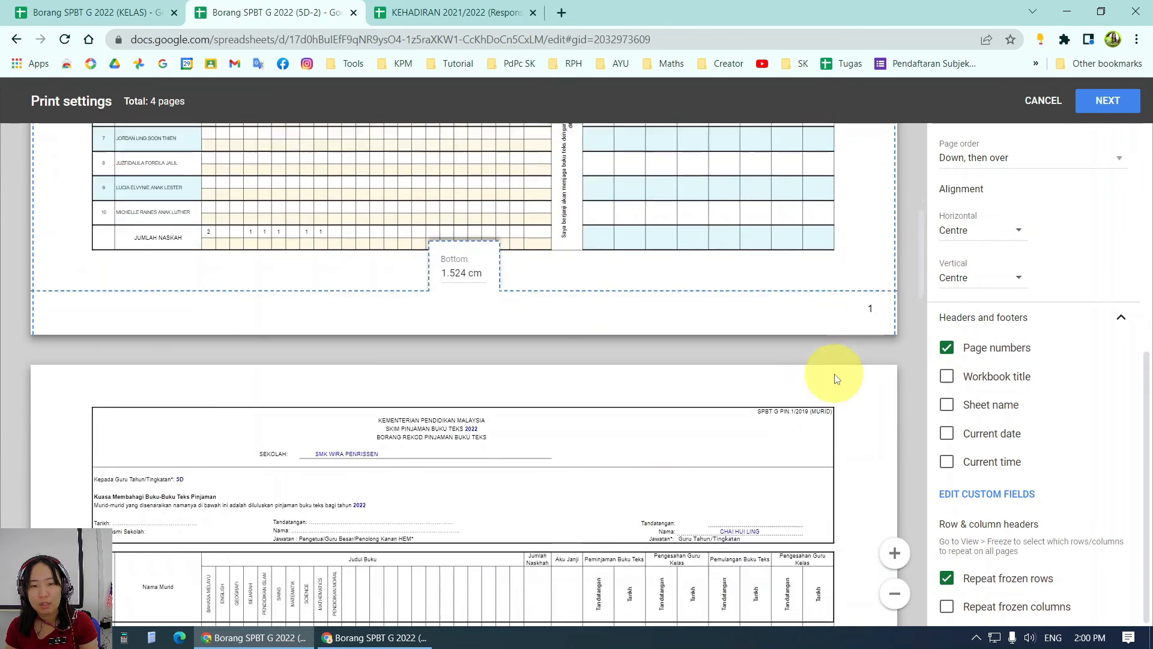
scroll(837, 379, "down", 6)
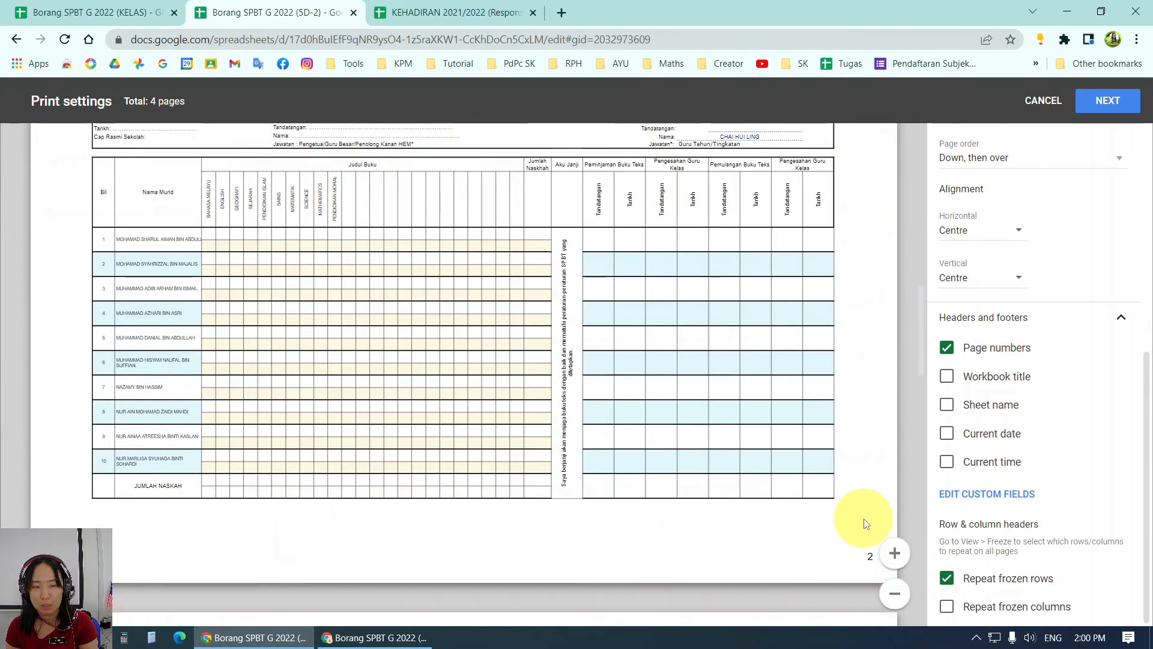
scroll(862, 517, "up", 6)
scroll(866, 524, "up", 2)
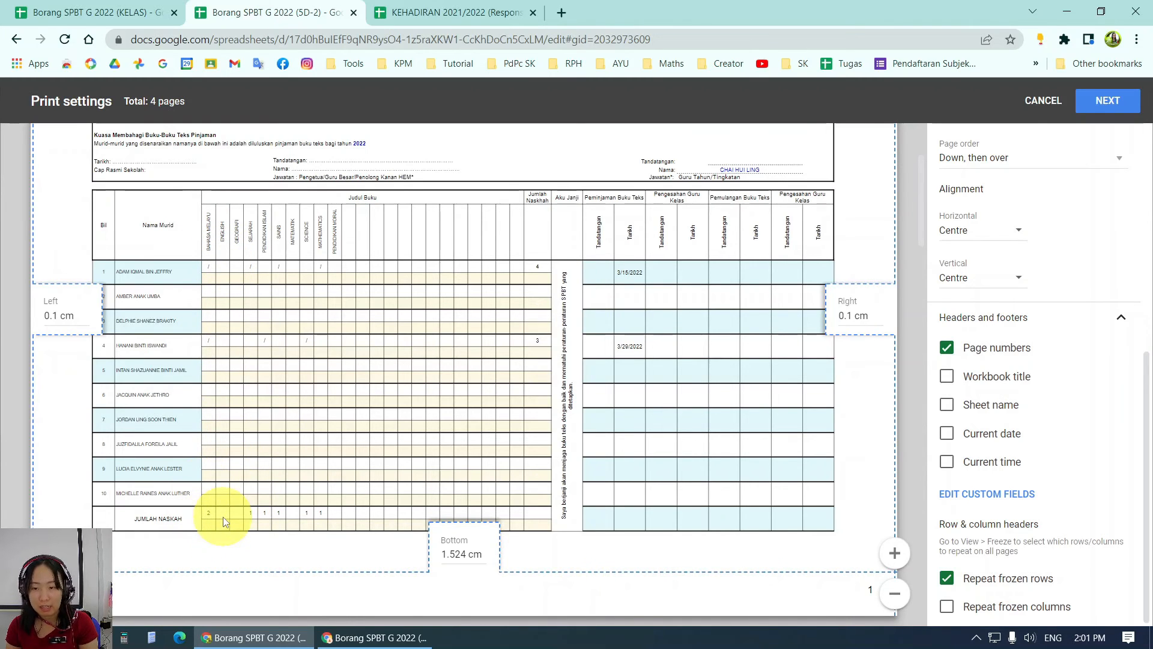
scroll(224, 521, "up", 3)
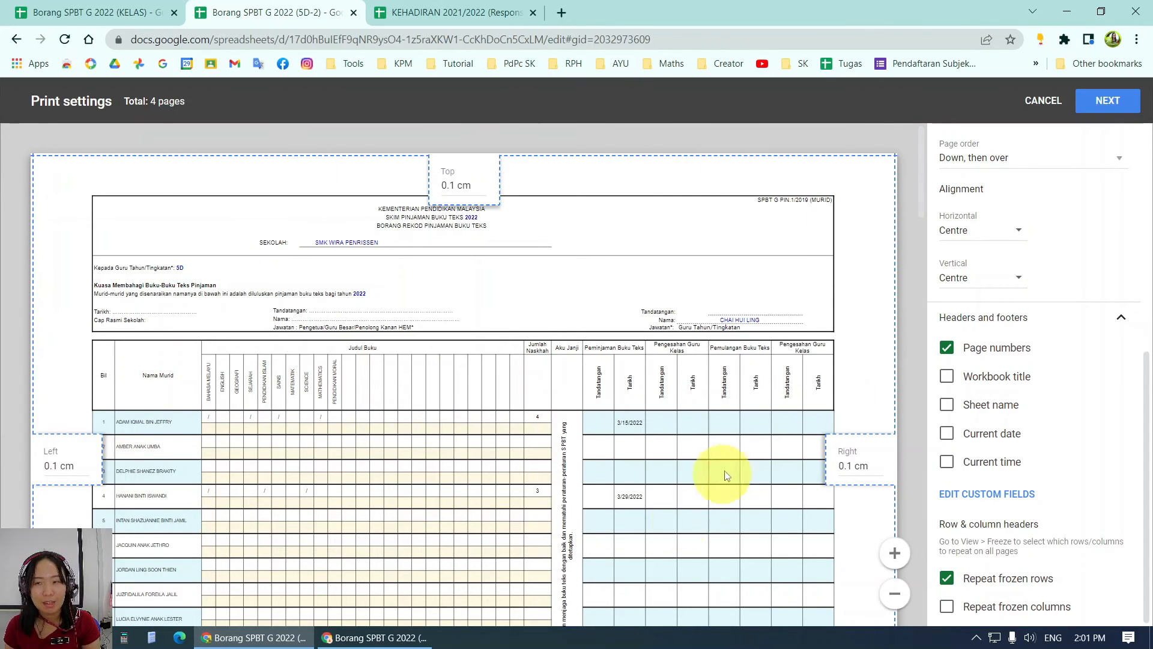
Step: Continue to printing and save all pages of the form as the PDF Borang SPBT G 2022 (5D-2) in Downloads
left_click(1103, 108)
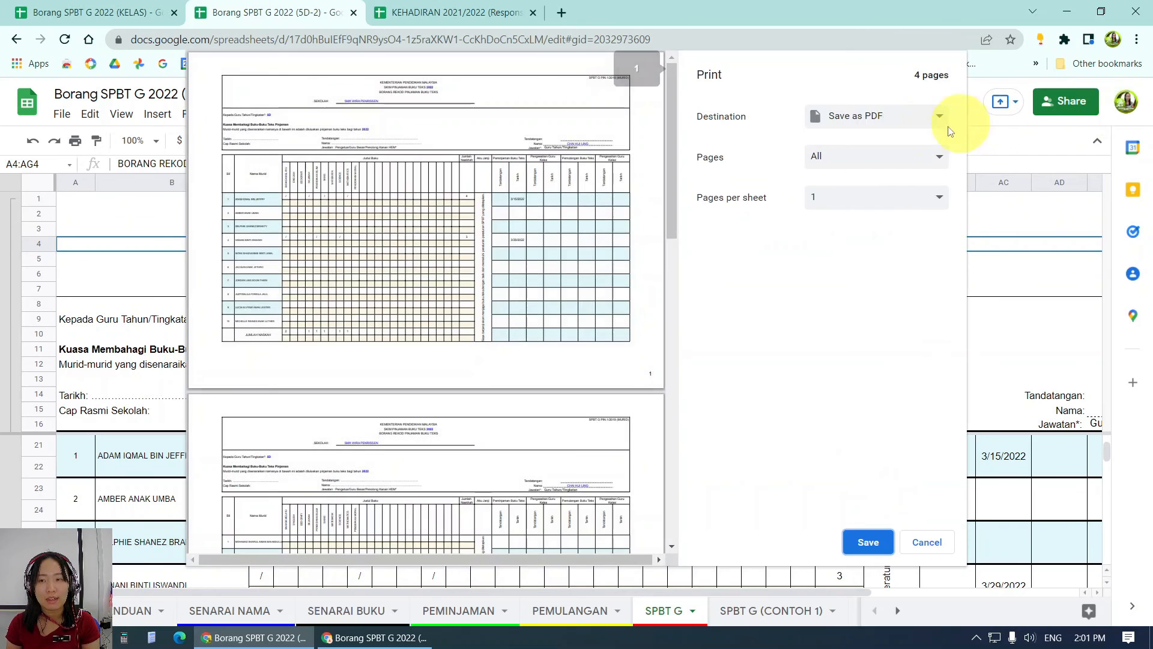
left_click(895, 132)
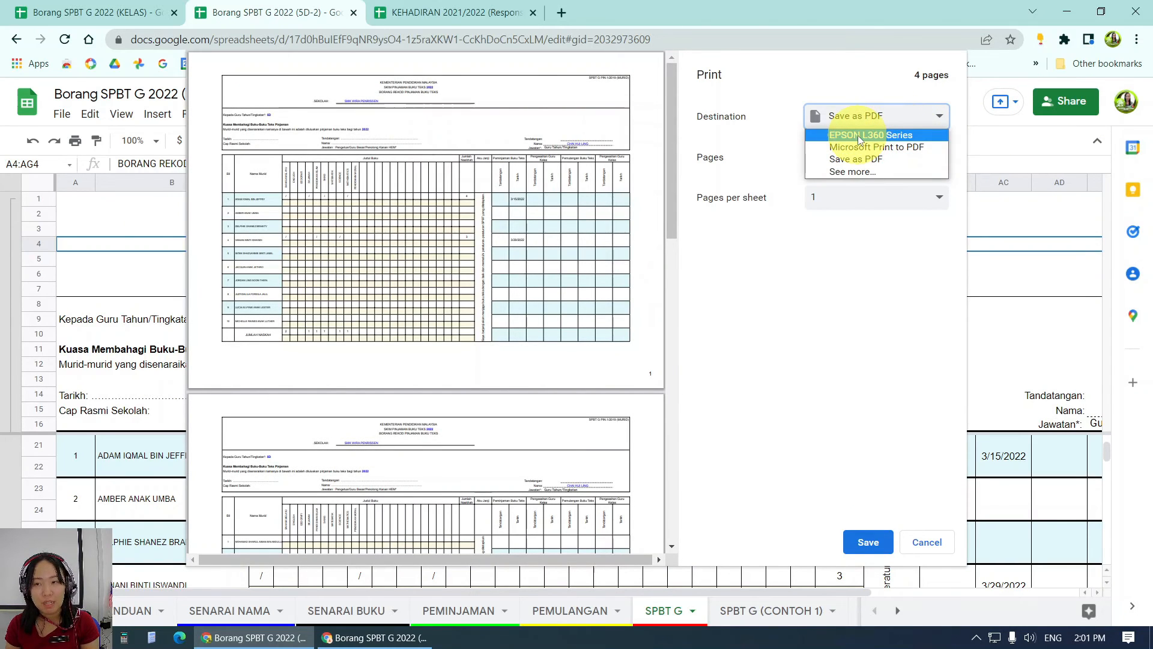
left_click(881, 117)
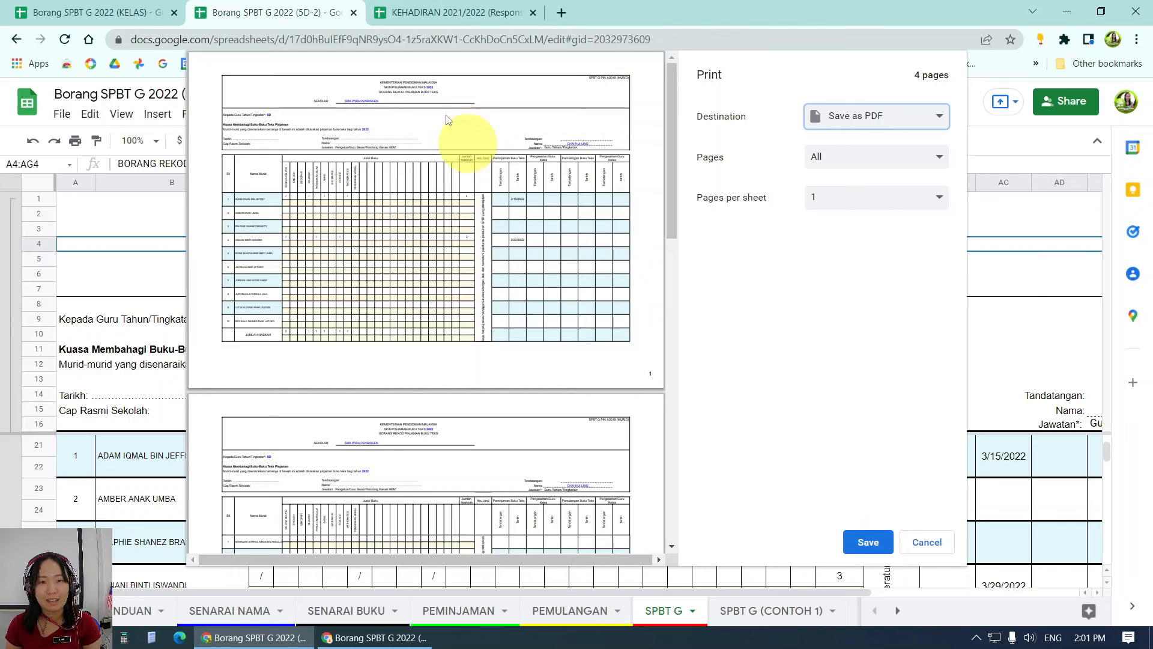
left_click(869, 542)
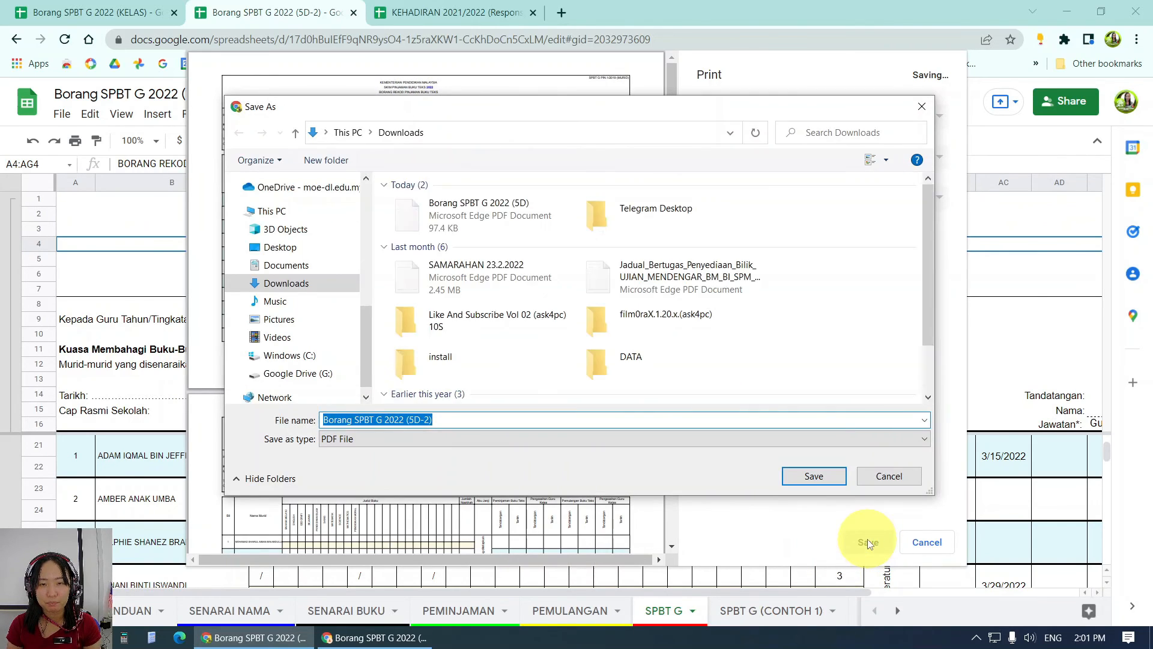
left_click(813, 474)
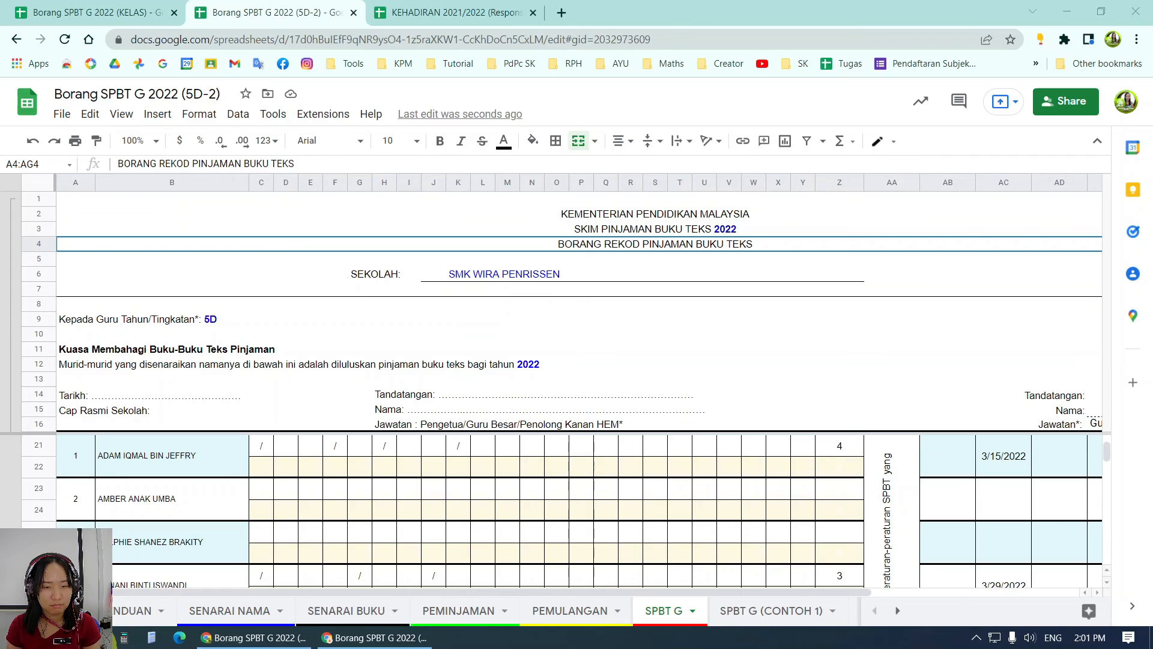
Step: Open the saved PDF Borang SPBT G 2022 (5D-2) from the Downloads folder in File Explorer
left_click_drag(0, 182, 512, 63)
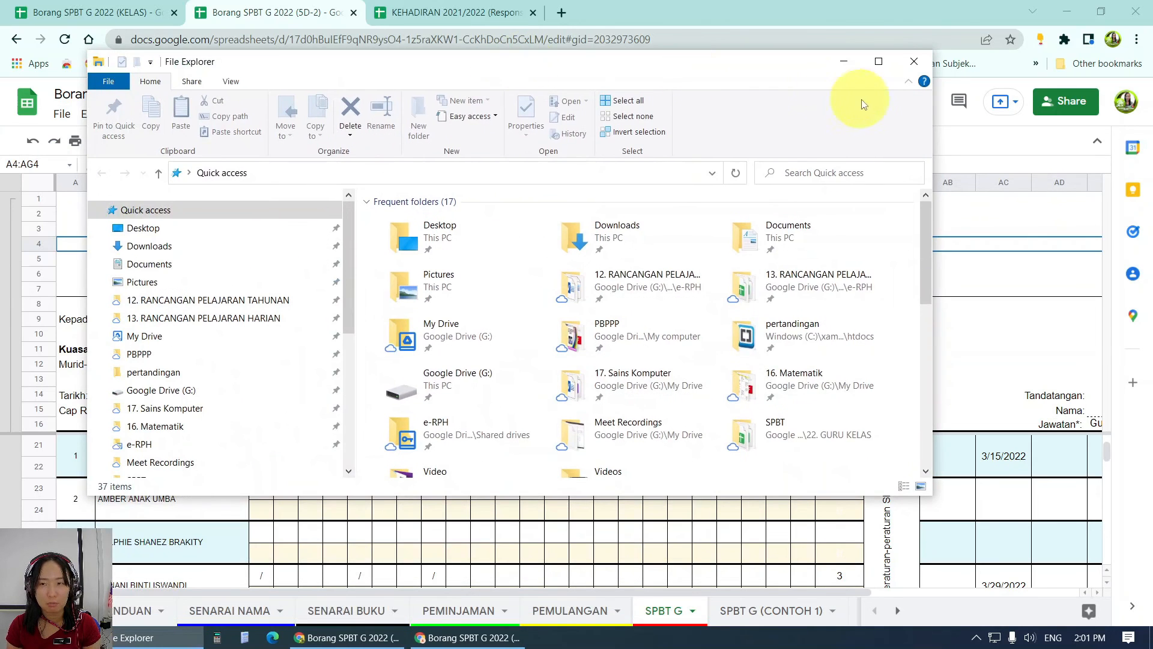
left_click(878, 62)
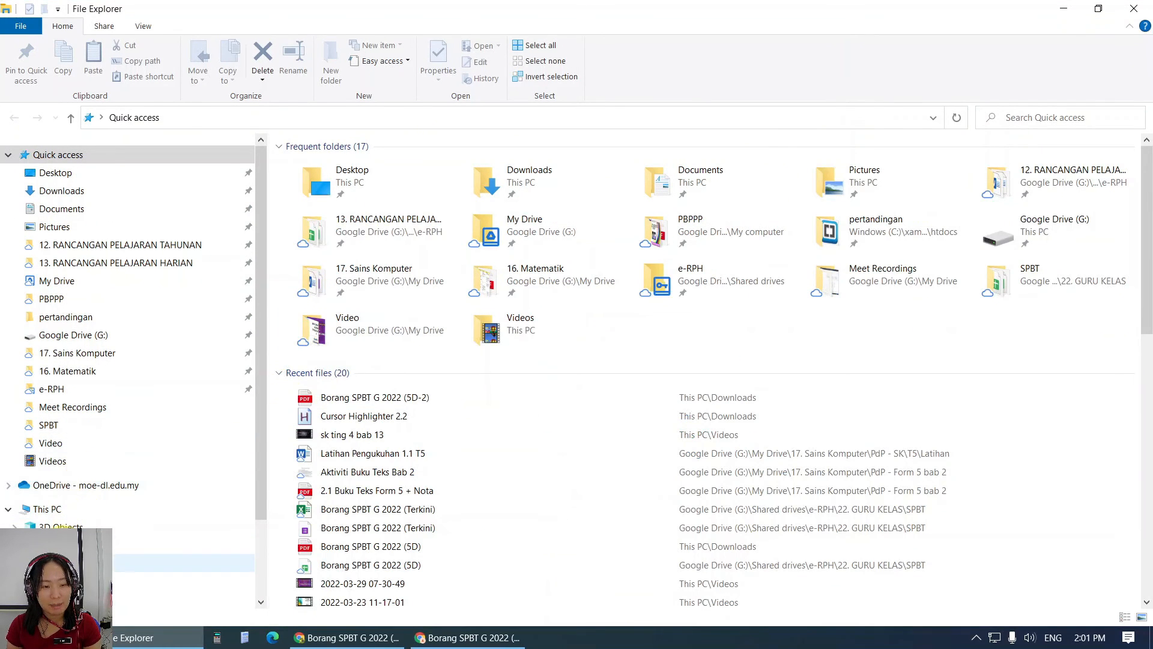
left_click(90, 580)
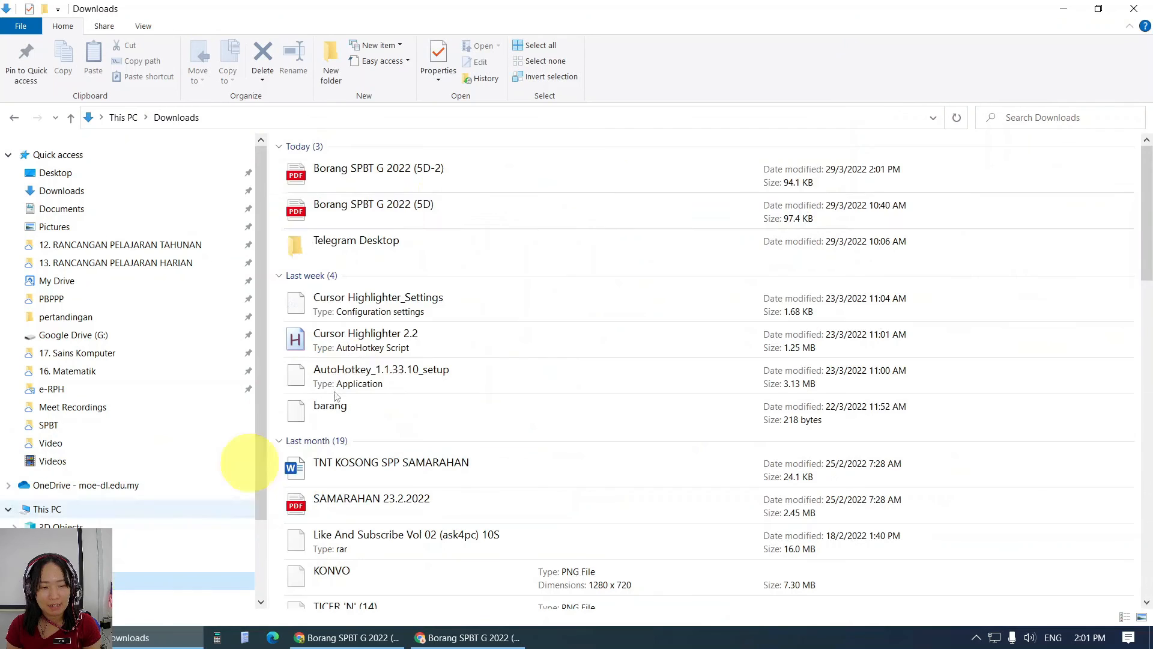
left_click(417, 176)
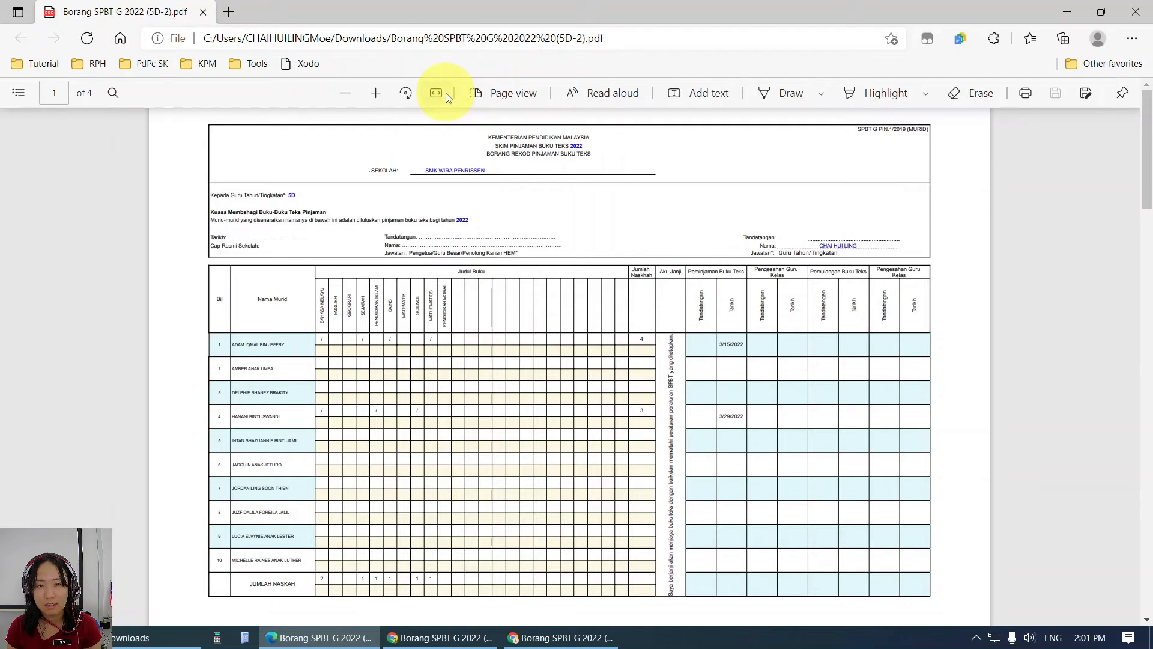
Step: Fit the PDF to the window width and review the loan table on its first two pages
left_click(436, 92)
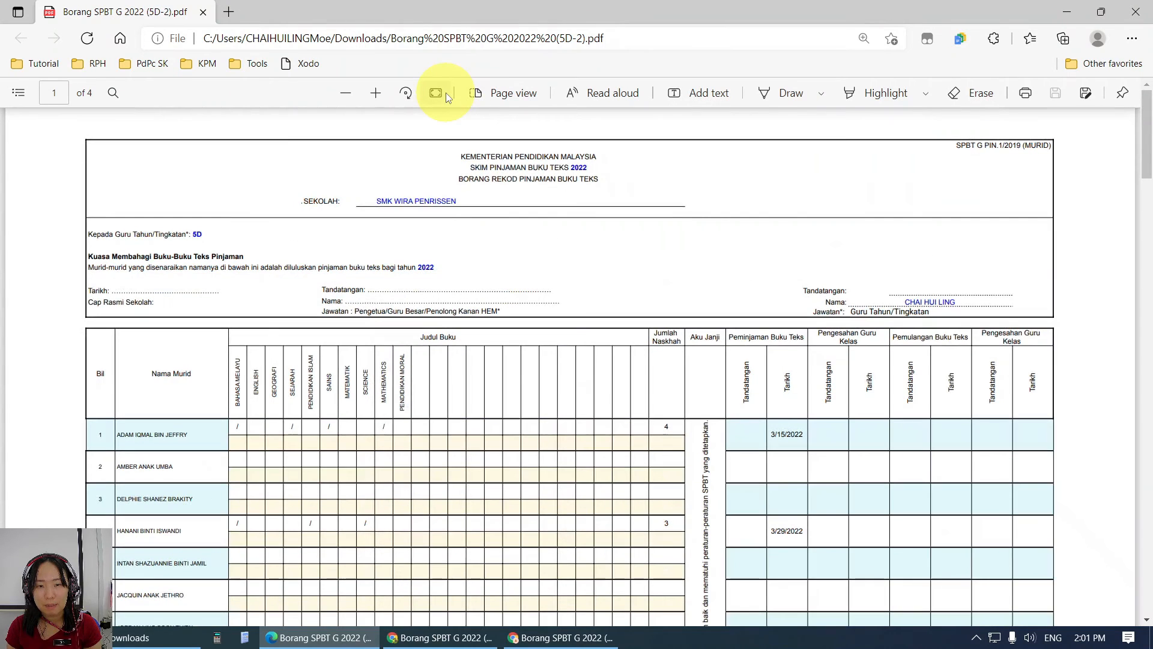
scroll(700, 416, "down", 3)
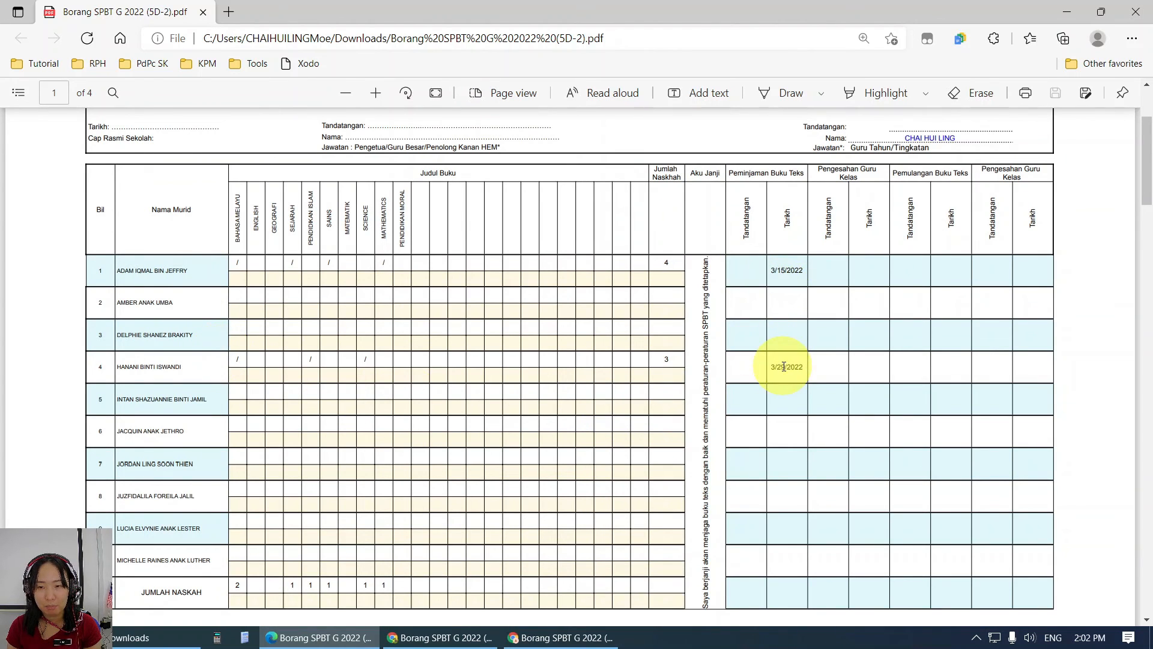
scroll(780, 366, "down", 15)
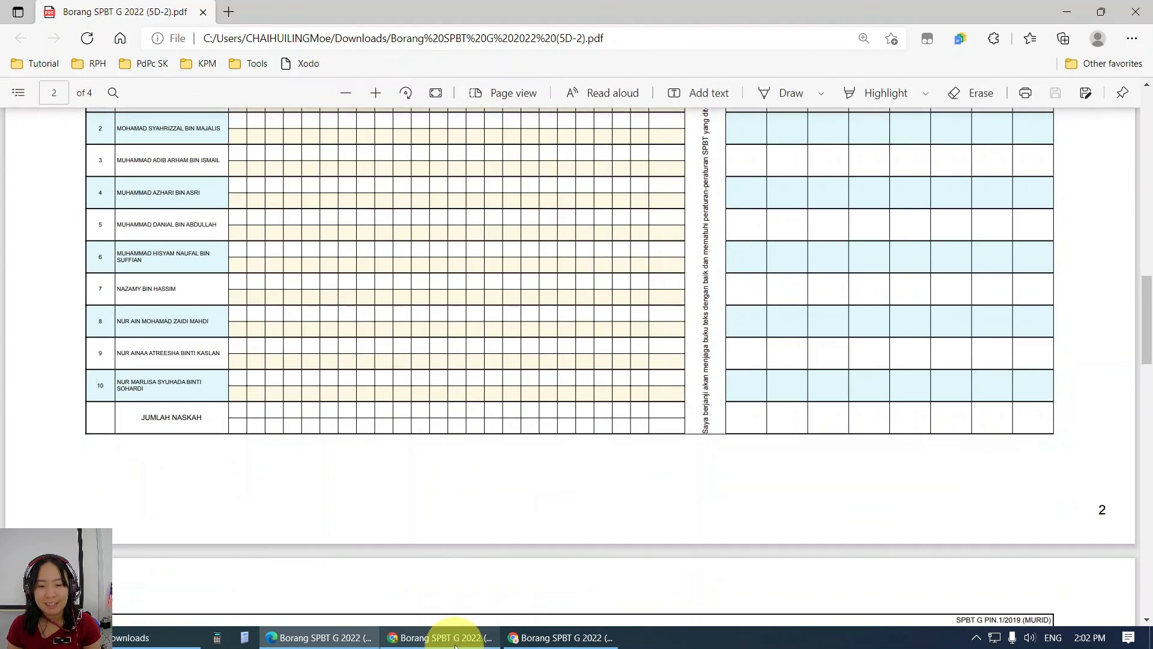
Step: Return to the 5D-2 spreadsheet in Chrome and review the SENARAI NAMA, SENARAI BUKU, PEMINJAMAN and PEMULANGAN sheets
left_click(448, 638)
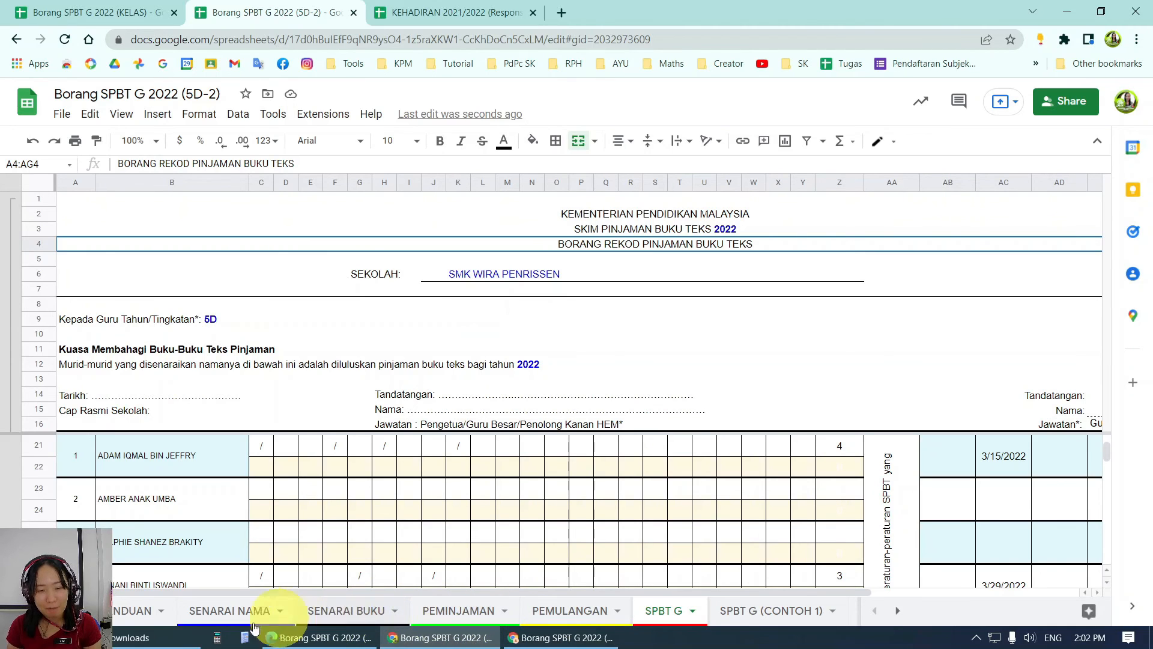
left_click(229, 611)
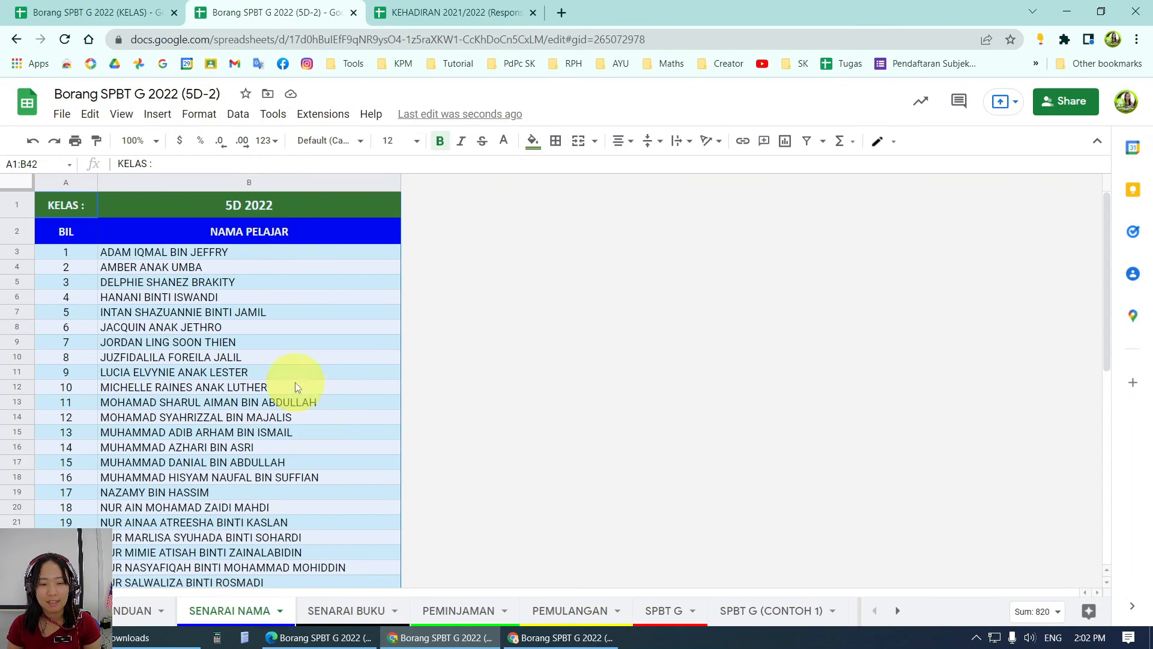
left_click(350, 613)
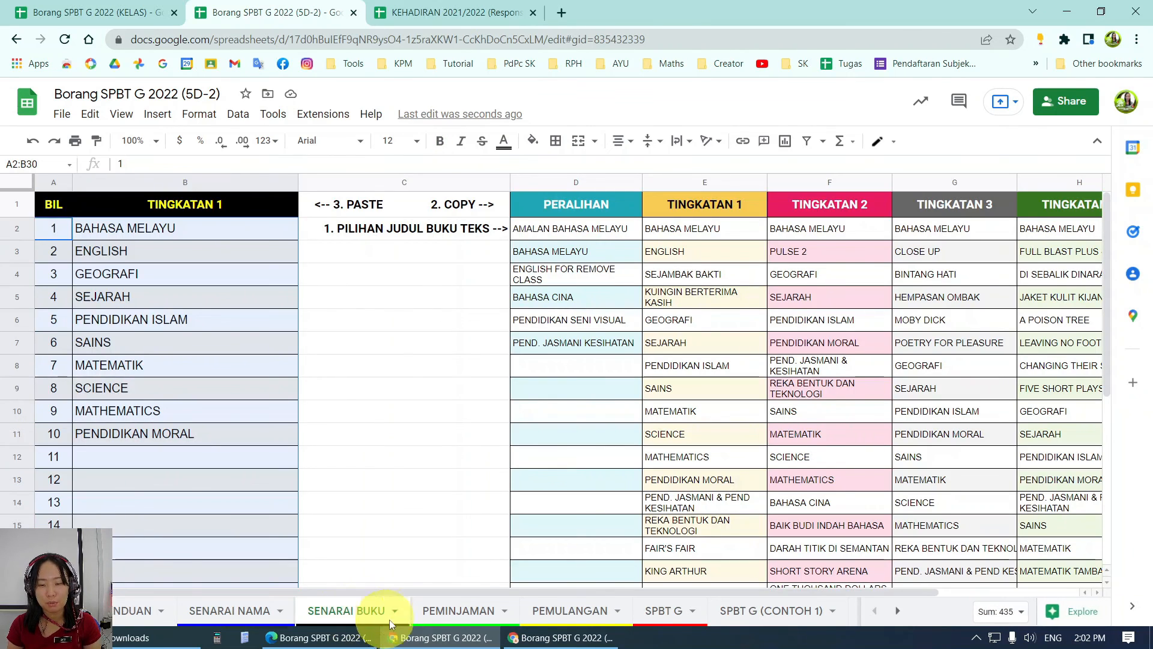
left_click(446, 611)
left_click(543, 612)
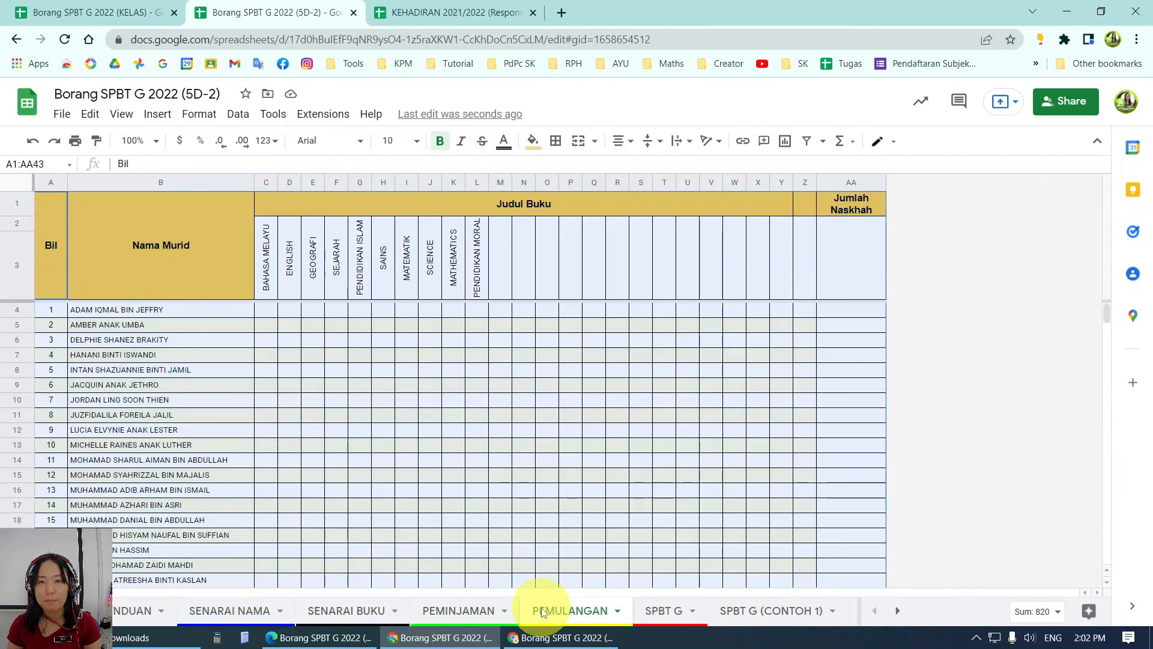
Step: Switch to the Borang SPBT G 2022 (KELAS) spreadsheet and inspect the first student name formula in PEMINJAMAN and the SPBT G form
left_click(114, 12)
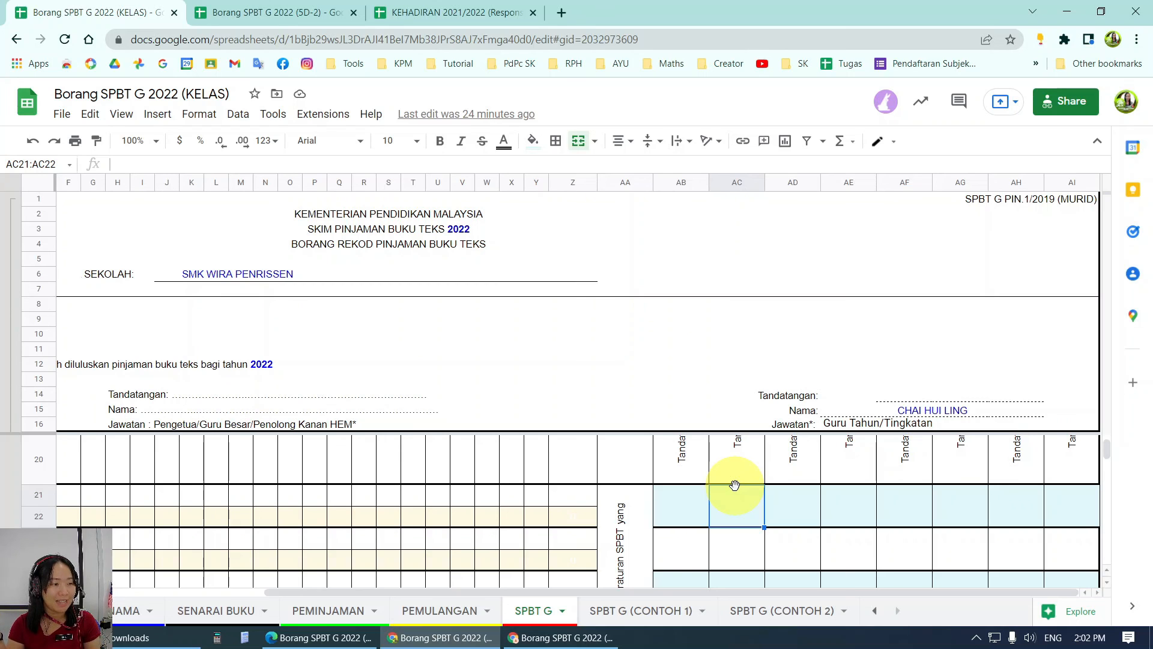
left_click(338, 607)
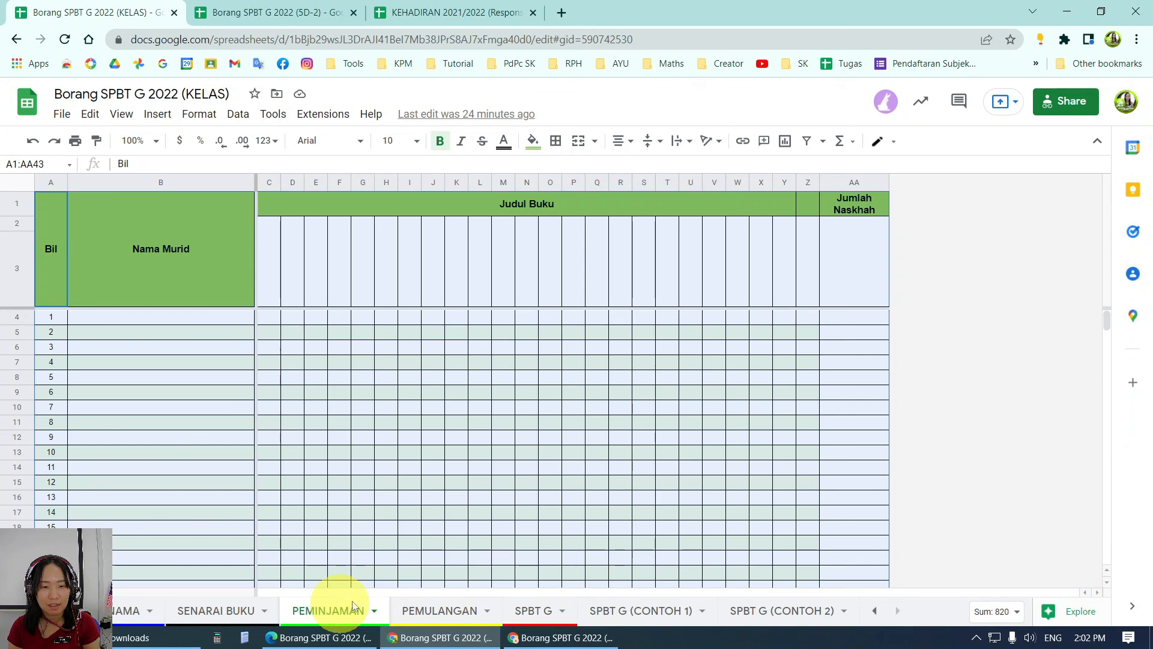
left_click(204, 316)
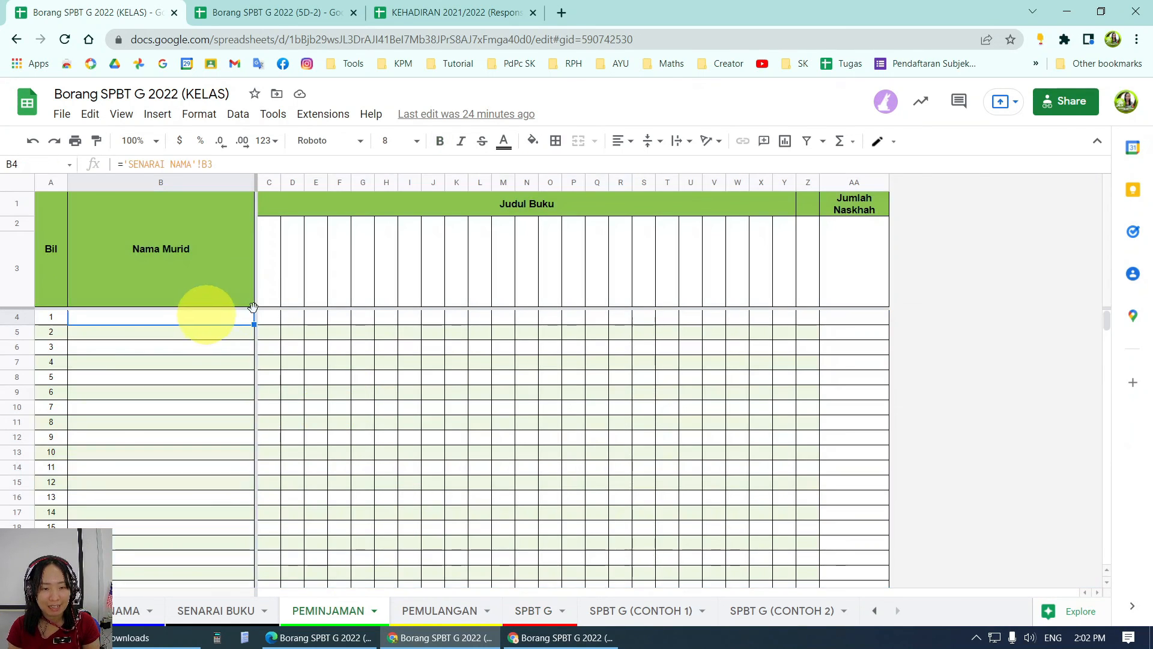
left_click(524, 611)
scroll(316, 489, "up", 1)
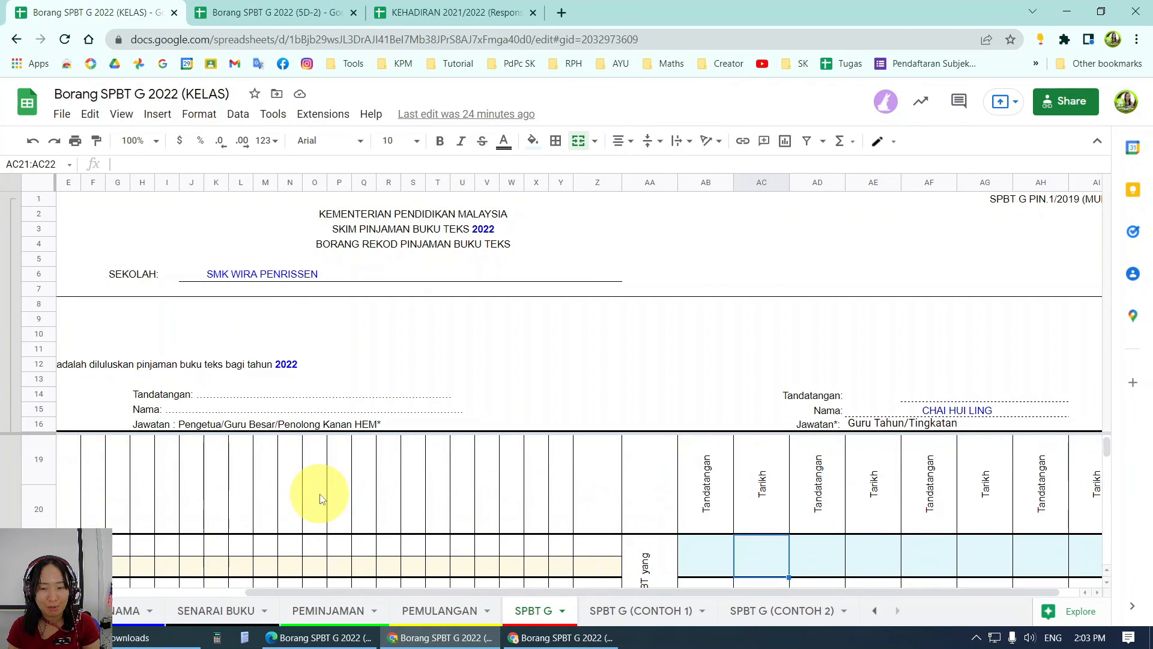
scroll(244, 555, "down", 1)
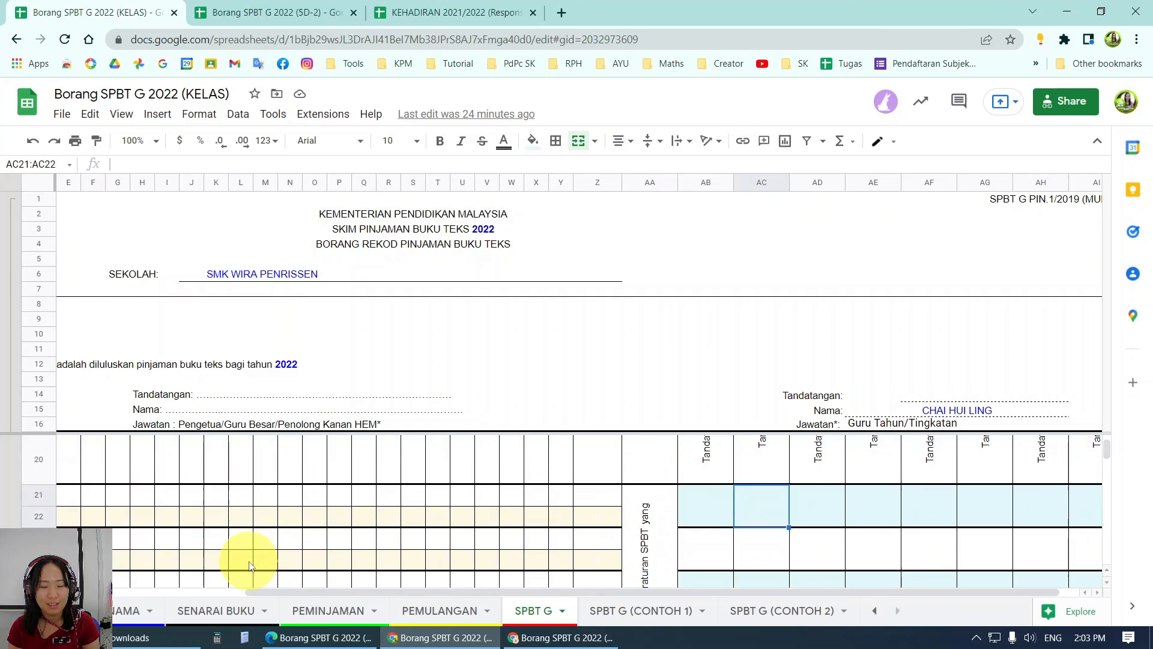